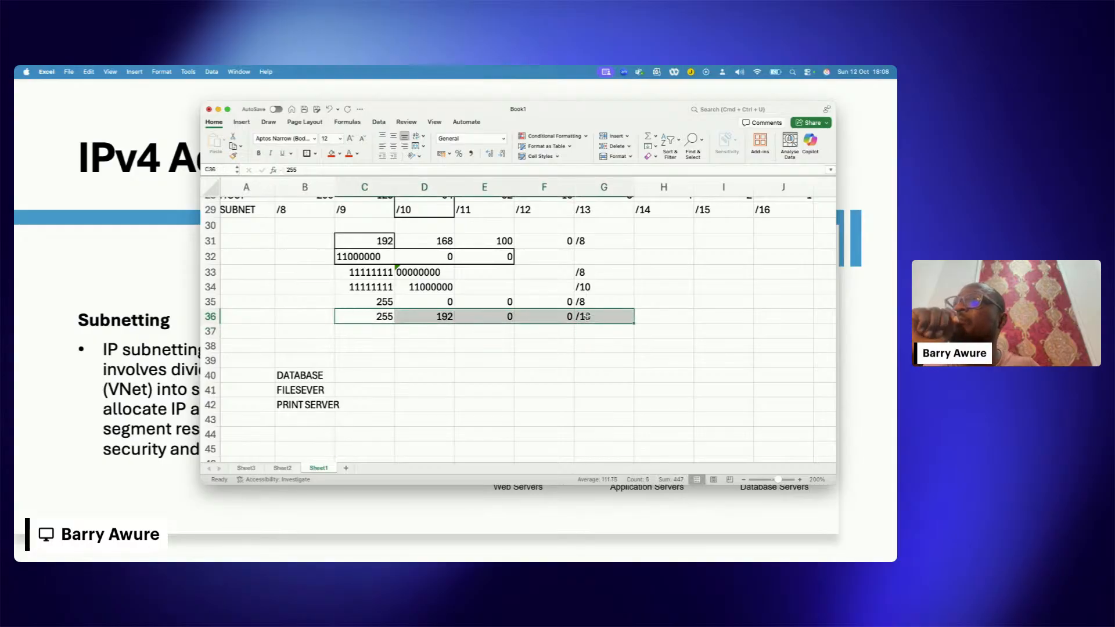
pyautogui.scroll(1, 453, 355)
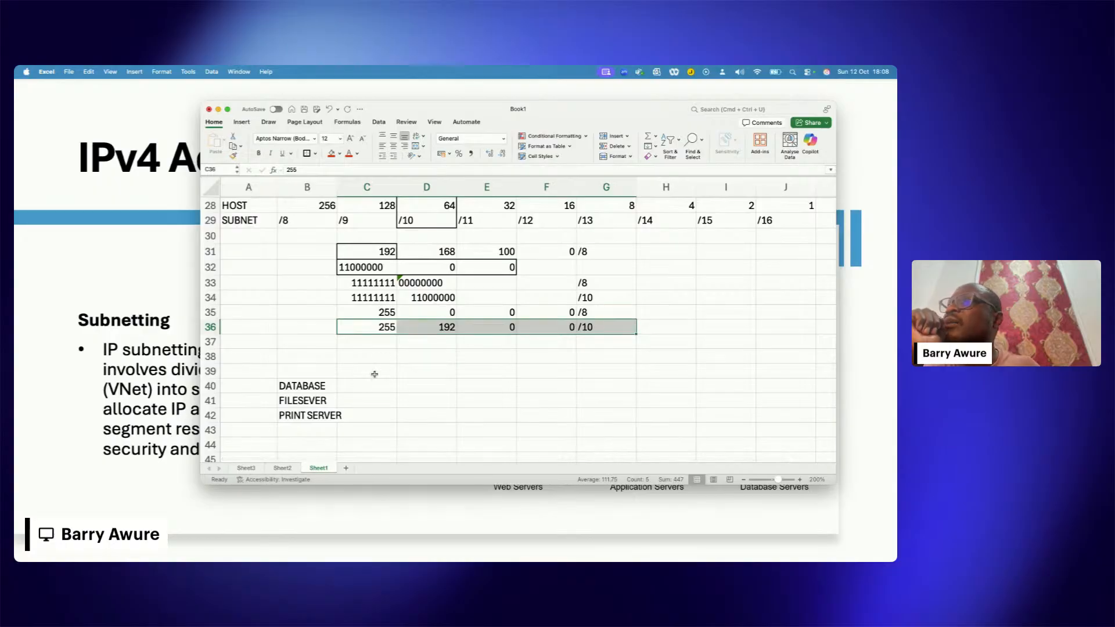
pyautogui.click(587, 328)
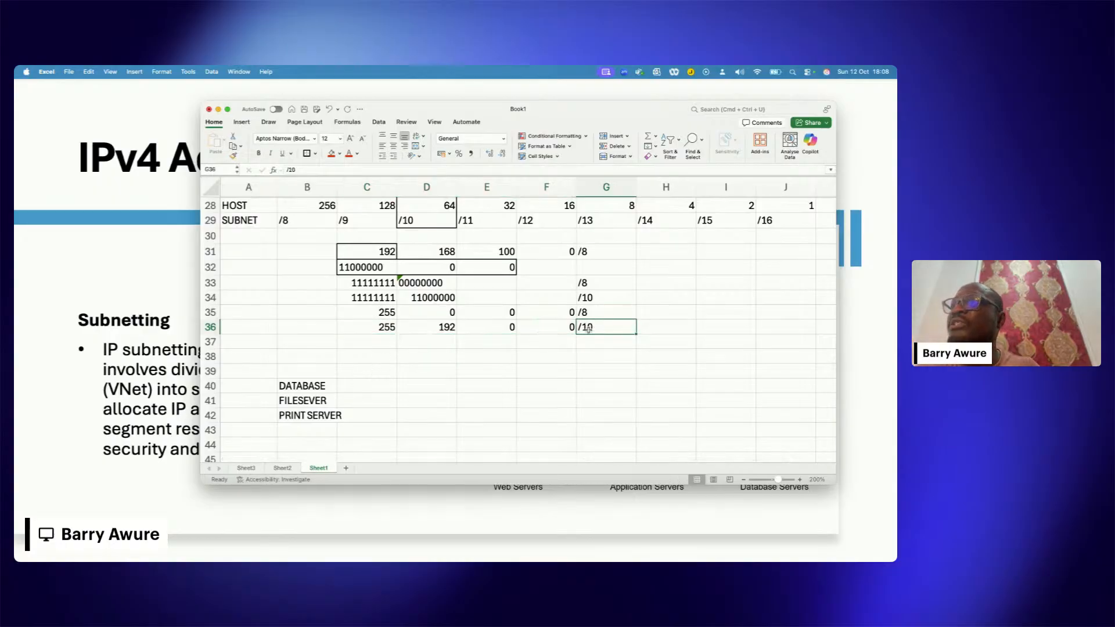
pyautogui.scroll(1, 476, 241)
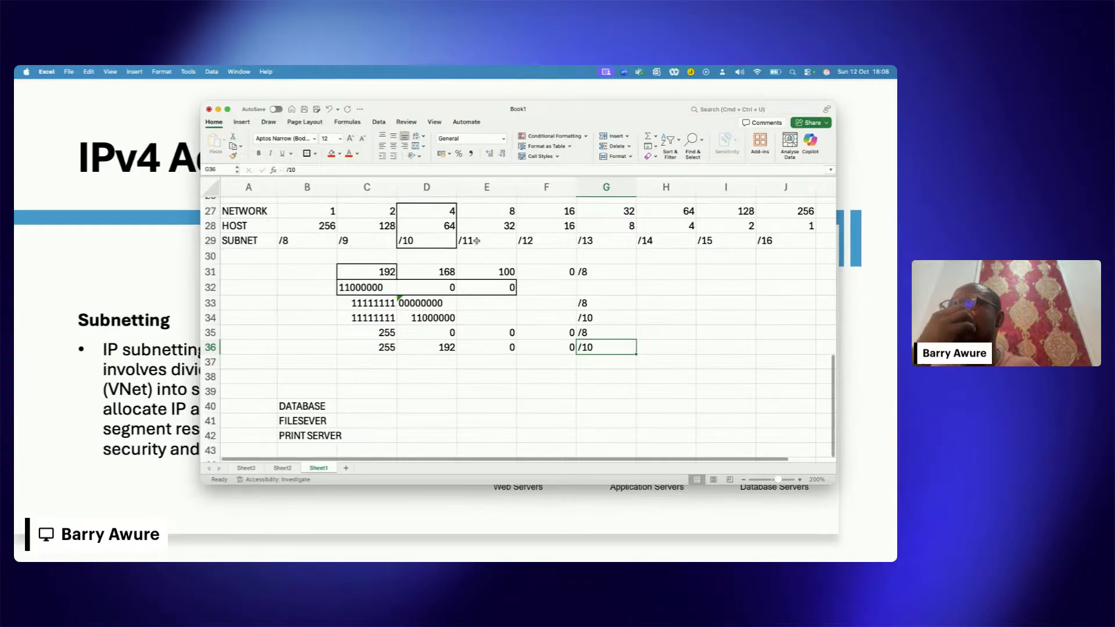
pyautogui.click(601, 354)
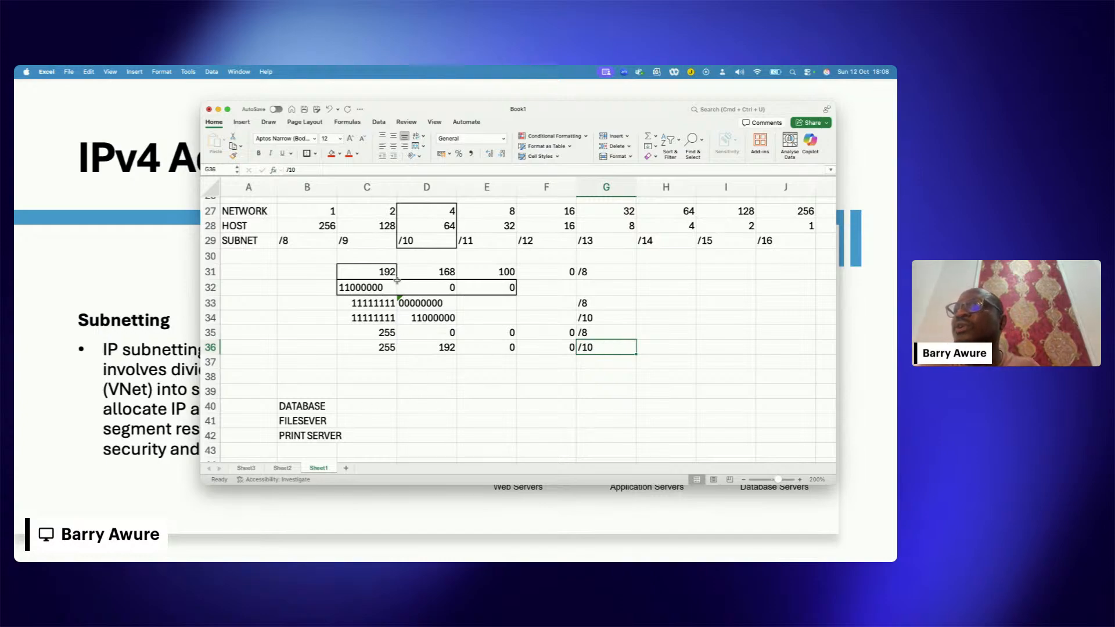
pyautogui.moveTo(384, 271)
pyautogui.mouseDown()
pyautogui.moveTo(481, 270)
pyautogui.moveTo(409, 284)
pyautogui.moveTo(418, 272)
pyautogui.moveTo(386, 273)
pyautogui.mouseUp()
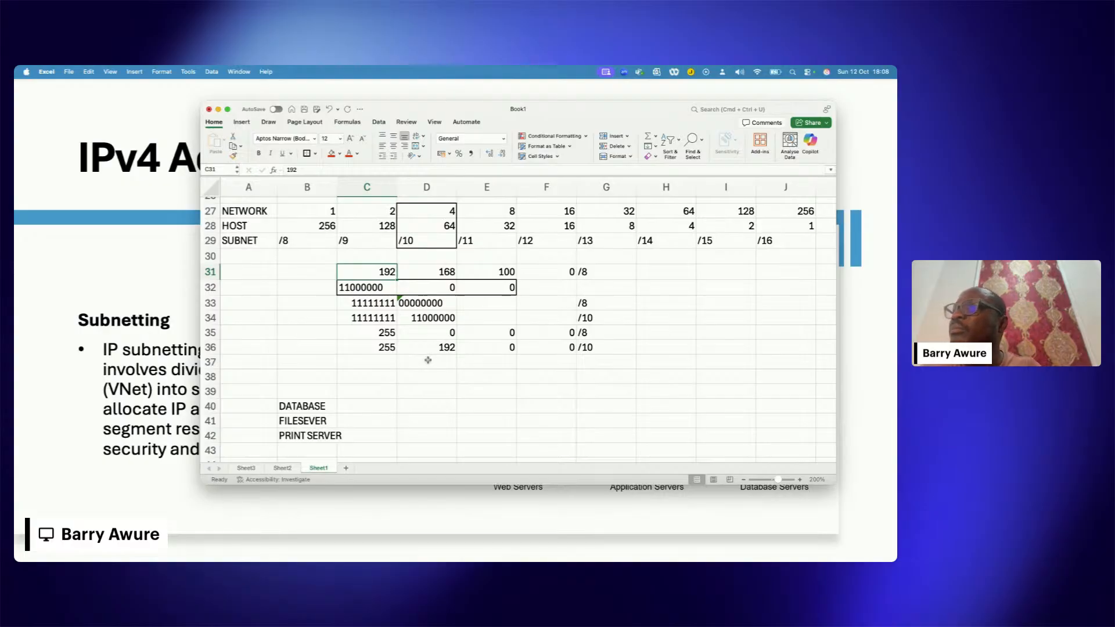
# Step: Fill in the DATABASE row's network address in C40:F40 with 192, 0, 0 and 0, one octet per cell
pyautogui.click(371, 405)
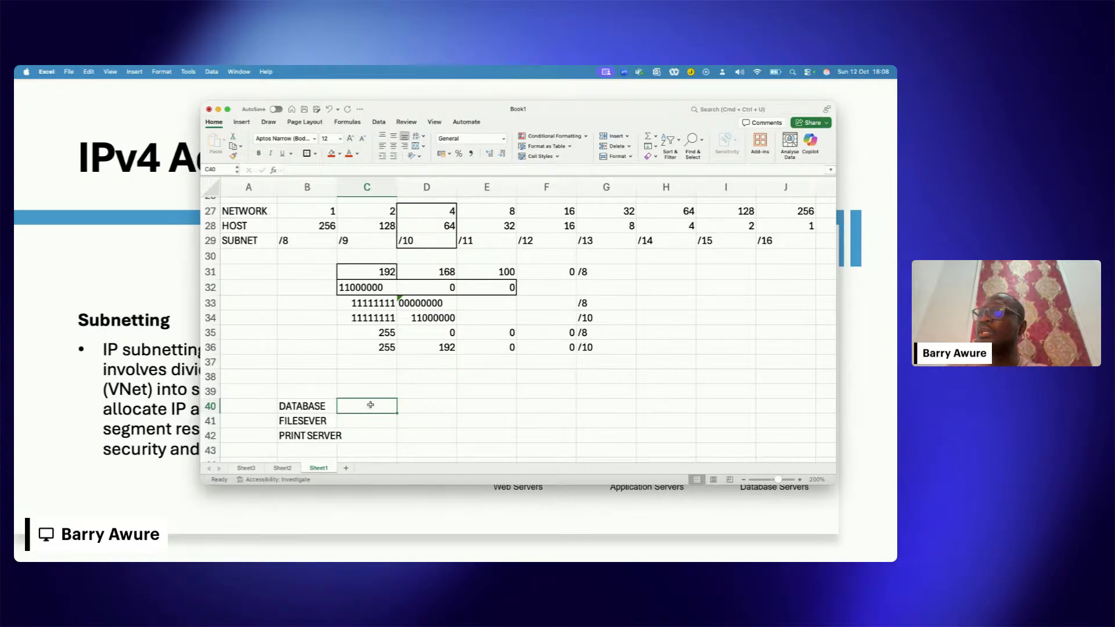
pyautogui.write('192')
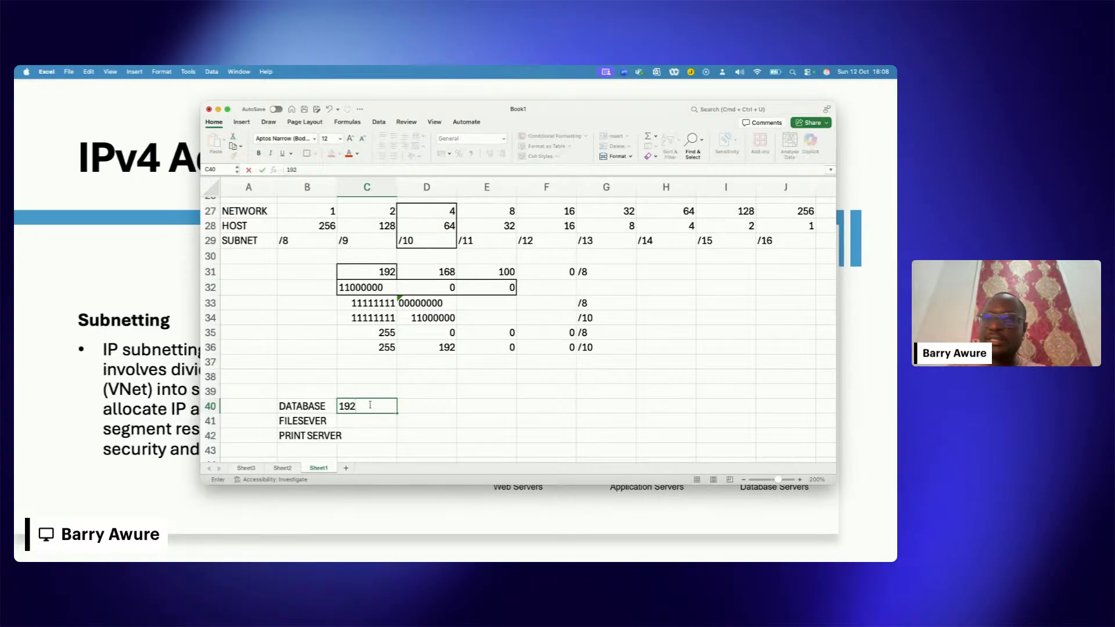
pyautogui.press('Tab')
pyautogui.write('1')
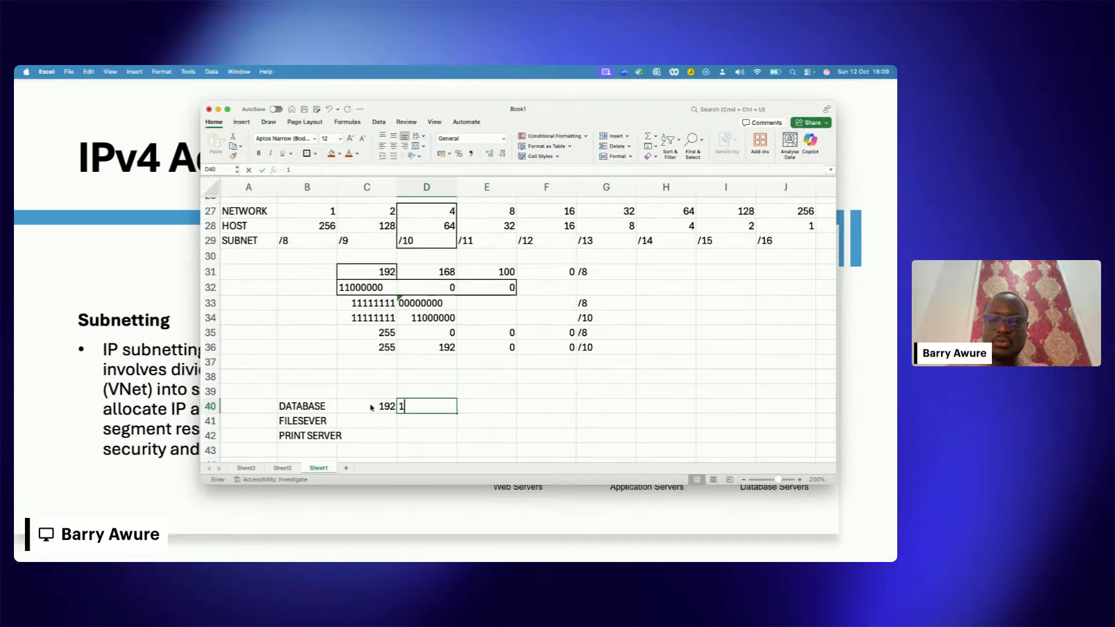
pyautogui.write('68')
pyautogui.press('BackSpace')
pyautogui.press('BackSpace')
pyautogui.press('BackSpace')
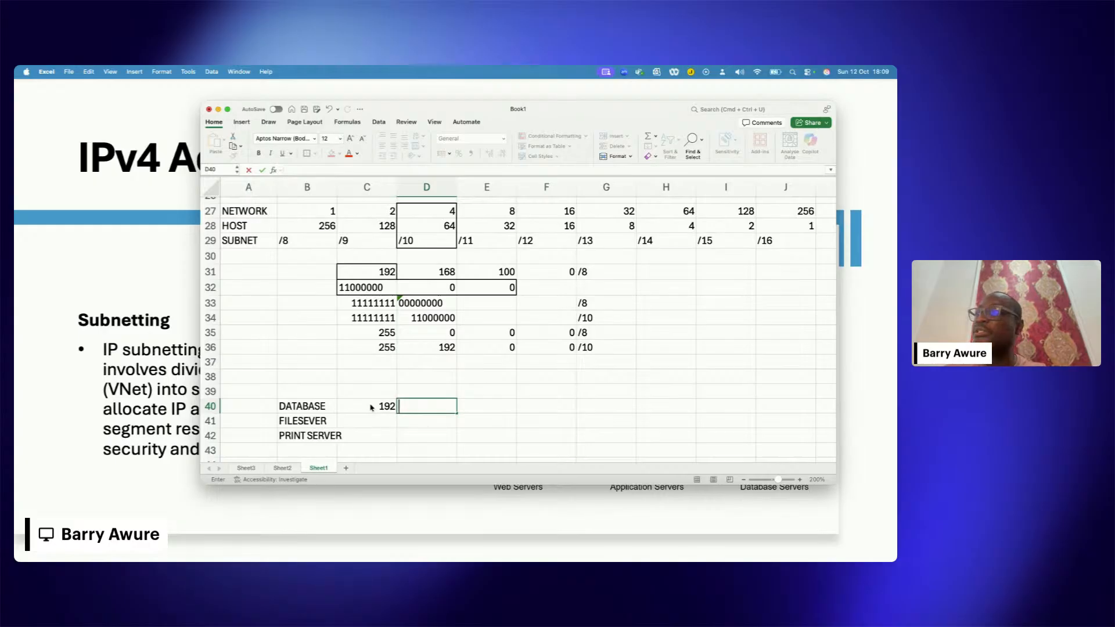
pyautogui.write('.0')
pyautogui.press('Tab')
pyautogui.write('0')
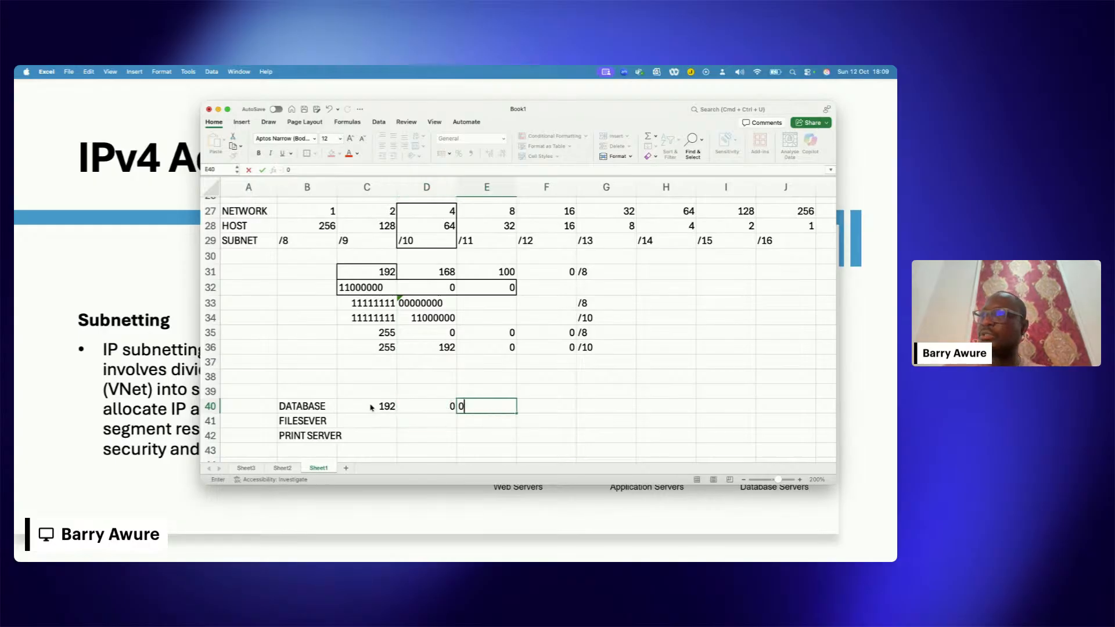
pyautogui.press('Tab')
pyautogui.write('0')
pyautogui.press('Tab')
pyautogui.press('Tab')
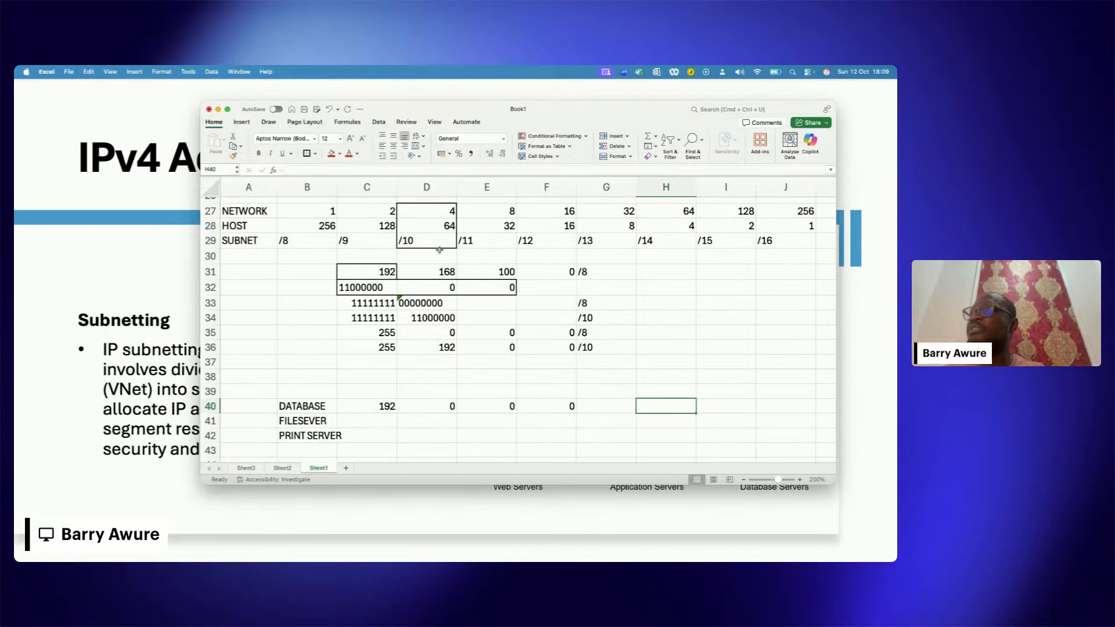
# Step: Fill in the FILESEVER row's network address in C41:F41 with 192, 64, 0 and 0
pyautogui.scroll(1, 439, 251)
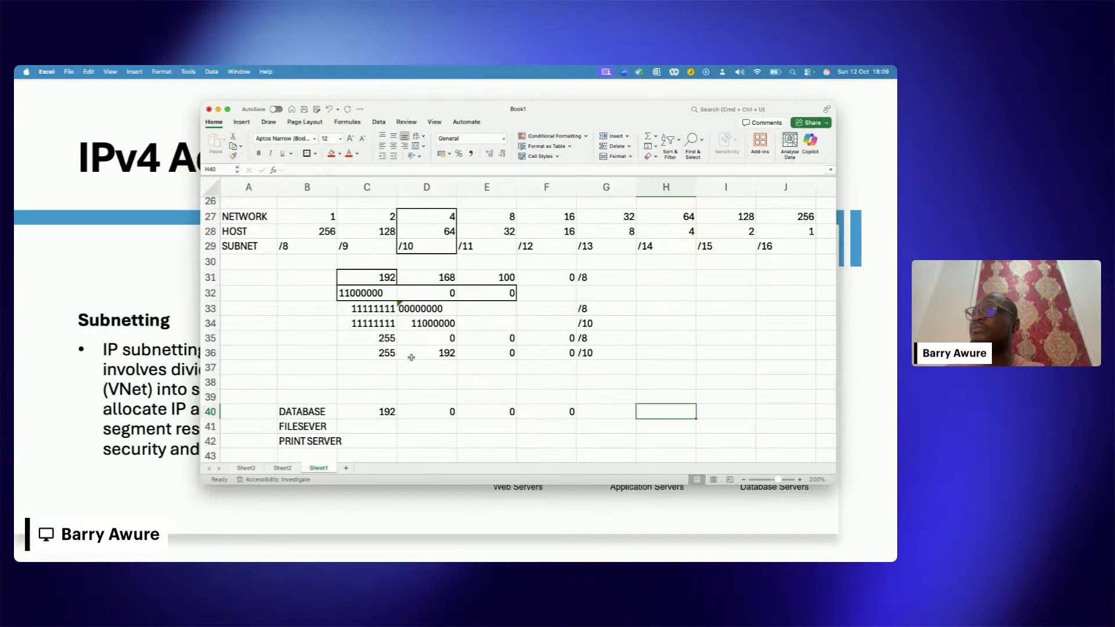
pyautogui.scroll(-2, 514, 375)
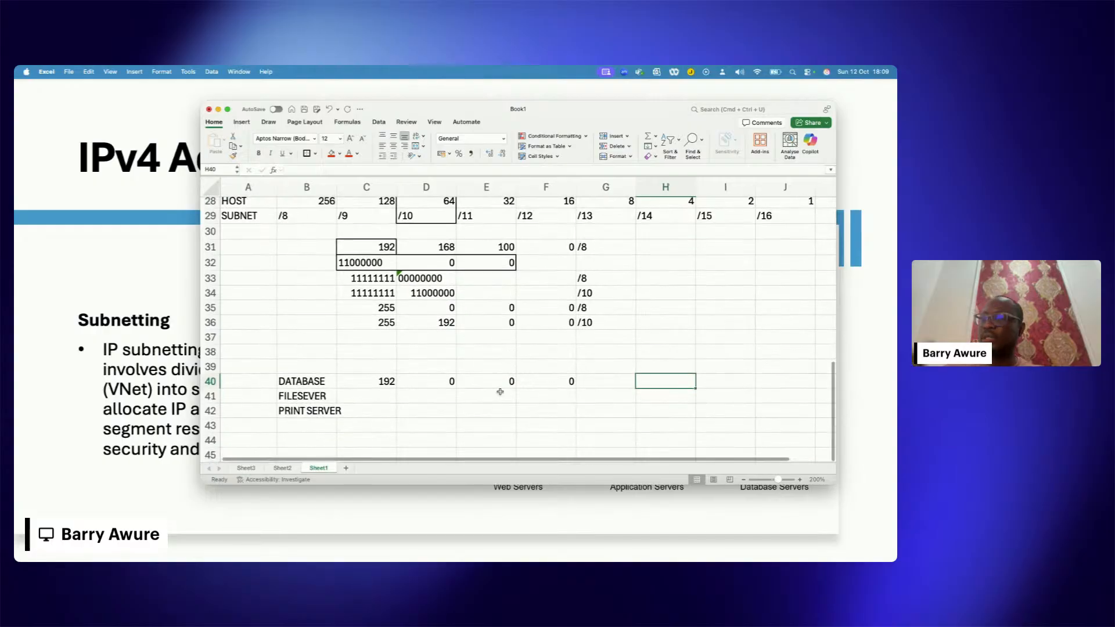
pyautogui.click(377, 398)
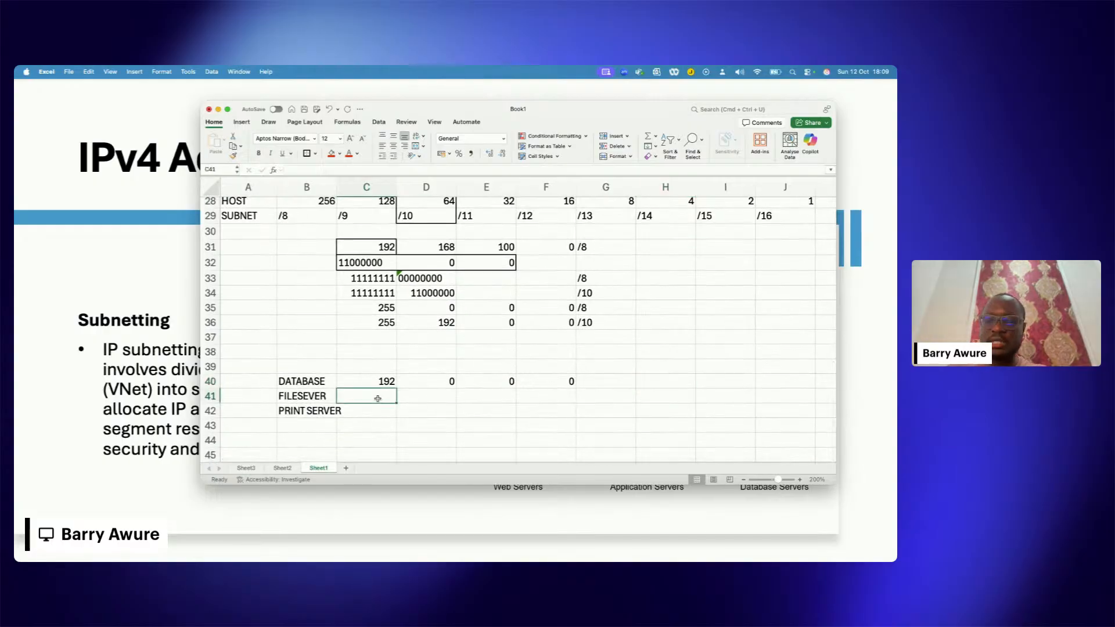
pyautogui.write('192')
pyautogui.press('Tab')
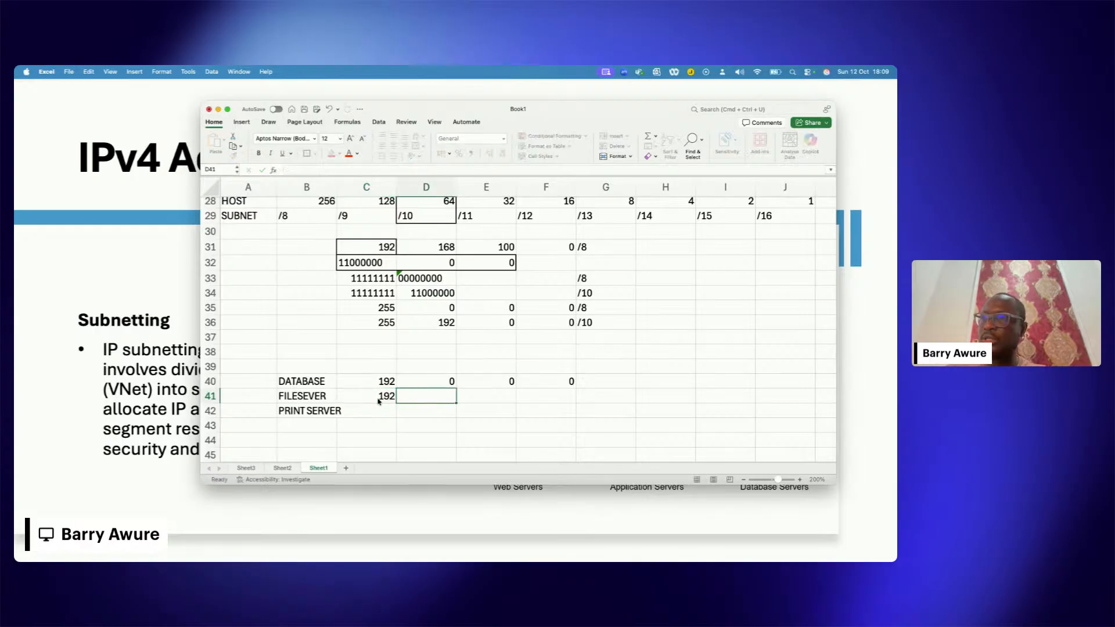
pyautogui.write('62')
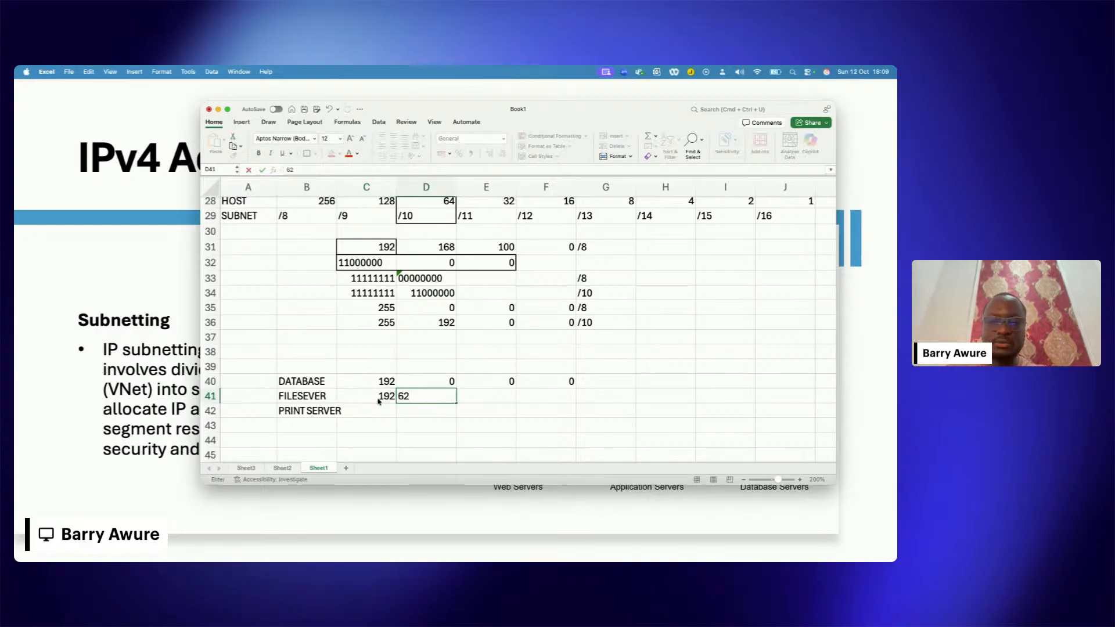
pyautogui.press('BackSpace')
pyautogui.write('4')
pyautogui.press('Tab')
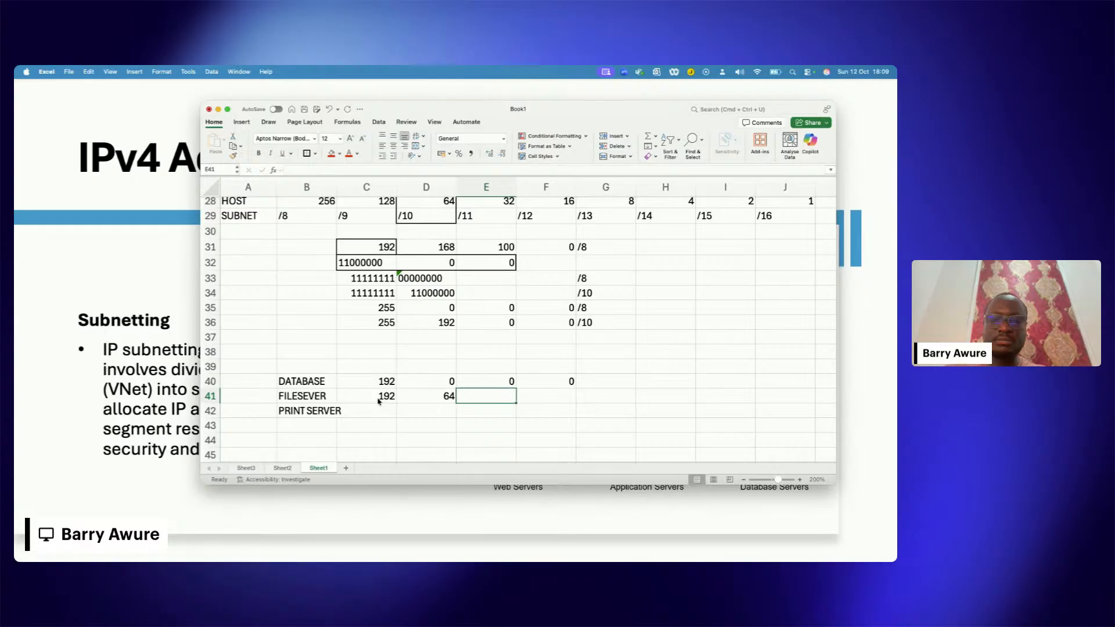
pyautogui.write('0')
pyautogui.press('Tab')
pyautogui.write('0')
pyautogui.press('Tab')
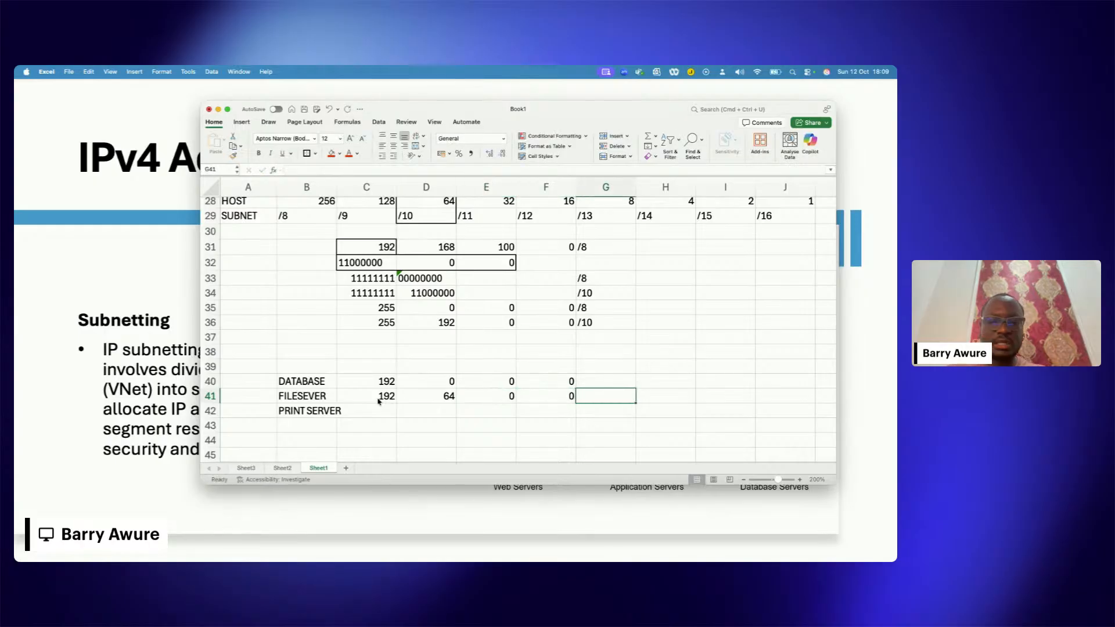
# Step: Fill in the PRINT SERVER row's network address in C42:F42 with 192, 128, 0 and 0
pyautogui.press('Down')
pyautogui.press('Left')
pyautogui.press('Left')
pyautogui.press('Left')
pyautogui.press('Left')
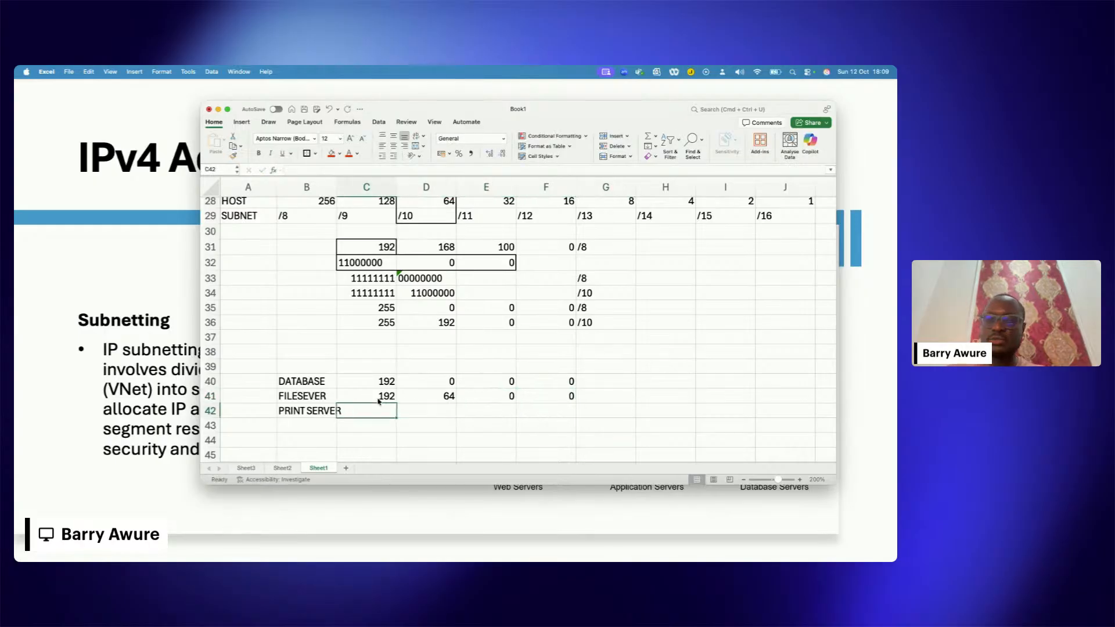
pyautogui.write('19')
pyautogui.press('BackSpace')
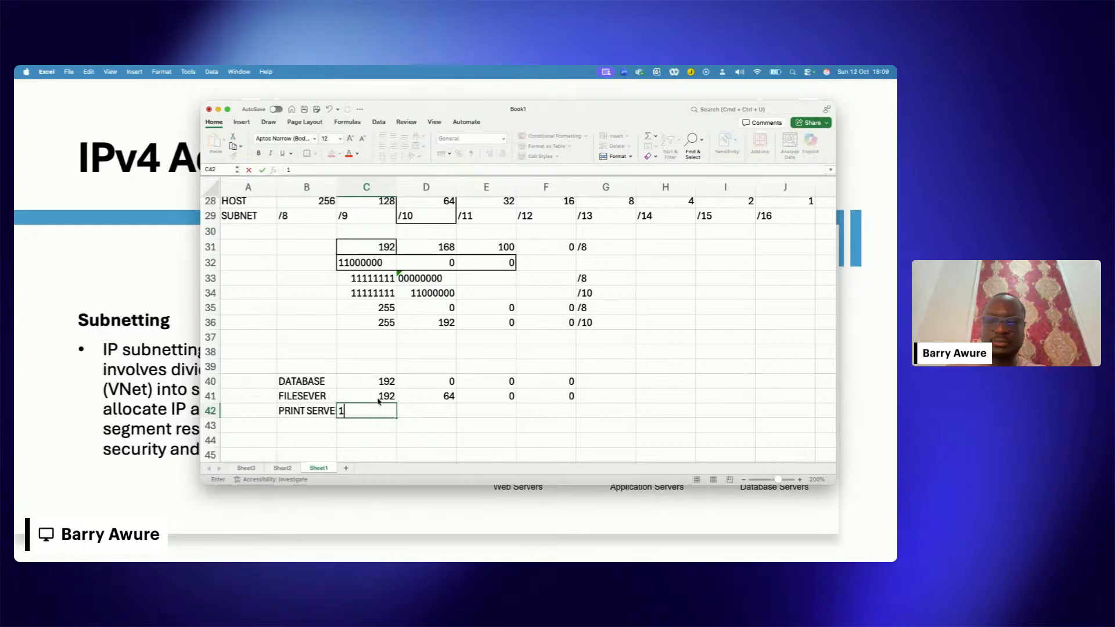
pyautogui.write('92')
pyautogui.press('Tab')
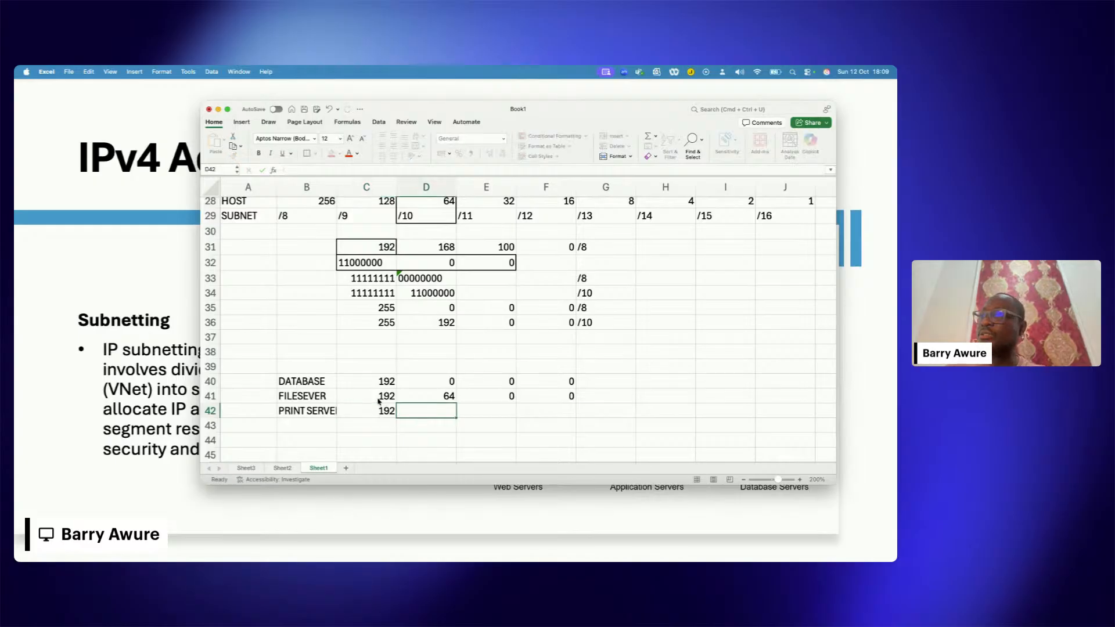
pyautogui.write('128')
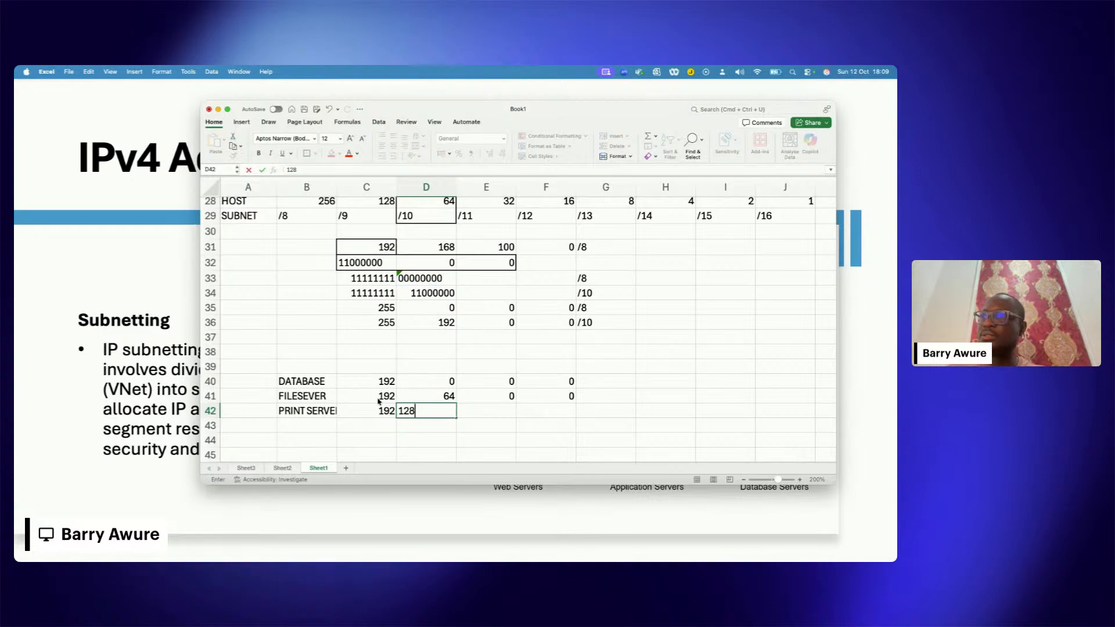
pyautogui.press('Tab')
pyautogui.write('0')
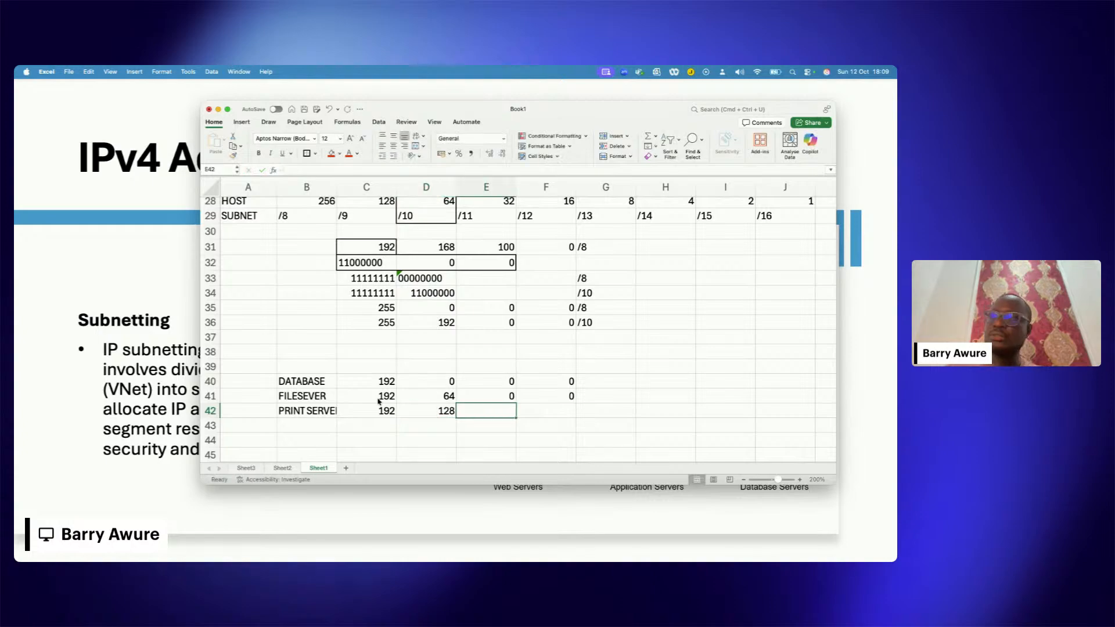
pyautogui.press('Tab')
pyautogui.write('0')
pyautogui.press('Tab')
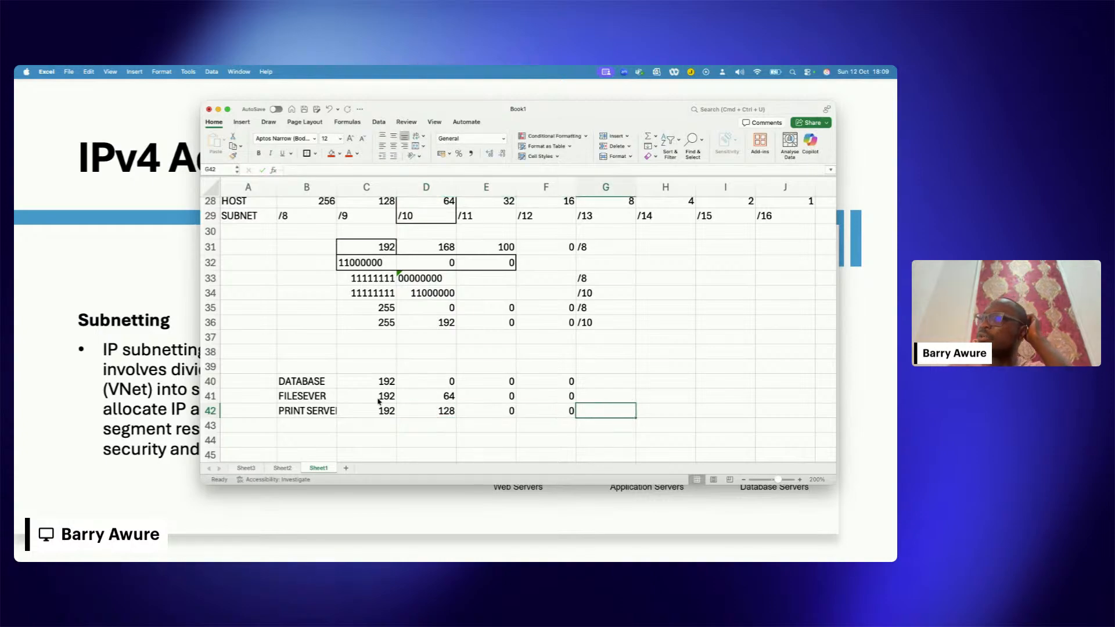
# Step: Add the subnet prefix /10 after each of the three server addresses, in cells G40 to G42
pyautogui.moveTo(386, 388); pyautogui.dragTo(557, 410)
pyautogui.click(592, 378)
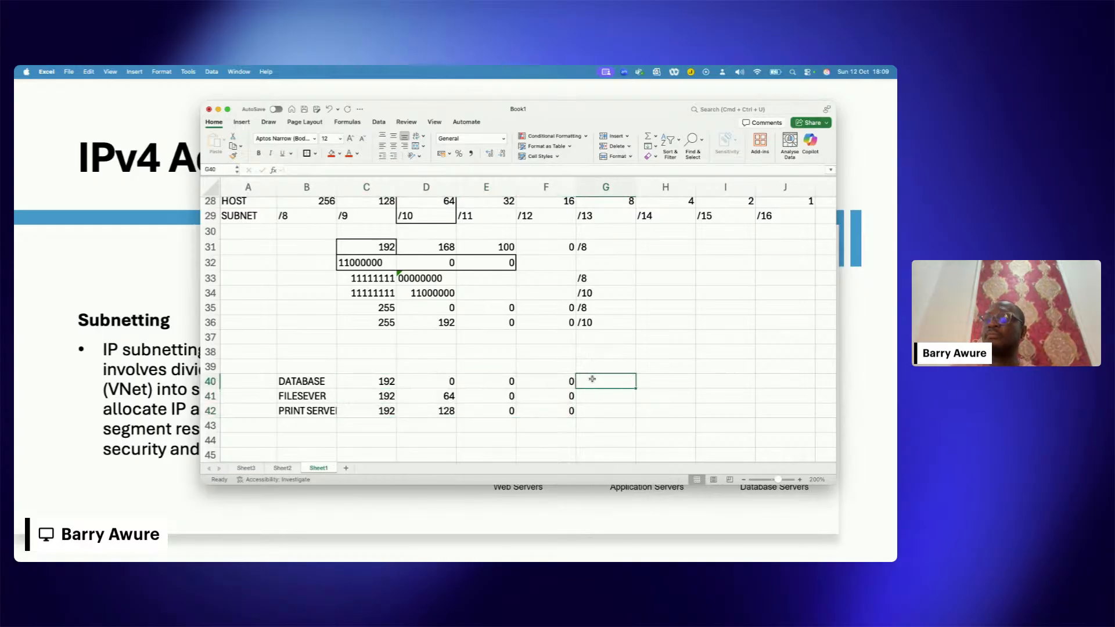
pyautogui.write('/10')
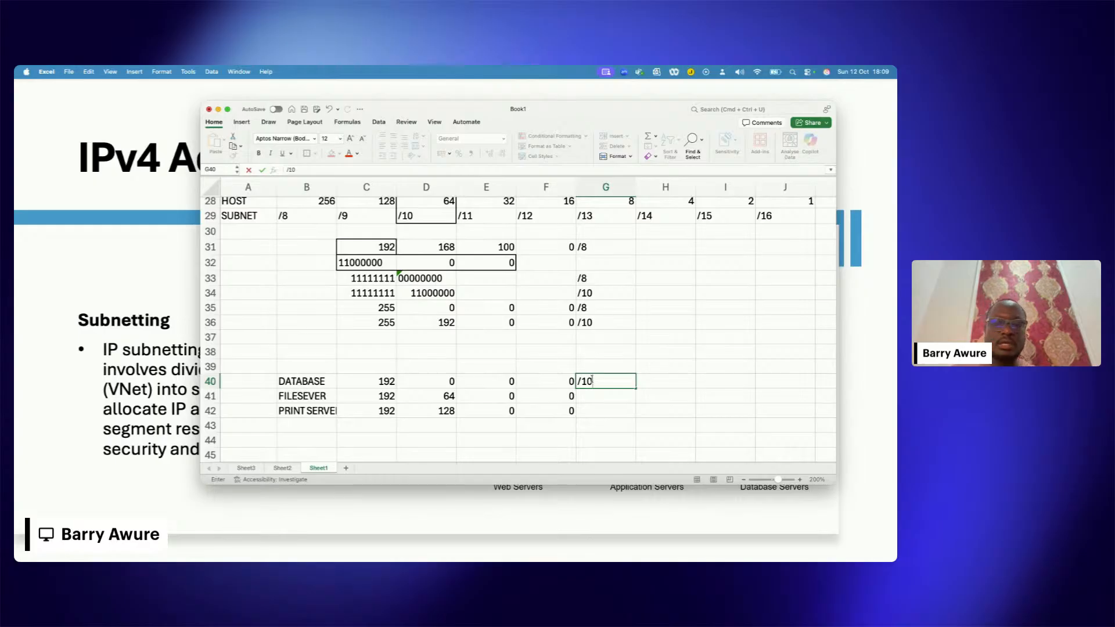
pyautogui.press('Return')
pyautogui.write('/10')
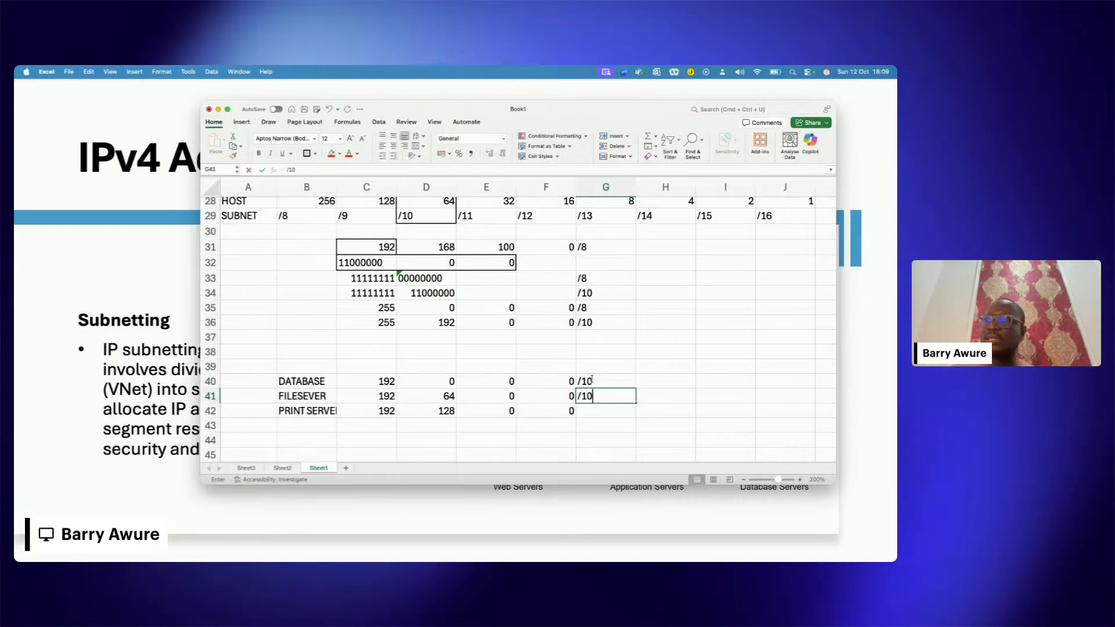
pyautogui.press('Return')
pyautogui.write('10')
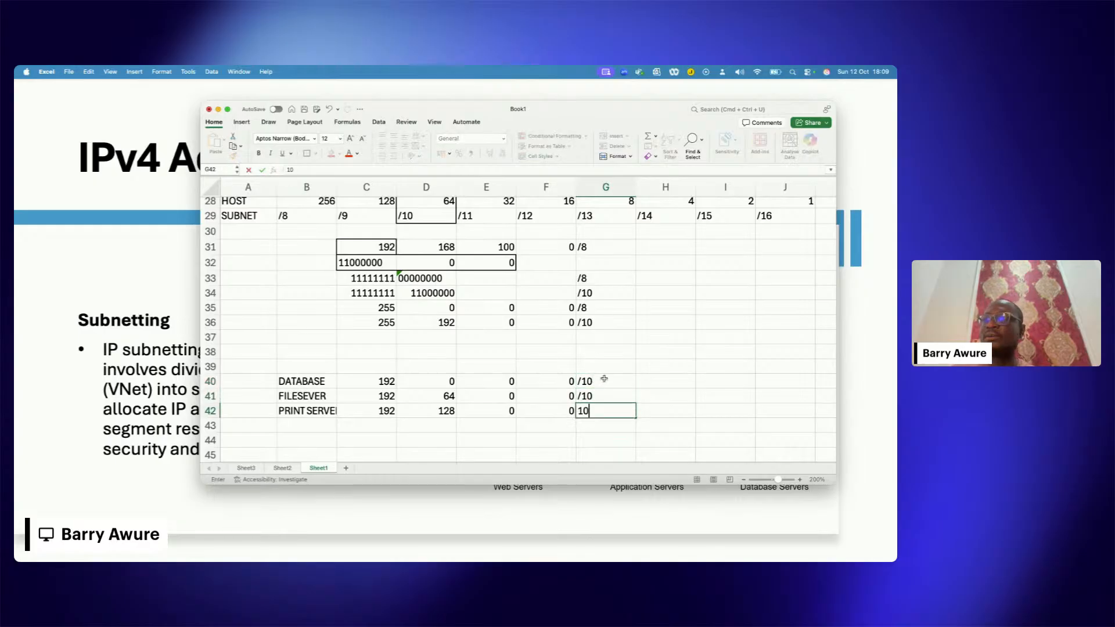
pyautogui.click(685, 354)
pyautogui.click(607, 381)
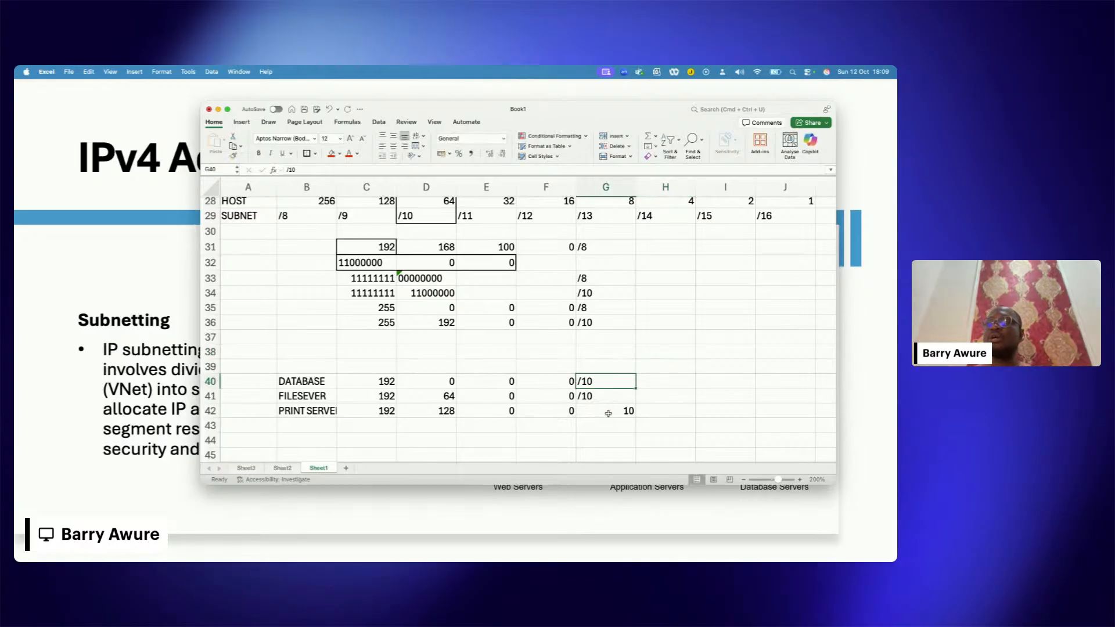
pyautogui.doubleClick(608, 413)
pyautogui.write('/')
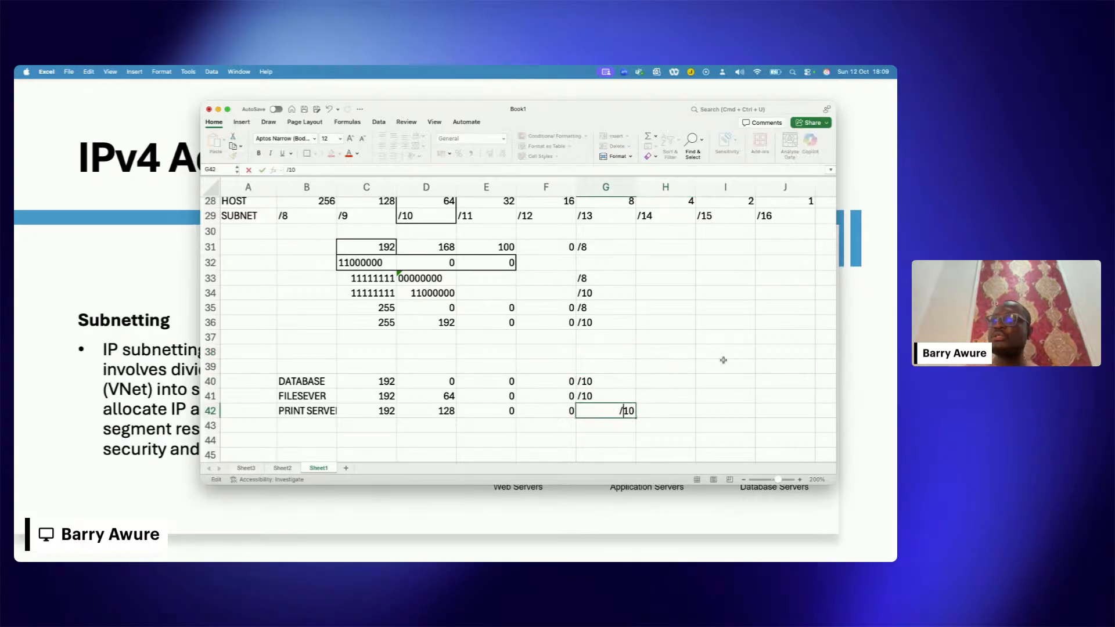
pyautogui.click(723, 359)
pyautogui.moveTo(323, 384); pyautogui.dragTo(631, 412)
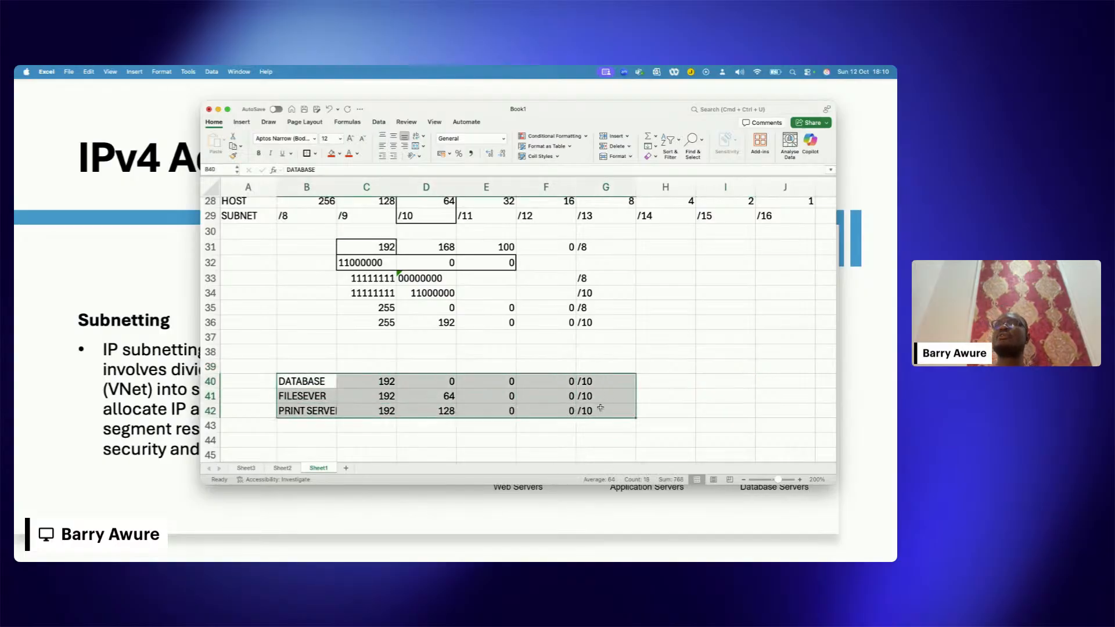
pyautogui.click(646, 354)
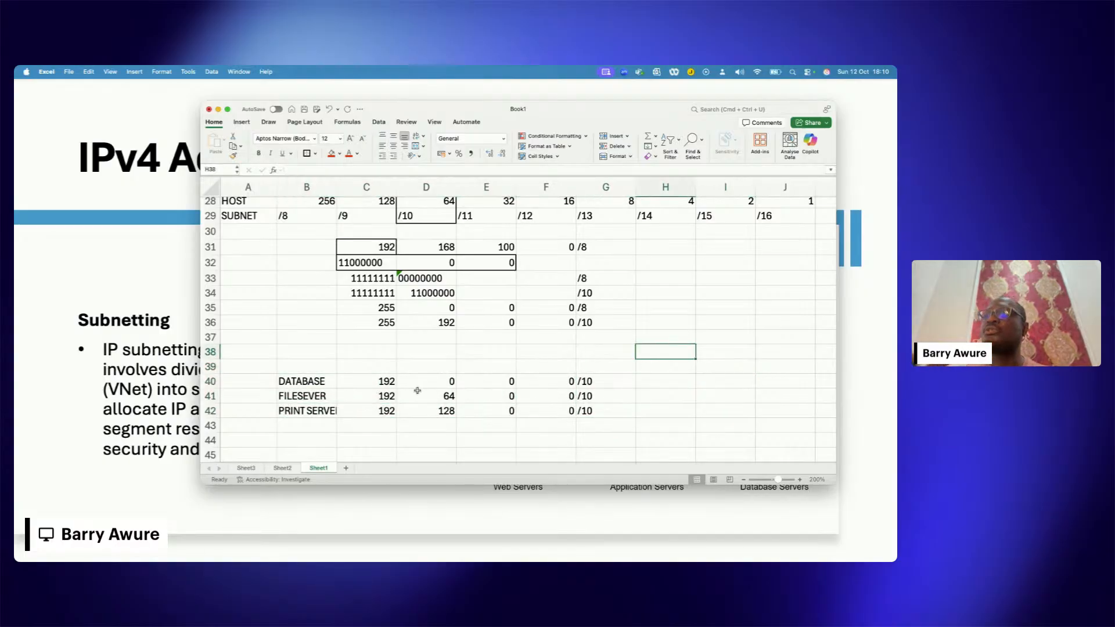
pyautogui.click(328, 386)
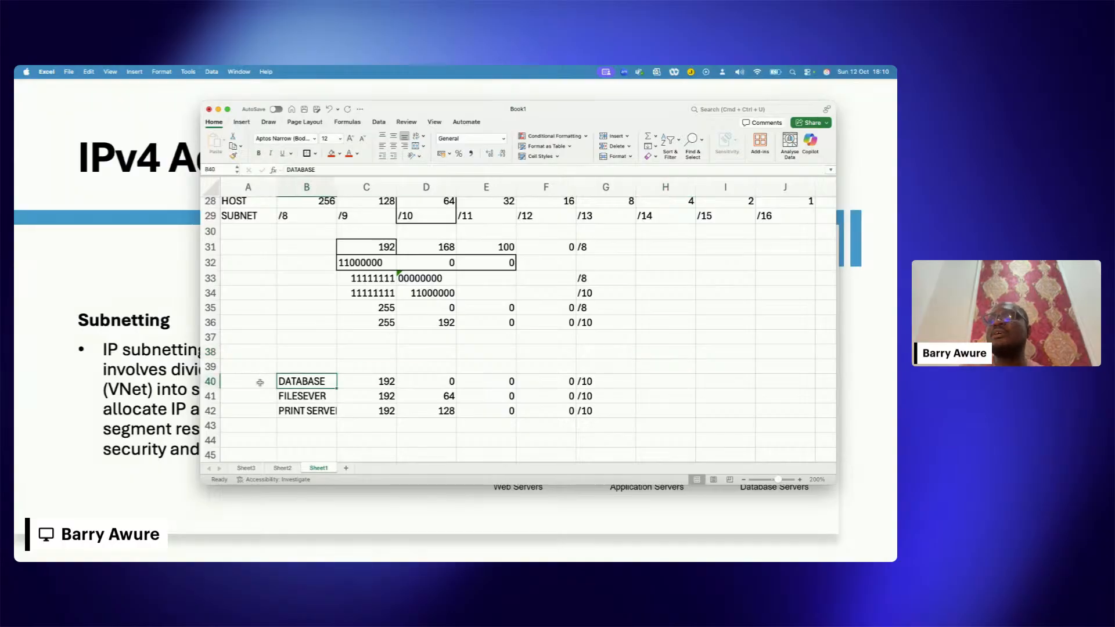
pyautogui.click(216, 381)
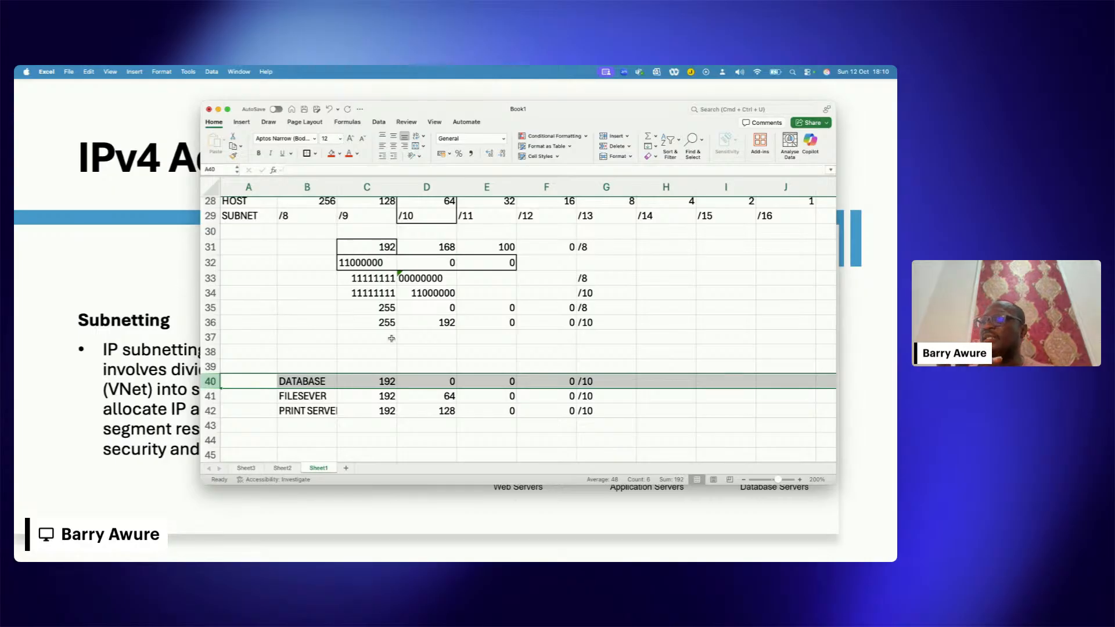
pyautogui.scroll(-1, 391, 338)
pyautogui.scroll(3, 391, 338)
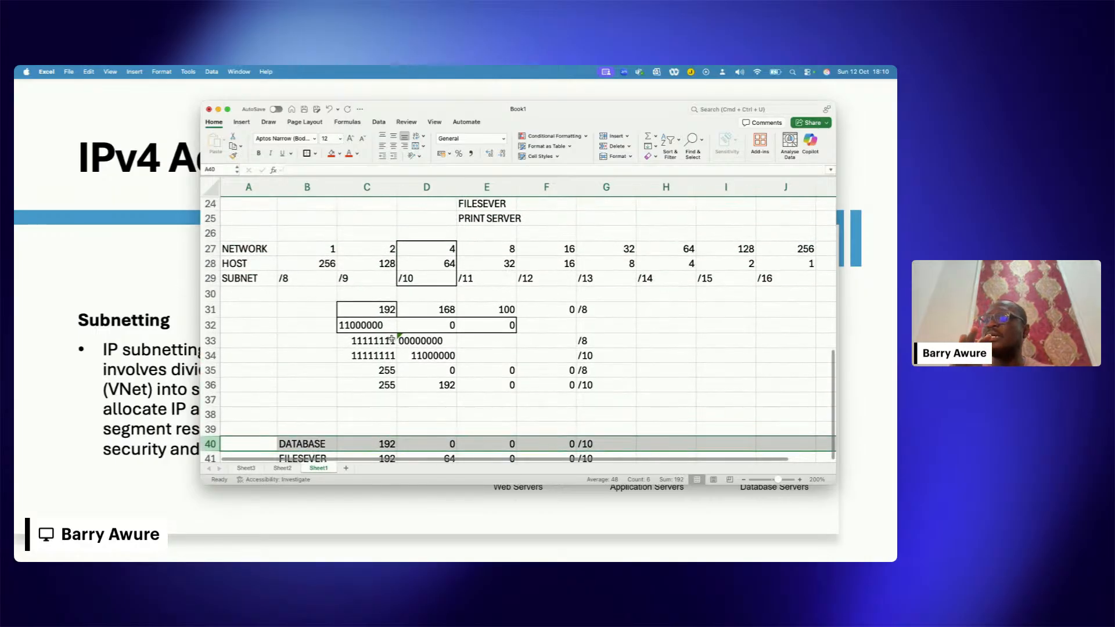
# Step: Switch to the slideshow and advance it to the IP Planning slide
pyautogui.scroll(-3, 391, 338)
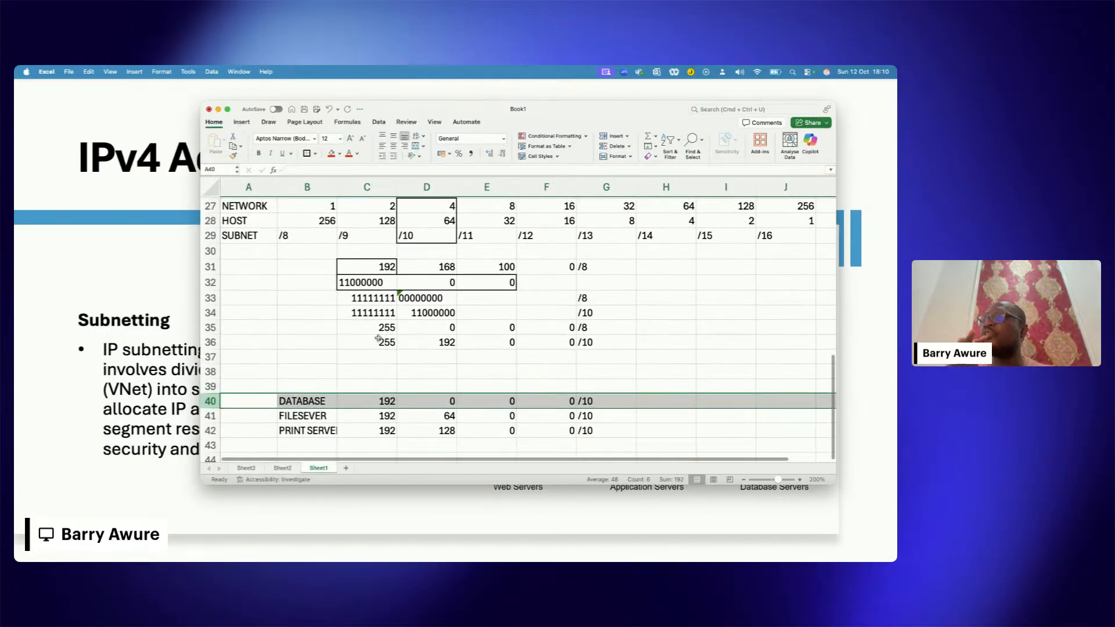
pyautogui.click(167, 290)
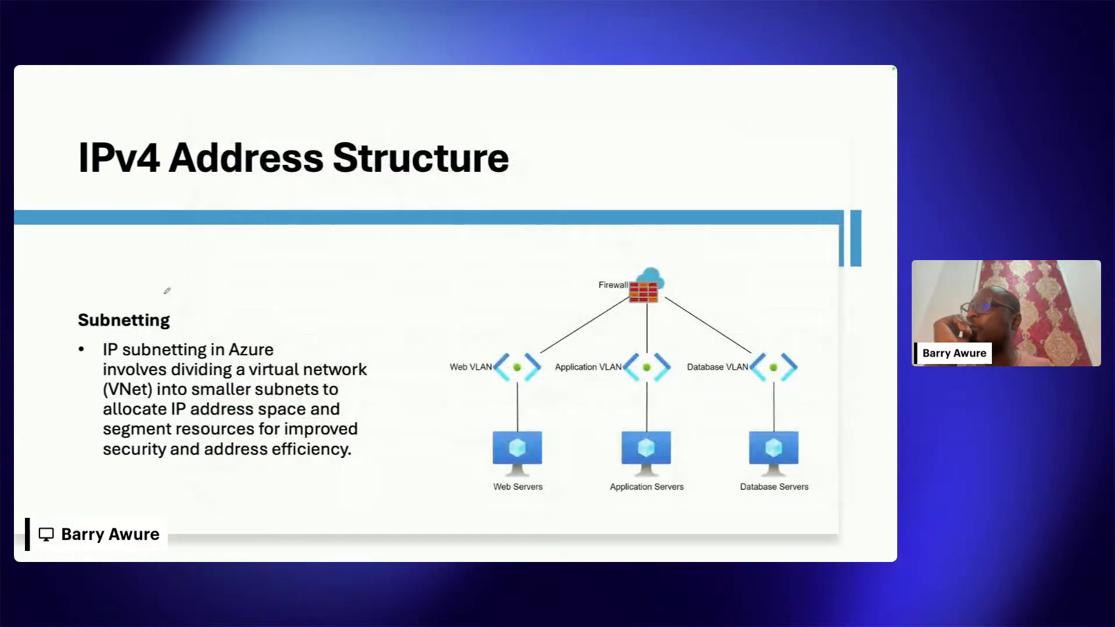
pyautogui.press('Right')
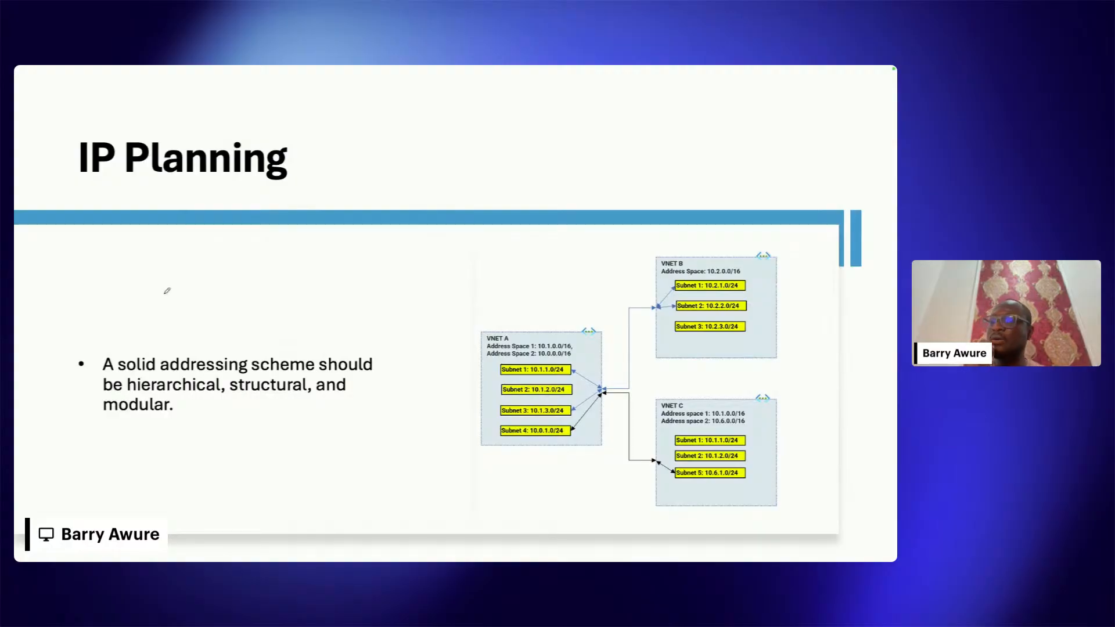
# Step: Switch back to the Excel worksheet and review the subnet addresses of the database, file and print servers in B40:G42
pyautogui.press('super+Tab')
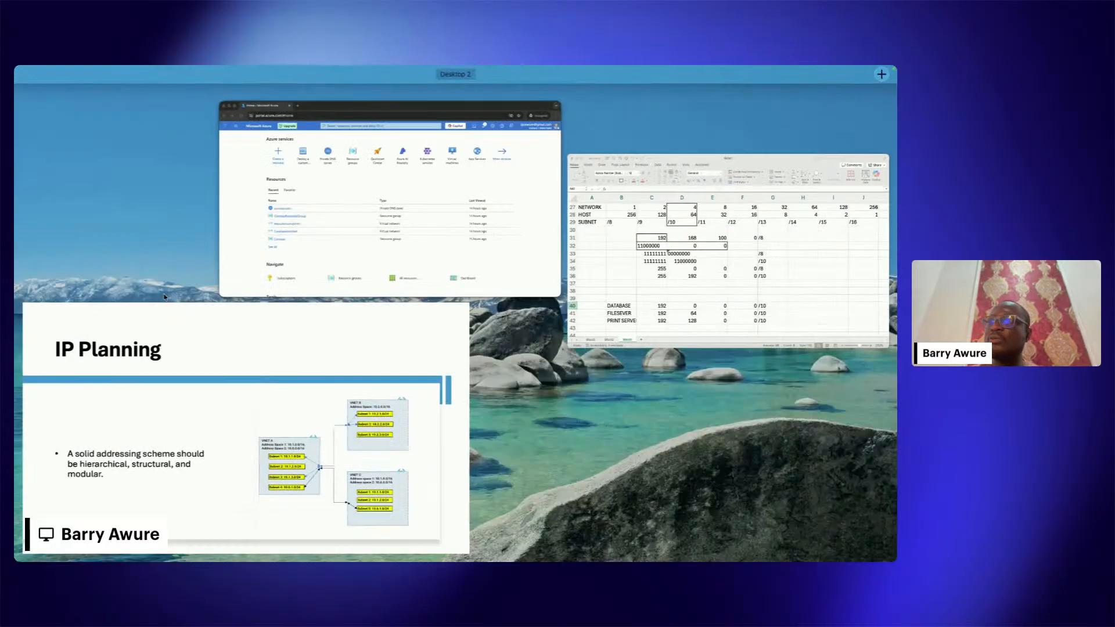
pyautogui.click(580, 316)
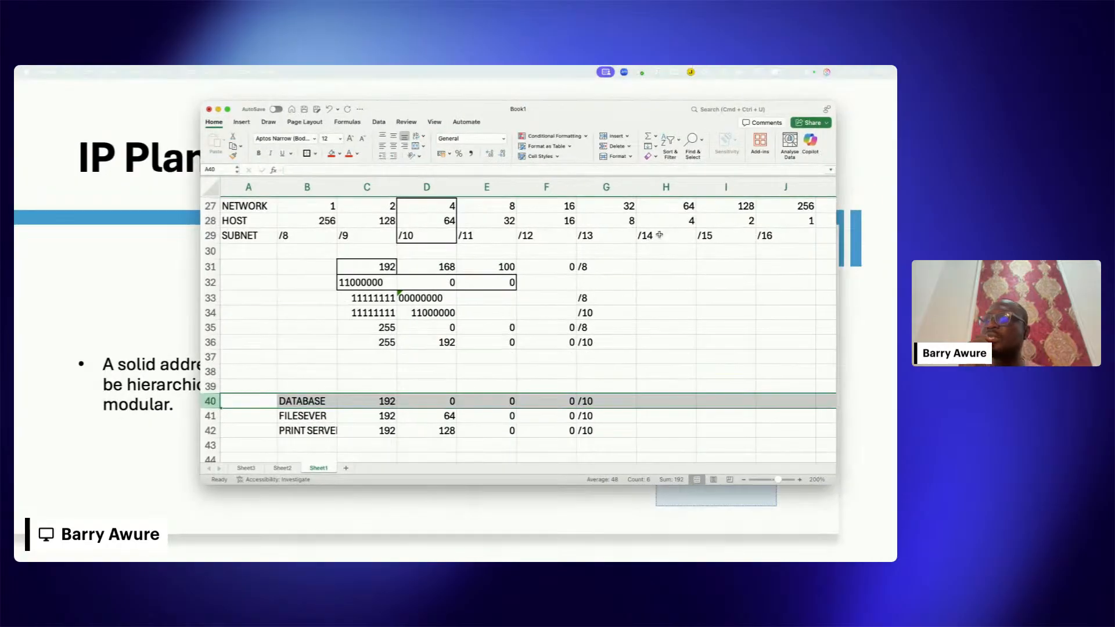
pyautogui.scroll(-2, 553, 318)
pyautogui.scroll(1, 553, 319)
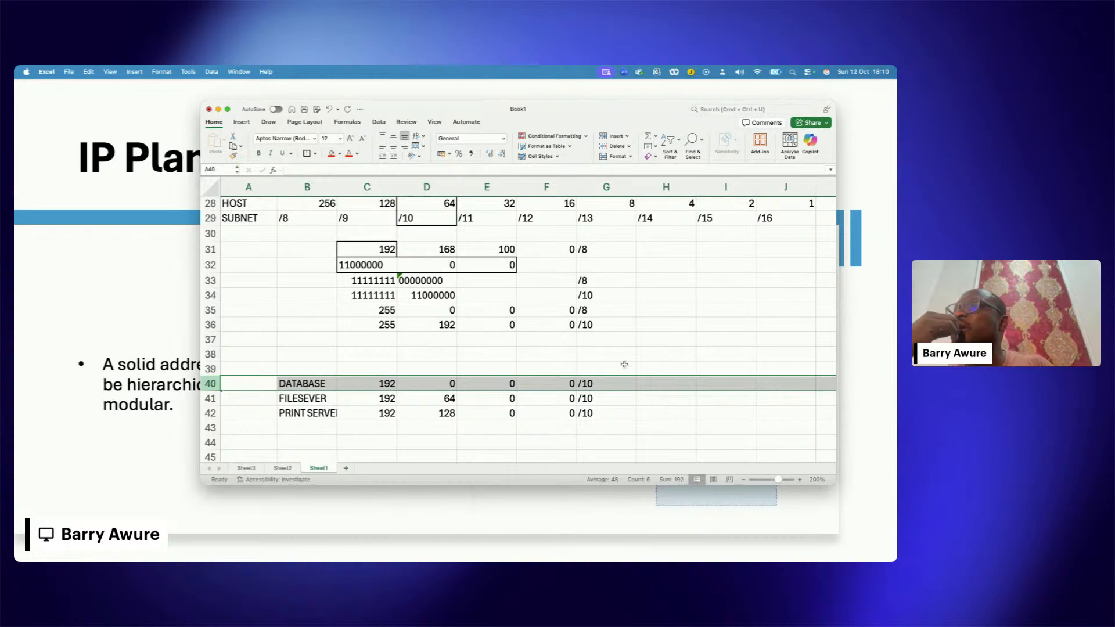
pyautogui.click(432, 367)
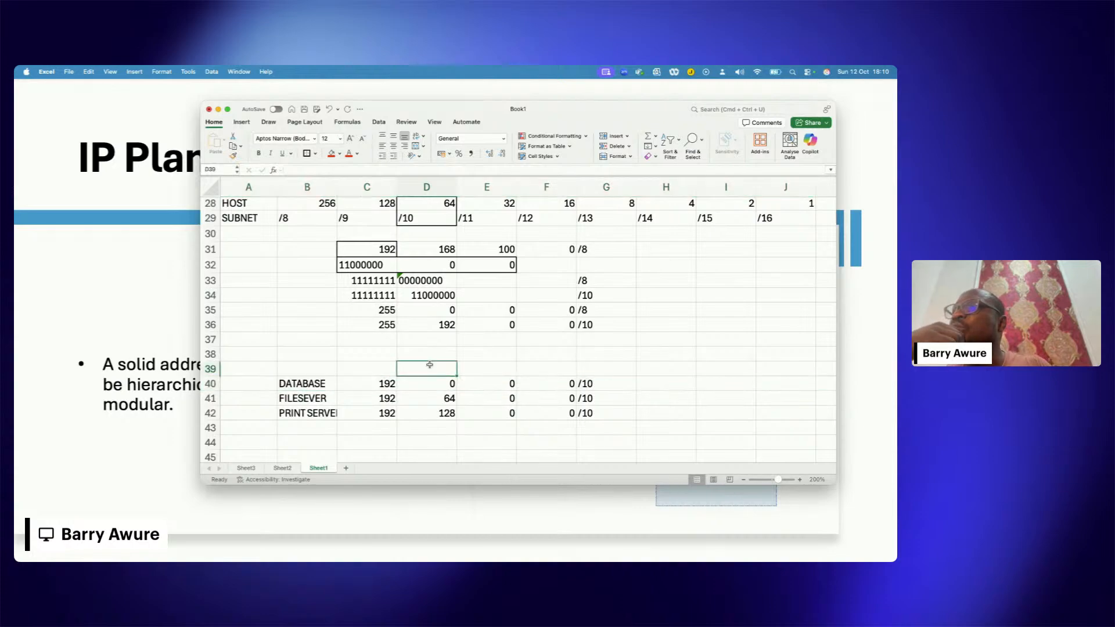
pyautogui.moveTo(320, 383); pyautogui.dragTo(579, 411)
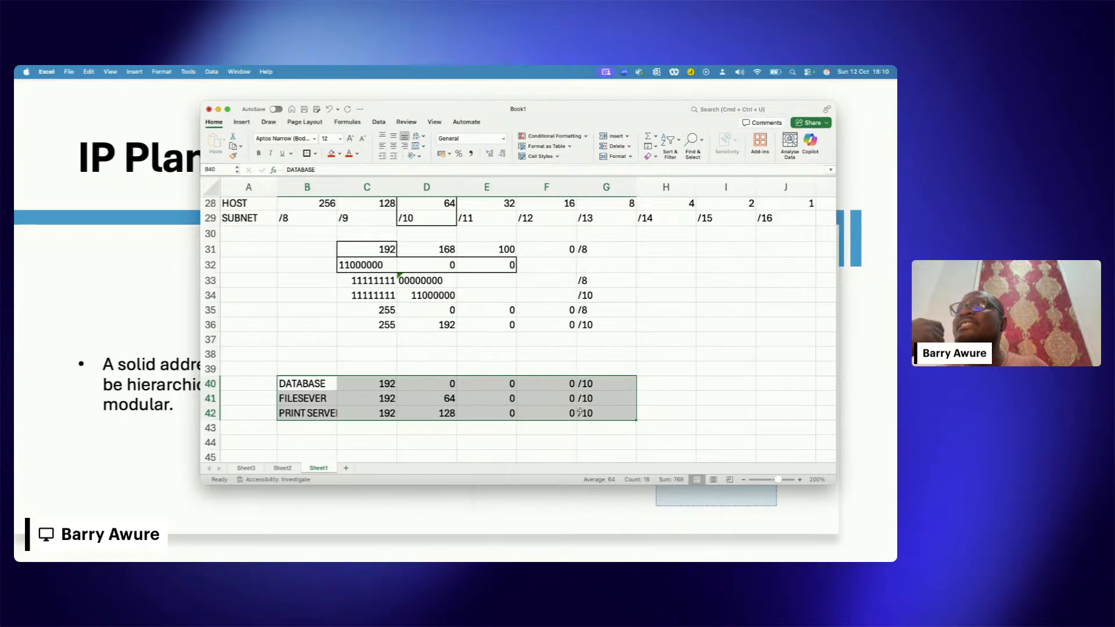
pyautogui.scroll(-1, 580, 411)
pyautogui.scroll(-1, 580, 411)
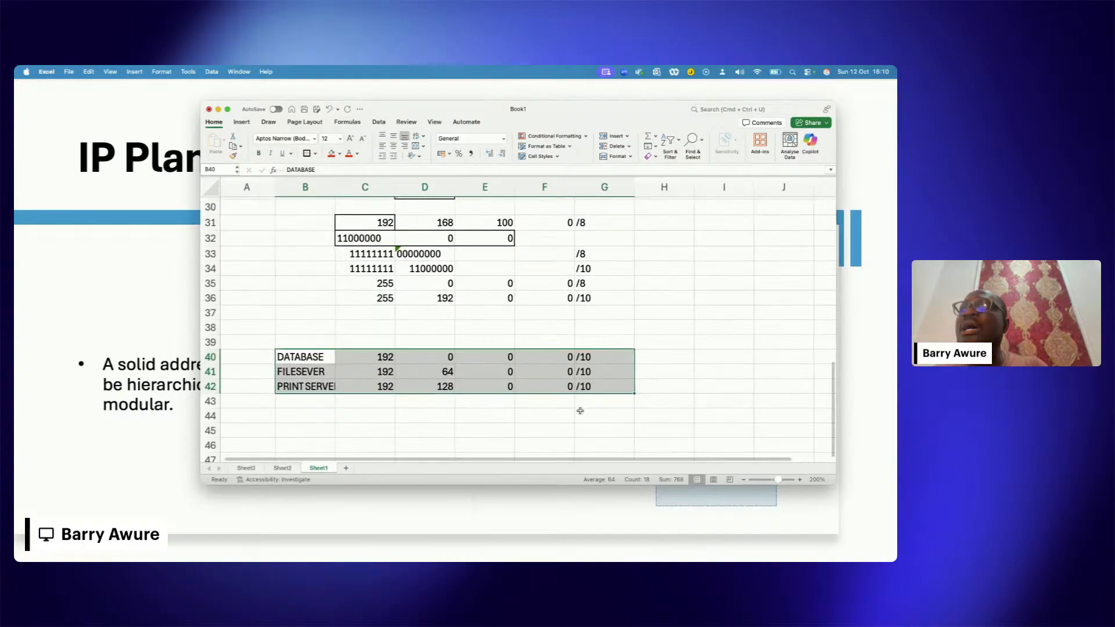
pyautogui.scroll(1, 580, 410)
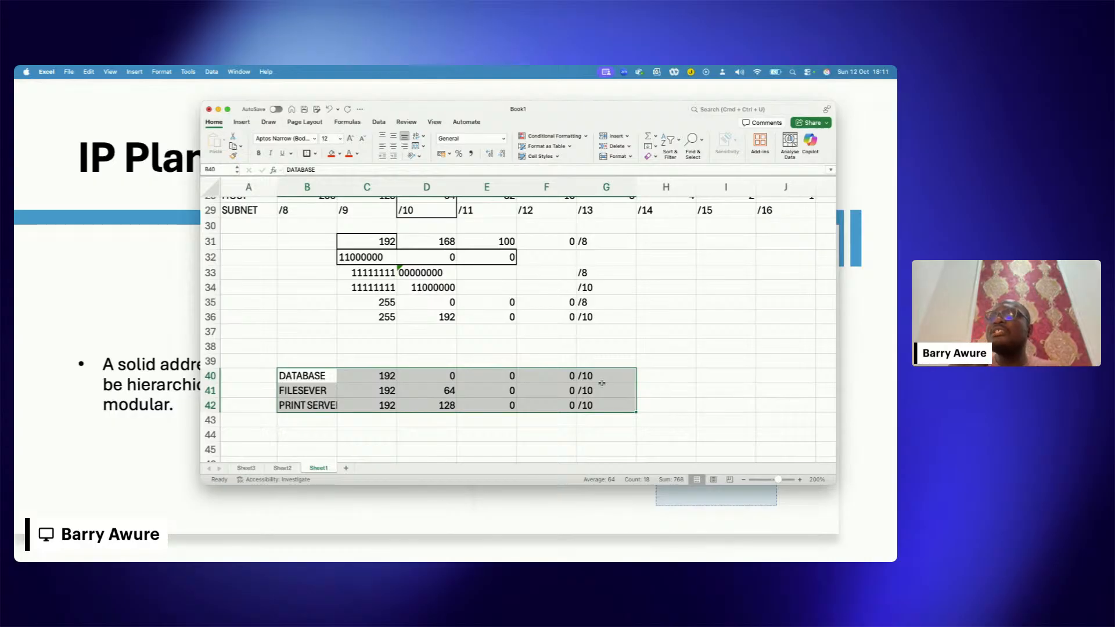
# Step: Enter the network address 192.168.10.0/24 in cell B47 below the server rows and widen column B to fit it
pyautogui.scroll(1, 602, 383)
pyautogui.scroll(-5, 601, 384)
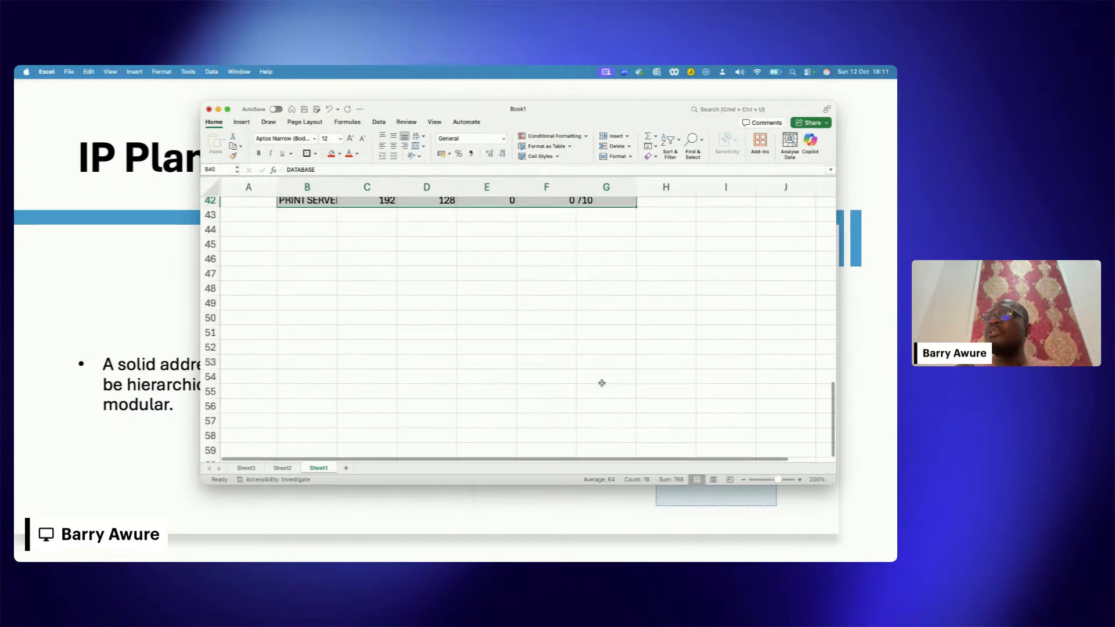
pyautogui.click(305, 271)
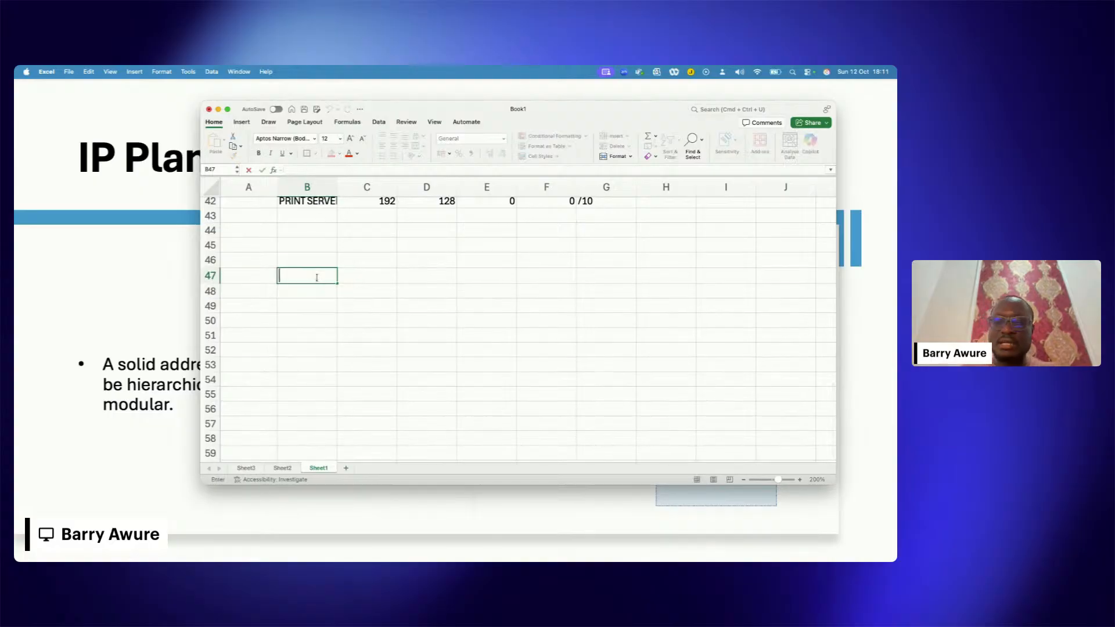
pyautogui.write('192/168')
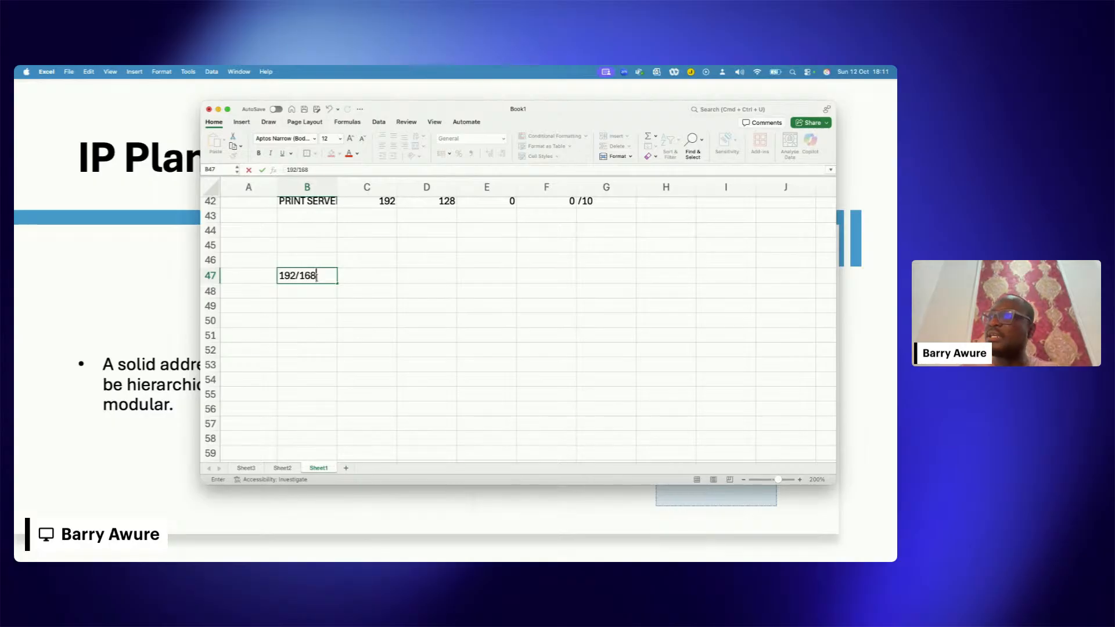
pyautogui.press('BackSpace')
pyautogui.press('BackSpace')
pyautogui.press('BackSpace')
pyautogui.press('BackSpace')
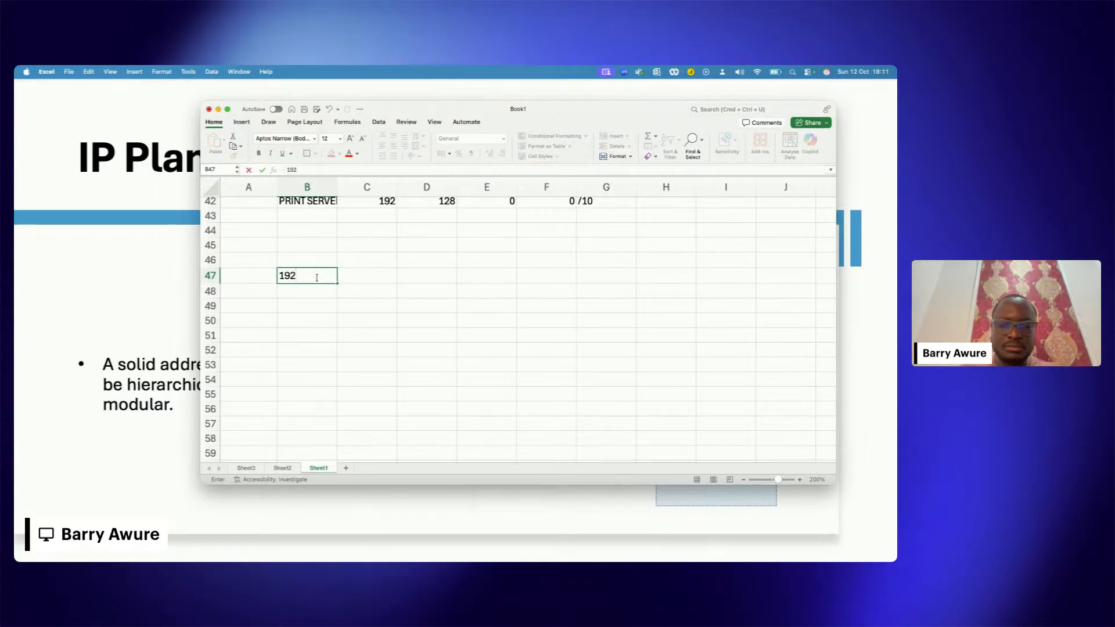
pyautogui.write('.168.')
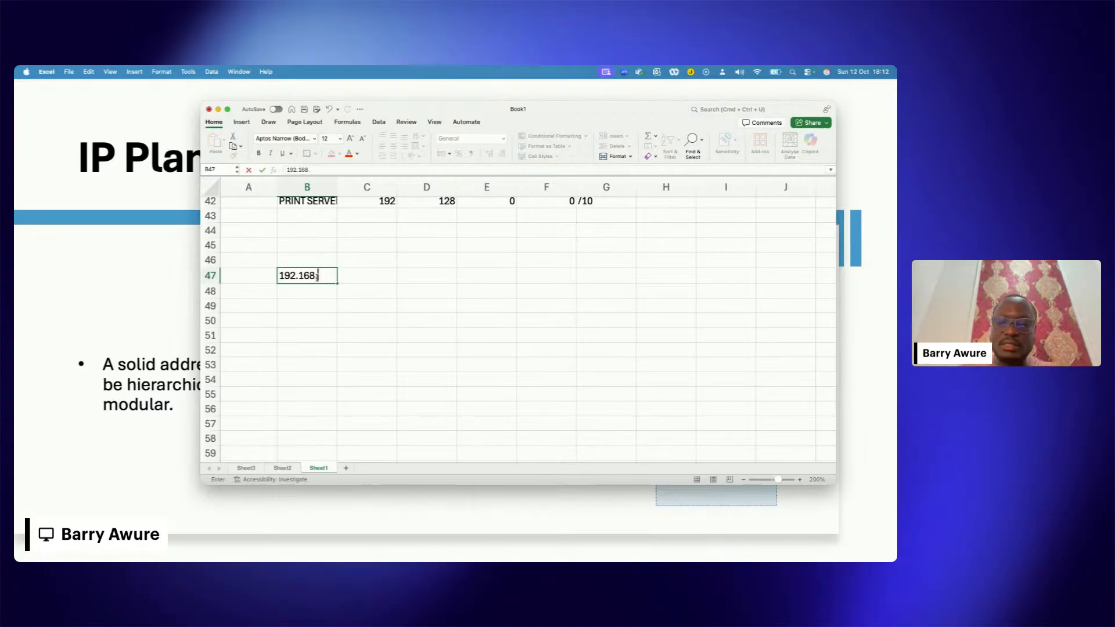
pyautogui.write('10.0')
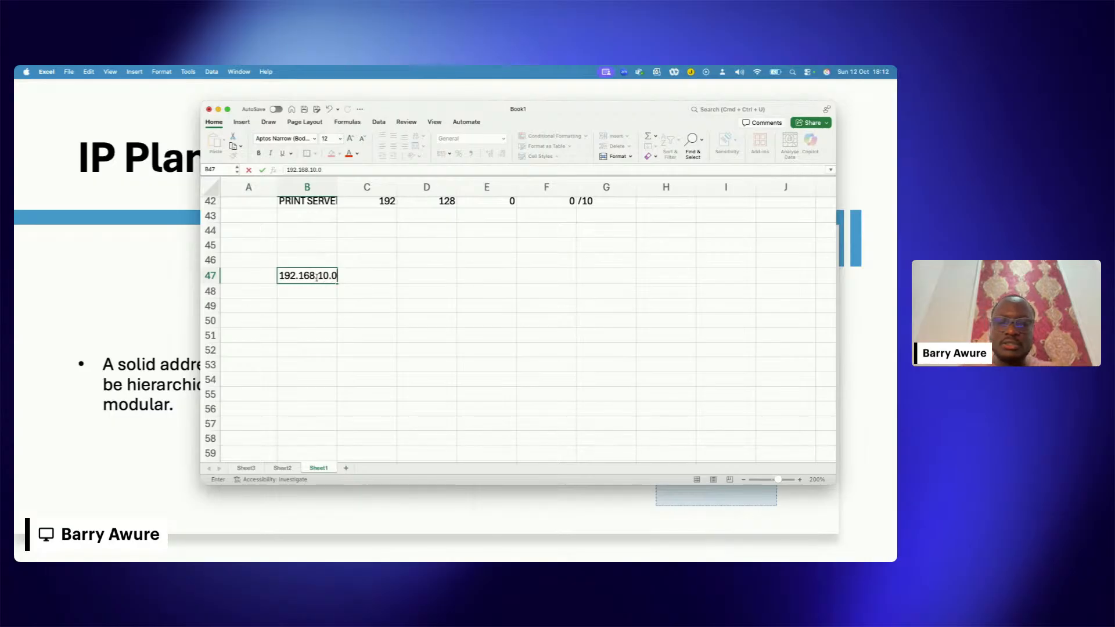
pyautogui.write('/24')
pyautogui.click(326, 291)
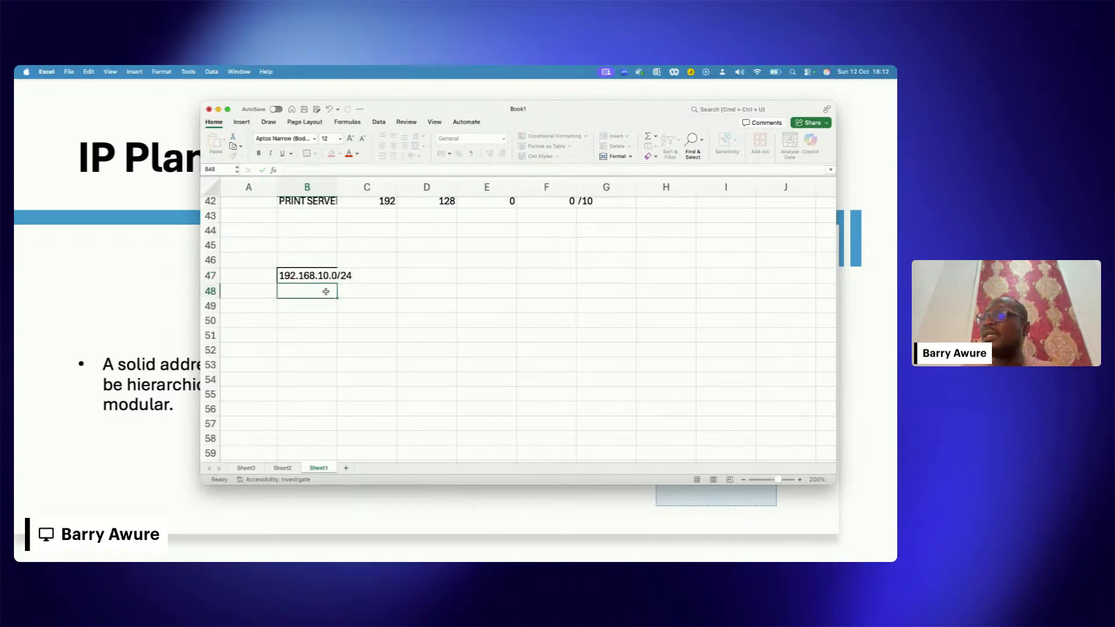
pyautogui.moveTo(336, 191); pyautogui.dragTo(364, 191)
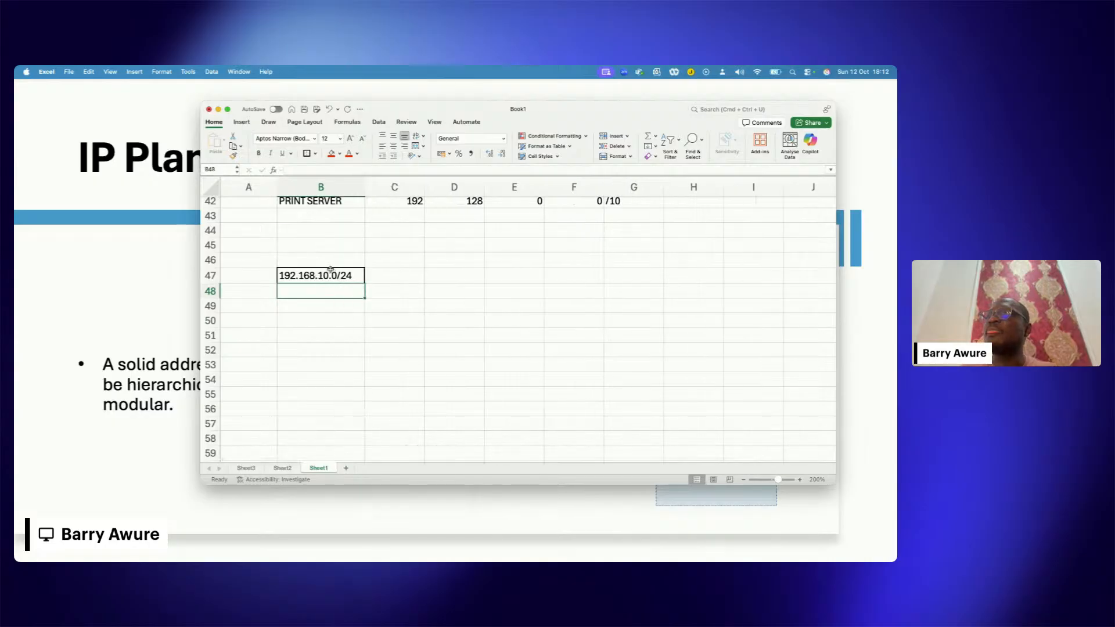
# Step: Change the network address in cell B47 to 192.168.0.0/16
pyautogui.doubleClick(342, 275)
pyautogui.press('Right')
pyautogui.press('Right')
pyautogui.press('BackSpace')
pyautogui.press('BackSpace')
pyautogui.press('BackSpace')
pyautogui.press('BackSpace')
pyautogui.press('BackSpace')
pyautogui.press('BackSpace')
pyautogui.press('BackSpace')
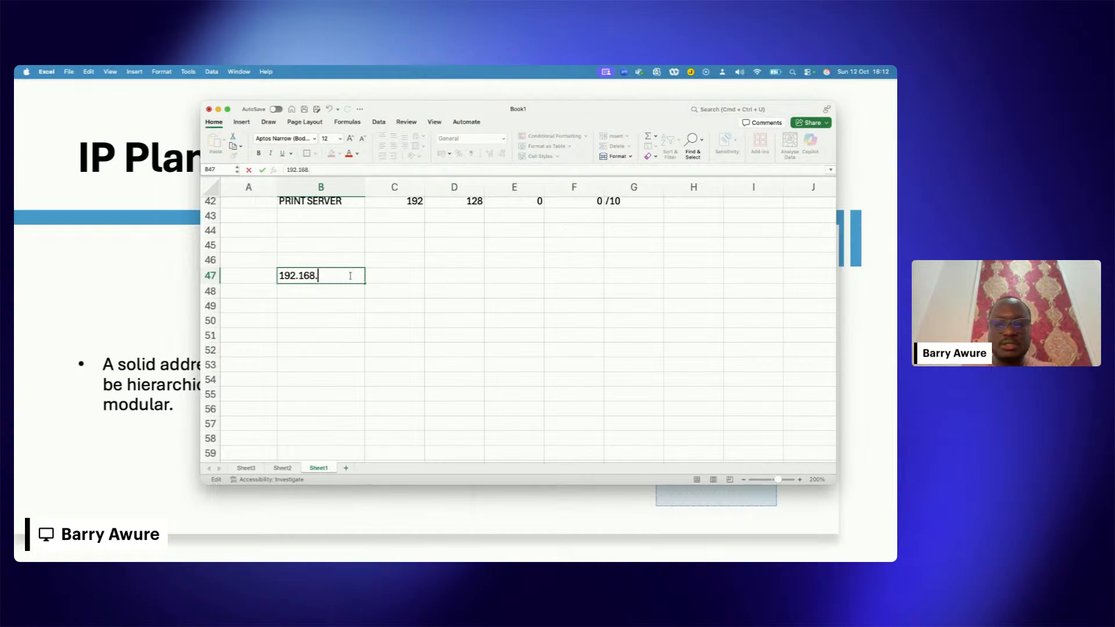
pyautogui.write('0.0/')
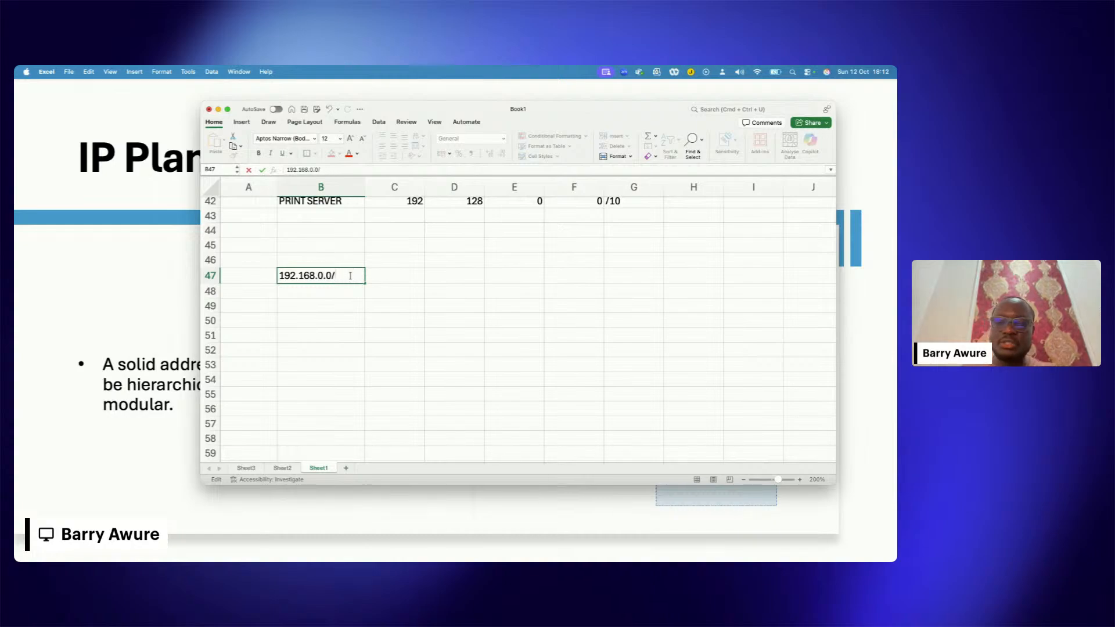
pyautogui.write('16')
pyautogui.click(410, 318)
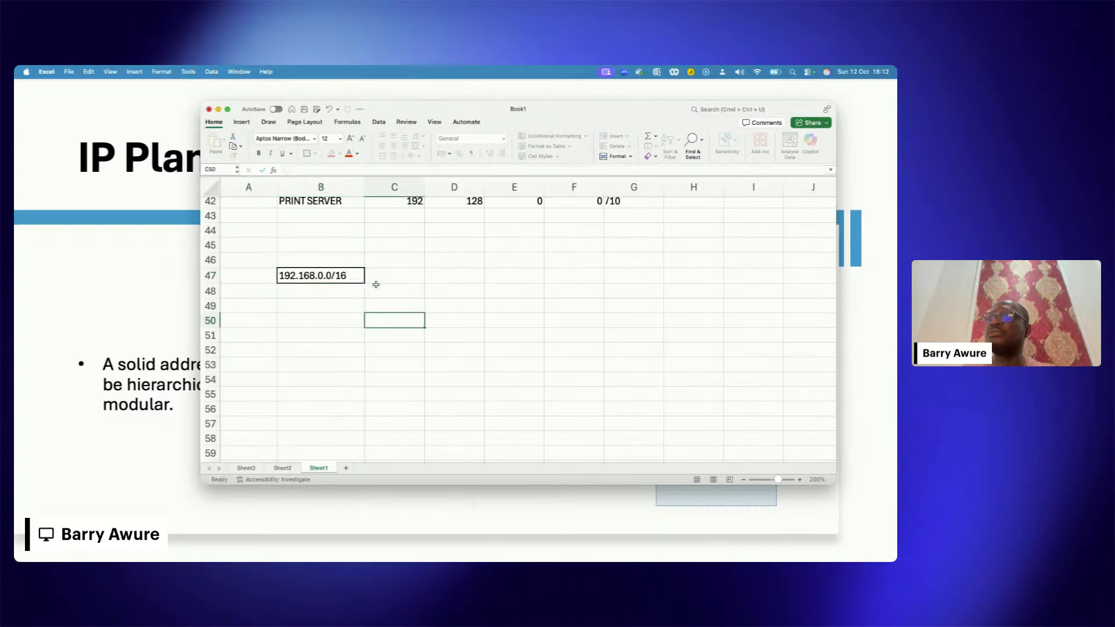
pyautogui.click(342, 275)
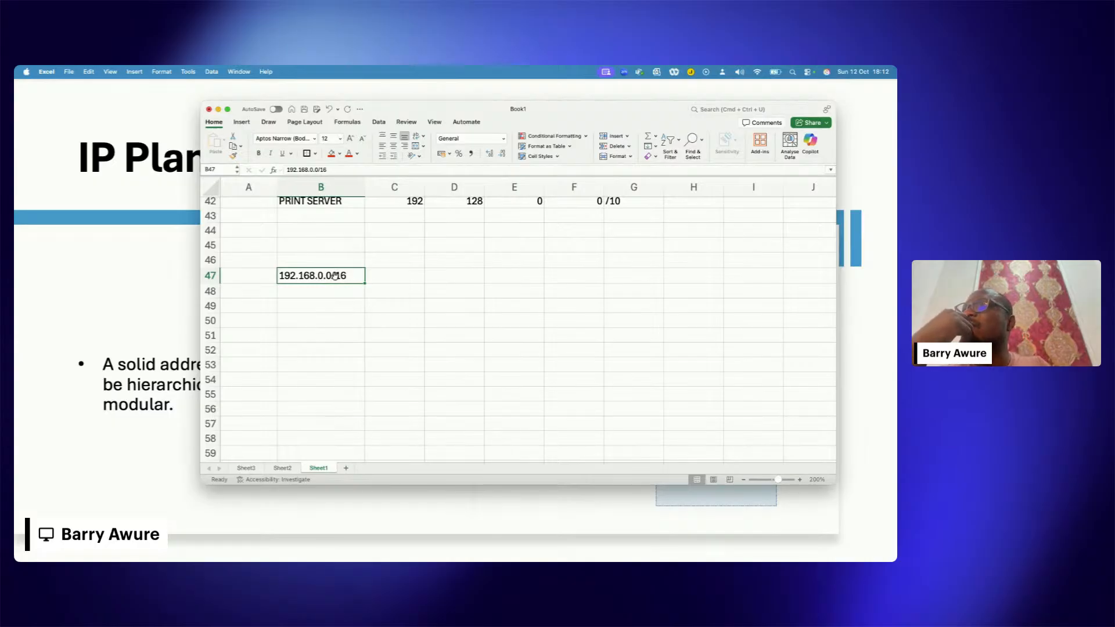
# Step: Try 192.167.0.0/16 as a second network address in cell B49 and clear the cell again
pyautogui.click(312, 305)
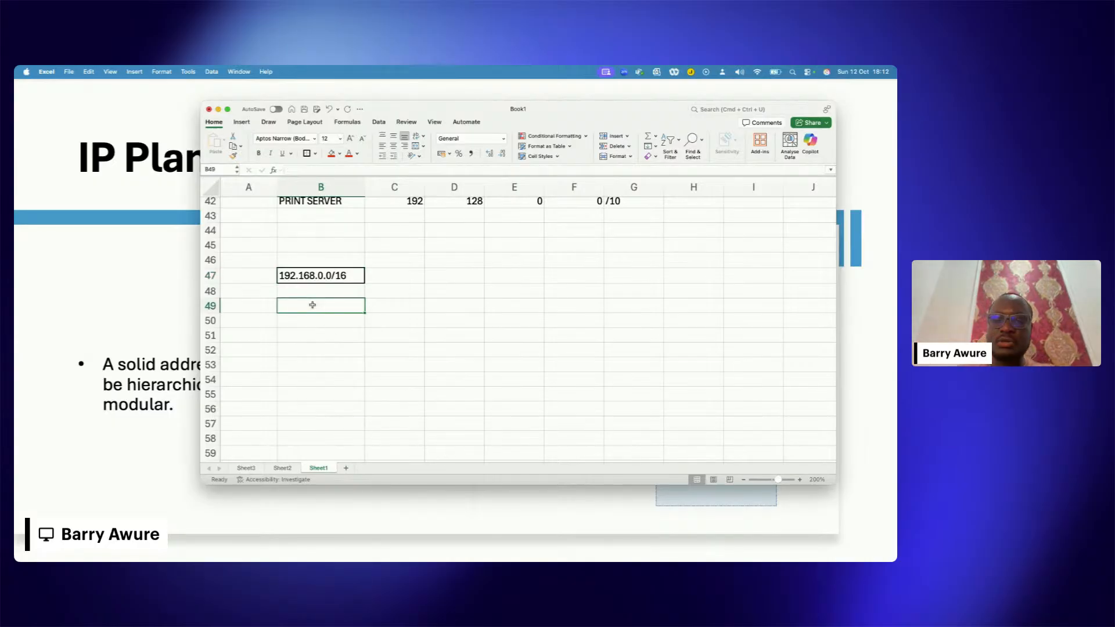
pyautogui.write('192')
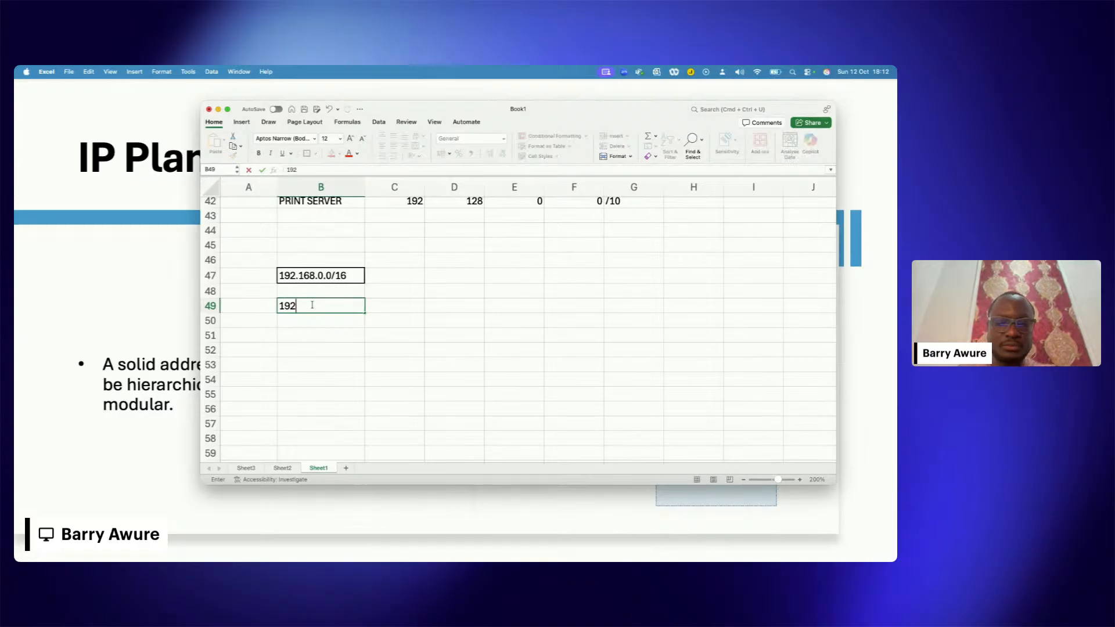
pyautogui.write('.1')
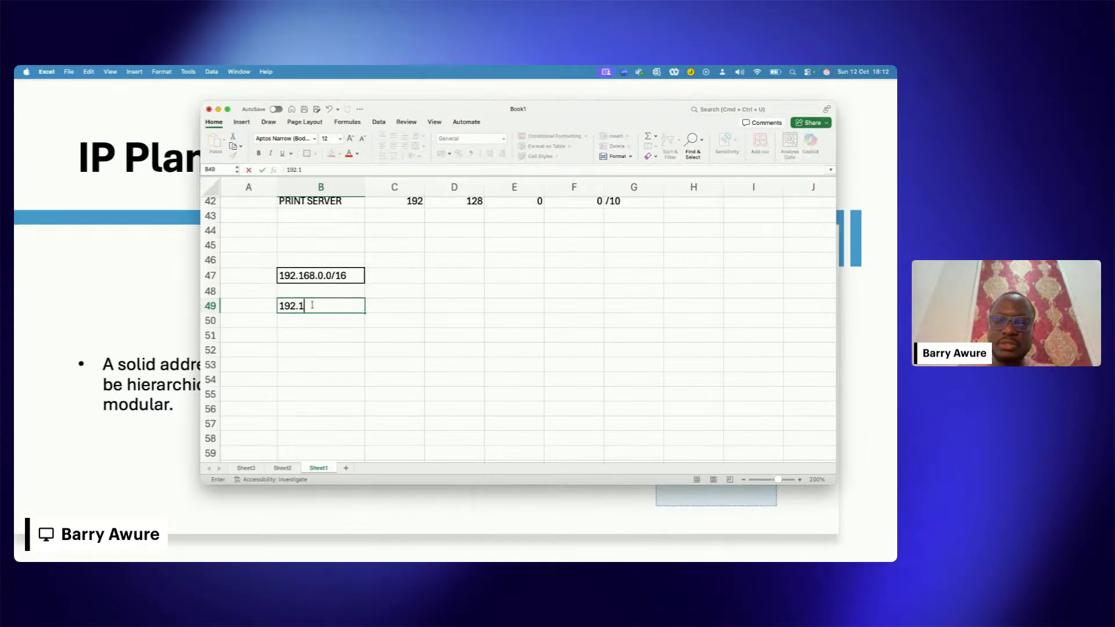
pyautogui.write('68')
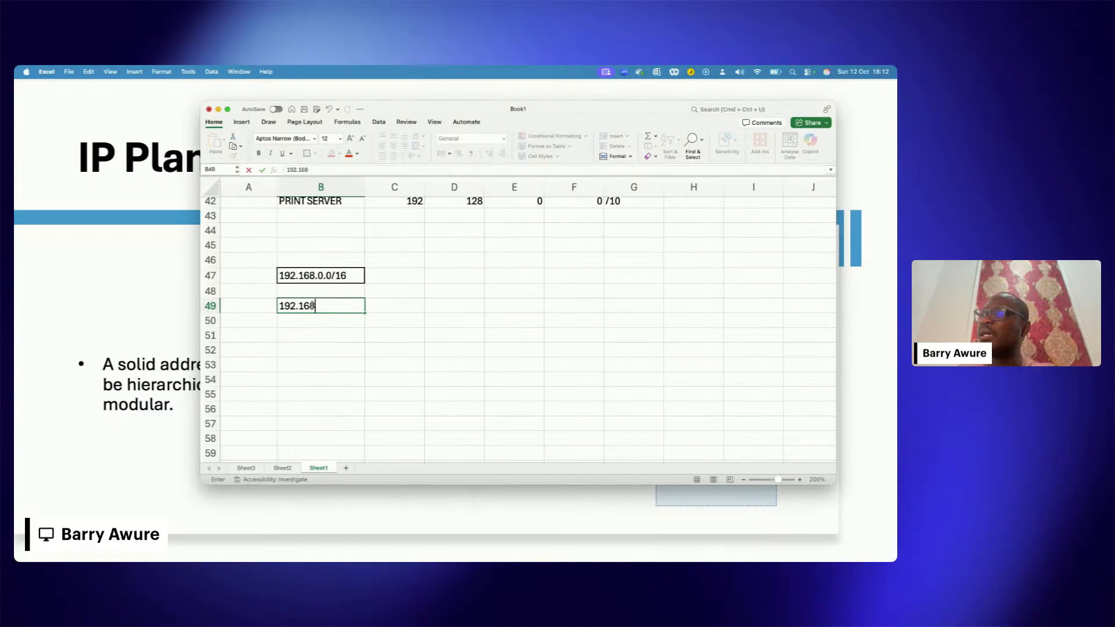
pyautogui.press('BackSpace')
pyautogui.write('7.0')
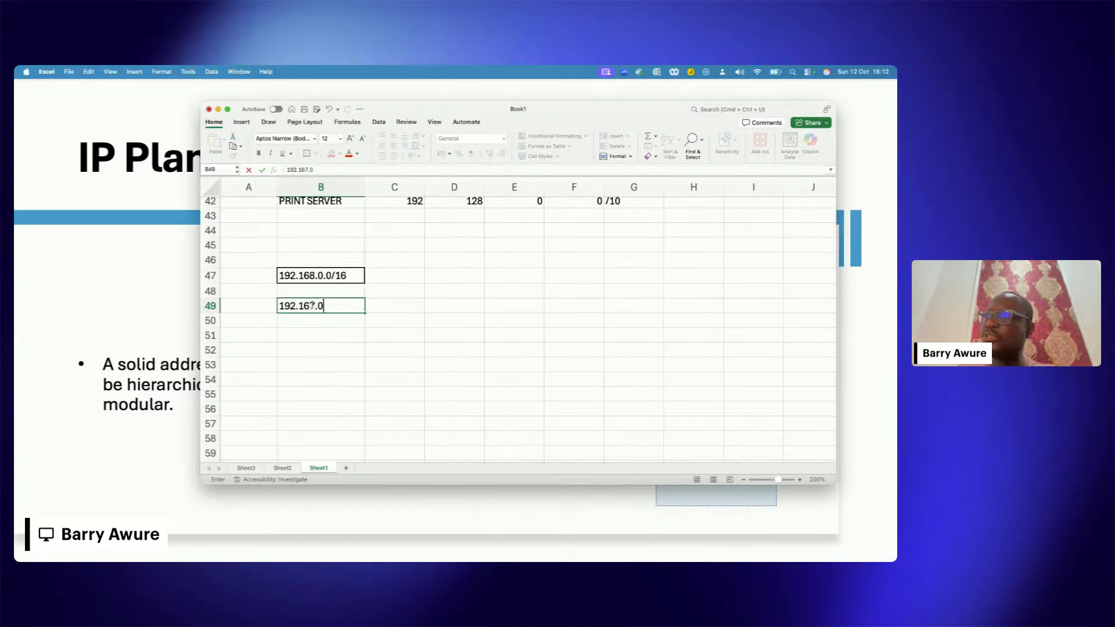
pyautogui.write('.0/')
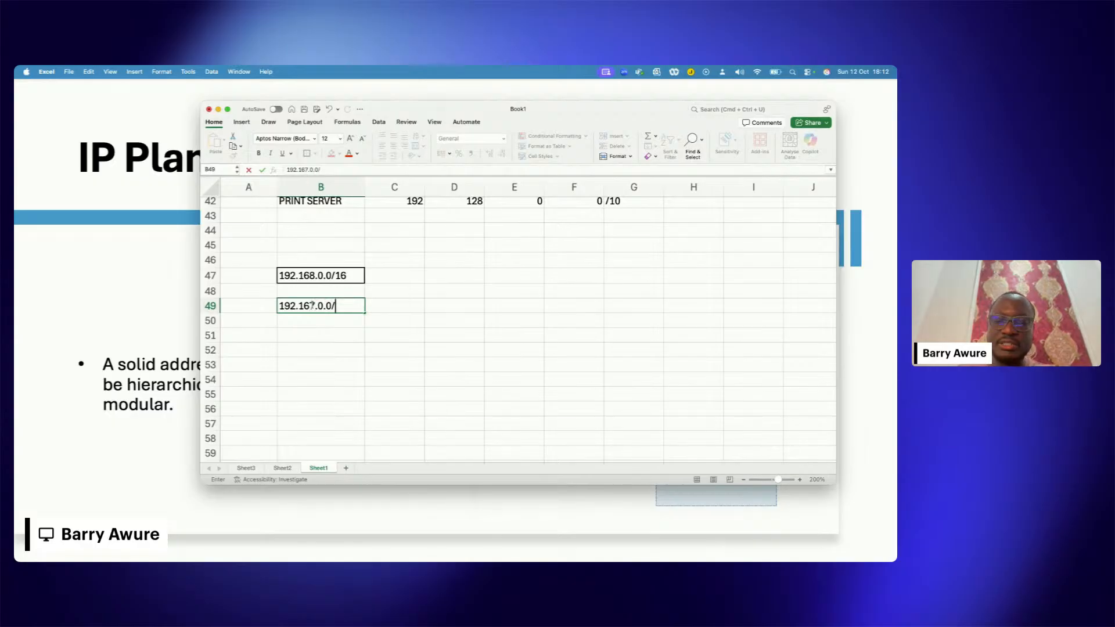
pyautogui.write('16')
pyautogui.click(377, 319)
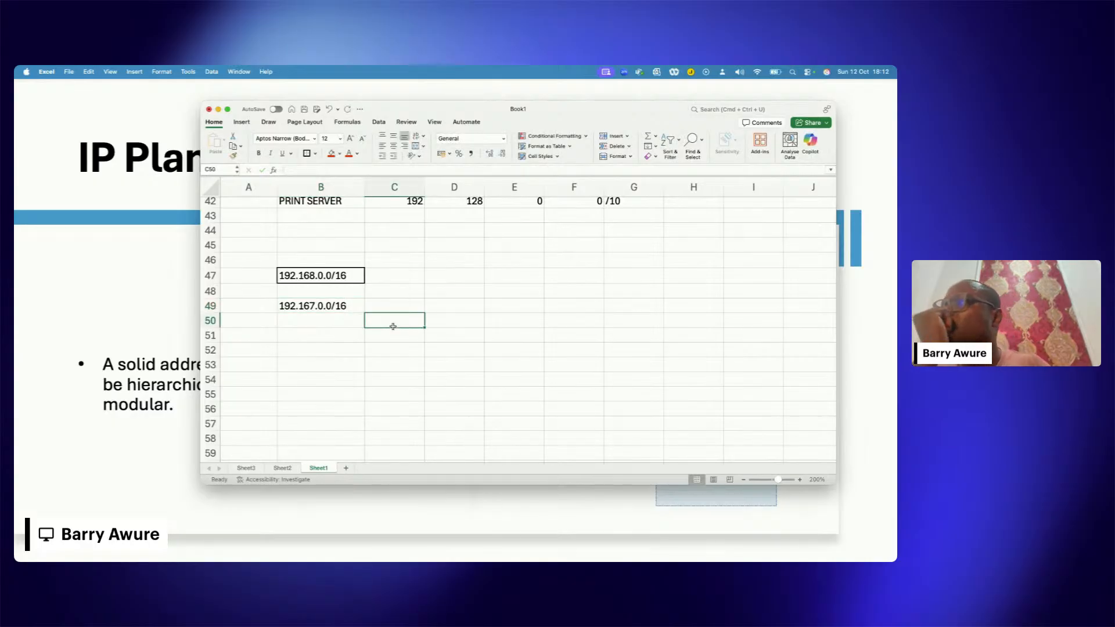
pyautogui.click(348, 305)
pyautogui.press('BackSpace')
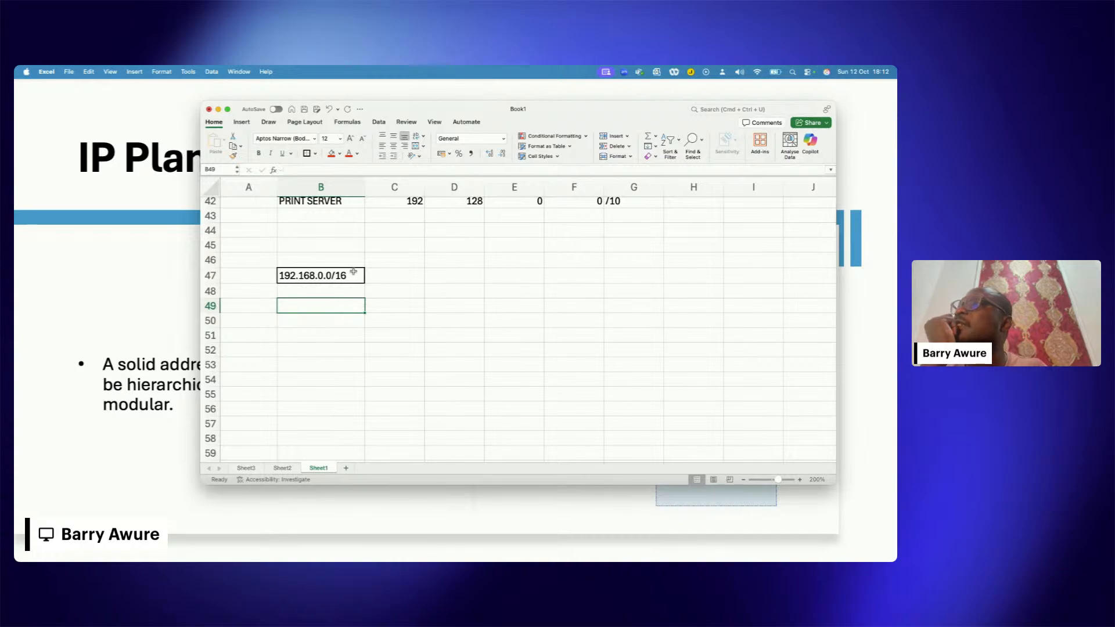
pyautogui.click(353, 271)
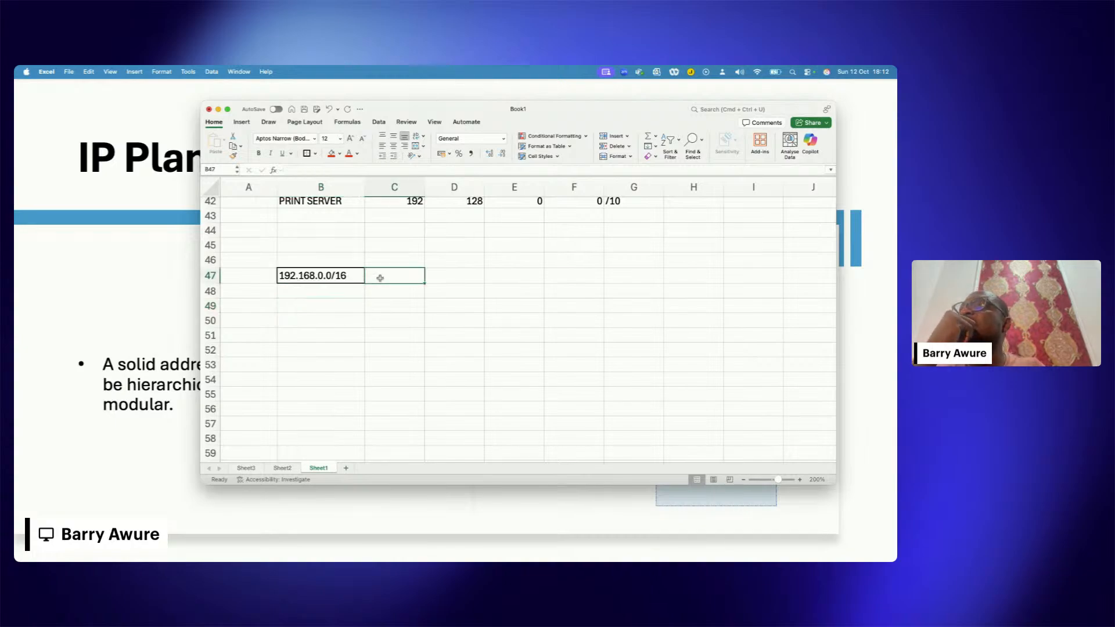
pyautogui.moveTo(379, 279); pyautogui.dragTo(522, 311)
pyautogui.click(534, 319)
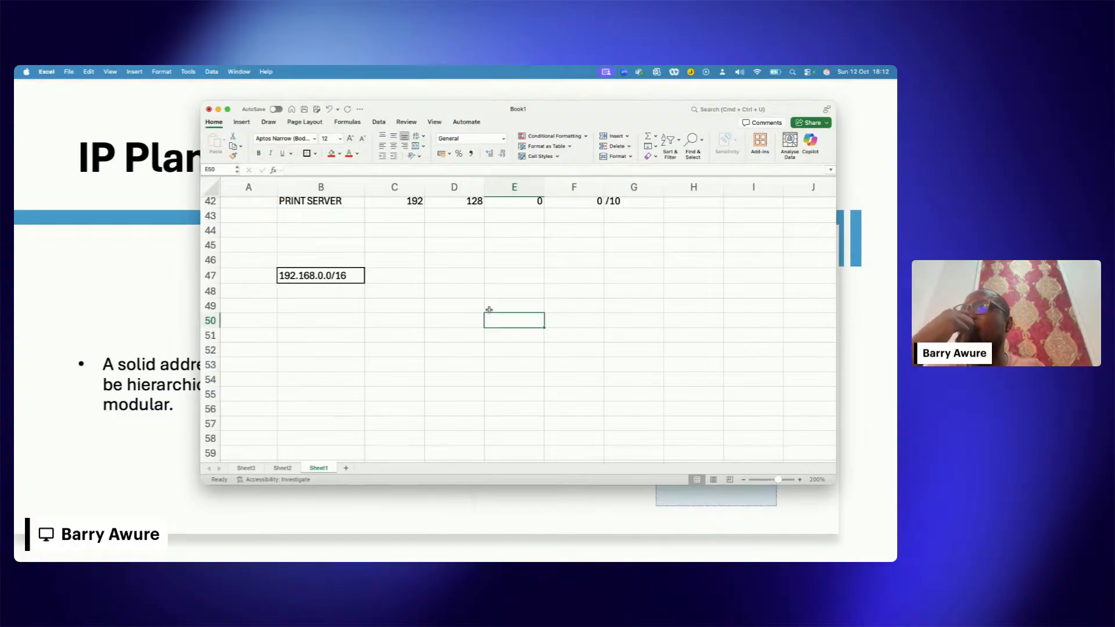
# Step: Copy the network address from B47 into C48 and enter the department label Account in B48
pyautogui.click(352, 276)
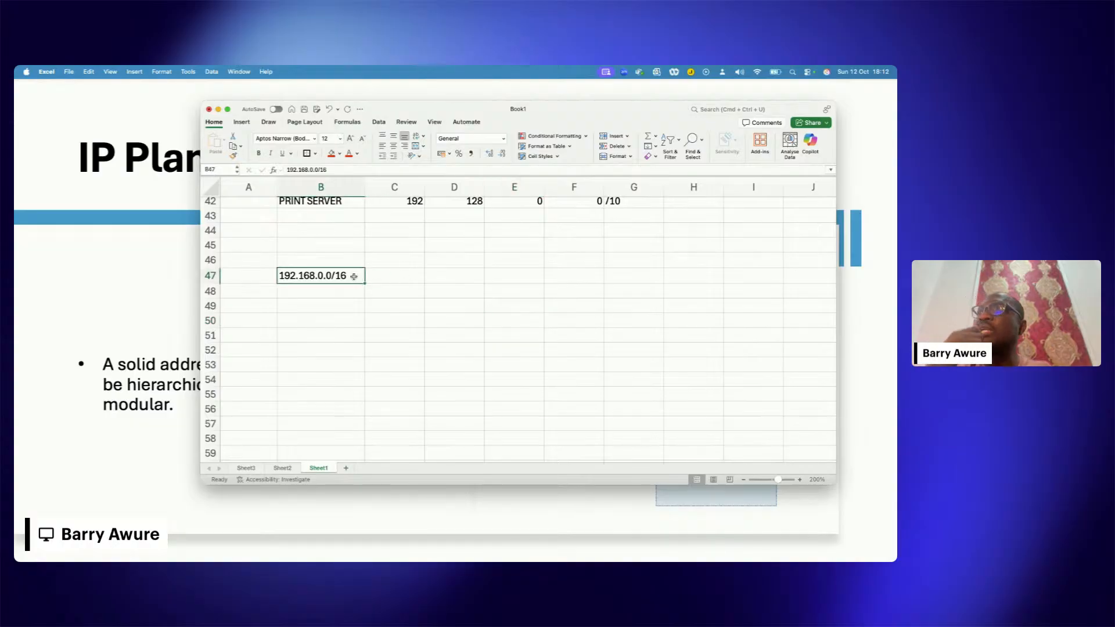
pyautogui.press('super+c')
pyautogui.click(391, 285)
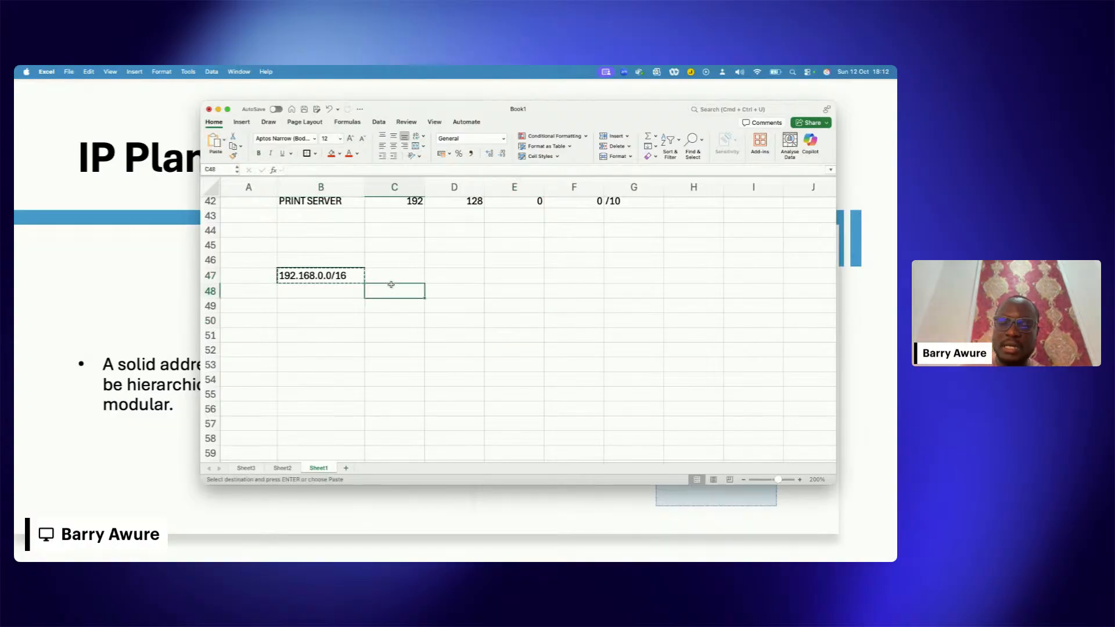
pyautogui.press('super+v')
pyautogui.doubleClick(405, 291)
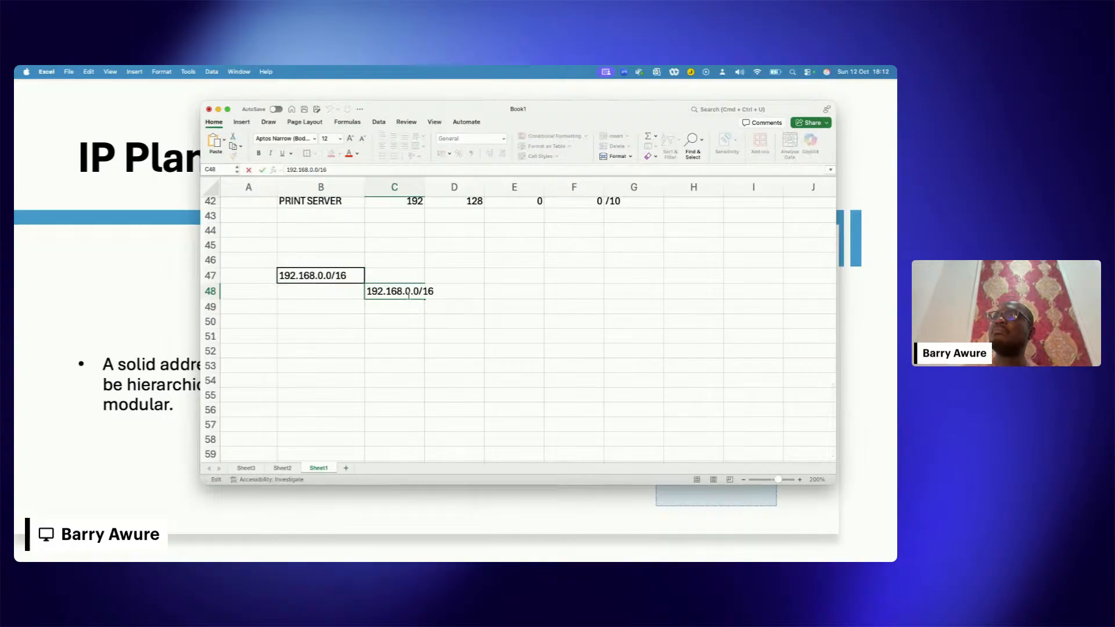
pyautogui.click(344, 298)
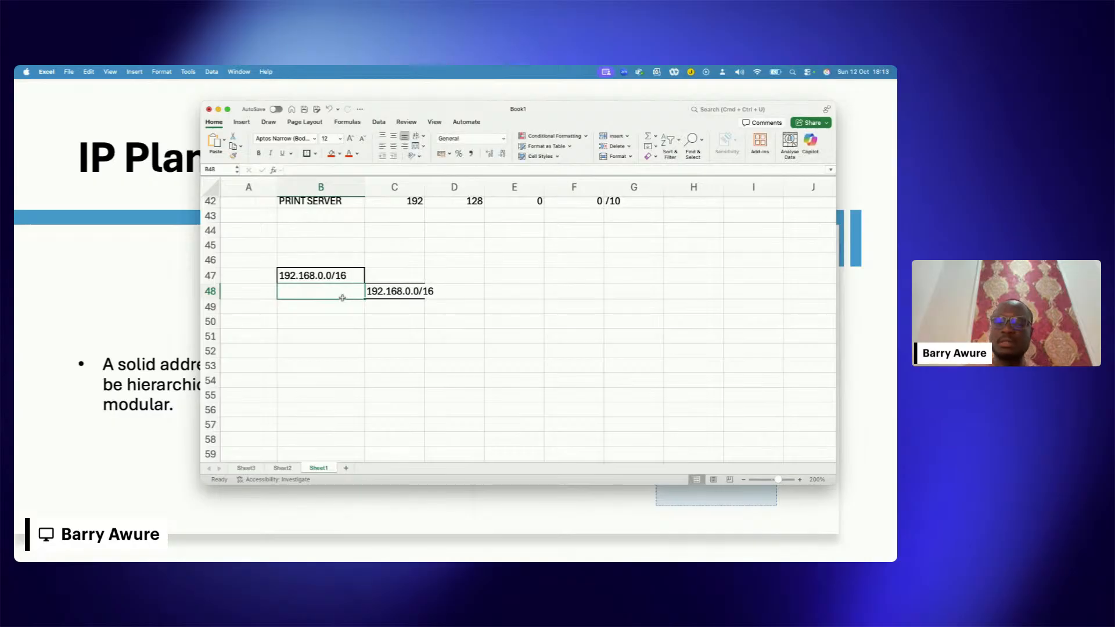
pyautogui.write('Account')
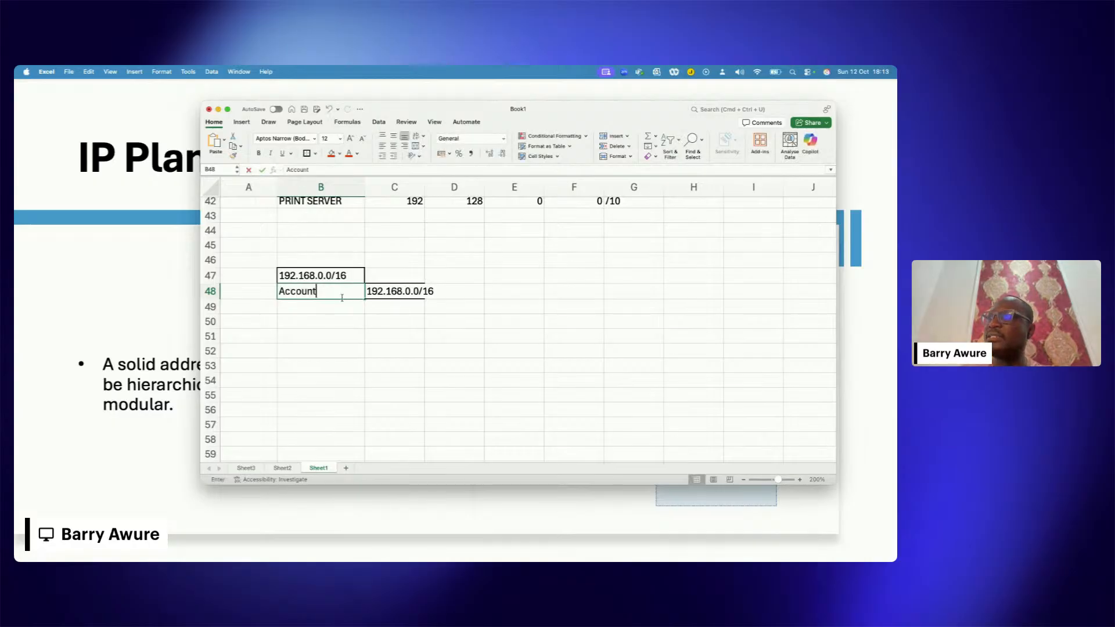
pyautogui.click(370, 316)
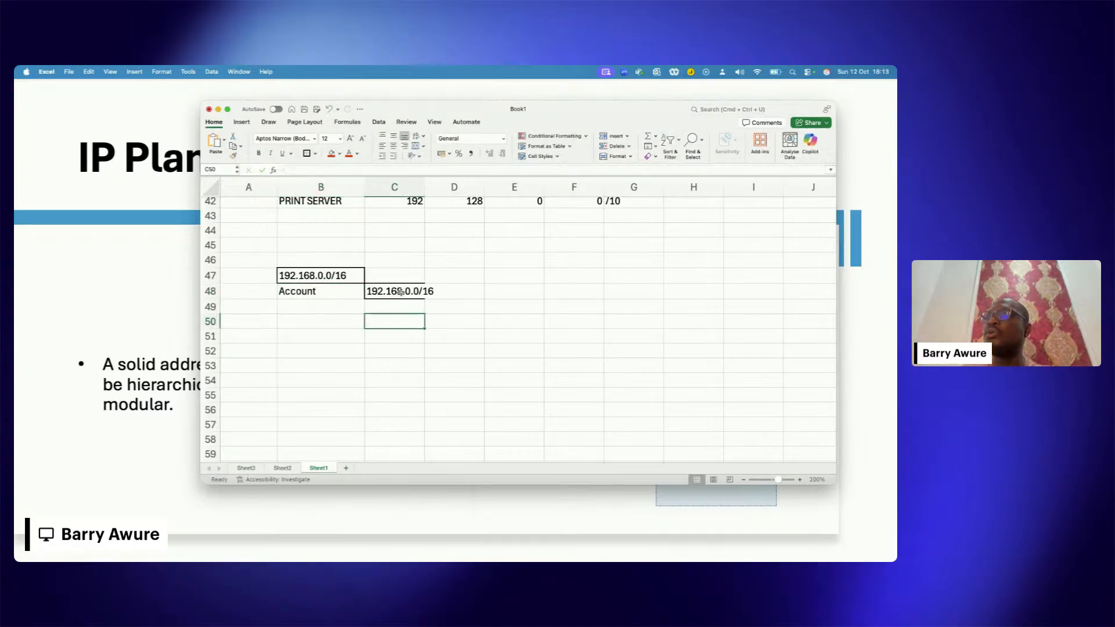
# Step: Change the Account subnet in C48 to 192.168.0.0/24 and widen column C to fit it
pyautogui.doubleClick(403, 291)
pyautogui.click(343, 172)
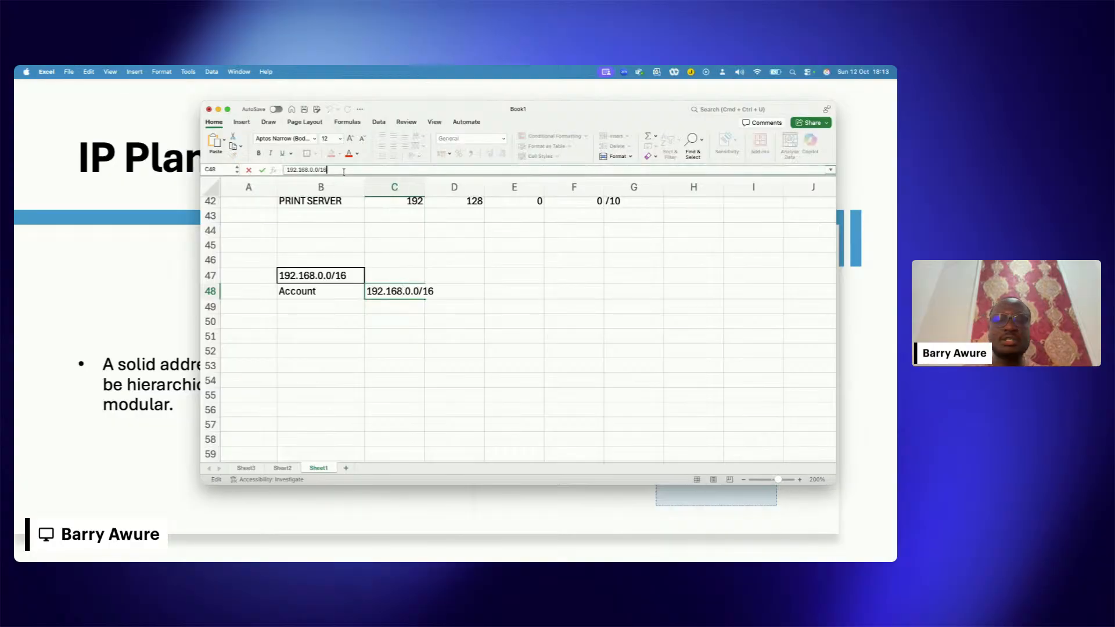
pyautogui.press('BackSpace')
pyautogui.press('BackSpace')
pyautogui.write('24')
pyautogui.click(385, 324)
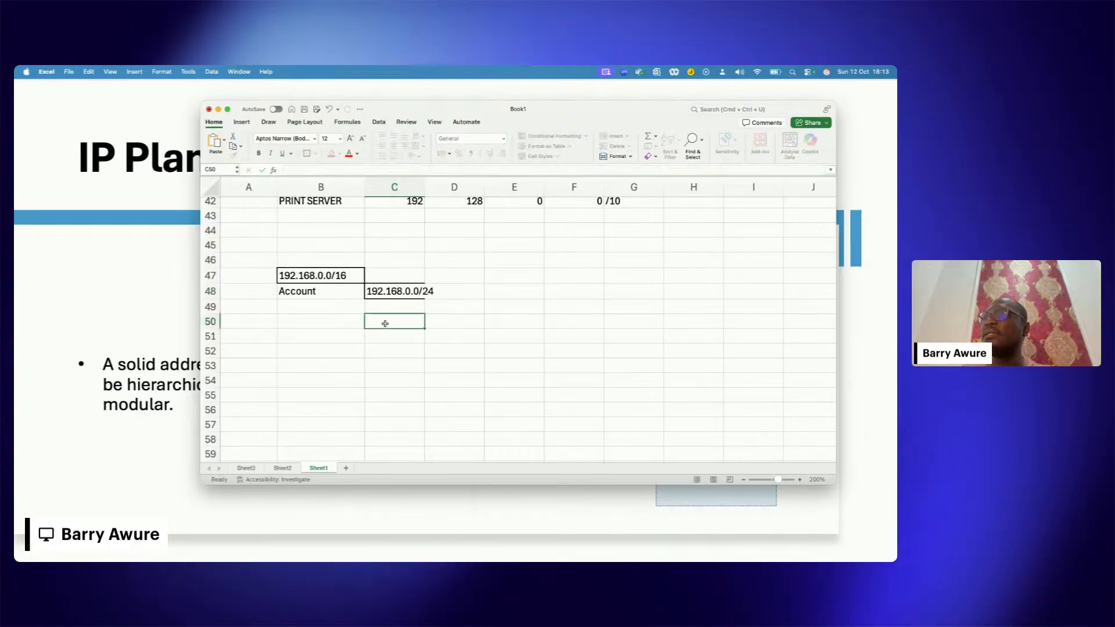
pyautogui.click(328, 307)
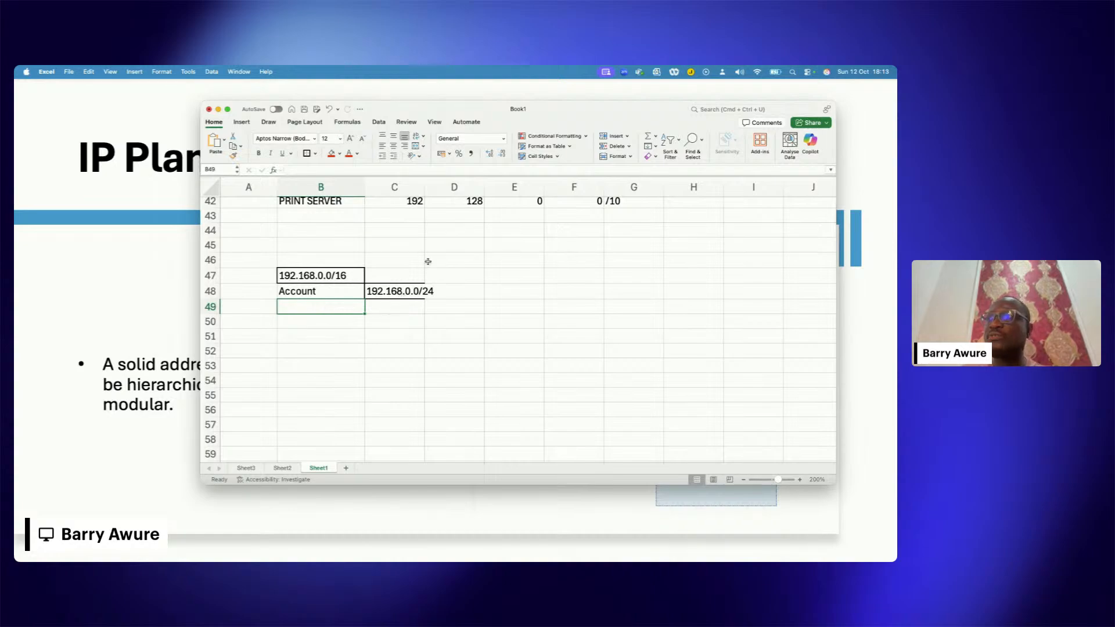
pyautogui.moveTo(424, 189); pyautogui.dragTo(445, 190)
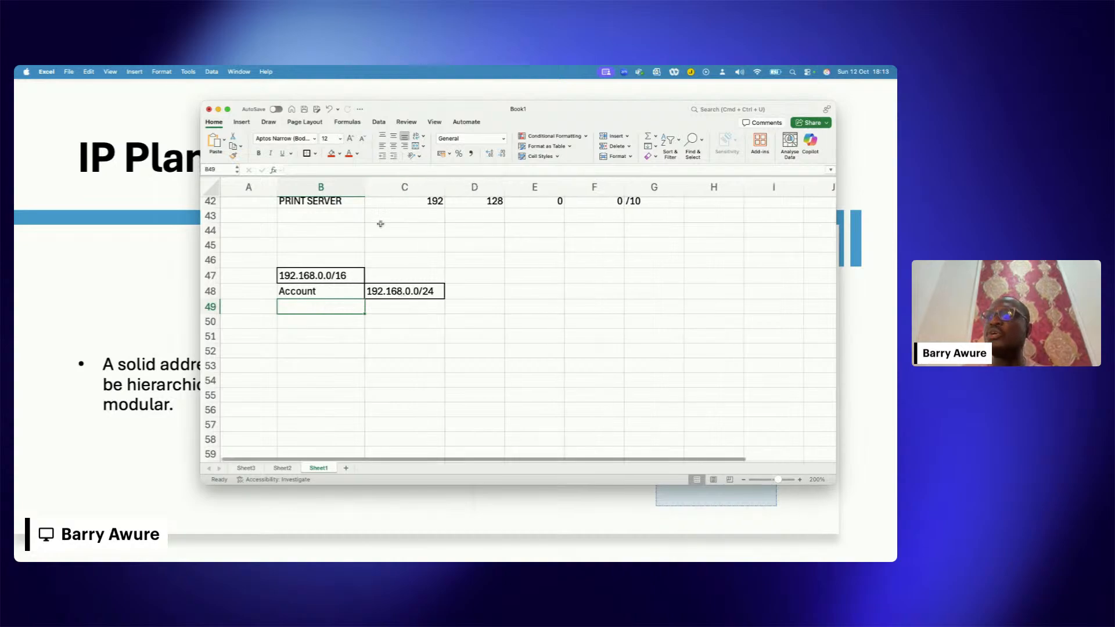
# Step: Enter the site name London in A48, beside the Account department
pyautogui.click(348, 273)
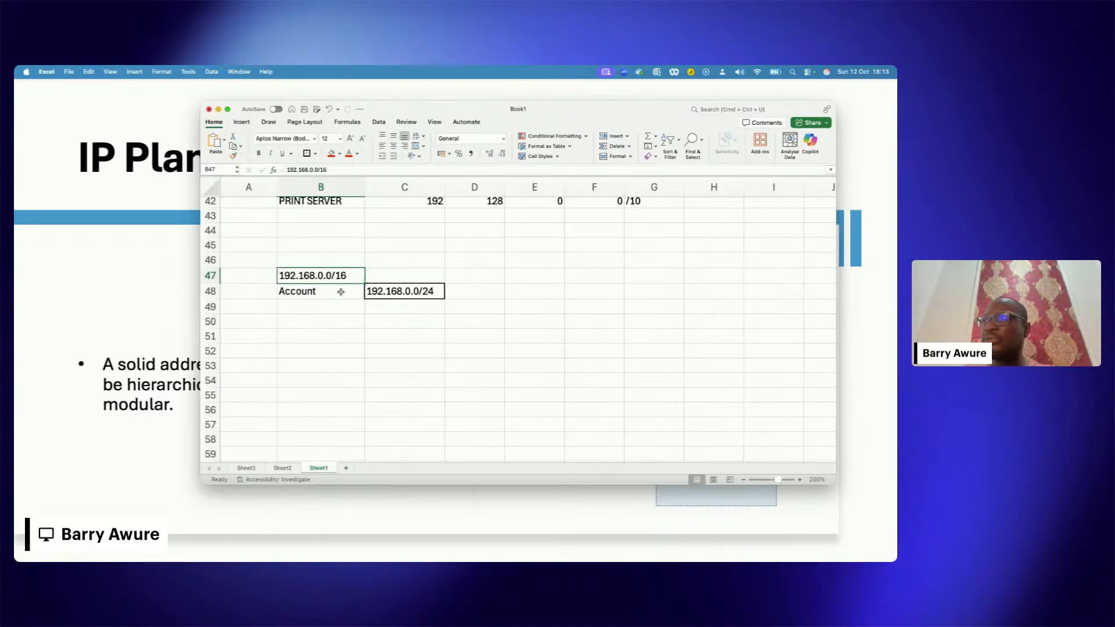
pyautogui.click(340, 292)
pyautogui.click(323, 311)
pyautogui.click(259, 295)
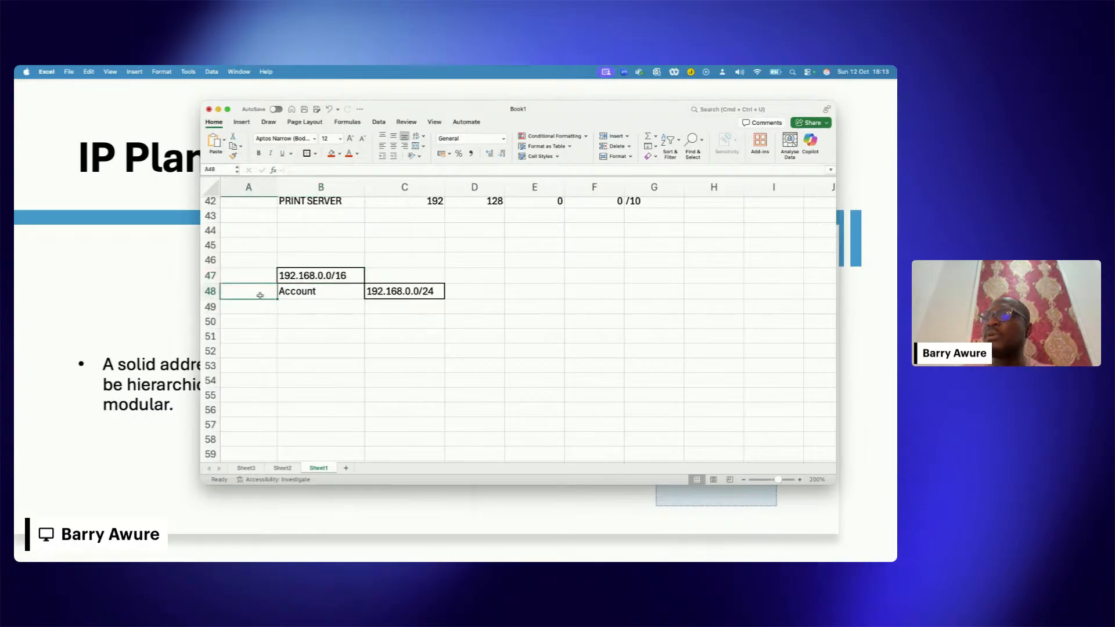
pyautogui.write('London')
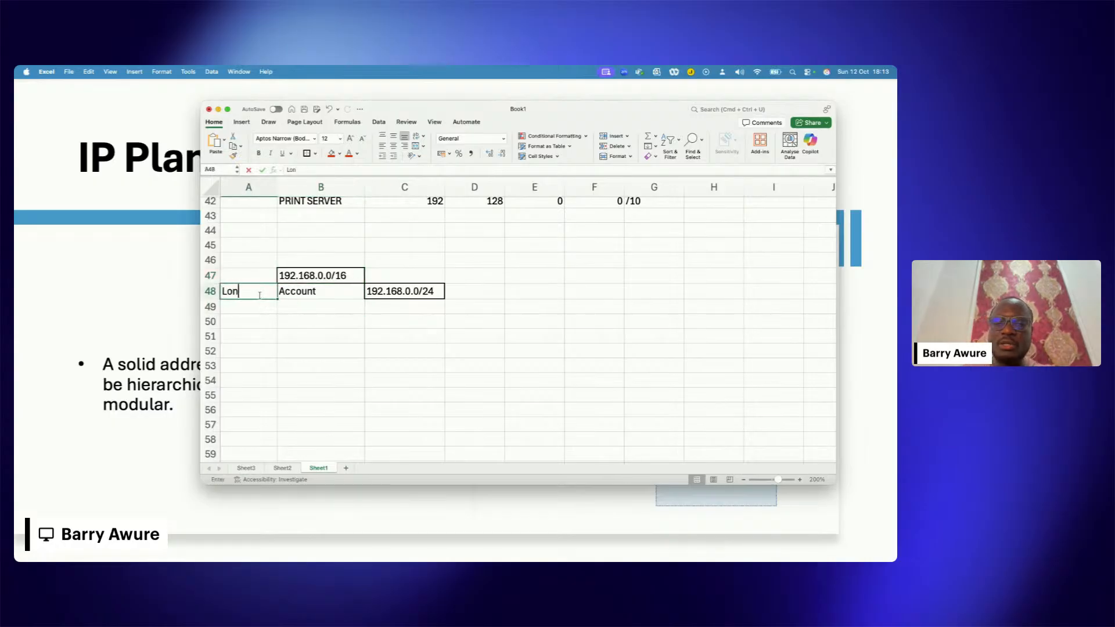
pyautogui.click(318, 321)
# Step: List the further London departments Engineer, Developers, QA and SRE in B49:B52 below Account
pyautogui.click(308, 292)
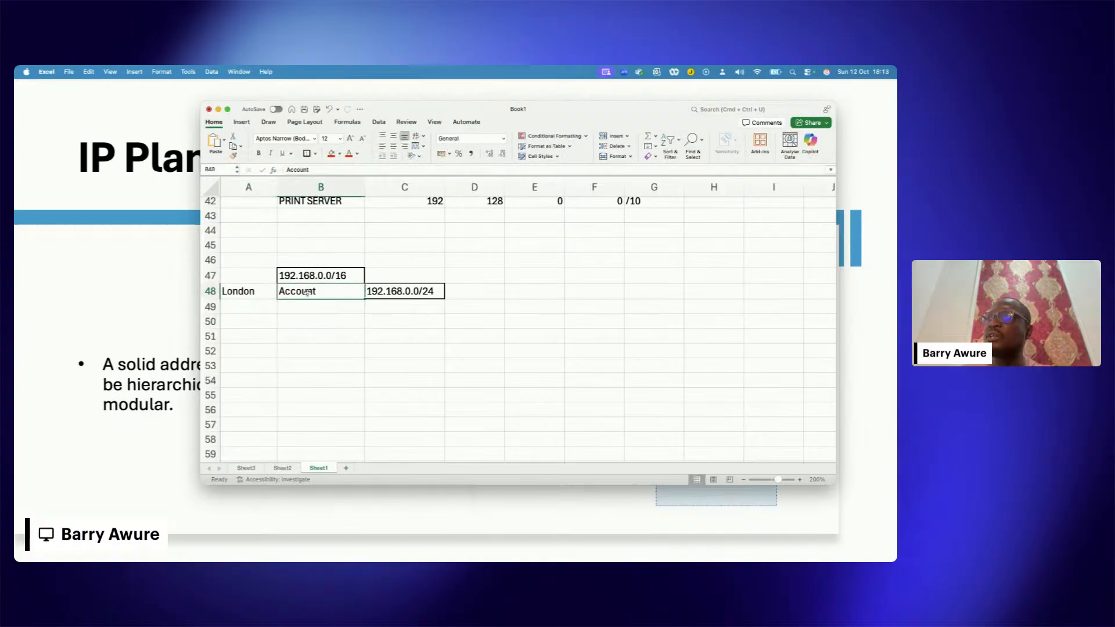
pyautogui.doubleClick(318, 308)
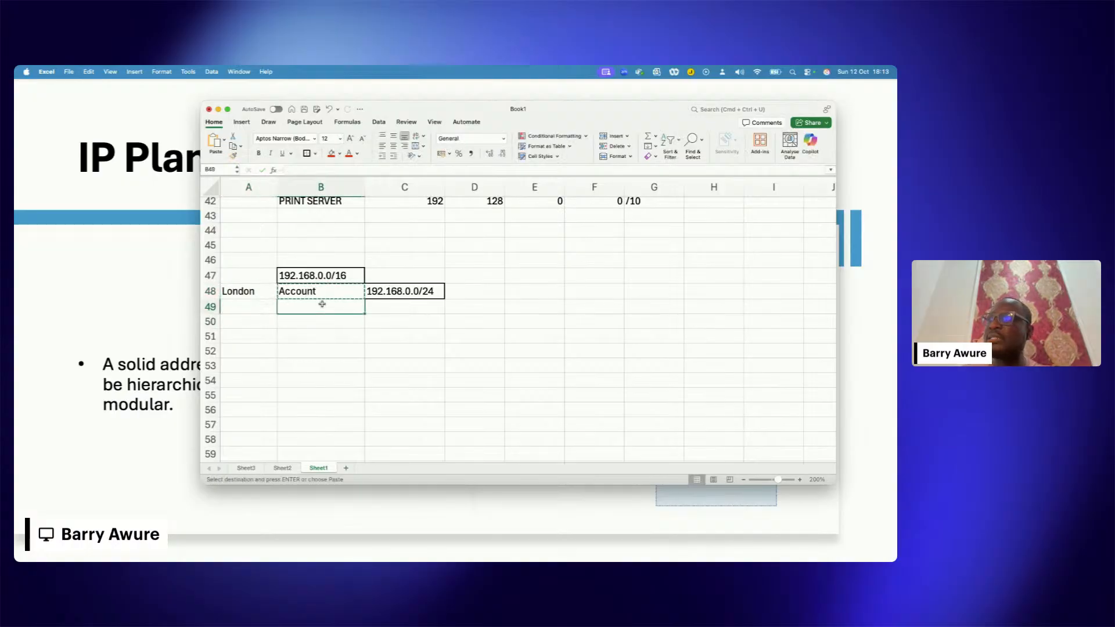
pyautogui.write('Engineer')
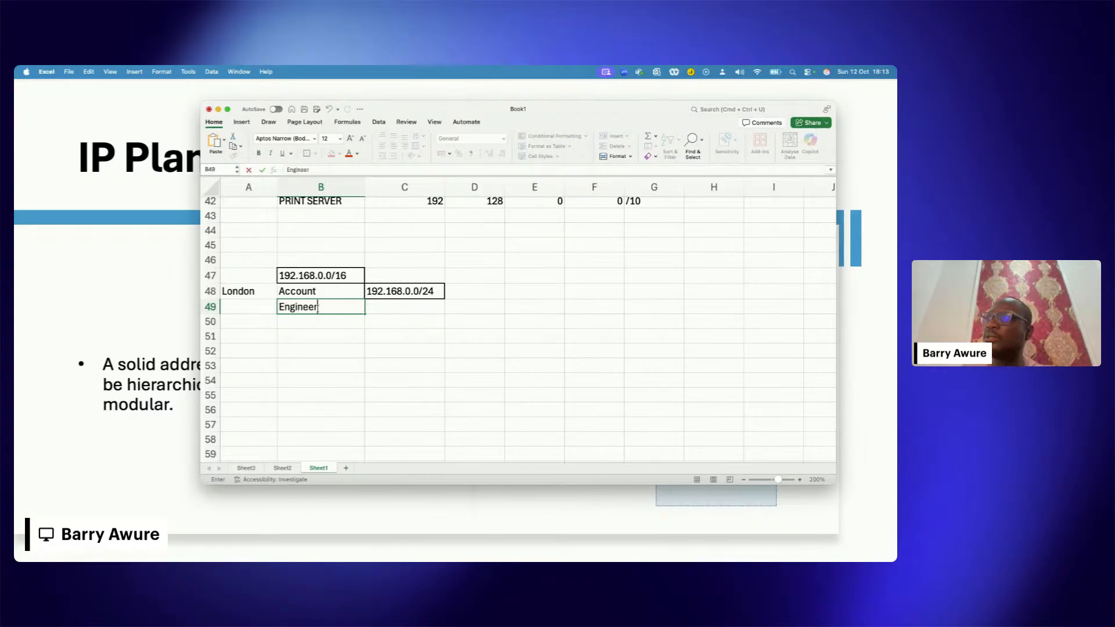
pyautogui.click(319, 324)
pyautogui.write('Deve')
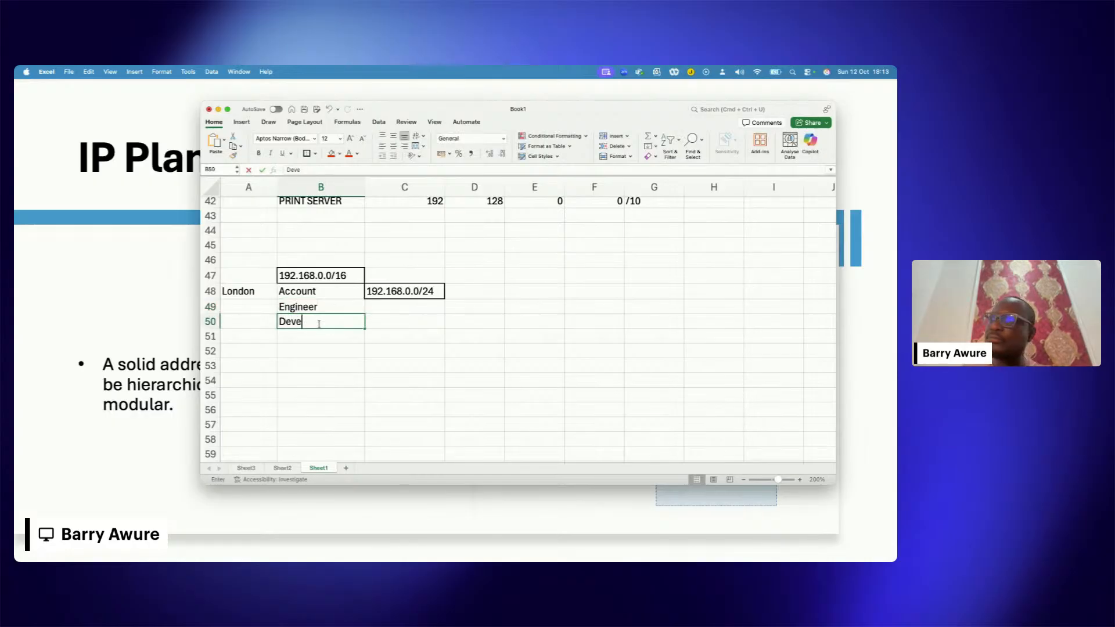
pyautogui.write('lopers')
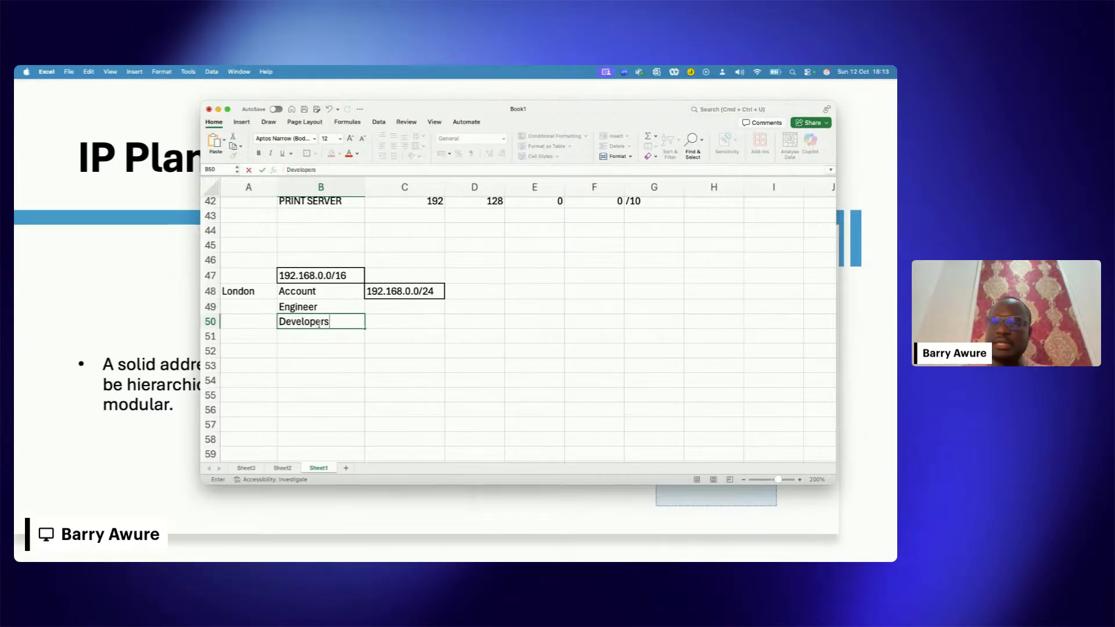
pyautogui.press('Return')
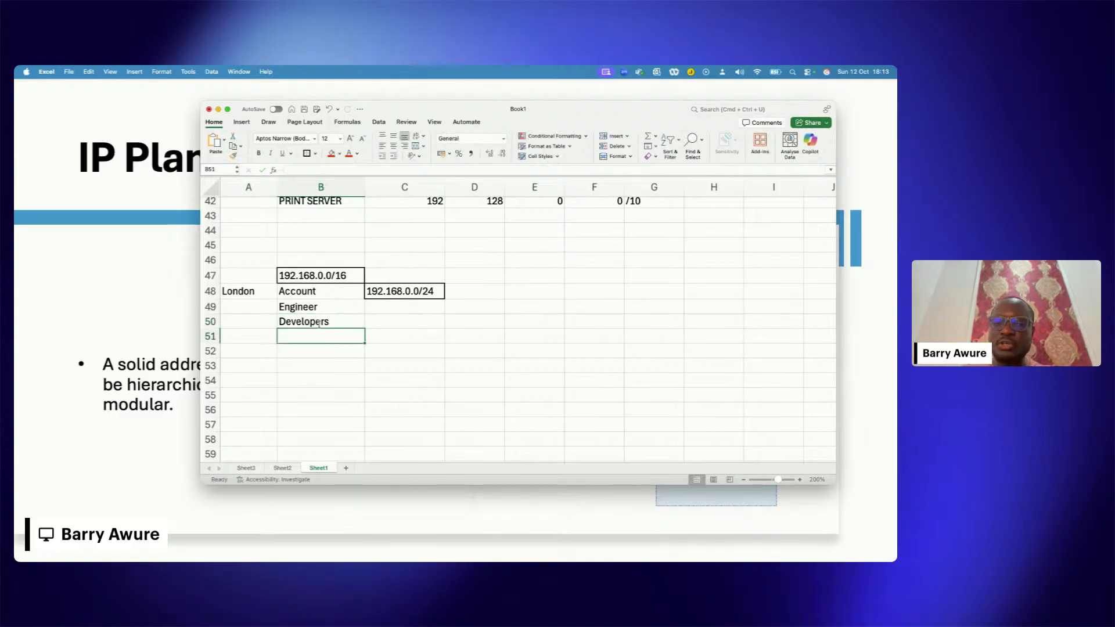
pyautogui.write('QA')
pyautogui.press('Return')
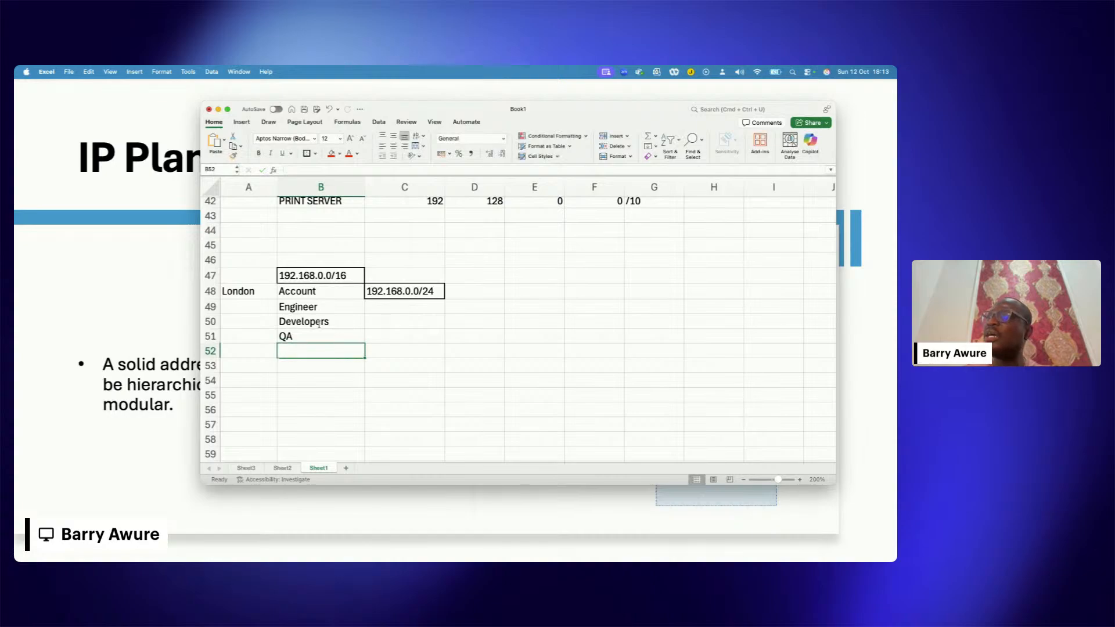
pyautogui.write('S')
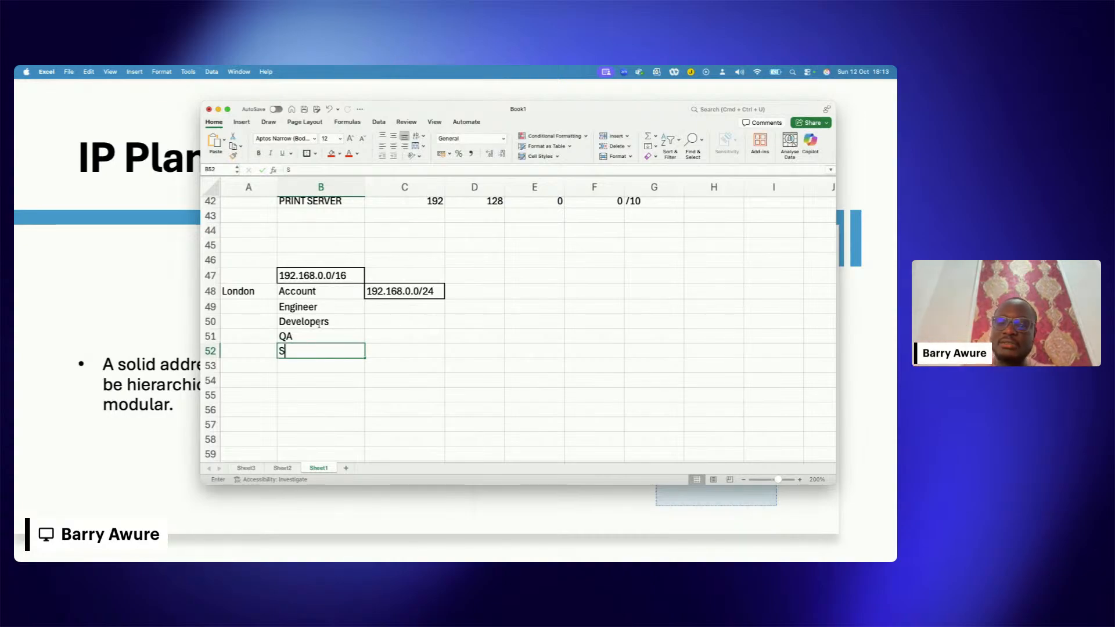
pyautogui.write('RE')
pyautogui.click(398, 354)
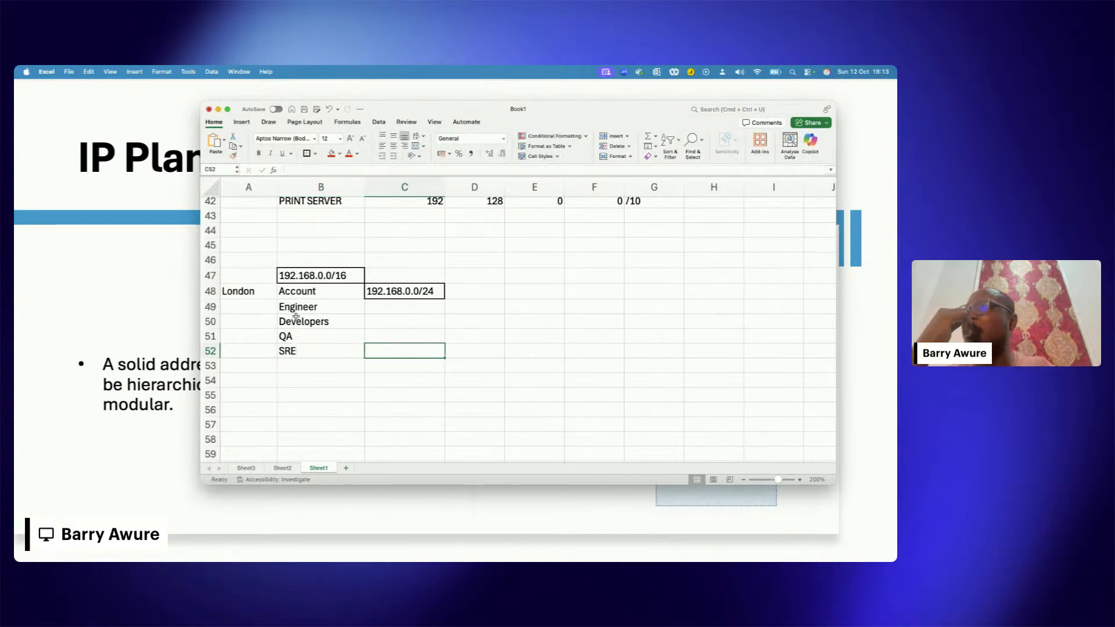
# Step: Review the London department names in B48:B52 and the subnet assigned to Account in C48
pyautogui.click(296, 317)
pyautogui.click(311, 352)
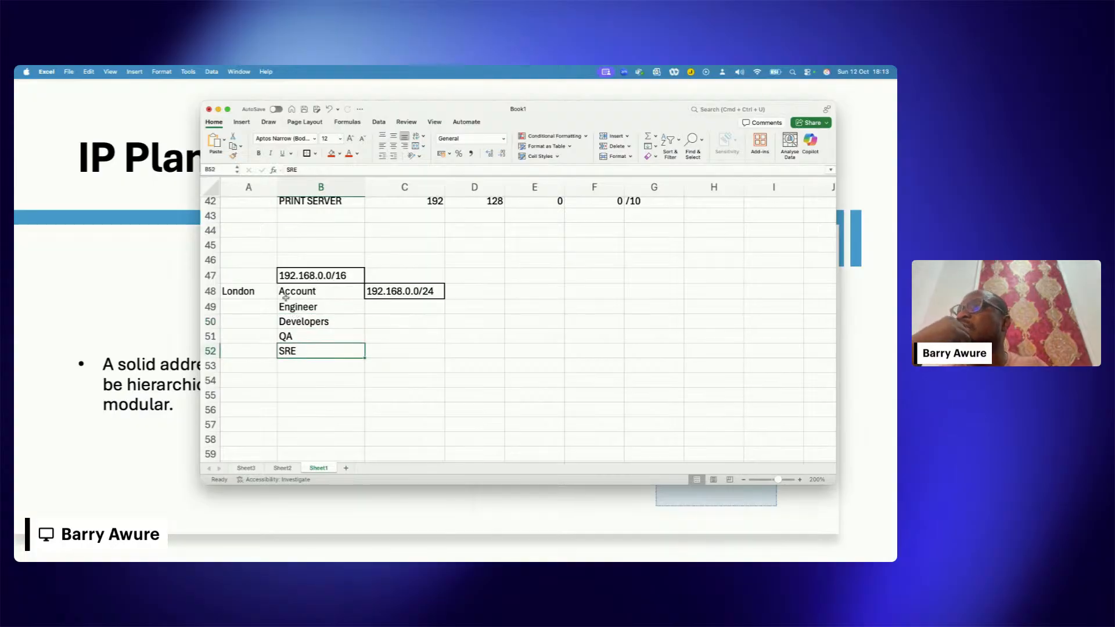
pyautogui.moveTo(267, 295); pyautogui.dragTo(324, 339)
pyautogui.click(333, 352)
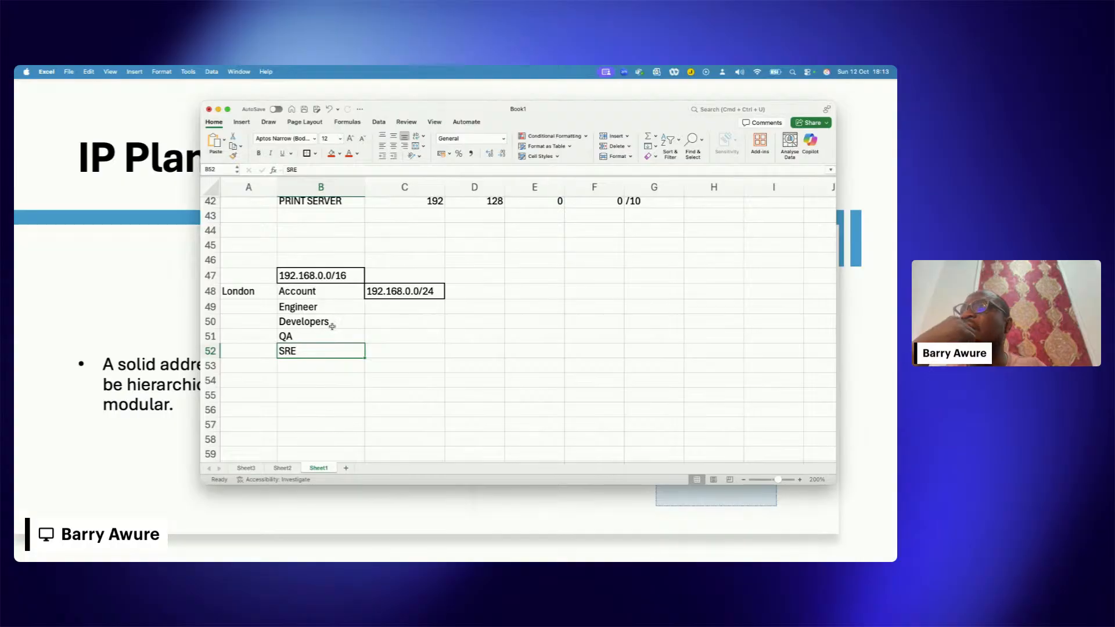
pyautogui.click(417, 294)
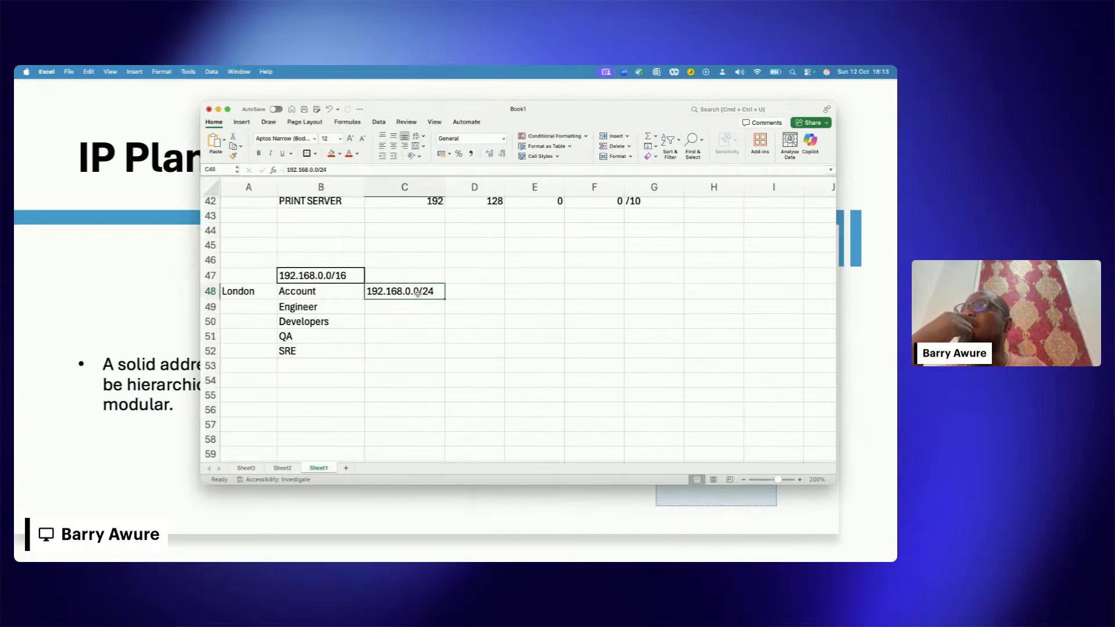
pyautogui.click(414, 305)
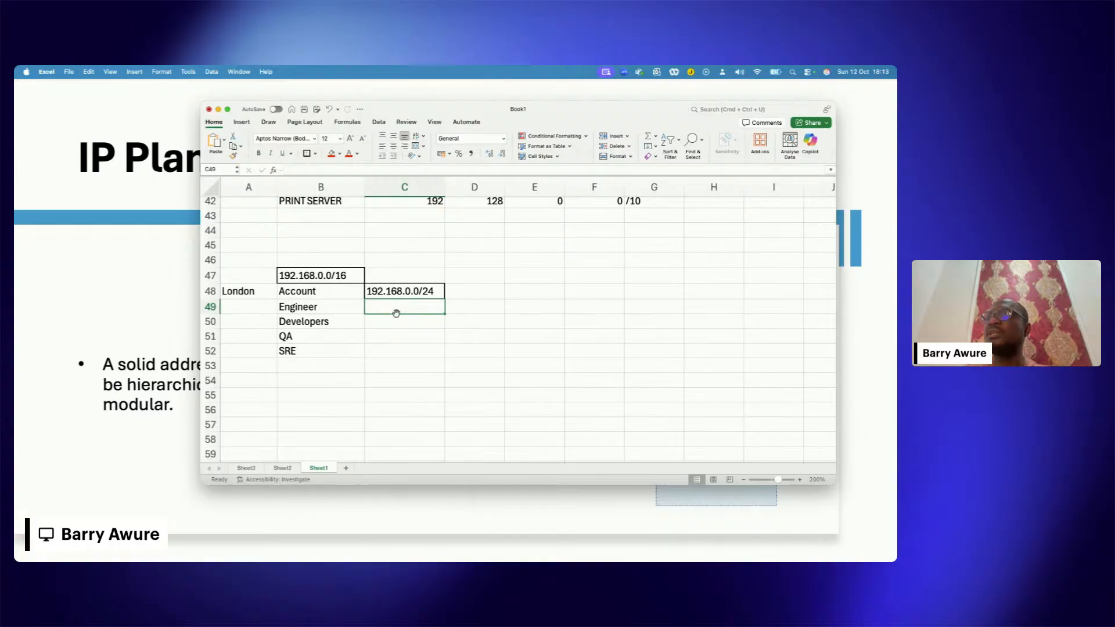
# Step: Copy the Account subnet into C49 and change it to 192.168.1.0/24 for the Engineer department
pyautogui.click(416, 292)
pyautogui.press('super+c')
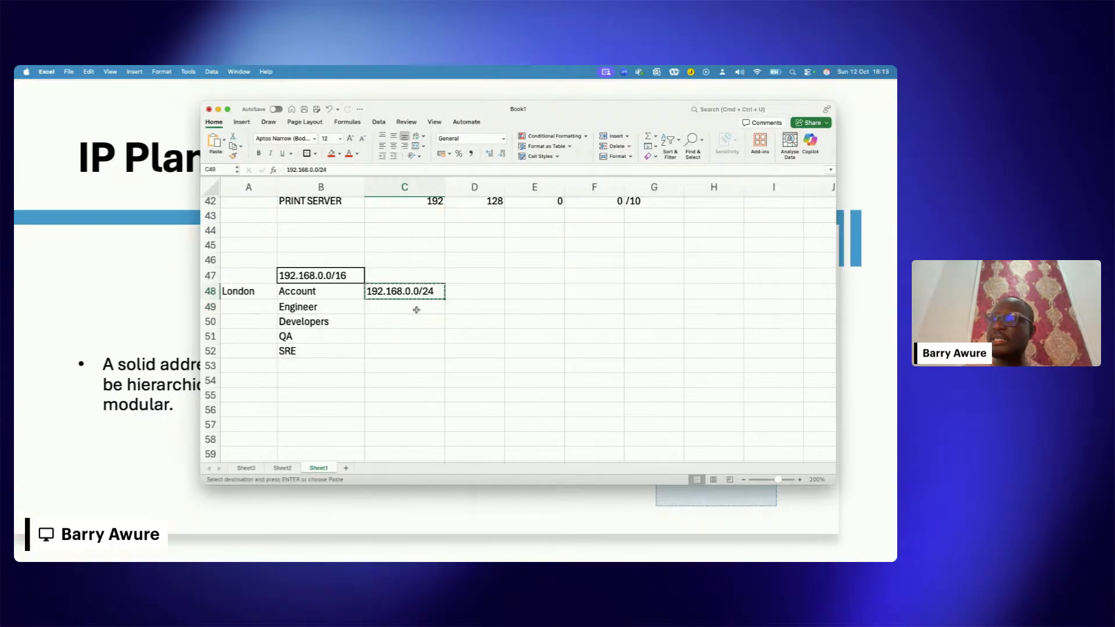
pyautogui.click(408, 312)
pyautogui.press('super+v')
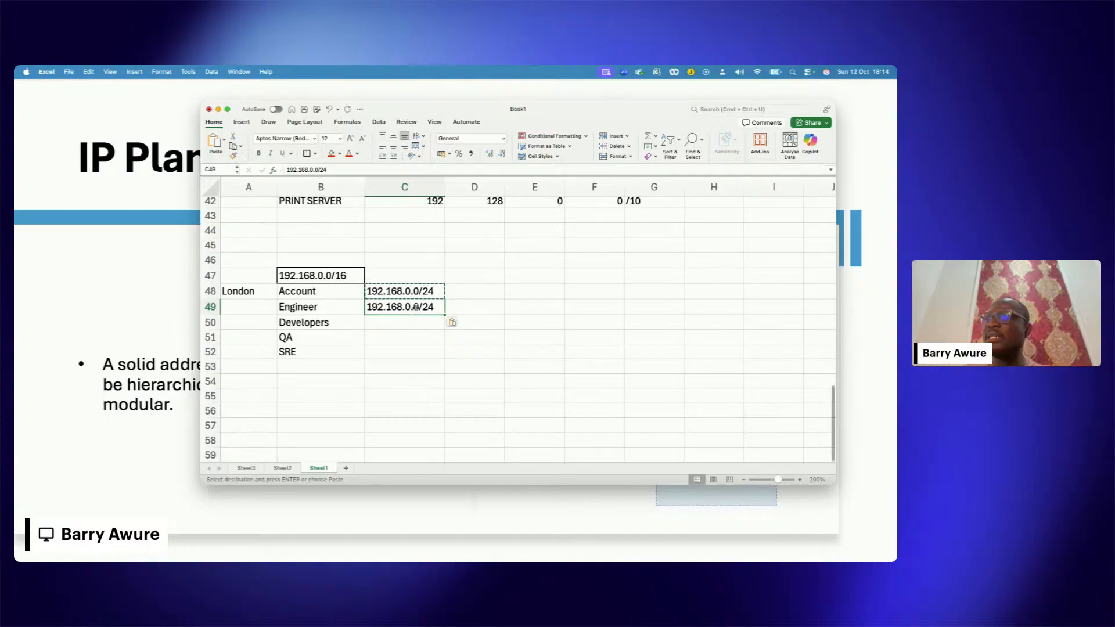
pyautogui.doubleClick(411, 307)
pyautogui.press('BackSpace')
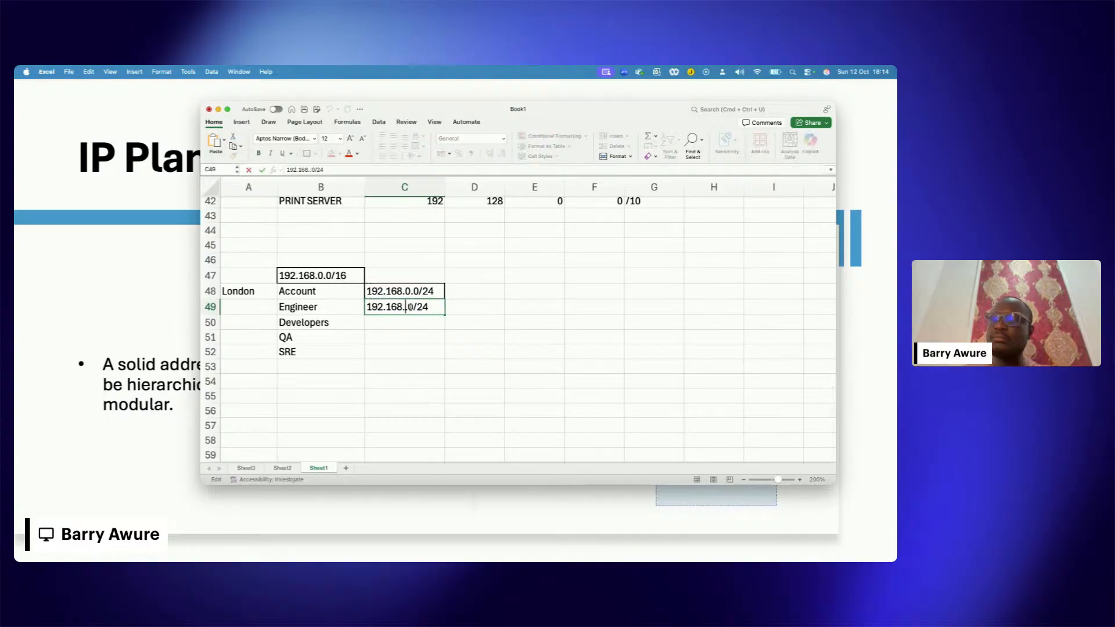
pyautogui.write('1')
pyautogui.press('Return')
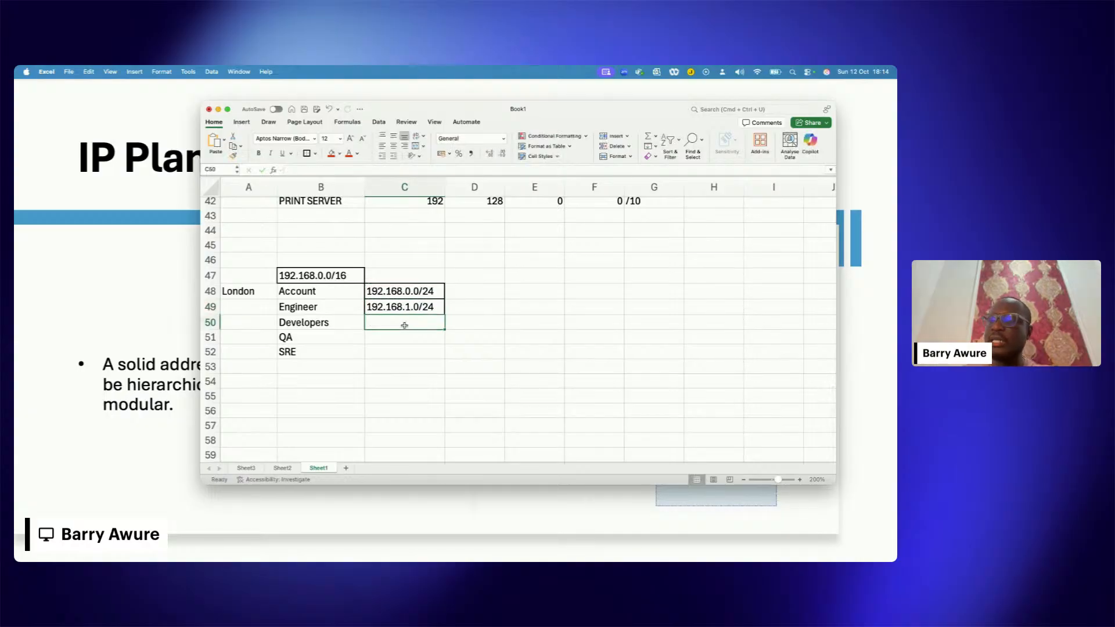
# Step: Copy the Engineer subnet and adapt it to 192.168.2.0/24, 192.168.3.0/24 and 192.168.4.0/24 for Developers, QA and SRE in C50:C52
pyautogui.press('super+c')
pyautogui.click(399, 308)
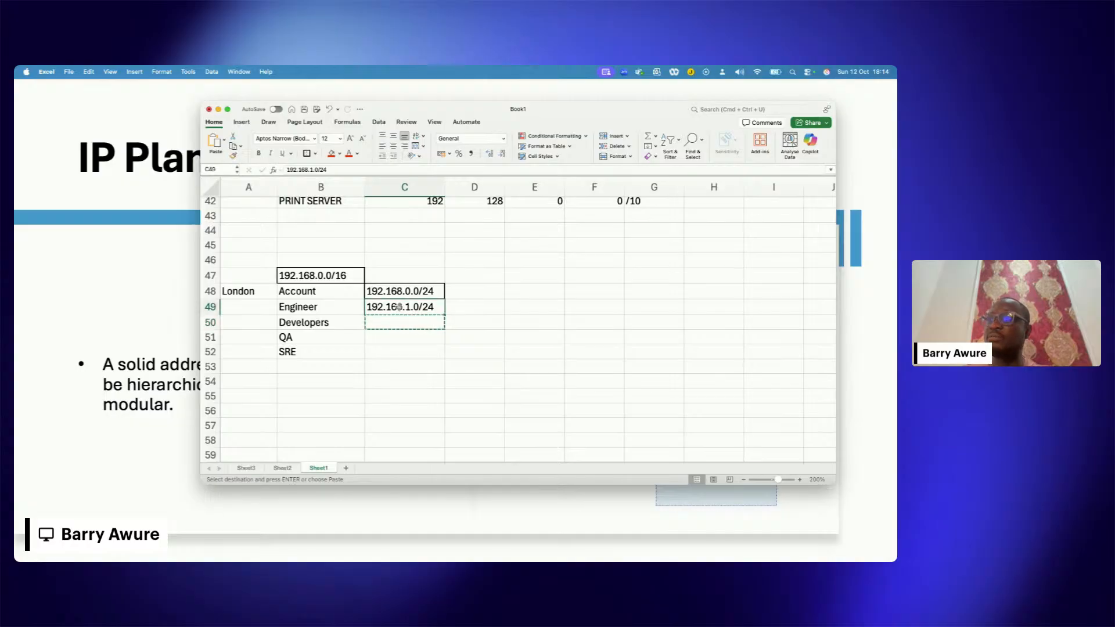
pyautogui.press('super+c')
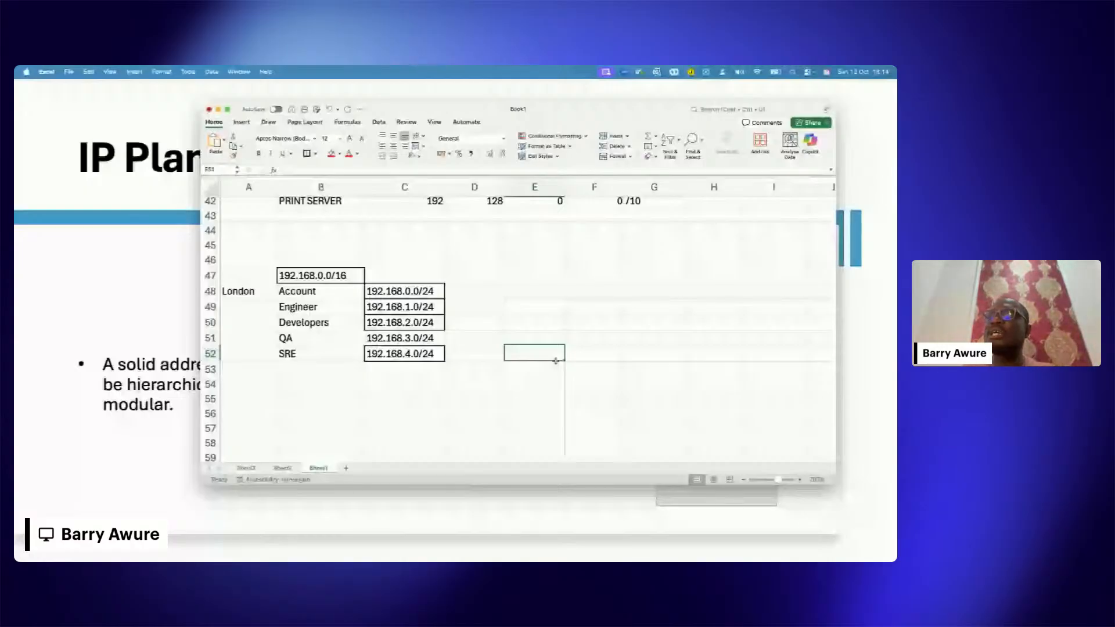
# Step: Compare the main network in B47 with the London department subnets in C48:C52
pyautogui.click(348, 275)
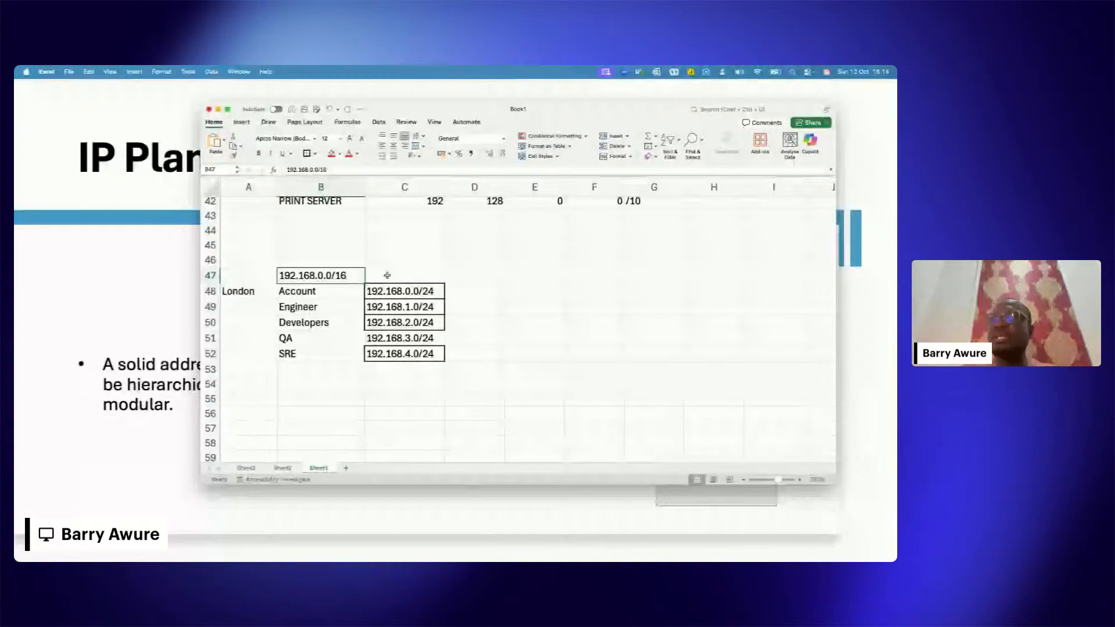
pyautogui.moveTo(400, 291); pyautogui.dragTo(403, 354)
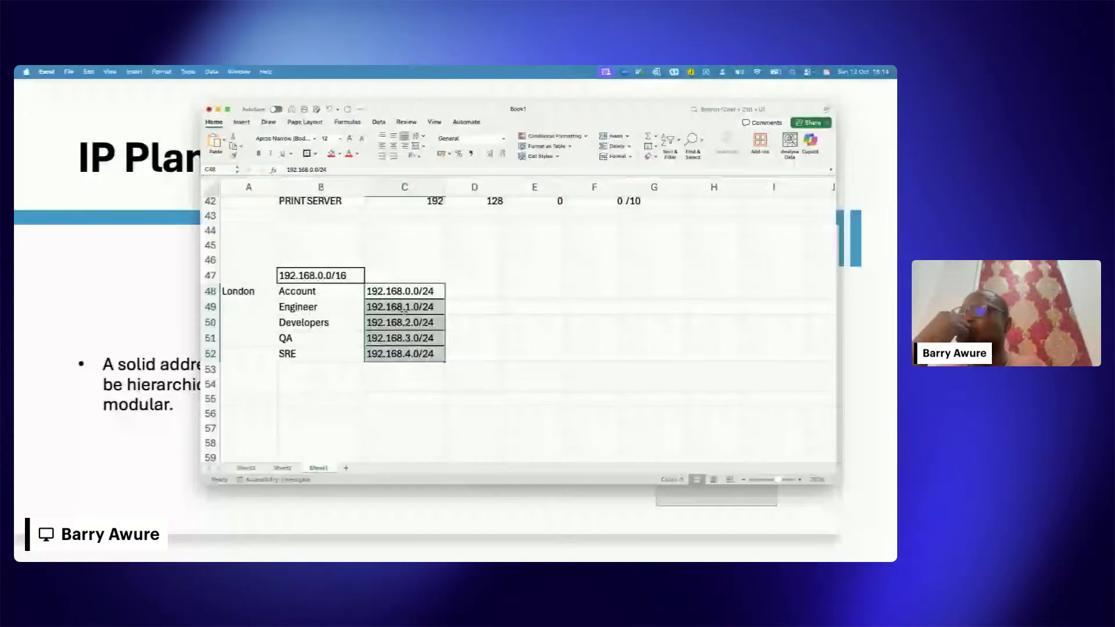
pyautogui.click(443, 328)
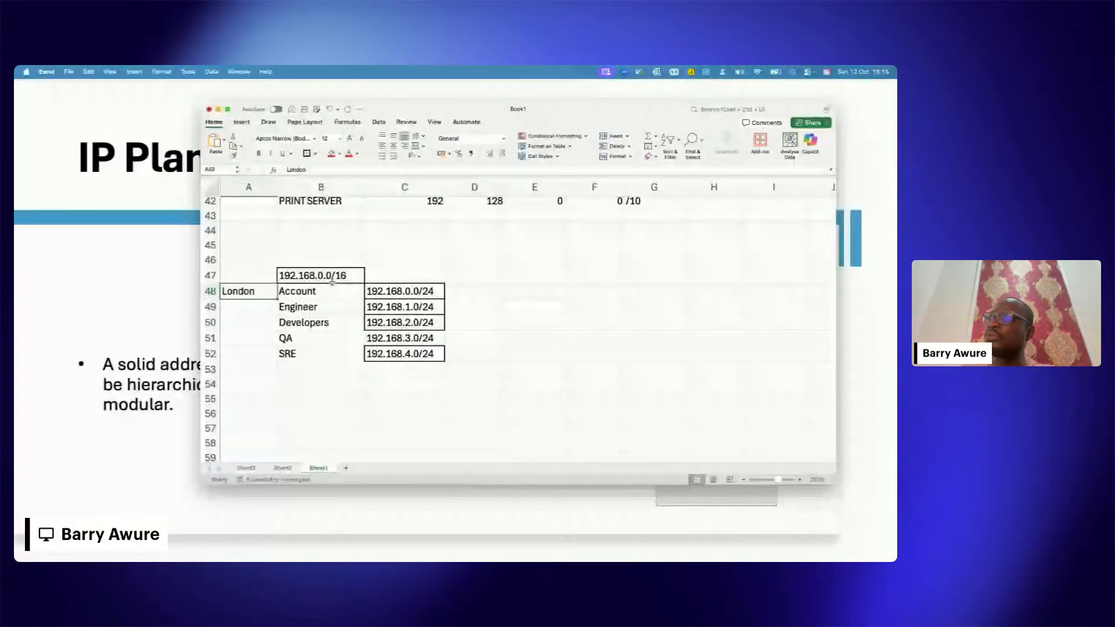
# Step: Enter Accra as a second site in A55, below the London block
pyautogui.press('super+c')
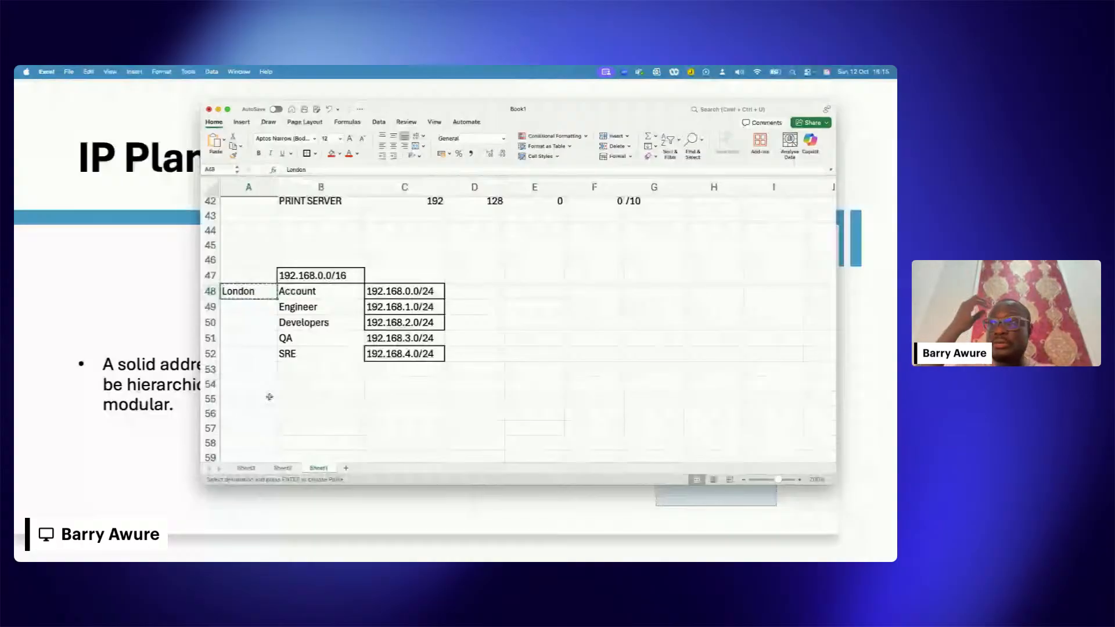
pyautogui.click(252, 399)
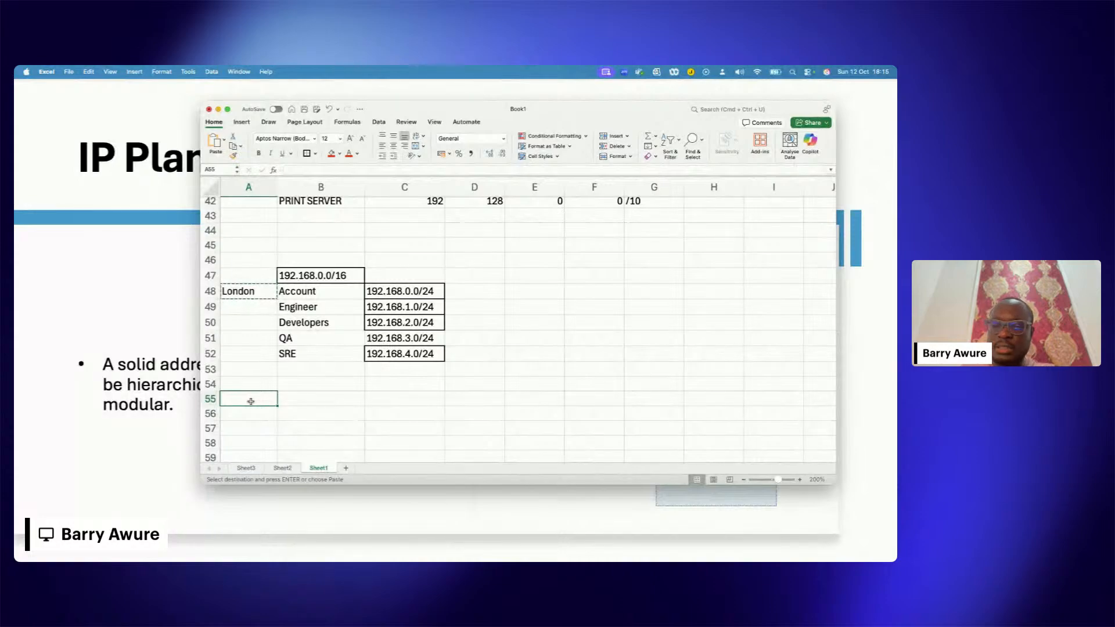
pyautogui.write('Accra')
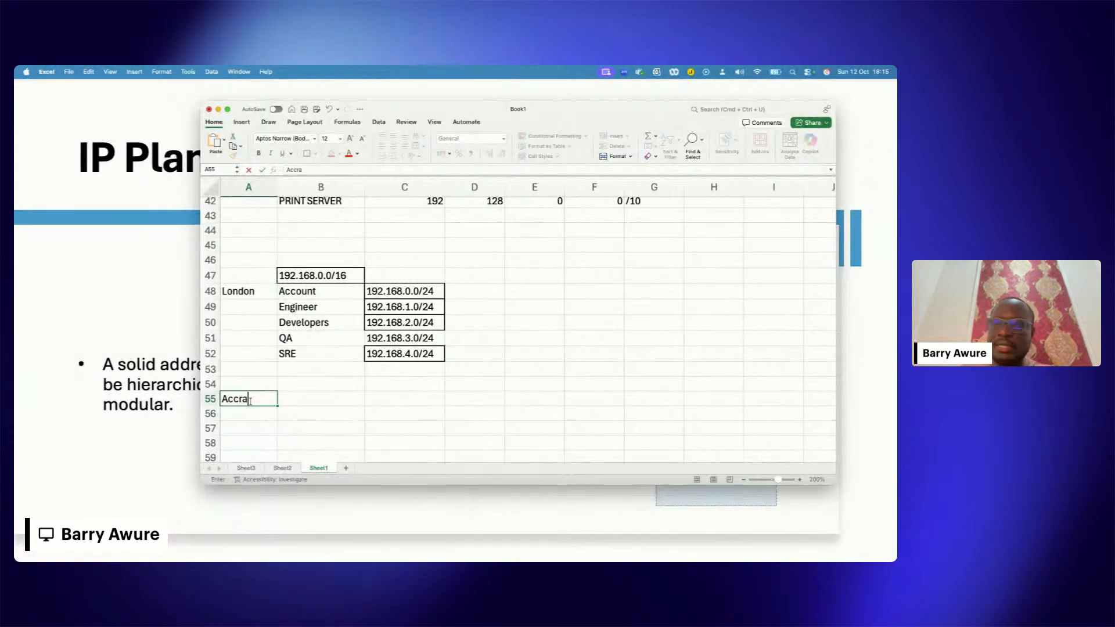
pyautogui.press('Tab')
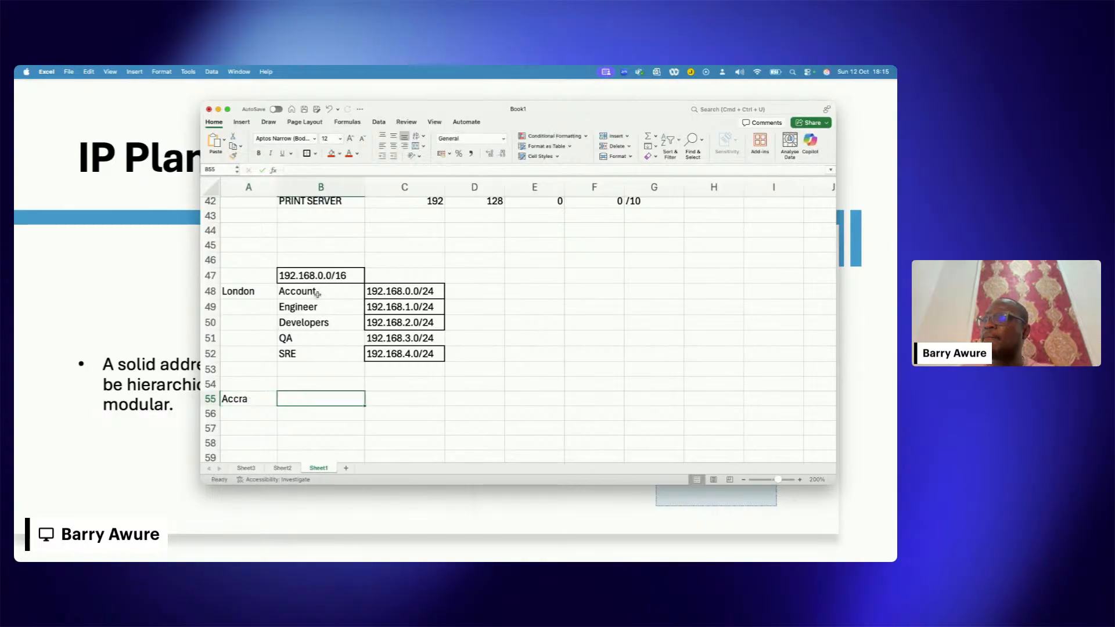
# Step: Copy the London departments and their subnets from B48:C52 to the Accra block starting at B55
pyautogui.moveTo(317, 294); pyautogui.dragTo(387, 350)
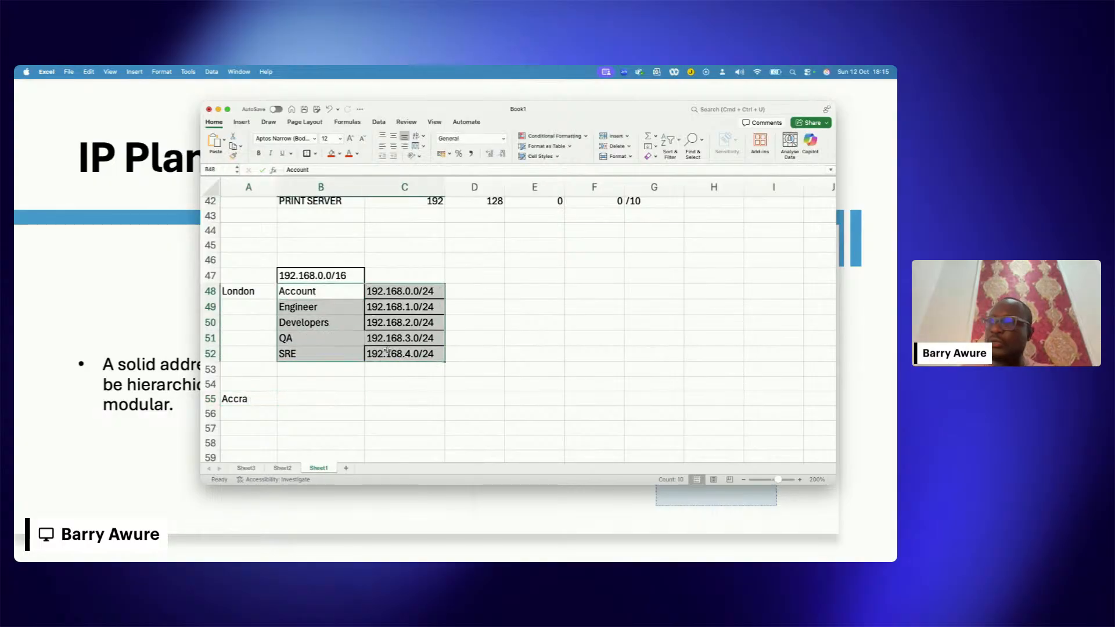
pyautogui.press('super+c')
pyautogui.click(305, 398)
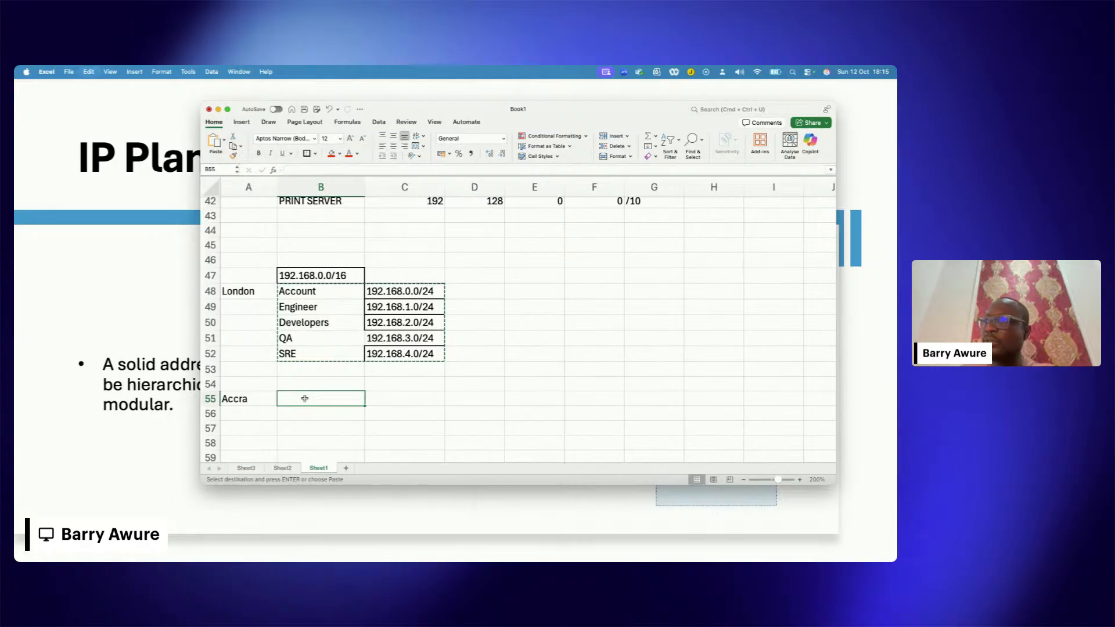
pyautogui.press('Return')
pyautogui.scroll(-1, 400, 377)
pyautogui.click(409, 373)
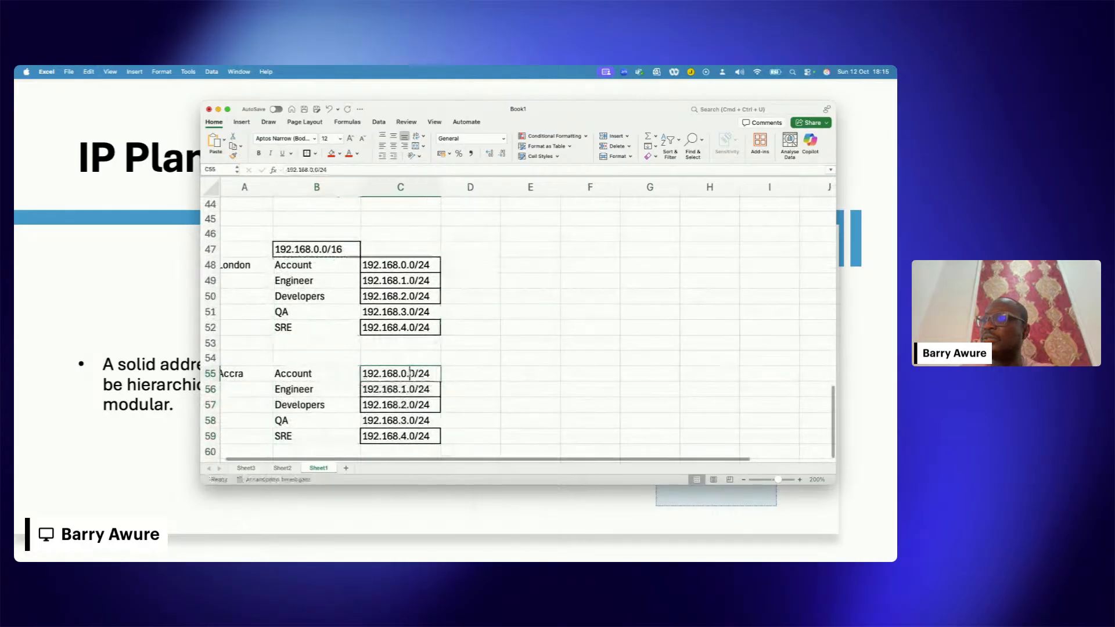
pyautogui.doubleClick(396, 373)
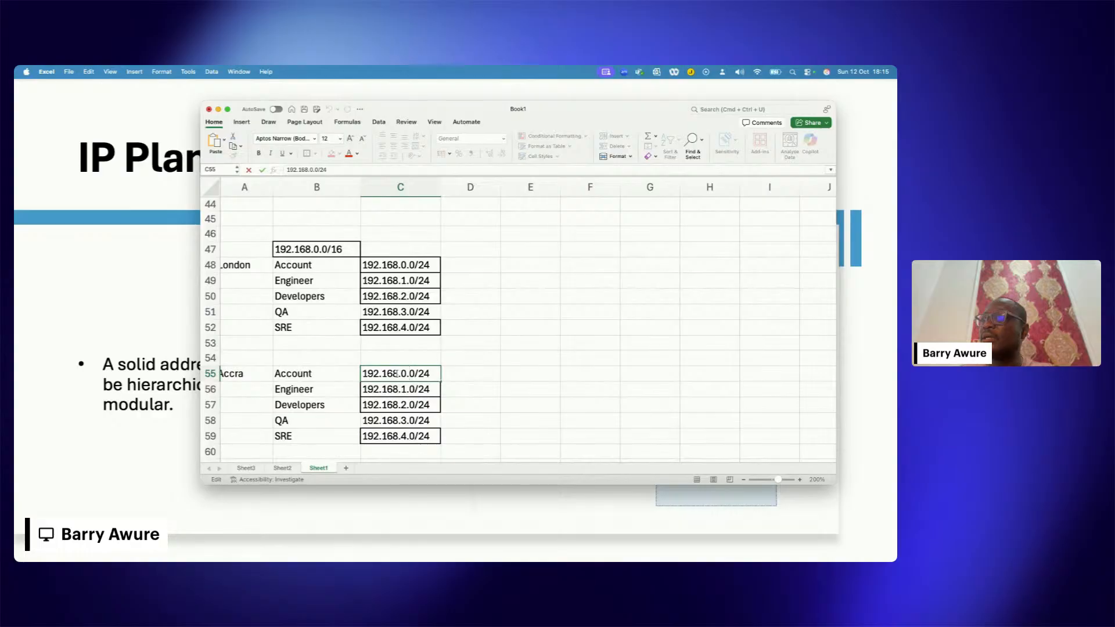
pyautogui.click(325, 249)
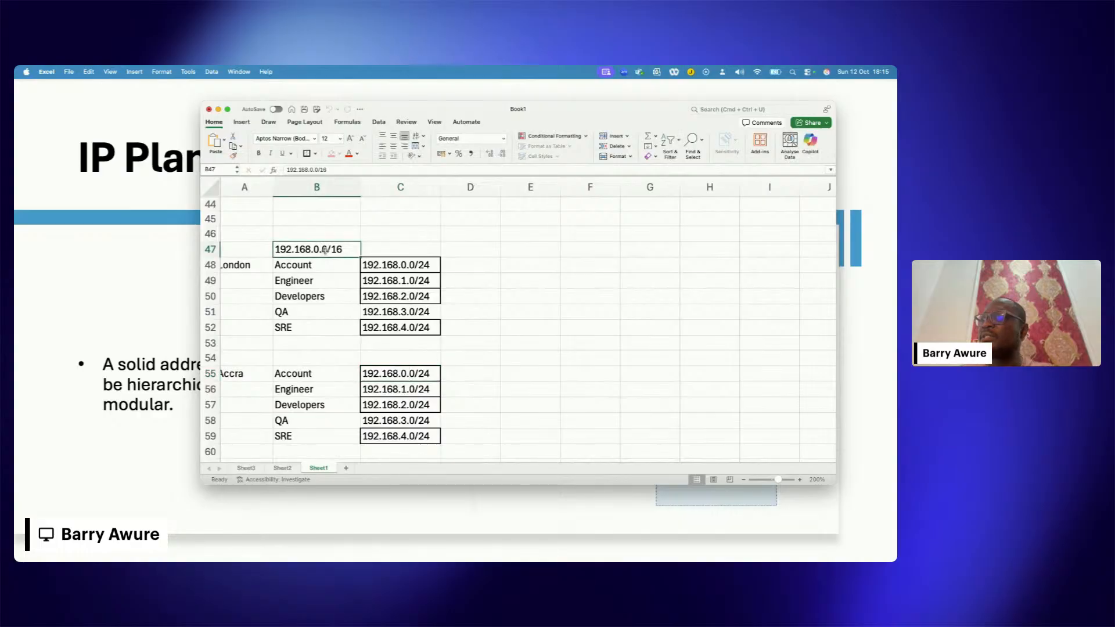
# Step: Enter 172.16.0.0/16 in B54 as the main network for the Accra site
pyautogui.click(332, 358)
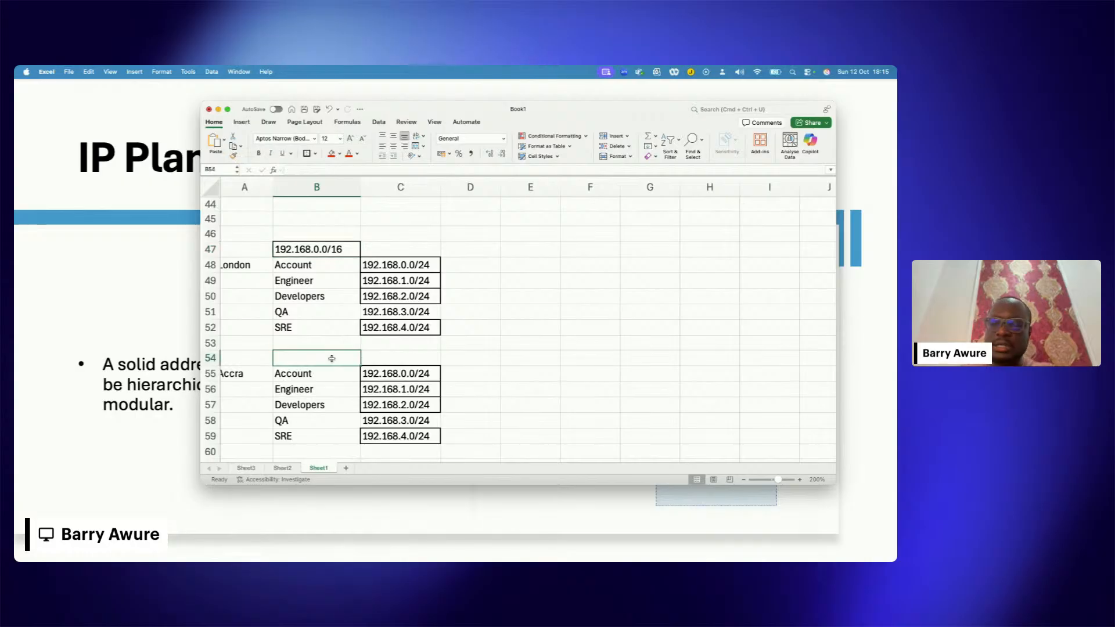
pyautogui.write('172')
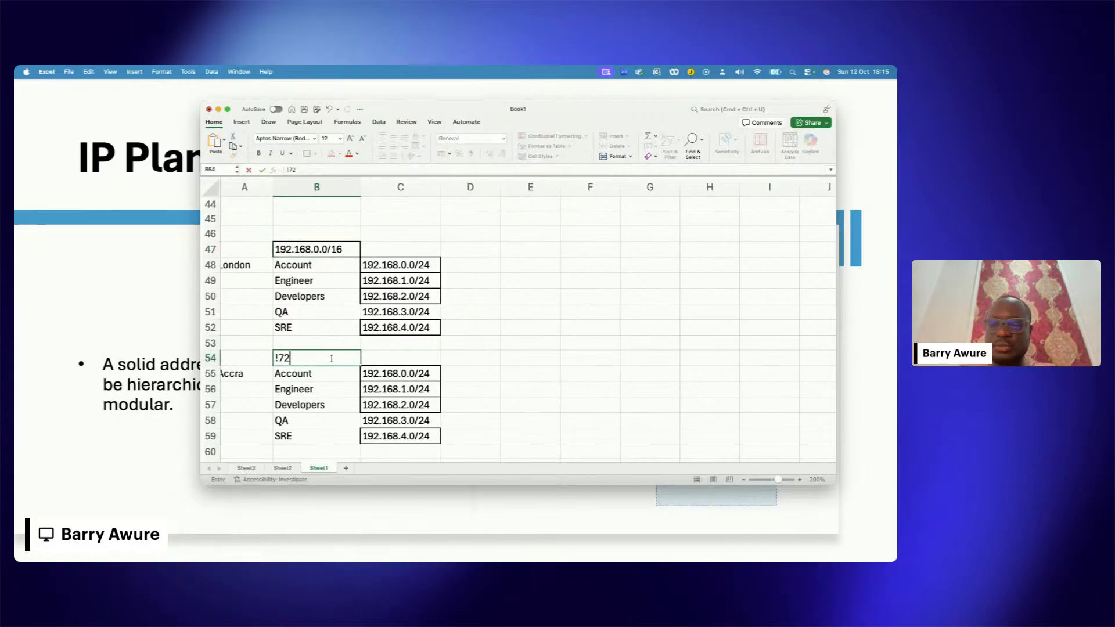
pyautogui.press('BackSpace')
pyautogui.press('BackSpace')
pyautogui.press('BackSpace')
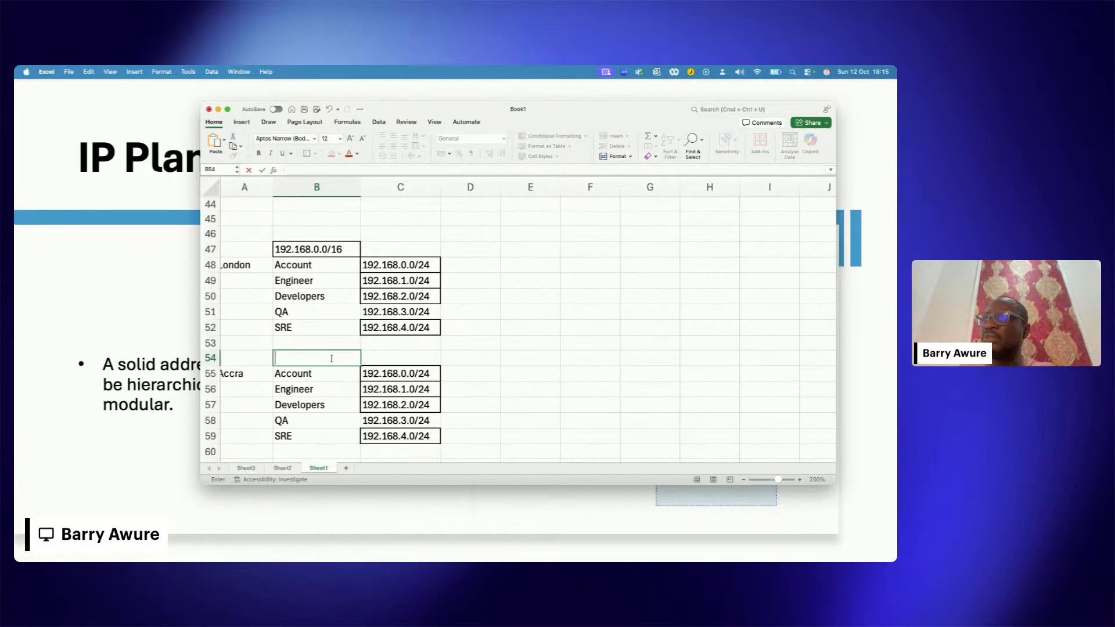
pyautogui.write('172.1')
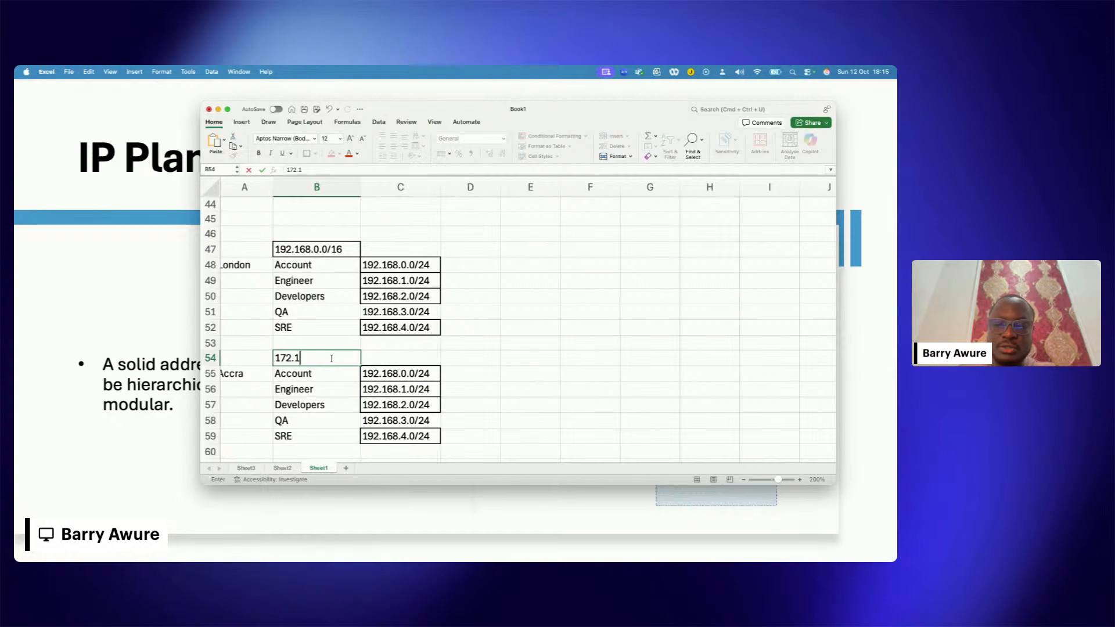
pyautogui.write('67.0')
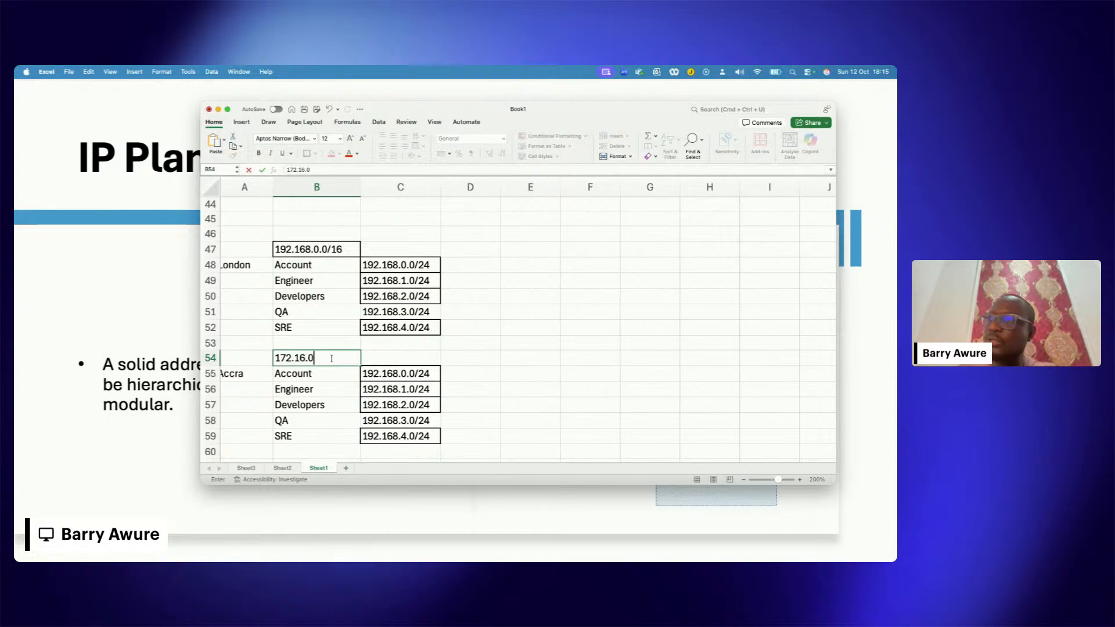
pyautogui.write('.0/')
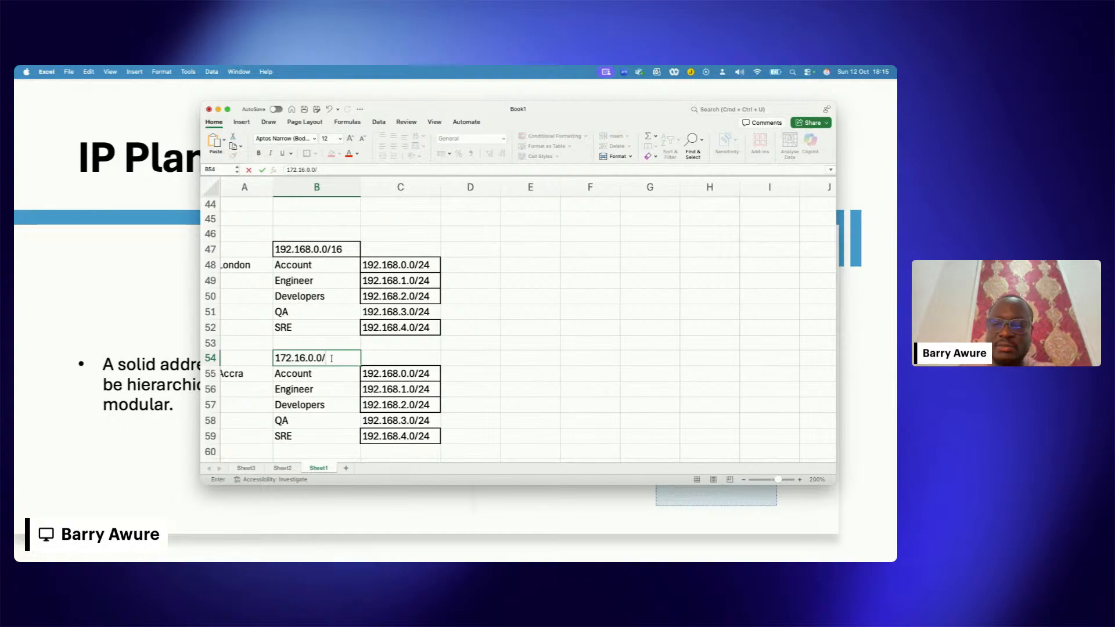
pyautogui.write('16')
pyautogui.click(409, 360)
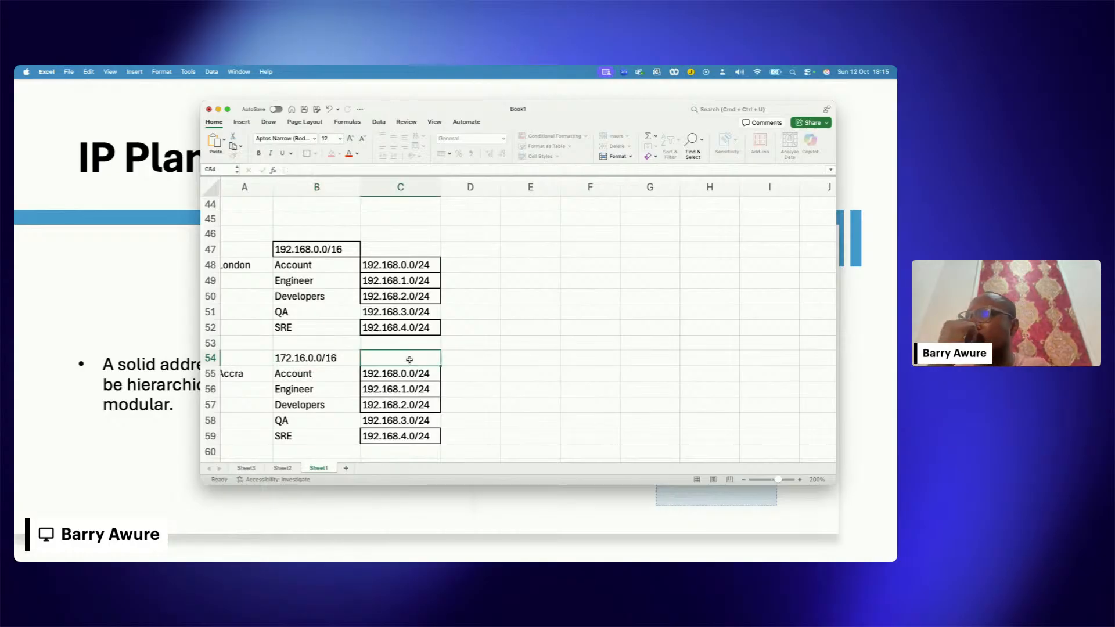
# Step: Copy the Accra main network from B54 over the department subnets in C55:C59
pyautogui.click(343, 361)
pyautogui.press('cmd+c')
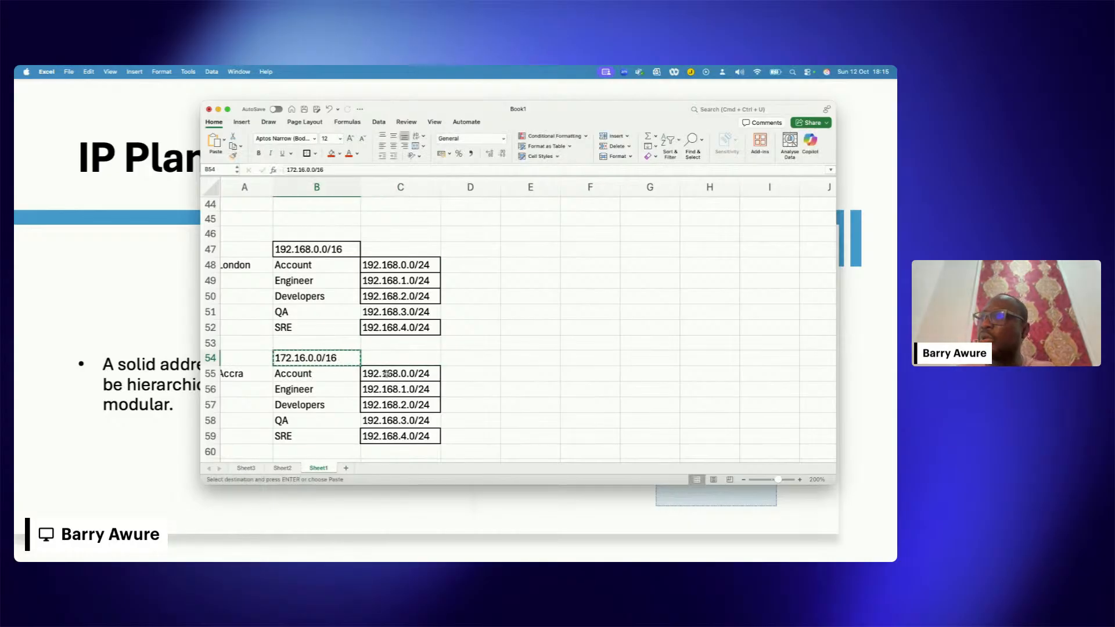
pyautogui.moveTo(383, 373); pyautogui.dragTo(408, 438)
pyautogui.press('super+v')
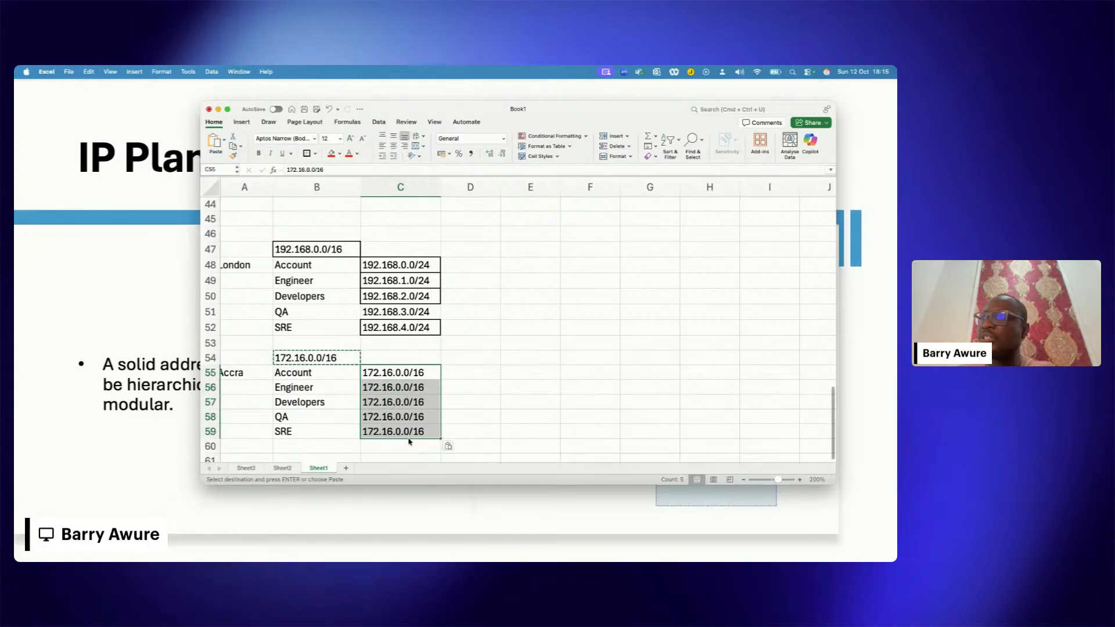
# Step: Change the Accra Account subnet in C55 to 172.16.1.0/24
pyautogui.click(399, 372)
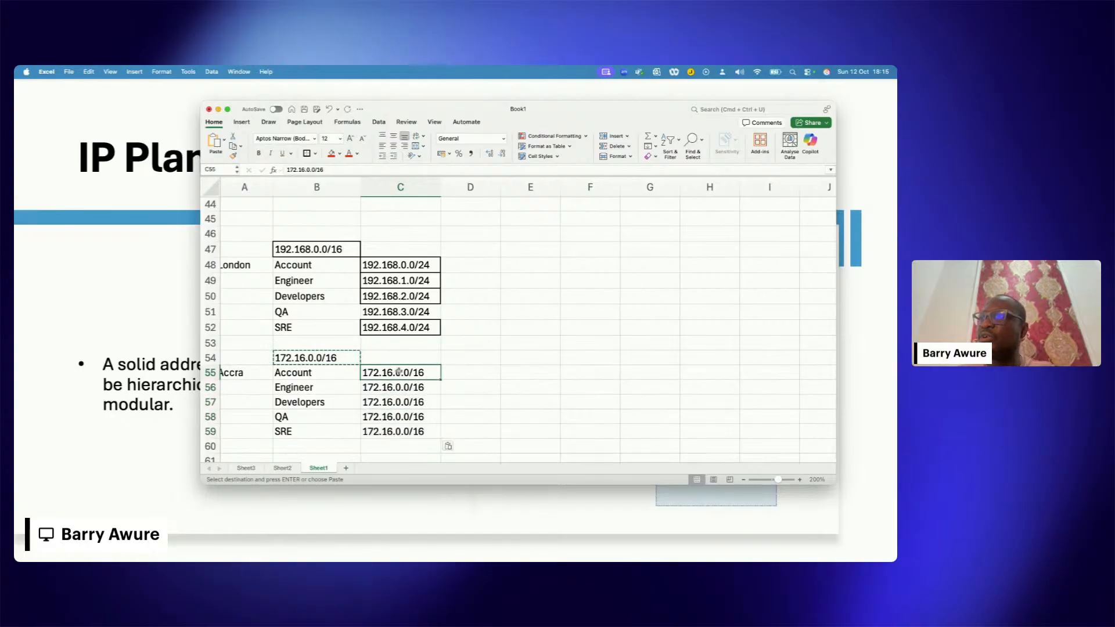
pyautogui.doubleClick(431, 373)
pyautogui.press('BackSpace')
pyautogui.press('BackSpace')
pyautogui.write('24')
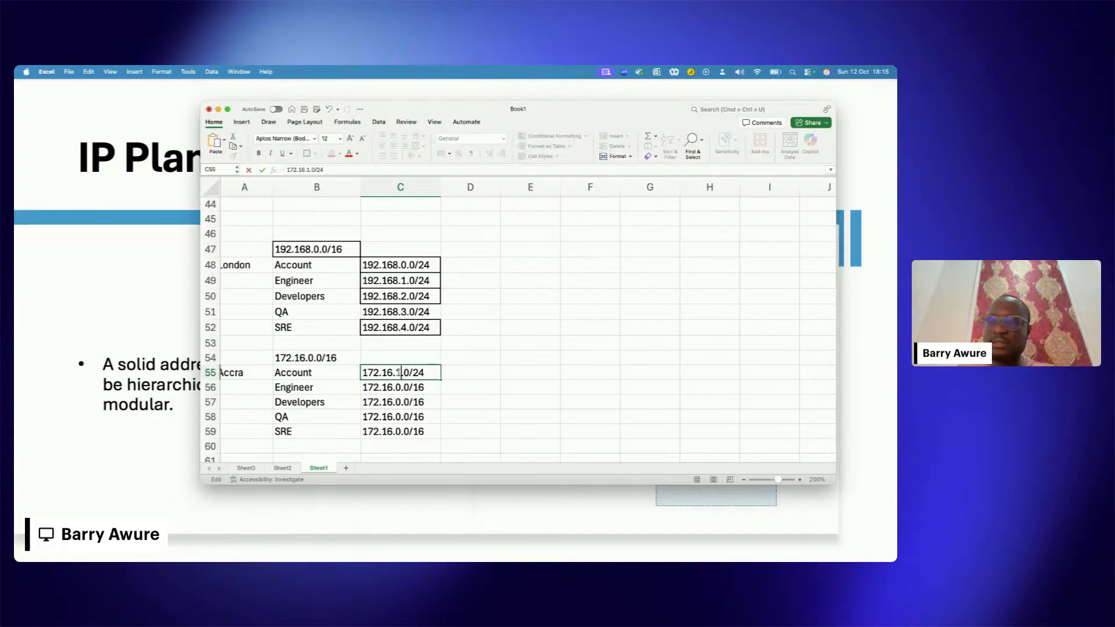
pyautogui.doubleClick(402, 385)
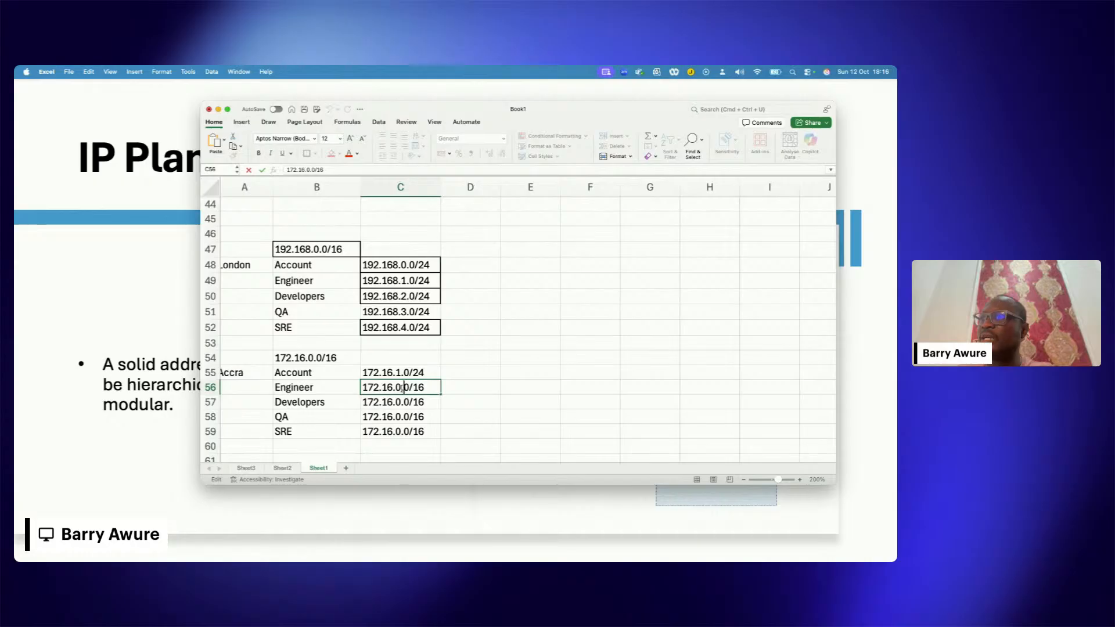
pyautogui.click(417, 374)
pyautogui.press('super+c')
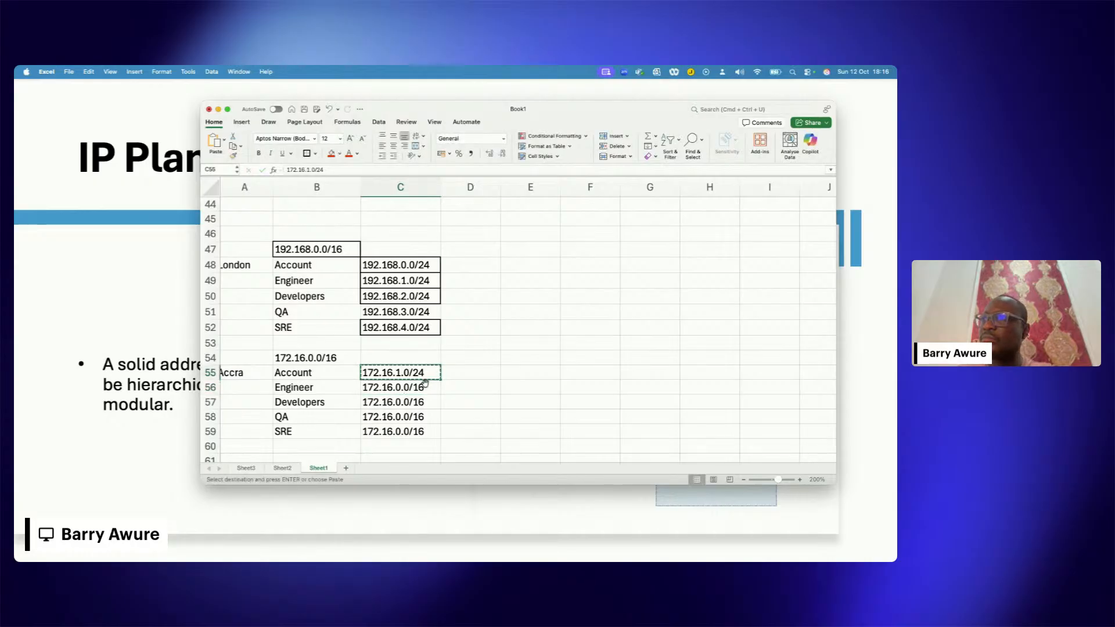
pyautogui.rightClick(425, 385)
pyautogui.click(430, 405)
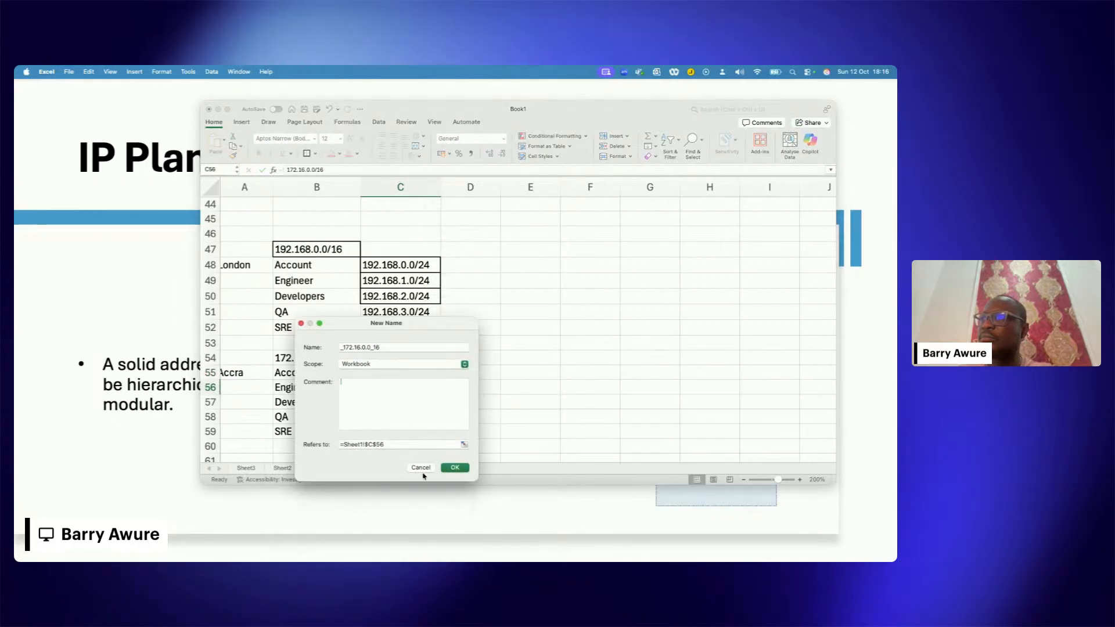
pyautogui.click(422, 470)
pyautogui.moveTo(400, 386); pyautogui.dragTo(407, 430)
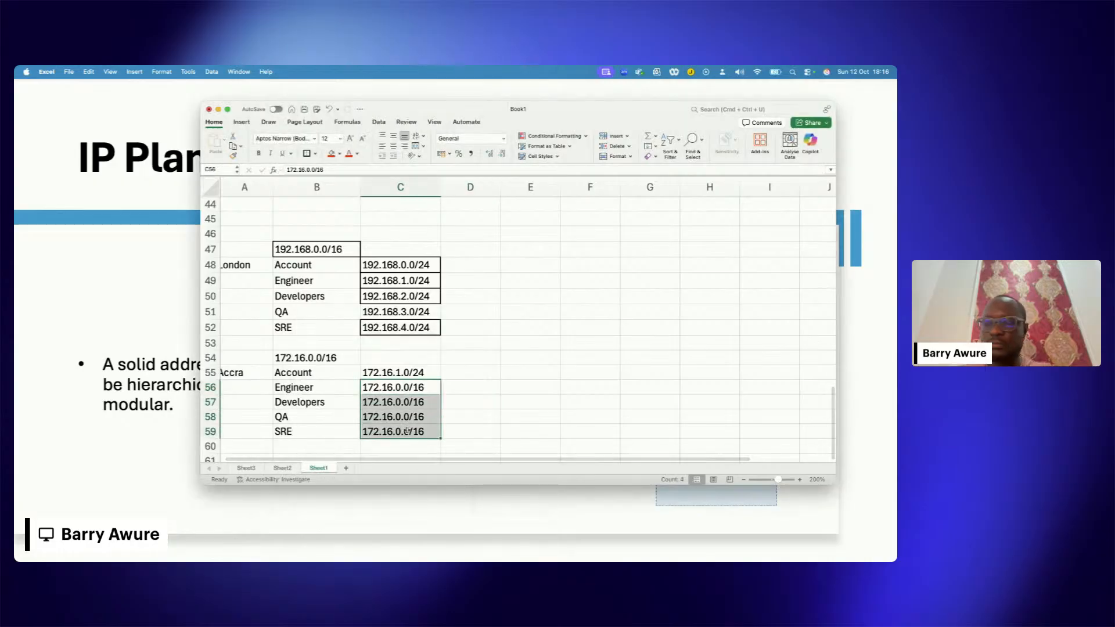
# Step: Copy the Accra Account subnet from C55 into C56:C59 for the remaining departments
pyautogui.click(399, 371)
pyautogui.press('super+c')
pyautogui.moveTo(400, 386); pyautogui.dragTo(410, 430)
pyautogui.press('super+v')
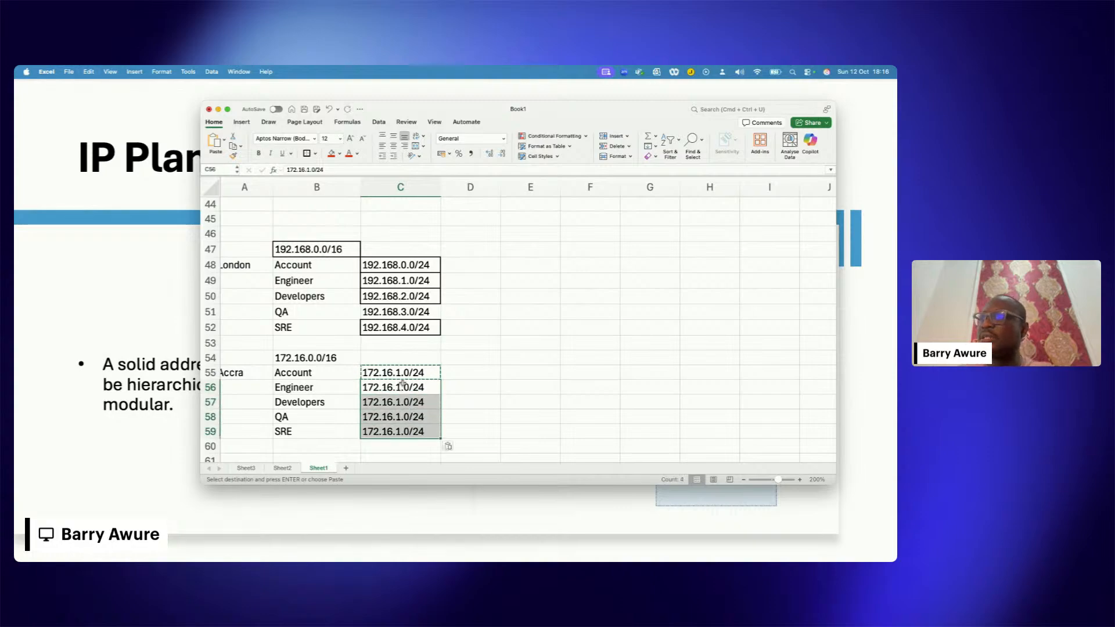
# Step: Change the Accra Engineer subnet in C56 to 172.16.2.0/24 and the Developers subnet in C57 to 172.16.3.0/24
pyautogui.doubleClick(402, 386)
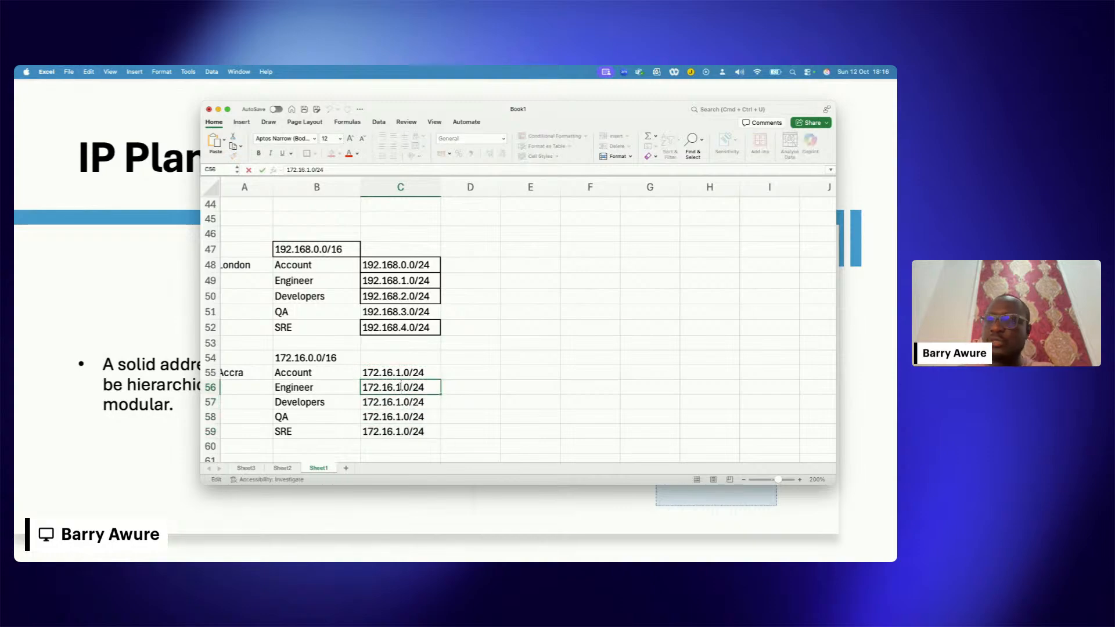
pyautogui.write('2')
pyautogui.click(405, 400)
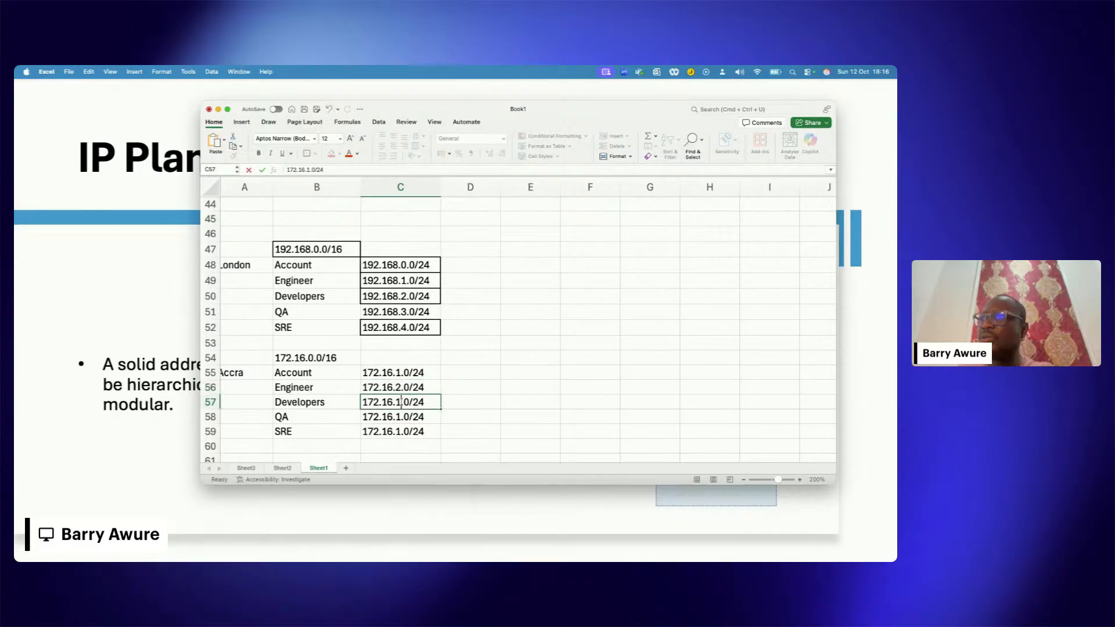
pyautogui.doubleClick(402, 400)
pyautogui.press('BackSpace')
pyautogui.write('3')
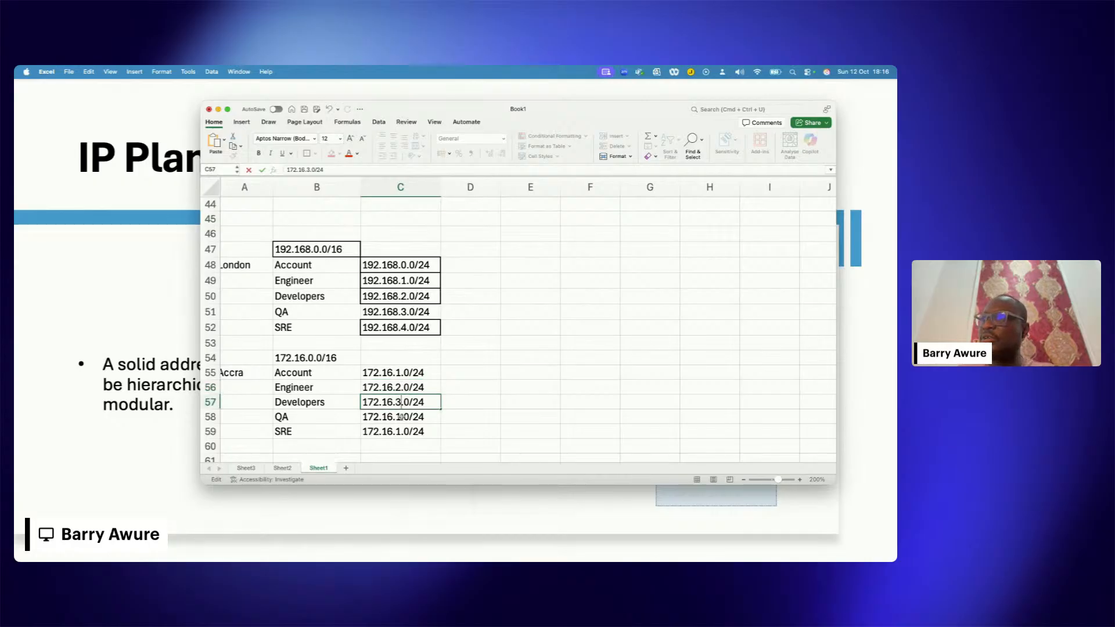
# Step: Change the Accra QA subnet in C58 to 172.16.4.0/24 and the SRE subnet in C59 to 172.16.5.0/24
pyautogui.doubleClick(401, 416)
pyautogui.press('BackSpace')
pyautogui.write('4')
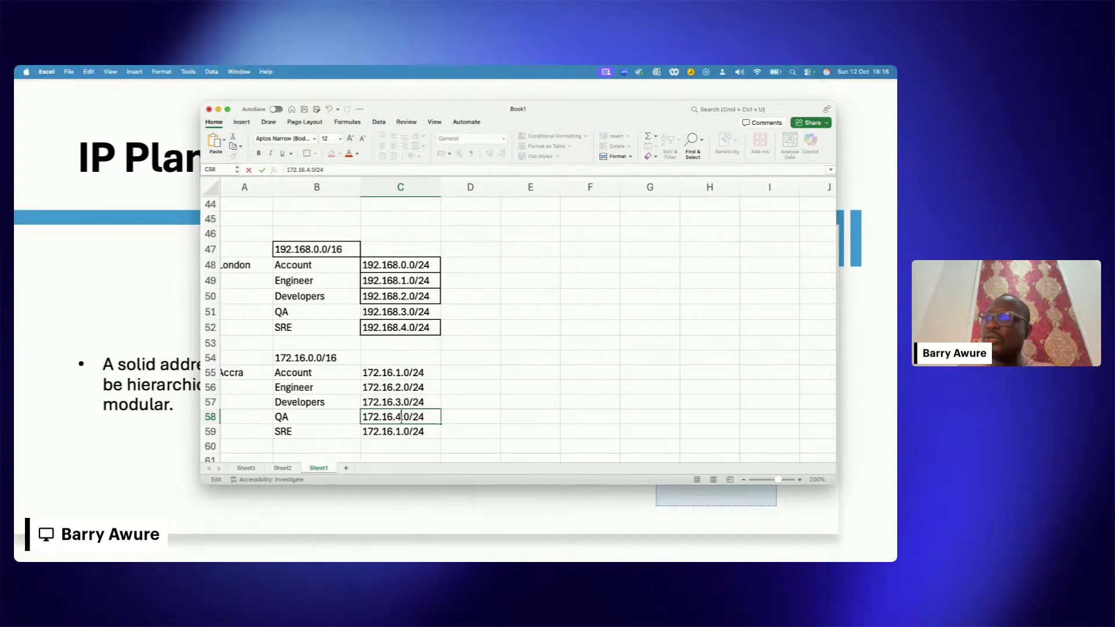
pyautogui.doubleClick(403, 431)
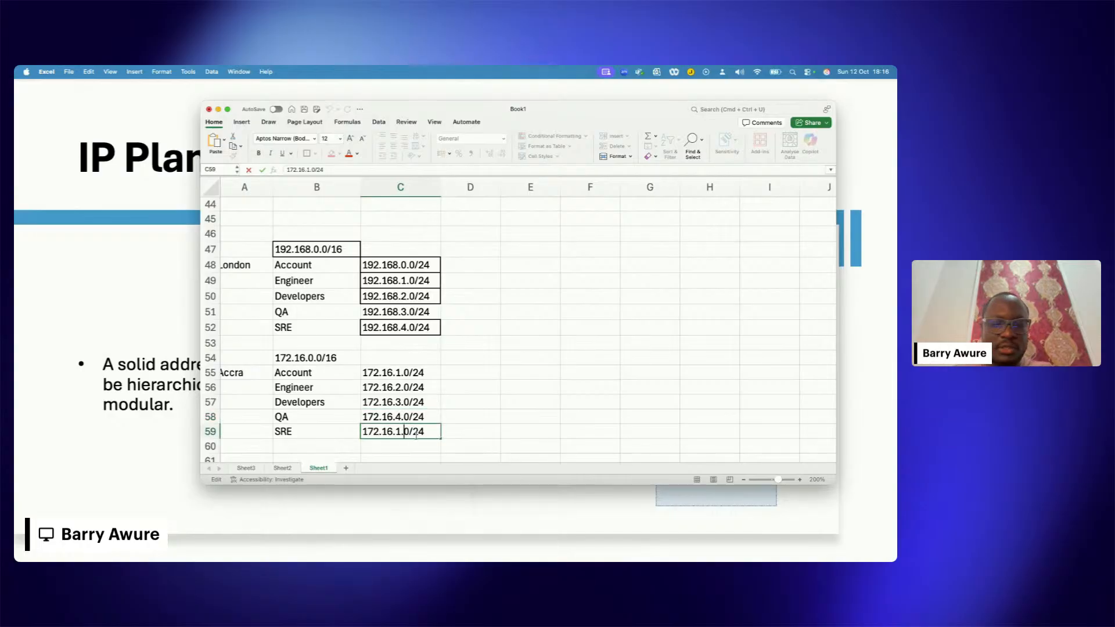
pyautogui.press('BackSpace')
pyautogui.write('5')
pyautogui.click(469, 394)
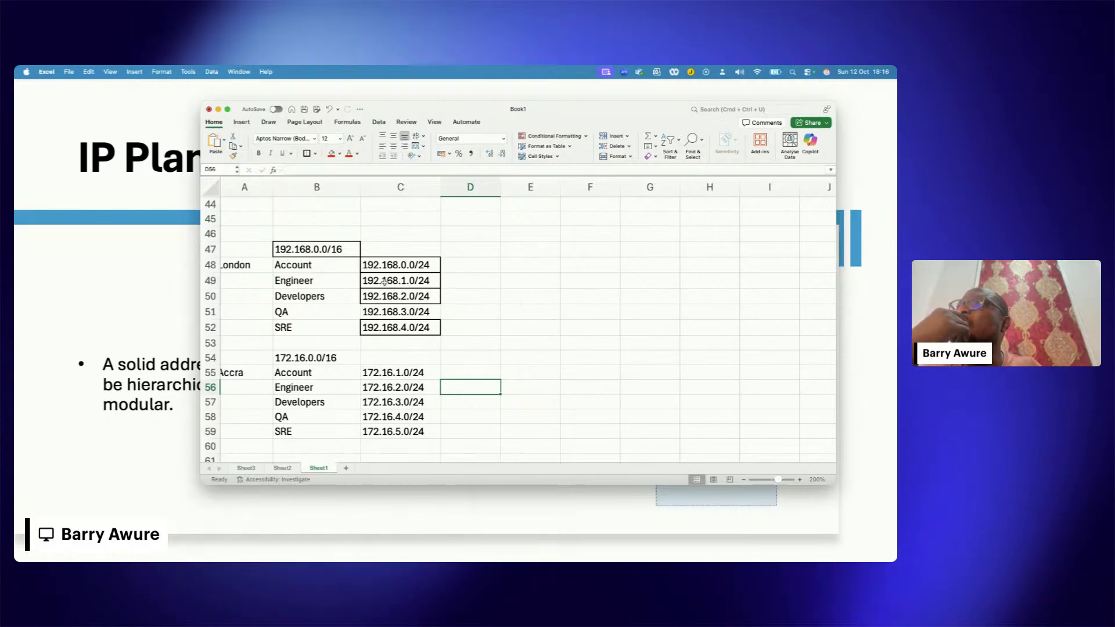
# Step: Compare the London Engineer and Developers rows with the Accra Account row and its subnet
pyautogui.moveTo(344, 278); pyautogui.dragTo(398, 280)
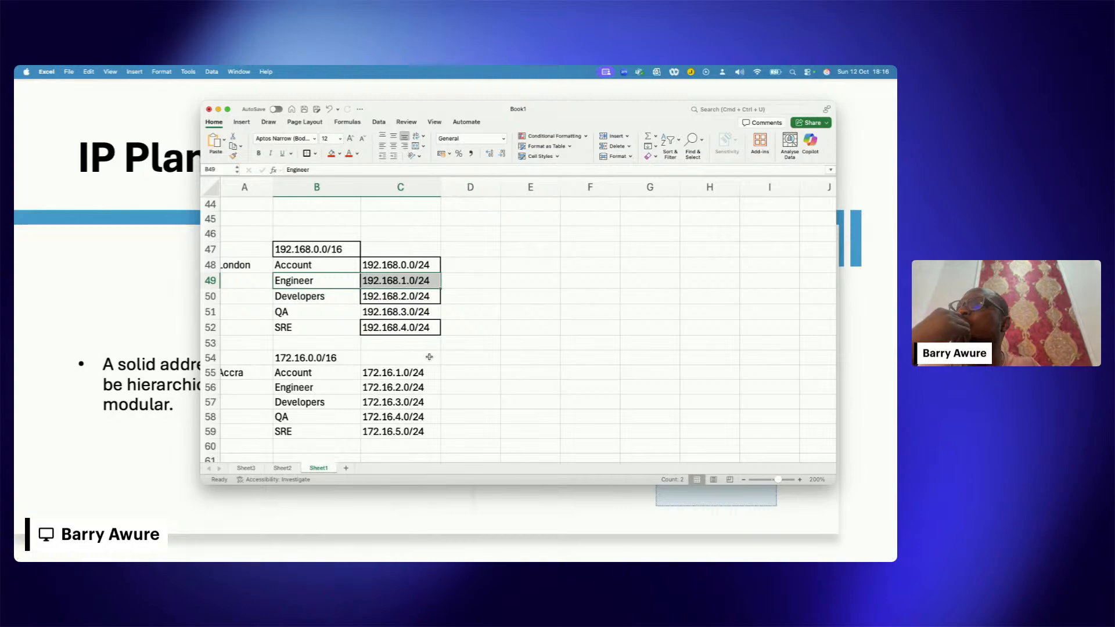
pyautogui.moveTo(269, 371); pyautogui.dragTo(383, 378)
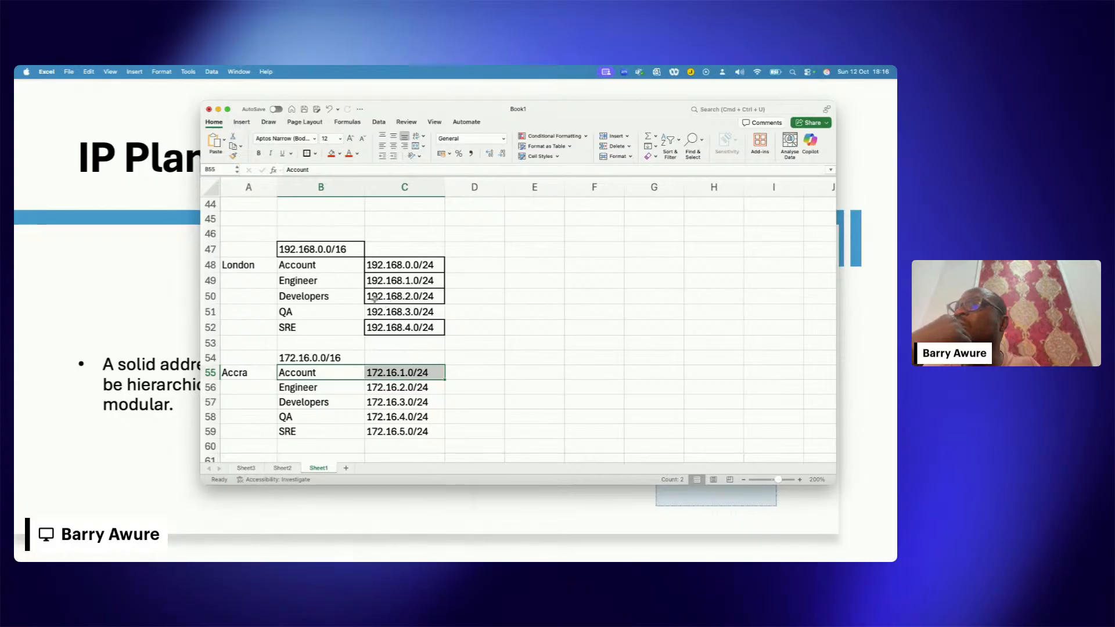
pyautogui.click(333, 297)
pyautogui.click(211, 296)
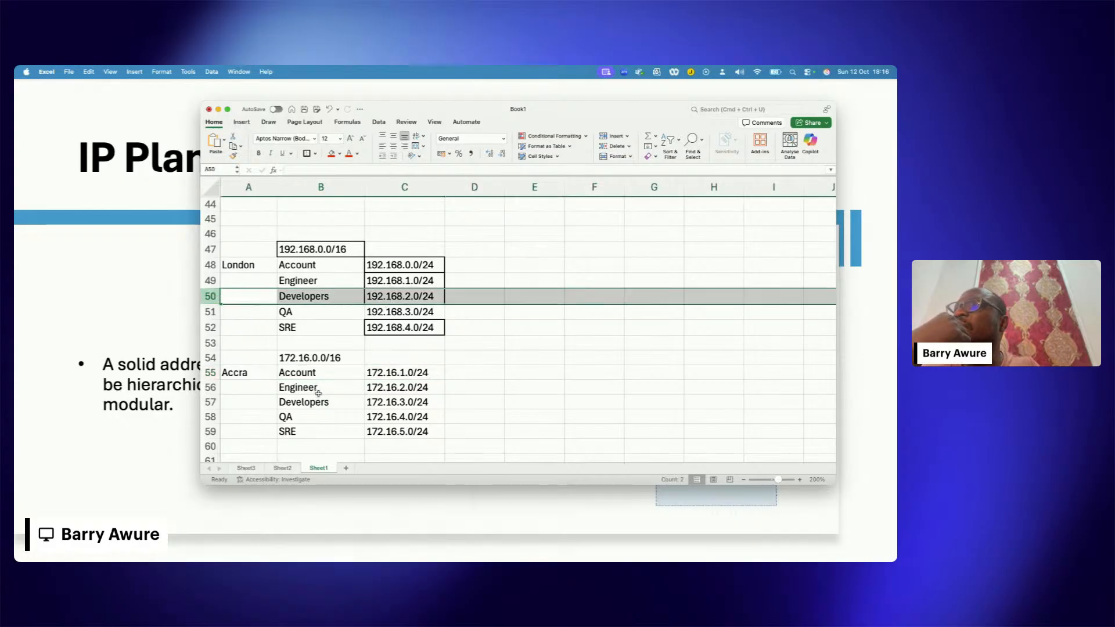
pyautogui.click(324, 376)
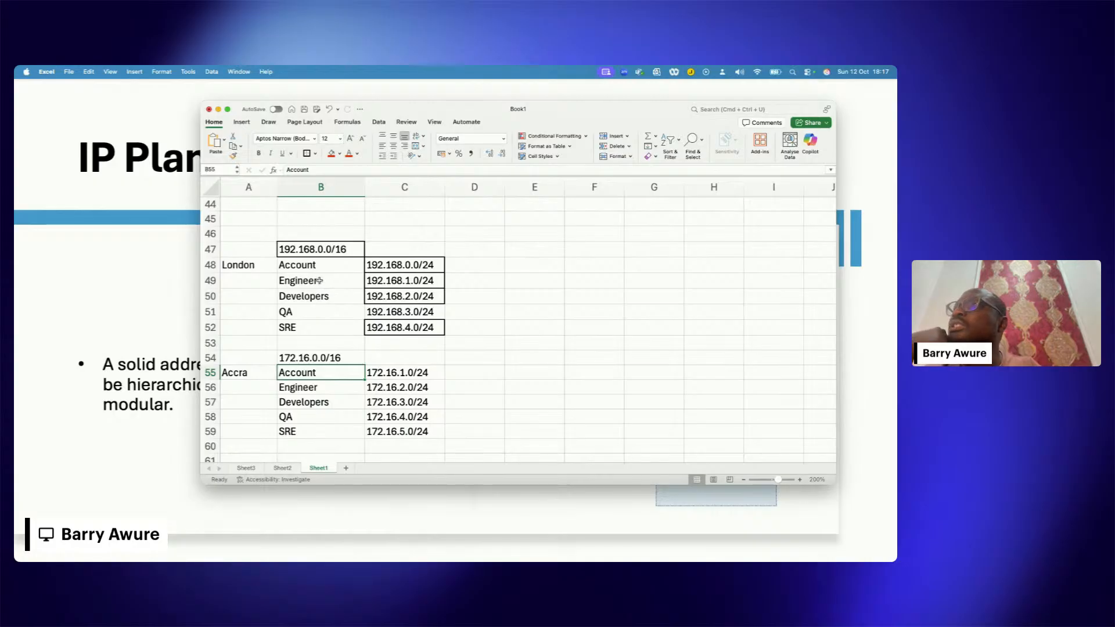
# Step: Copy the London Engineer label and its subnet from B49:C49 into E51:F51
pyautogui.moveTo(319, 281); pyautogui.dragTo(382, 286)
pyautogui.click(554, 312)
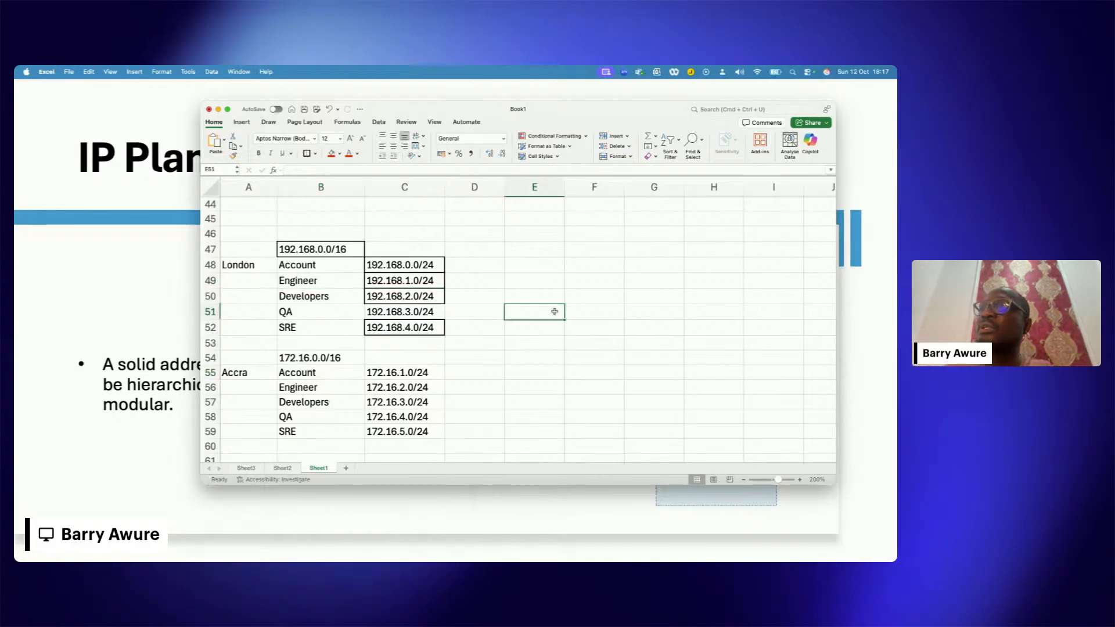
pyautogui.click(337, 292)
pyautogui.click(347, 282)
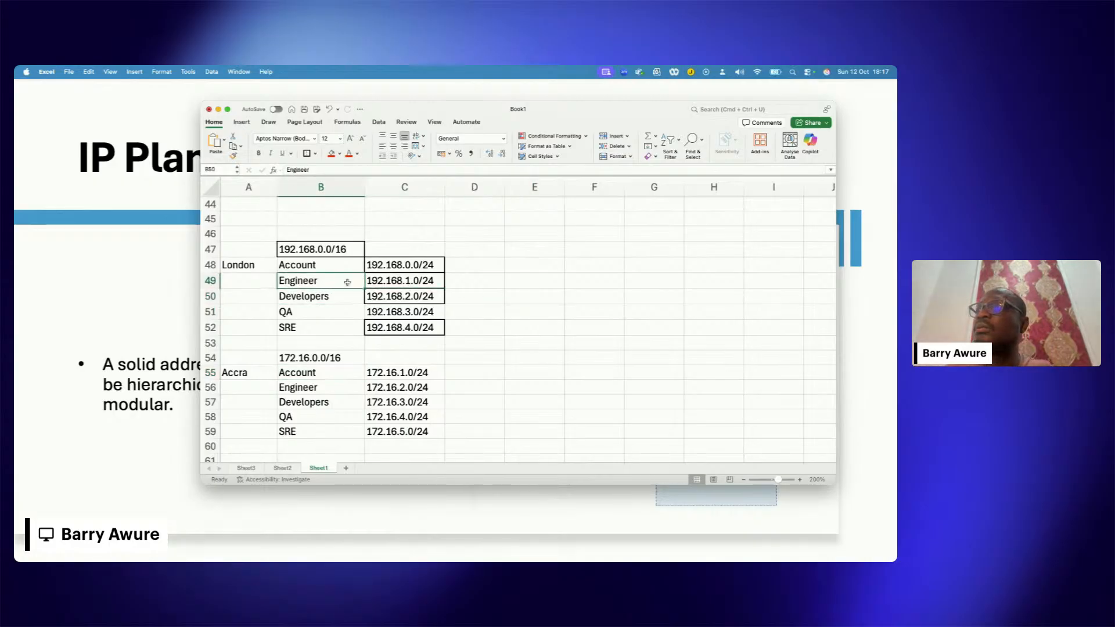
pyautogui.moveTo(348, 282); pyautogui.dragTo(383, 282)
pyautogui.press('super+c')
pyautogui.click(537, 312)
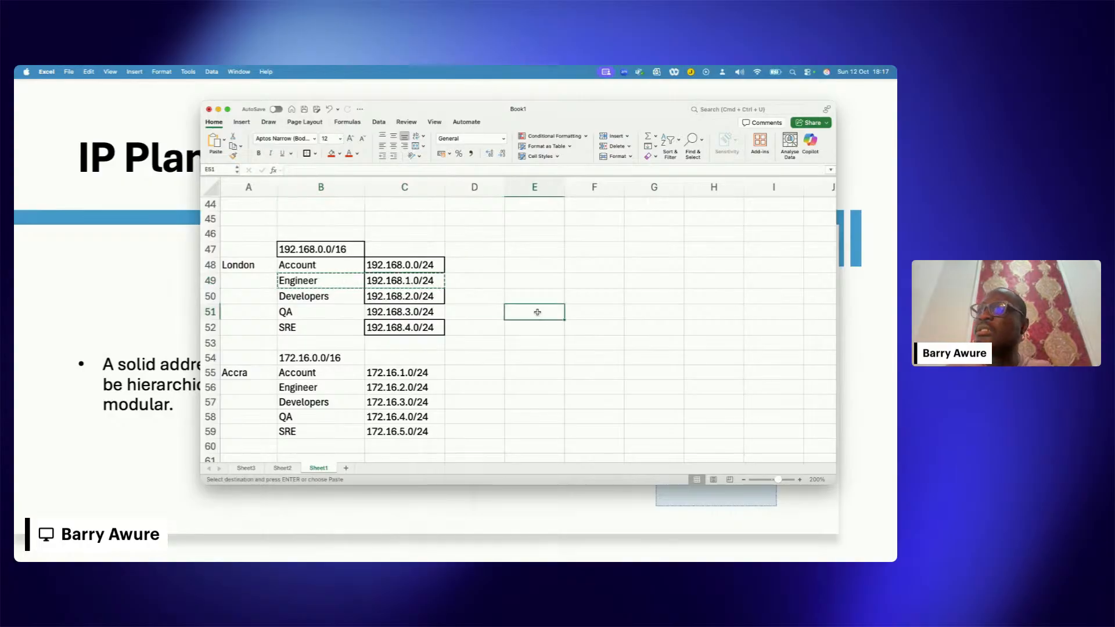
pyautogui.press('super+v')
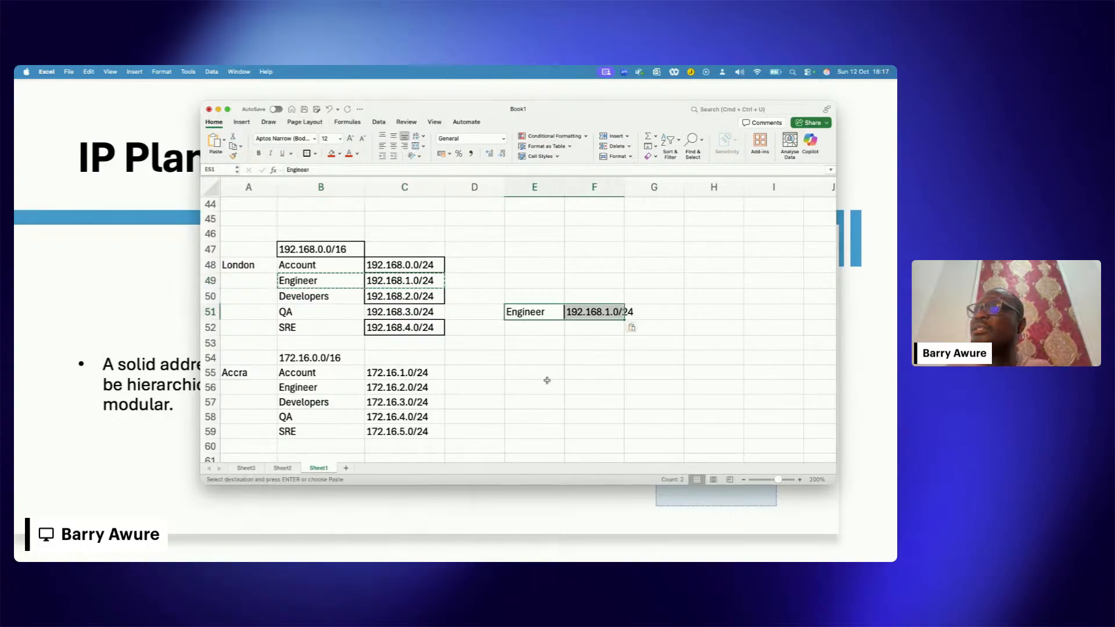
# Step: Enter London in E50 as the heading above the copied Engineer entry
pyautogui.moveTo(318, 375); pyautogui.dragTo(388, 375)
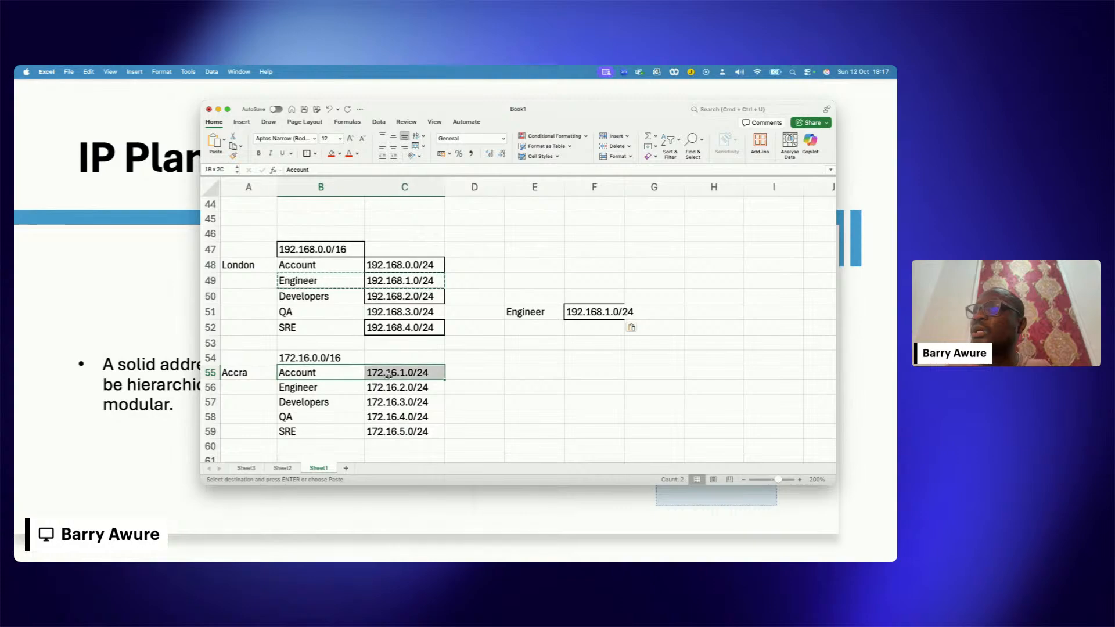
pyautogui.click(548, 297)
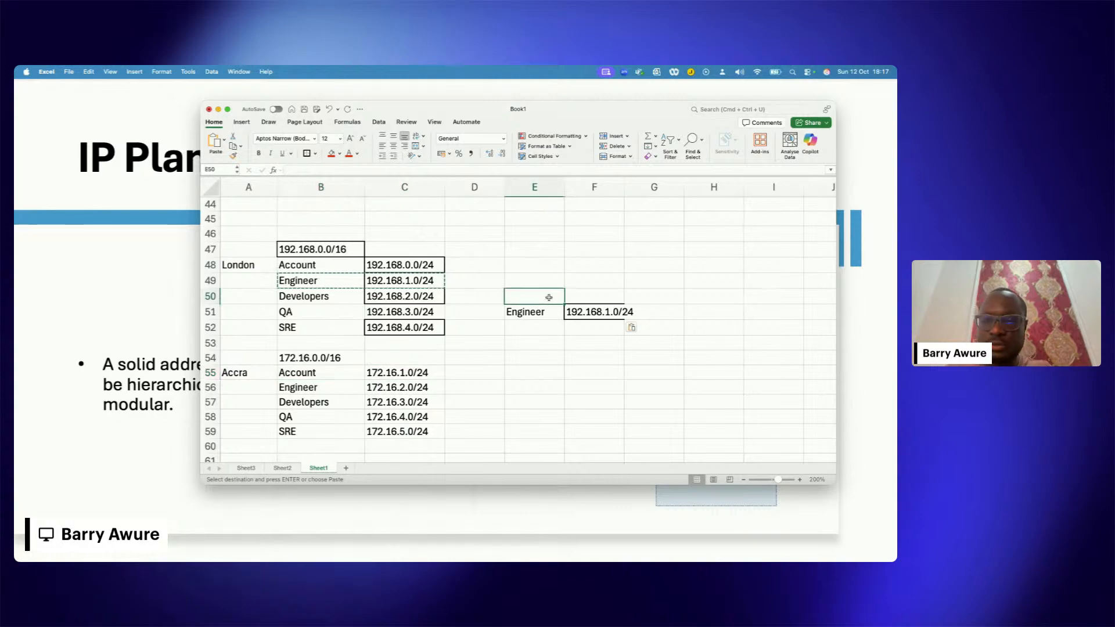
pyautogui.write('Lonmdon')
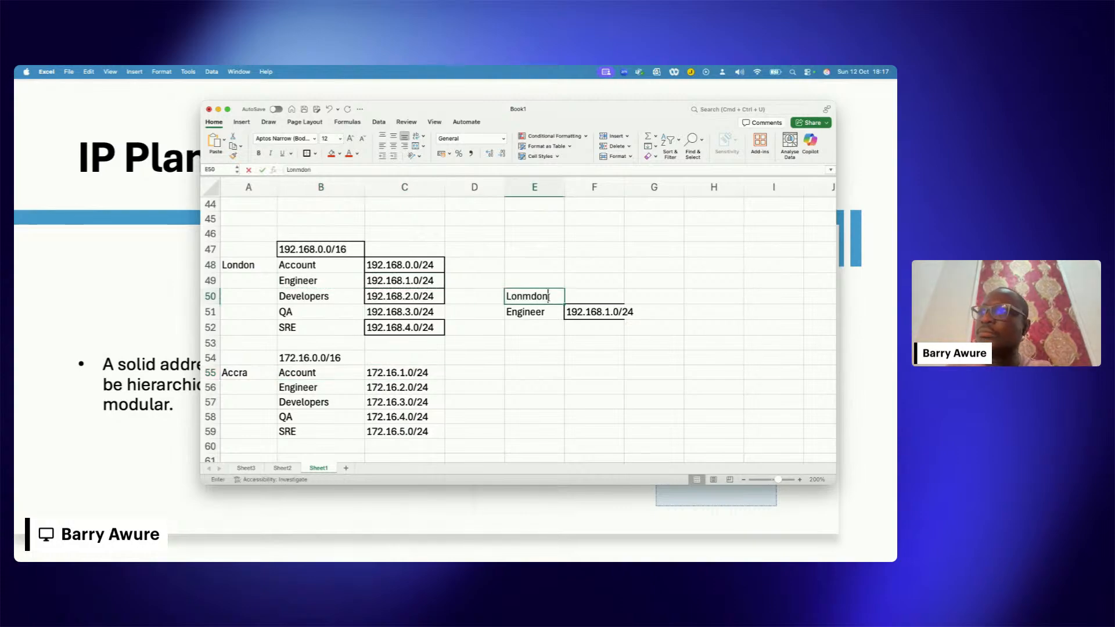
pyautogui.press('BackSpace')
pyautogui.press('BackSpace')
pyautogui.press('BackSpace')
pyautogui.press('BackSpace')
pyautogui.write('don')
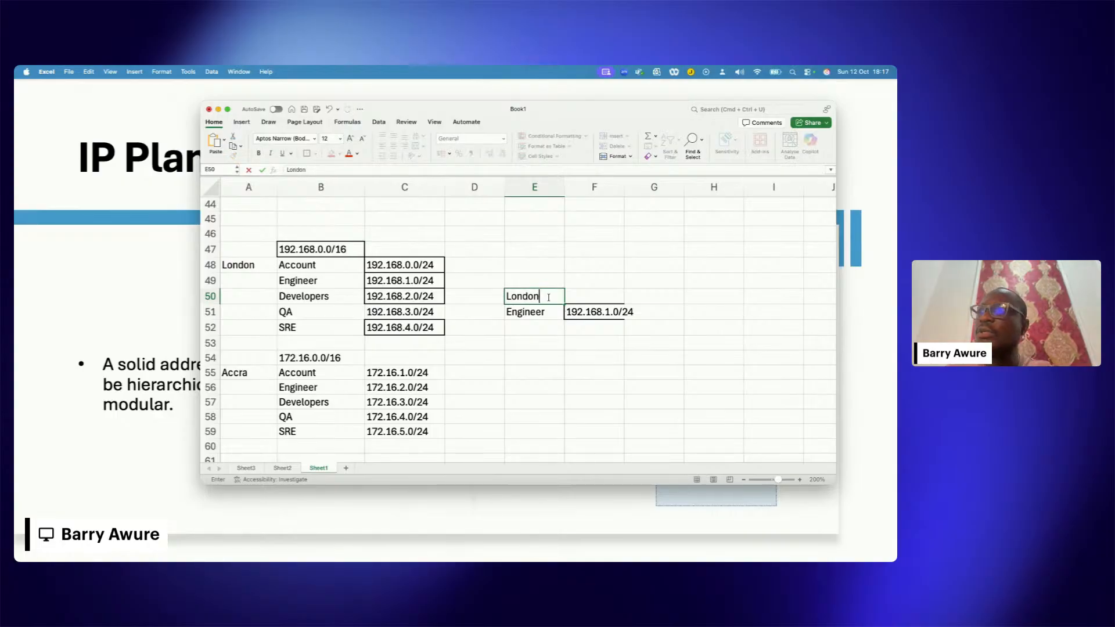
pyautogui.click(581, 372)
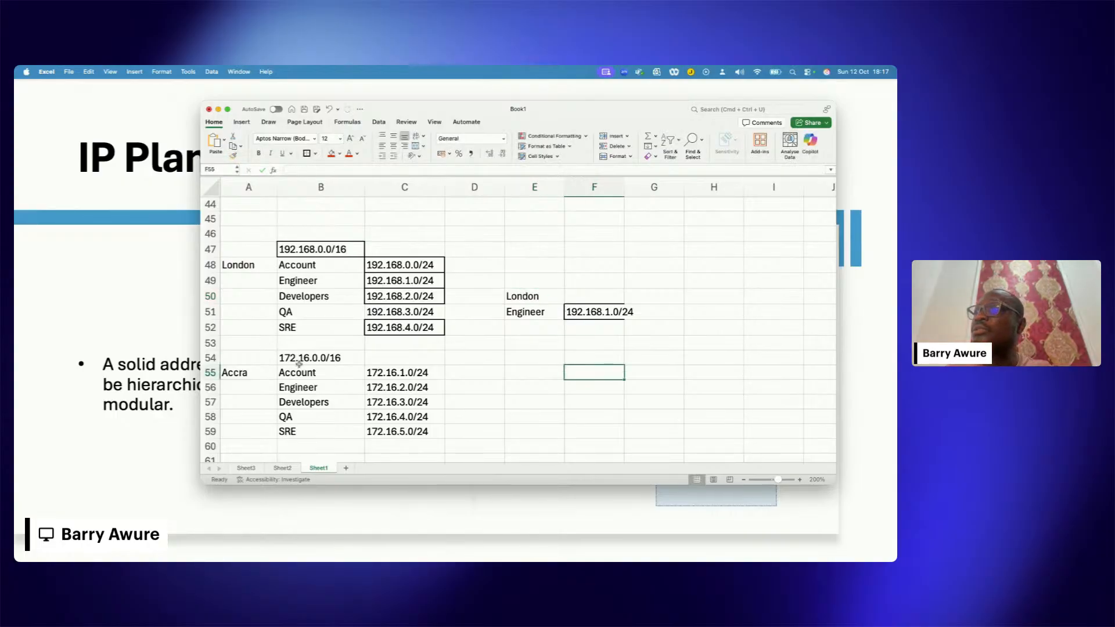
# Step: Copy the Accra network range and Account row from B54:C55 into G50:H51
pyautogui.moveTo(299, 364); pyautogui.dragTo(374, 370)
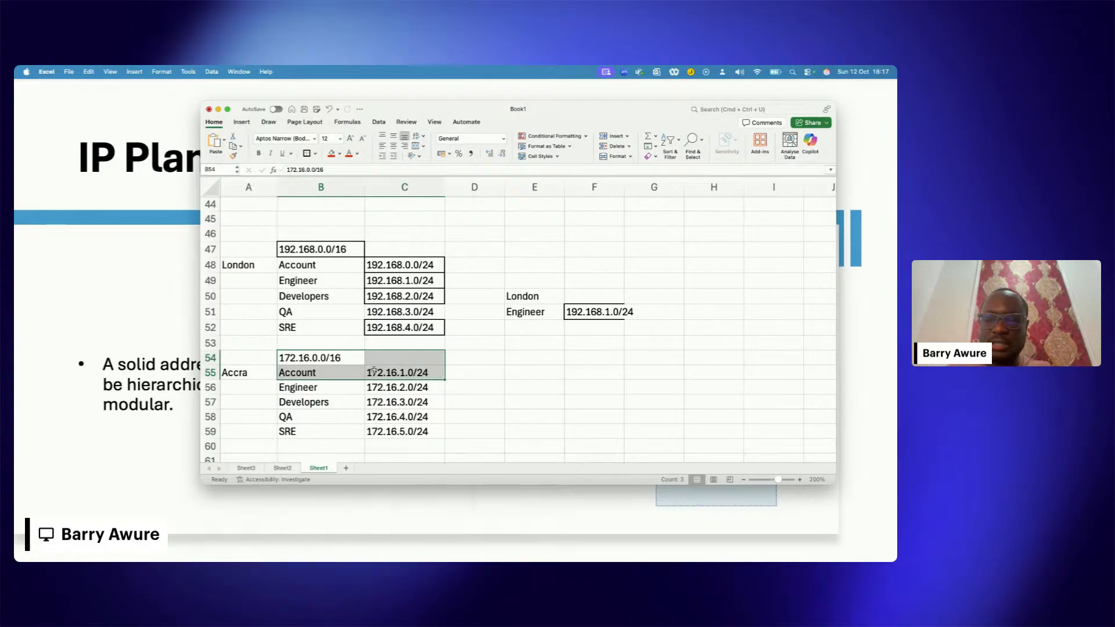
pyautogui.press('super+c')
pyautogui.click(660, 297)
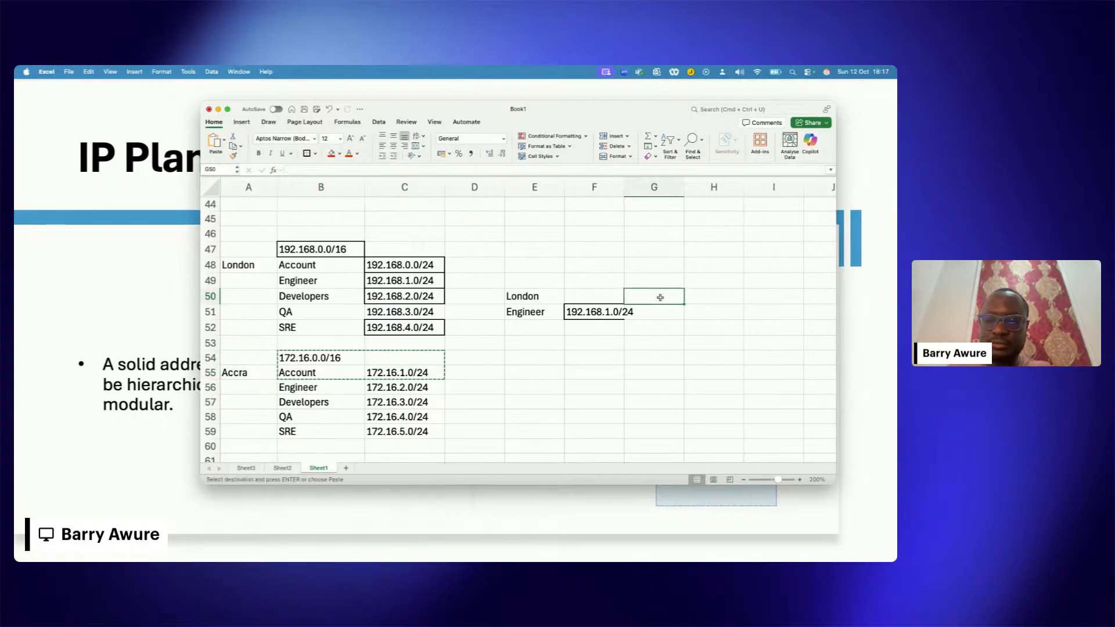
pyautogui.press('super+v')
pyautogui.click(685, 341)
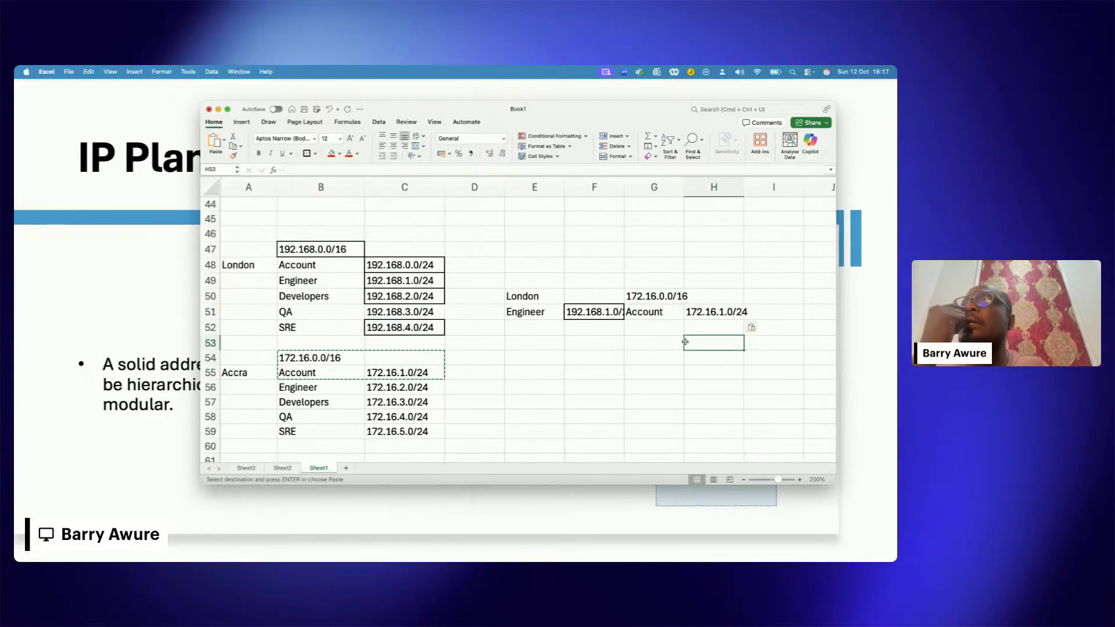
# Step: Replace the network range in G50 with the heading Accra and widen column F to fit the Engineer subnet
pyautogui.click(651, 297)
pyautogui.write('A')
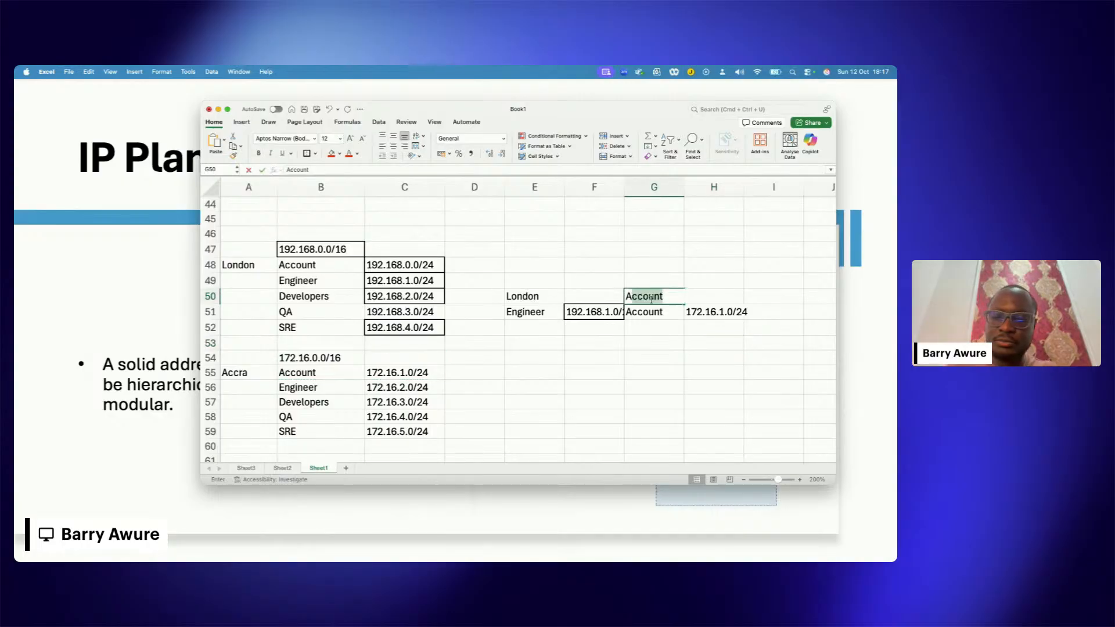
pyautogui.write('ccra')
pyautogui.click(696, 372)
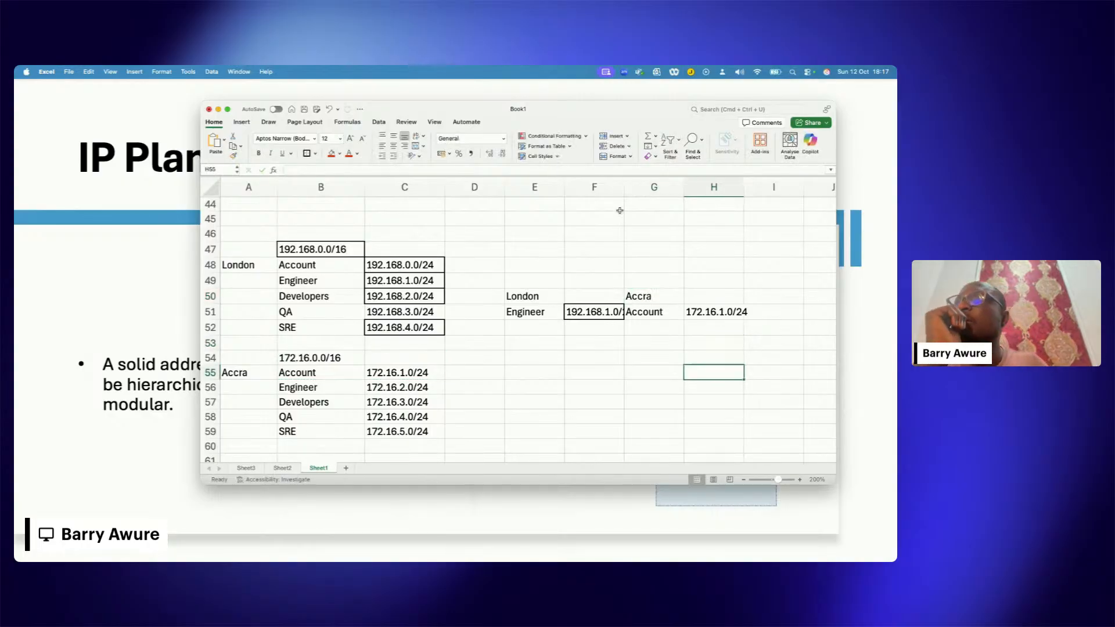
pyautogui.moveTo(624, 189); pyautogui.dragTo(643, 189)
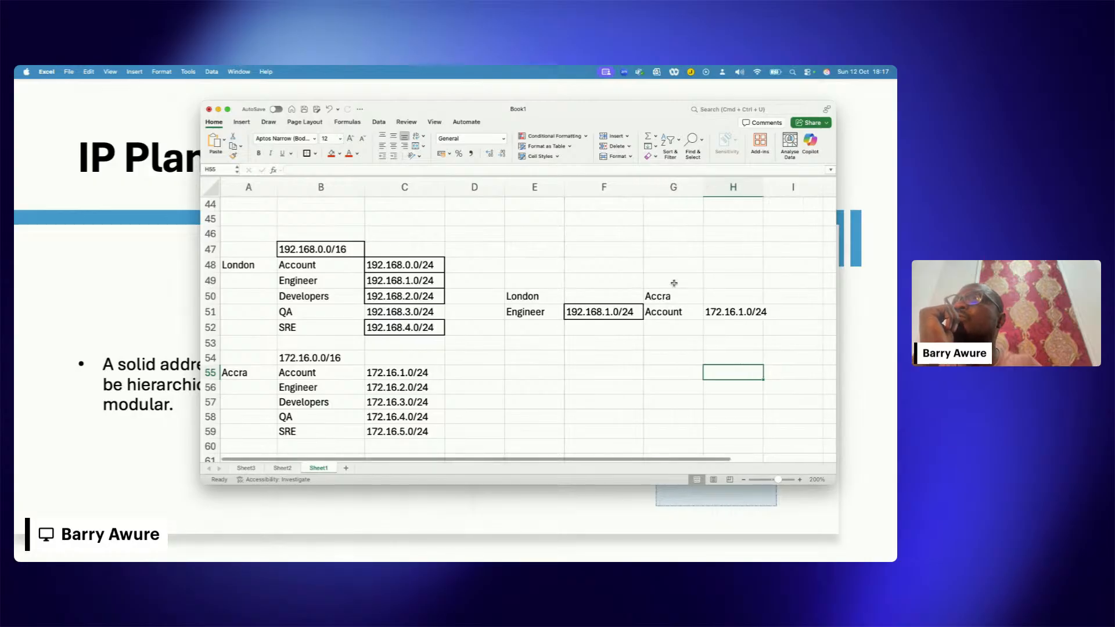
# Step: Review the copied Engineer entry against the Engineer, Developers and QA departments in the London list
pyautogui.click(617, 314)
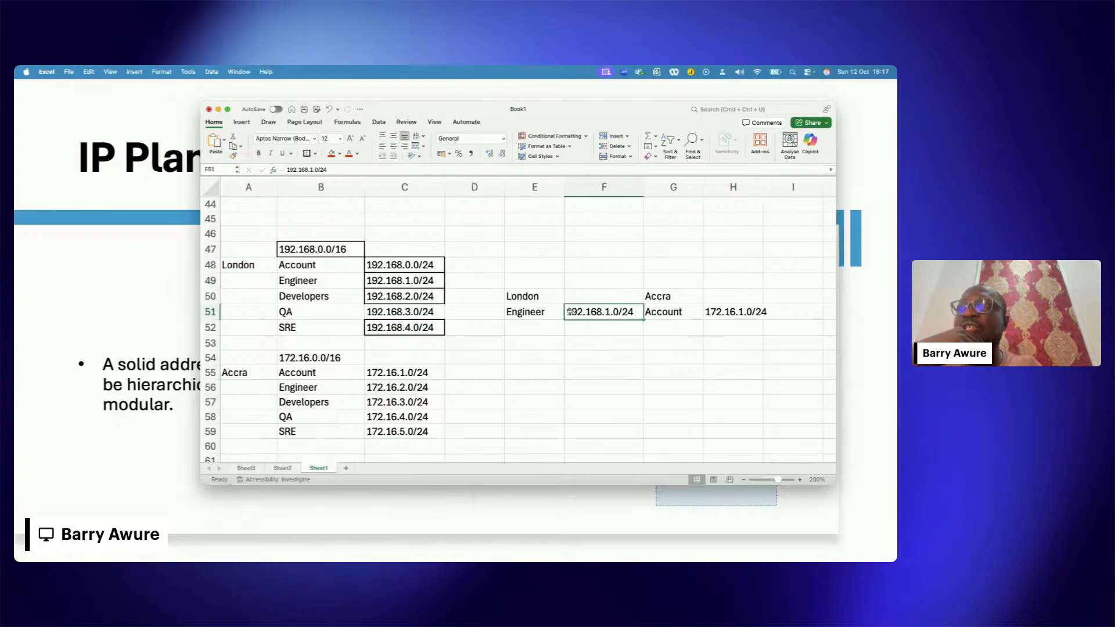
pyautogui.moveTo(547, 314); pyautogui.dragTo(580, 314)
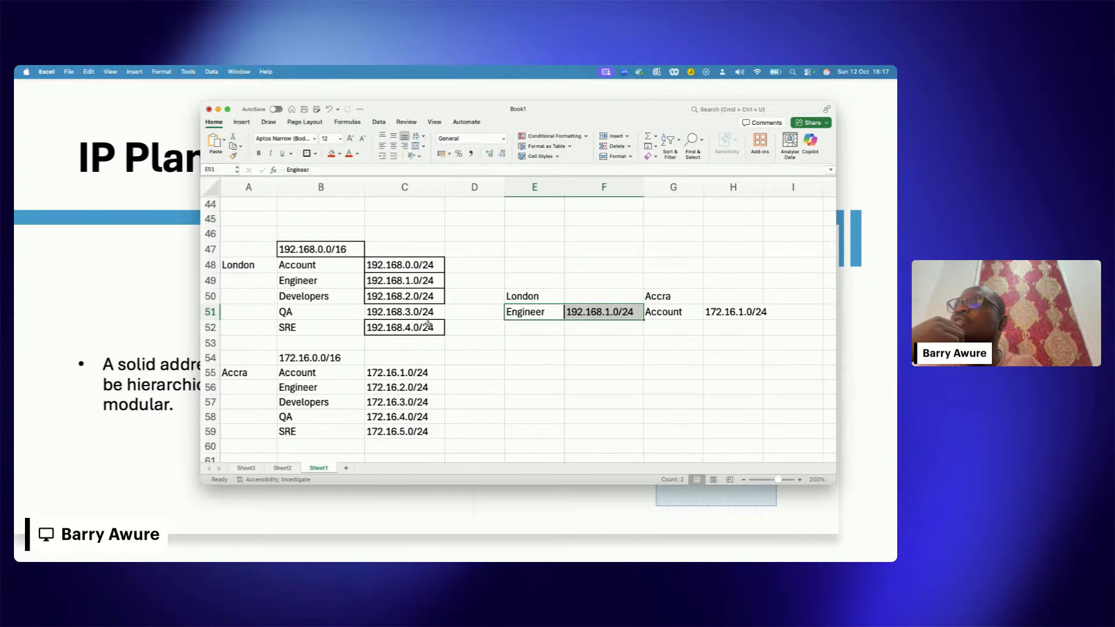
pyautogui.click(319, 284)
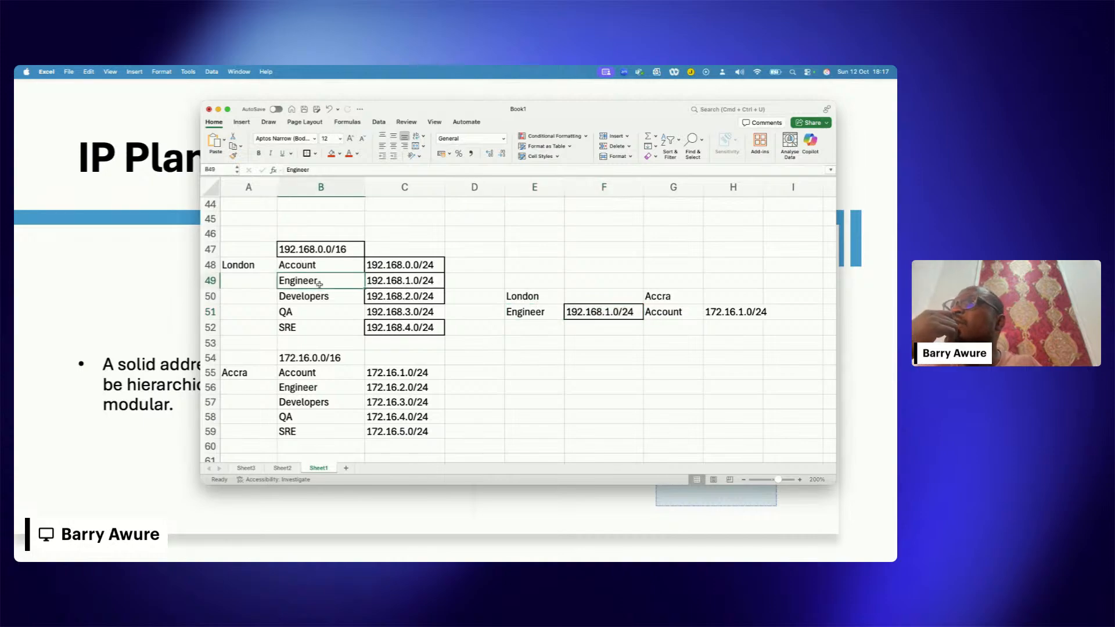
pyautogui.click(335, 311)
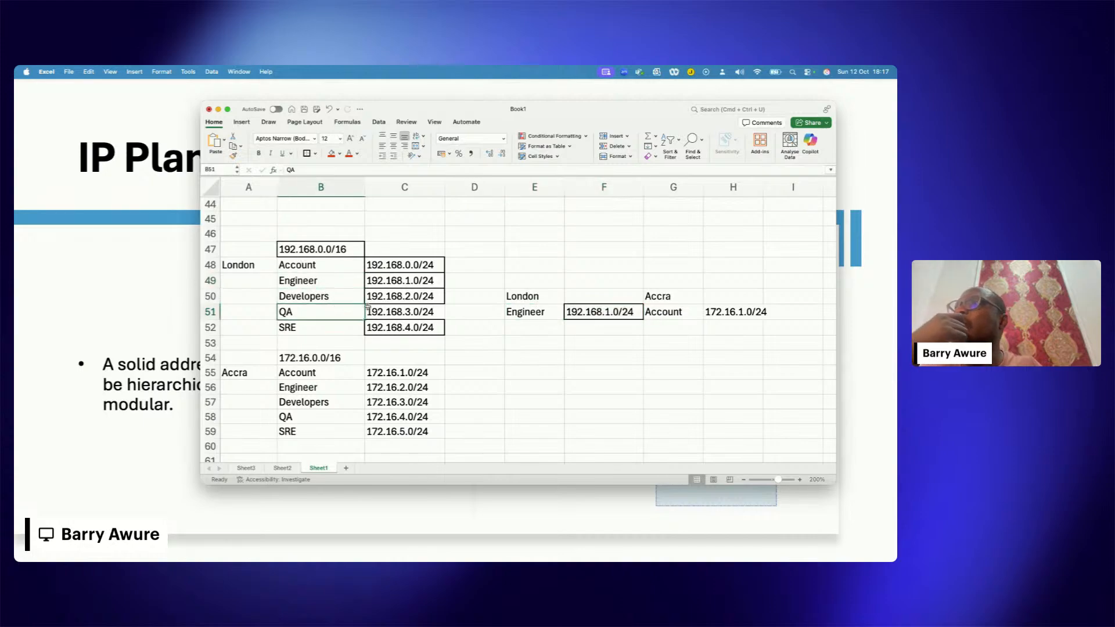
pyautogui.click(322, 281)
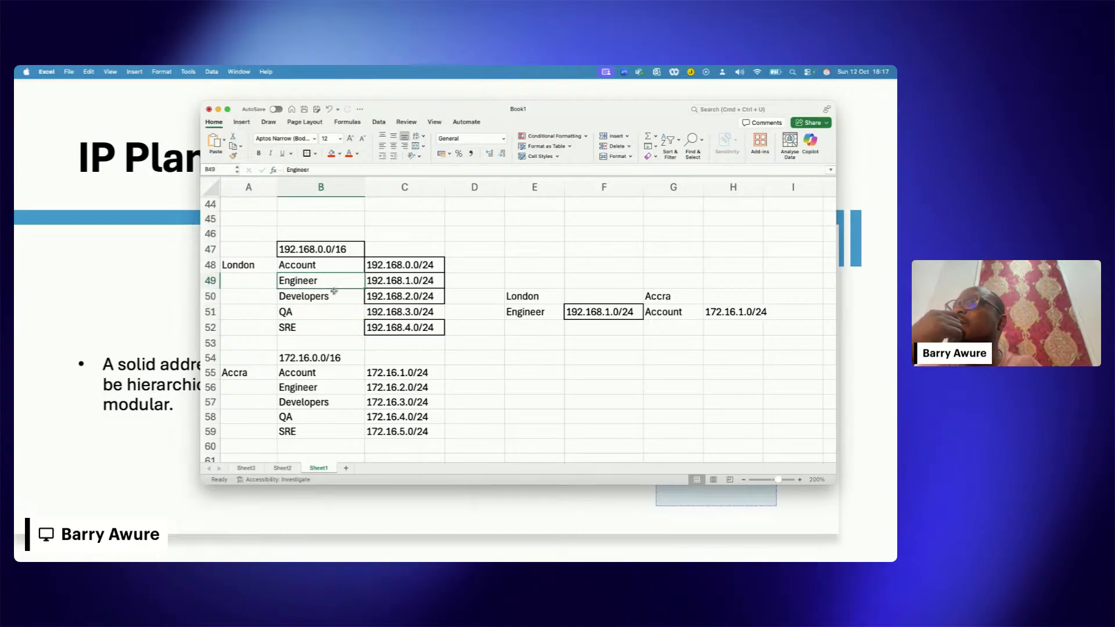
pyautogui.click(332, 299)
pyautogui.moveTo(331, 280); pyautogui.dragTo(335, 293)
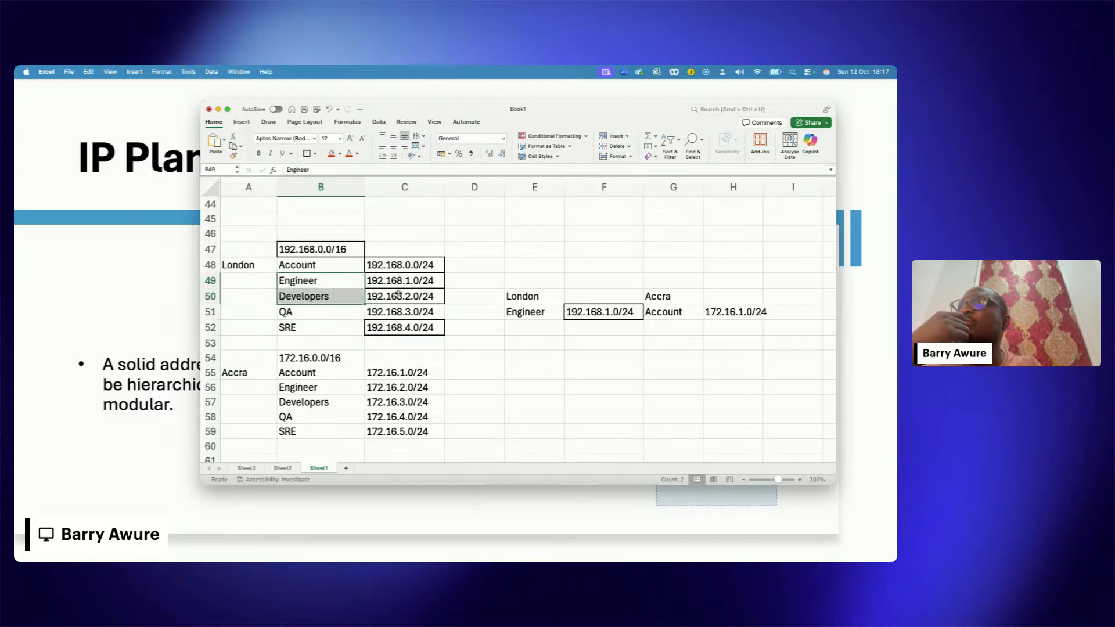
# Step: Copy the London Developers label and its subnet from B50:C50 into E52:F52
pyautogui.click(337, 308)
pyautogui.moveTo(326, 297); pyautogui.dragTo(384, 295)
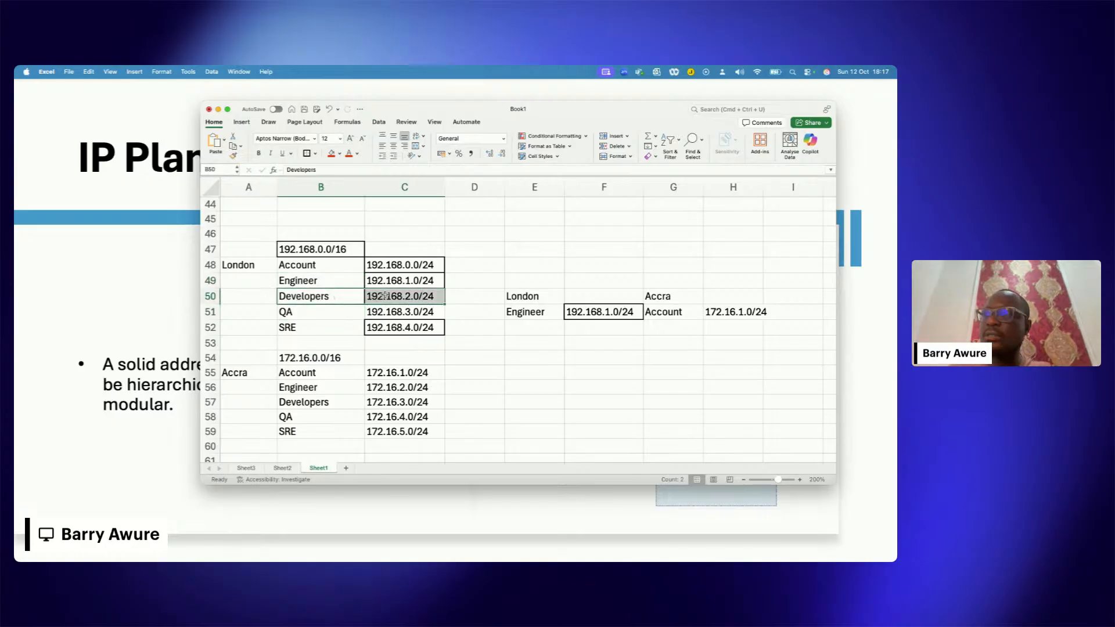
pyautogui.press('super+c')
pyautogui.click(521, 328)
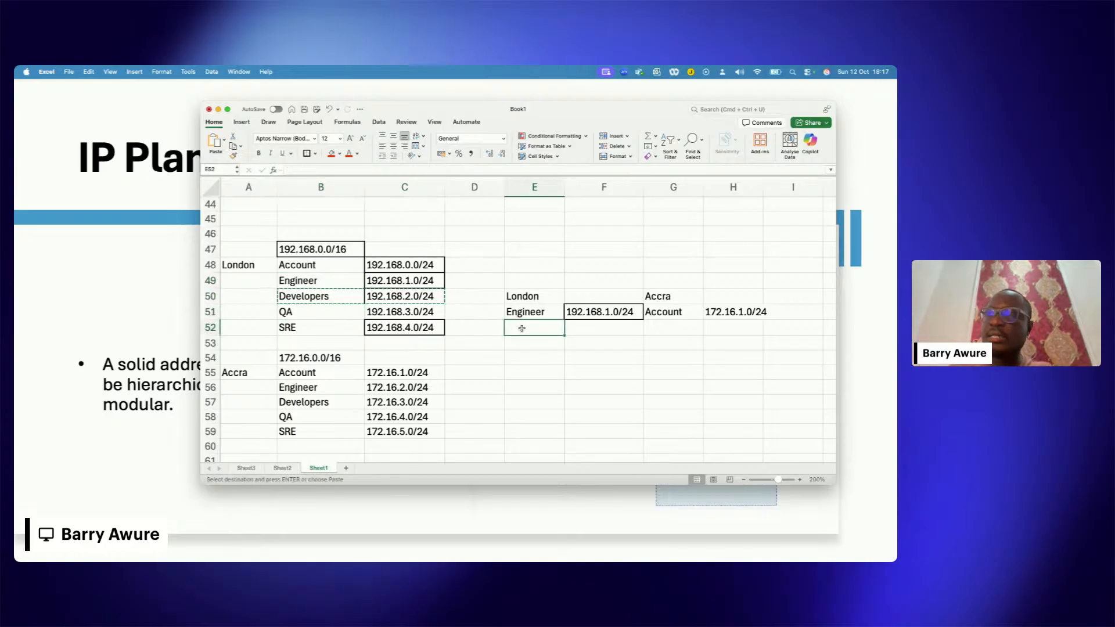
pyautogui.press('super+v')
pyautogui.click(577, 352)
# Step: Compare the London Engineer and Developers subnets in E50:F52 with the Accra Account subnet in G50:H51
pyautogui.click(538, 313)
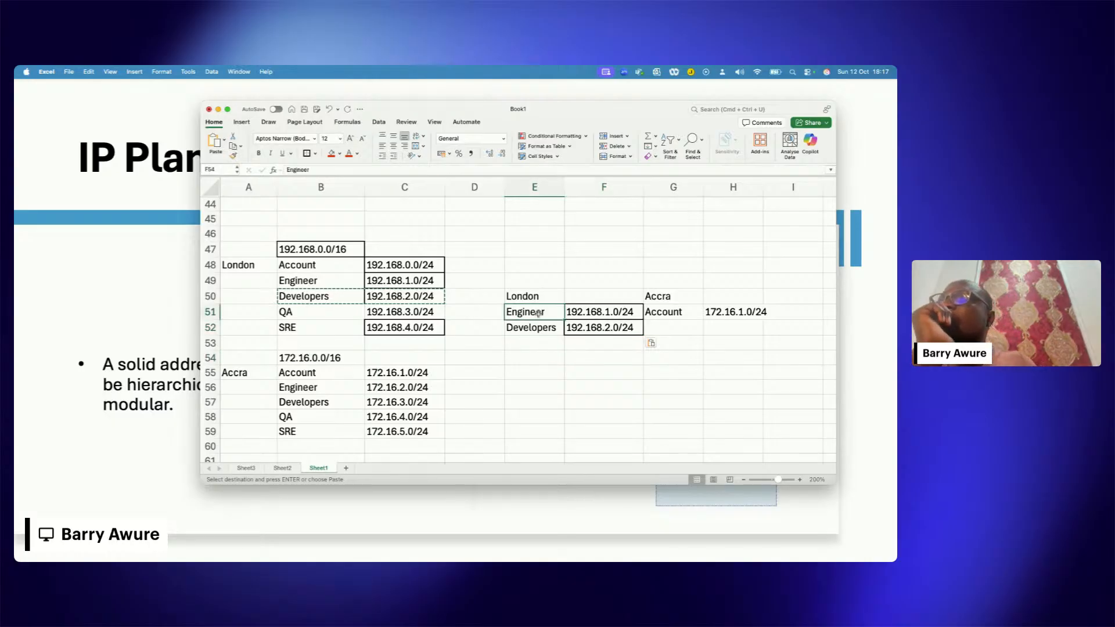
pyautogui.moveTo(538, 313); pyautogui.dragTo(578, 329)
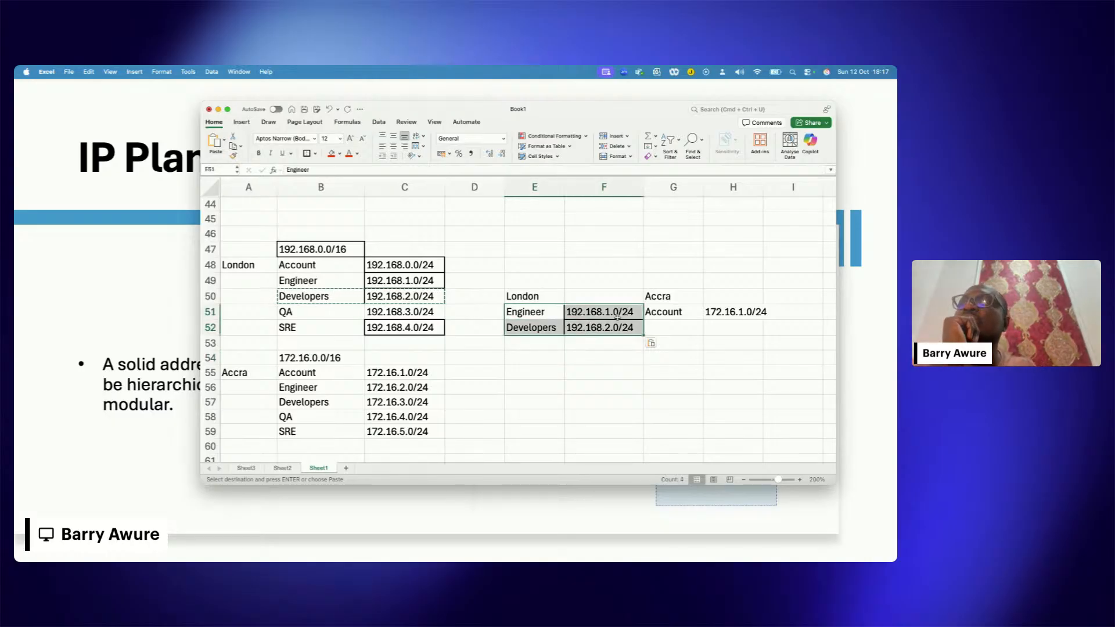
pyautogui.moveTo(660, 314); pyautogui.dragTo(717, 318)
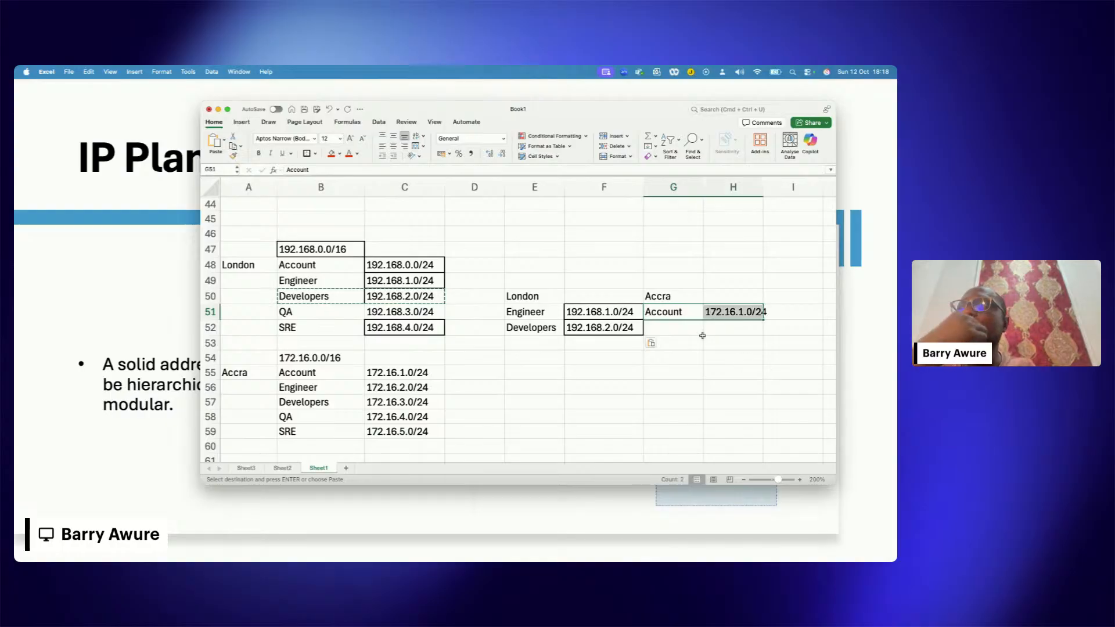
pyautogui.moveTo(606, 317); pyautogui.dragTo(610, 332)
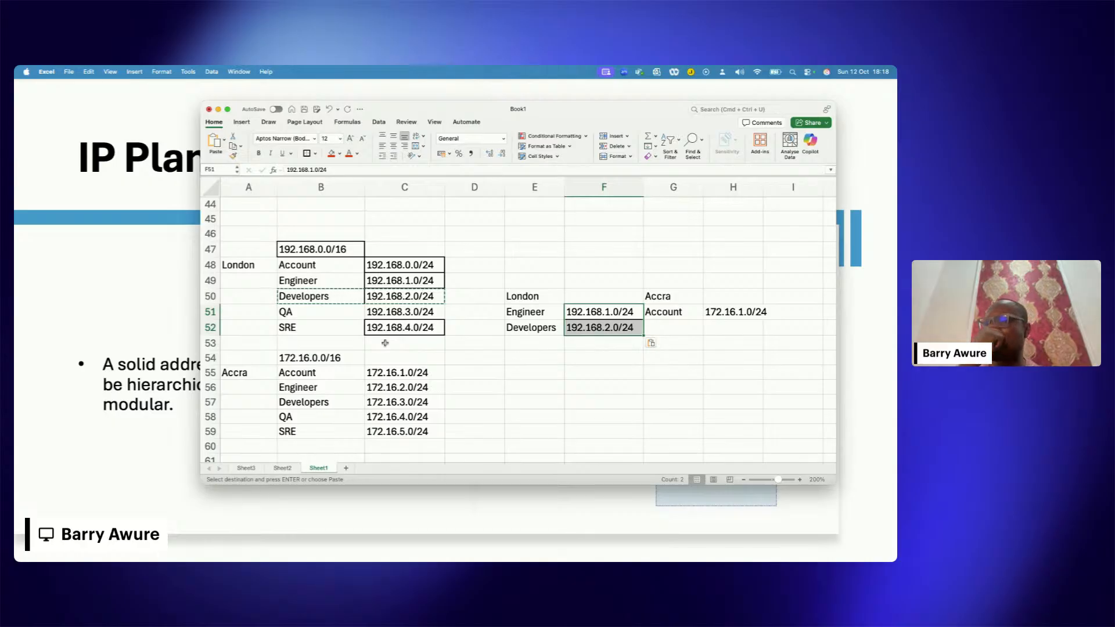
pyautogui.click(560, 387)
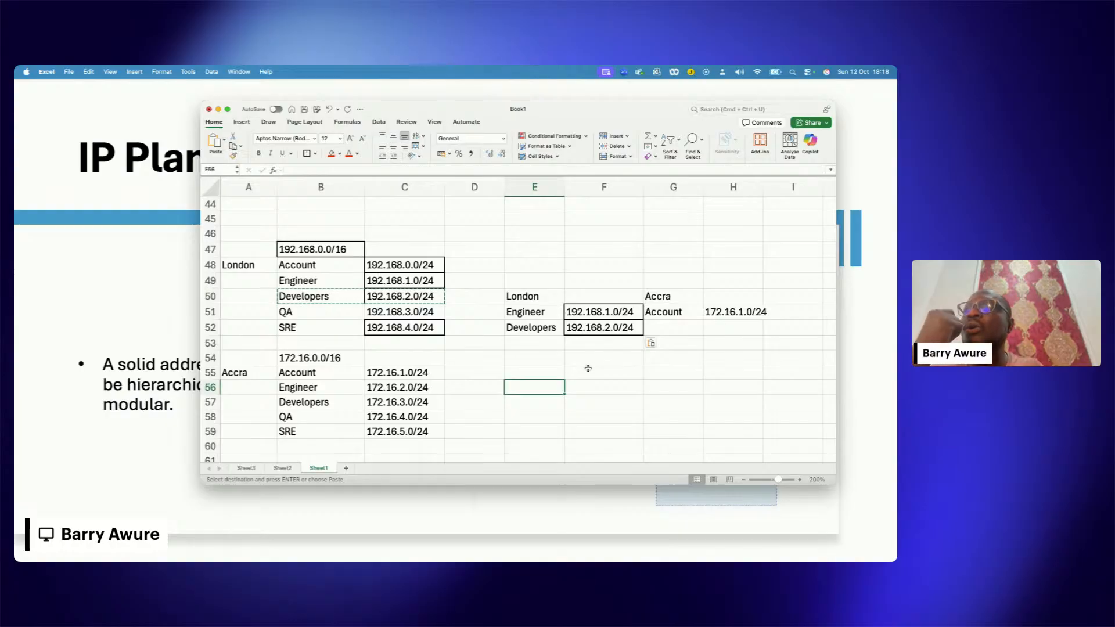
pyautogui.scroll(-1, 592, 366)
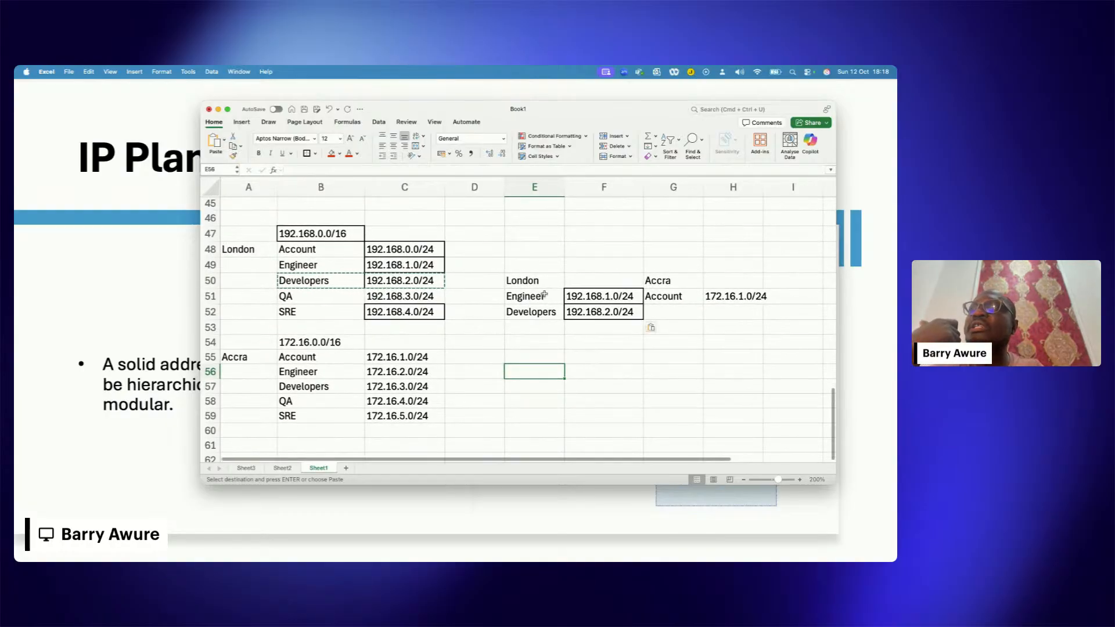
pyautogui.moveTo(525, 280); pyautogui.dragTo(601, 314)
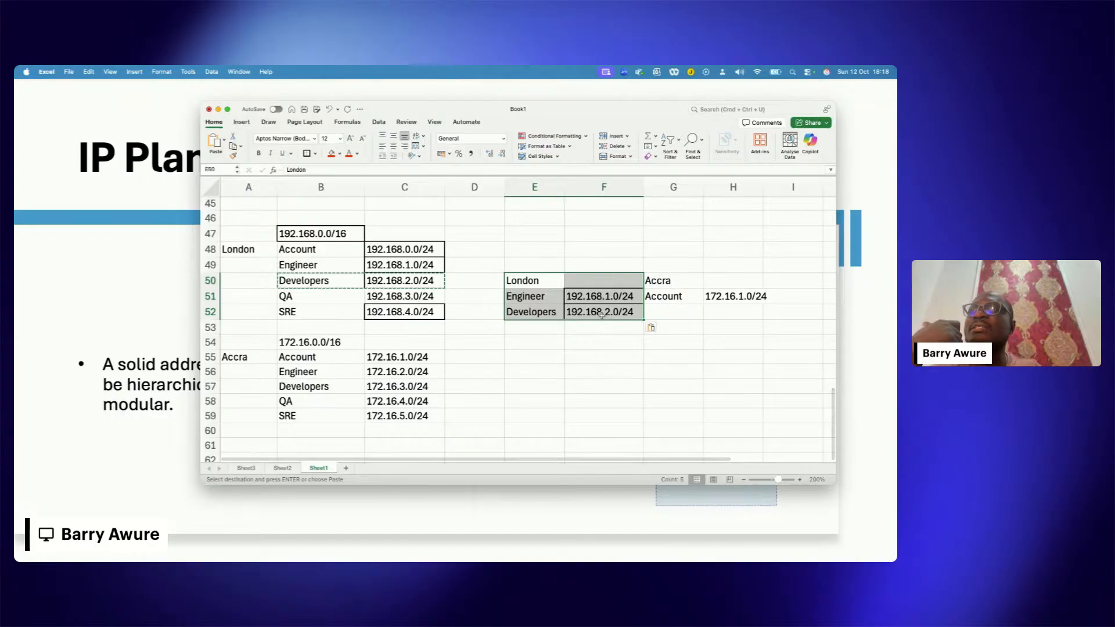
pyautogui.doubleClick(578, 297)
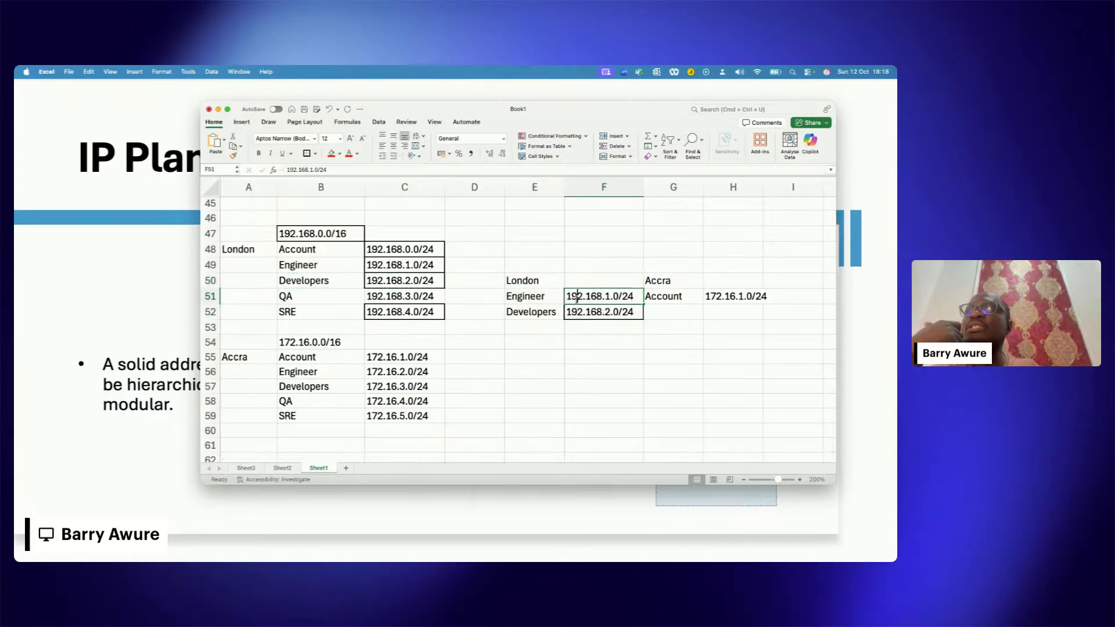
pyautogui.click(610, 297)
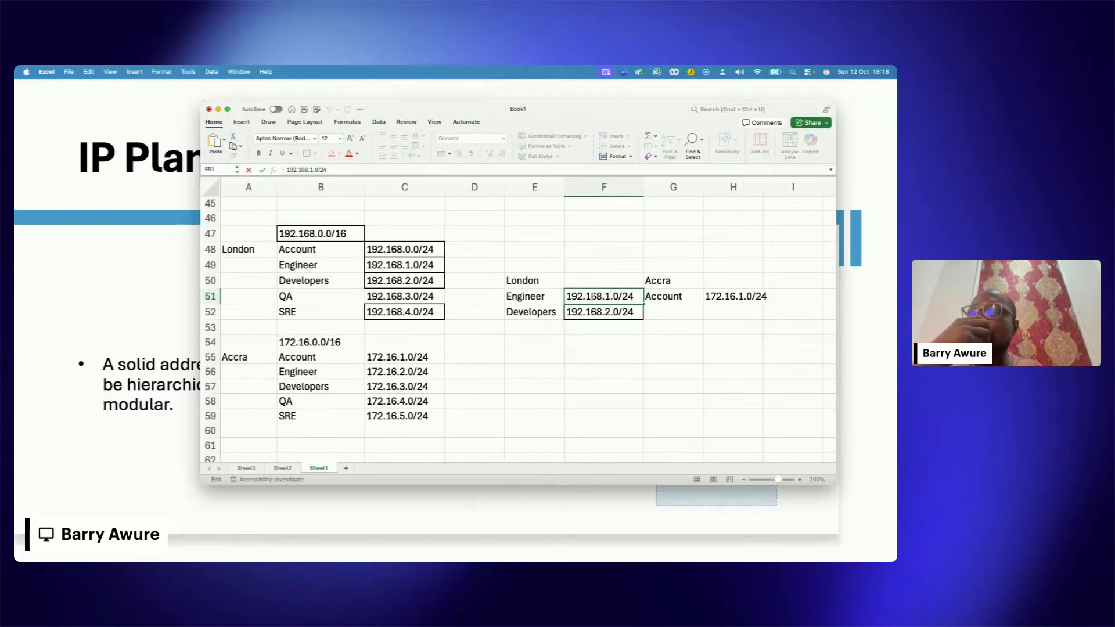
pyautogui.moveTo(575, 298); pyautogui.dragTo(608, 312)
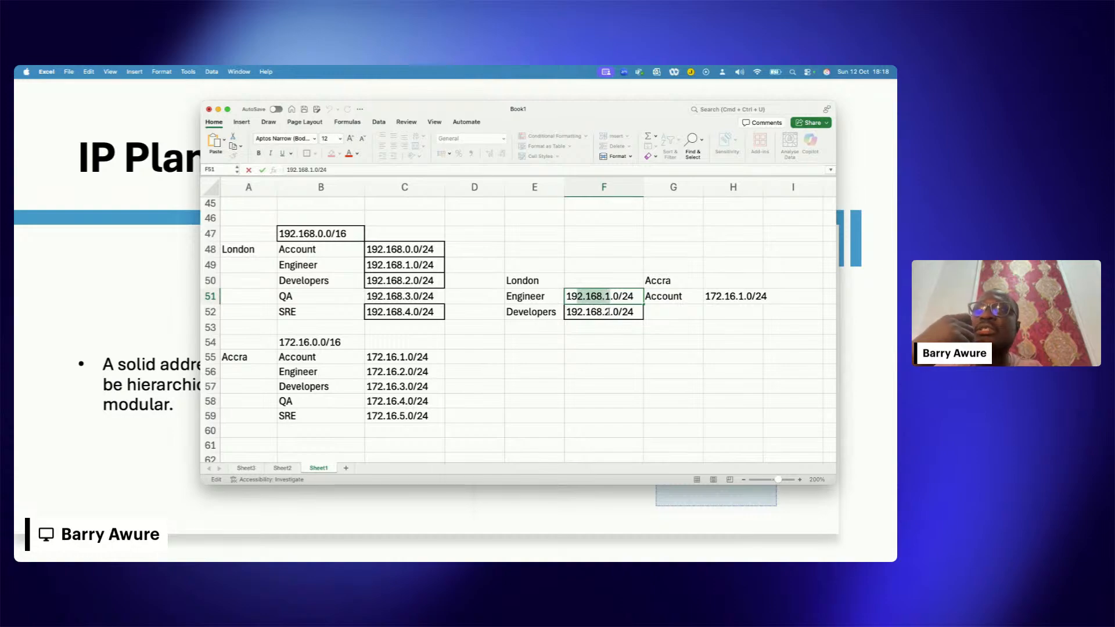
pyautogui.click(682, 298)
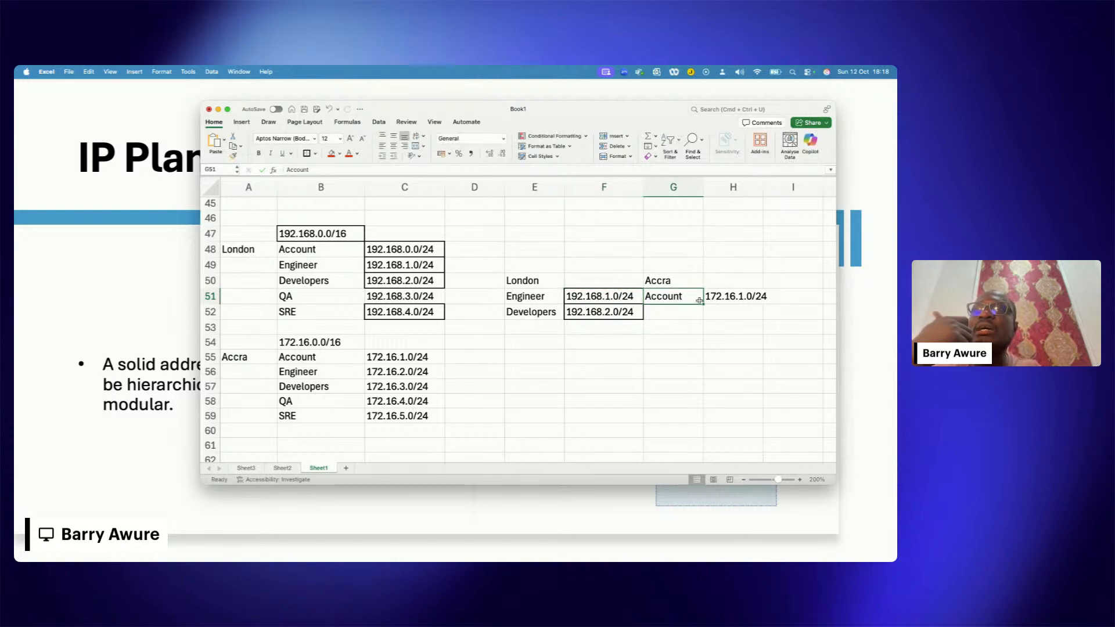
pyautogui.click(611, 303)
pyautogui.moveTo(611, 305); pyautogui.dragTo(612, 311)
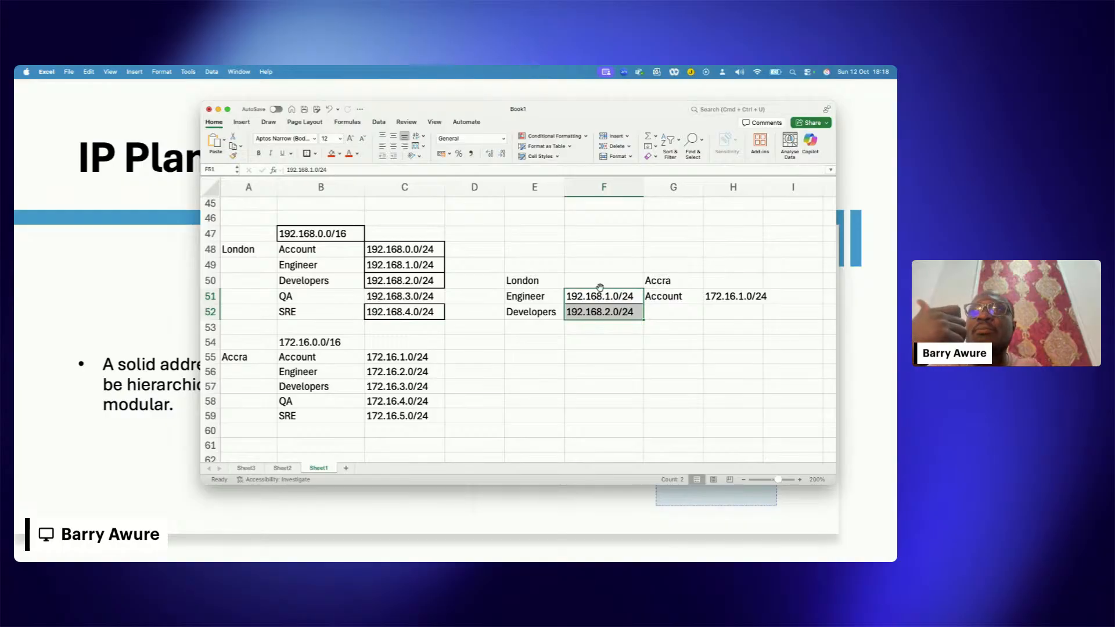
# Step: Examine the London departments and subnets in B48:C52 against the Engineer and Developers entries in E51:F52
pyautogui.click(370, 250)
pyautogui.moveTo(345, 253); pyautogui.dragTo(397, 313)
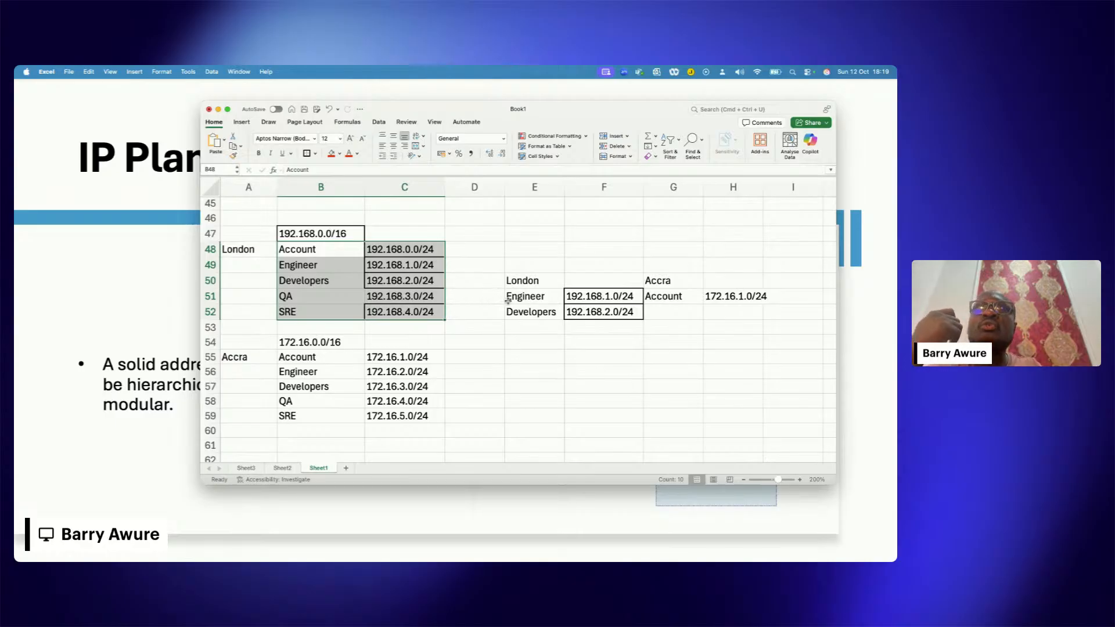
pyautogui.moveTo(509, 300); pyautogui.dragTo(570, 306)
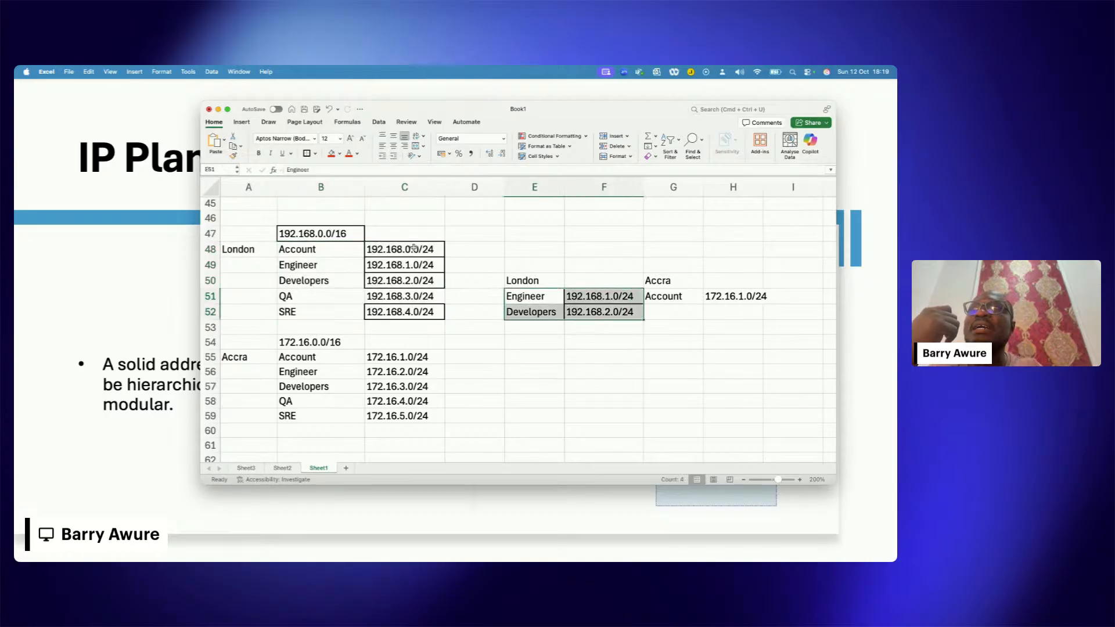
pyautogui.moveTo(414, 248); pyautogui.dragTo(413, 312)
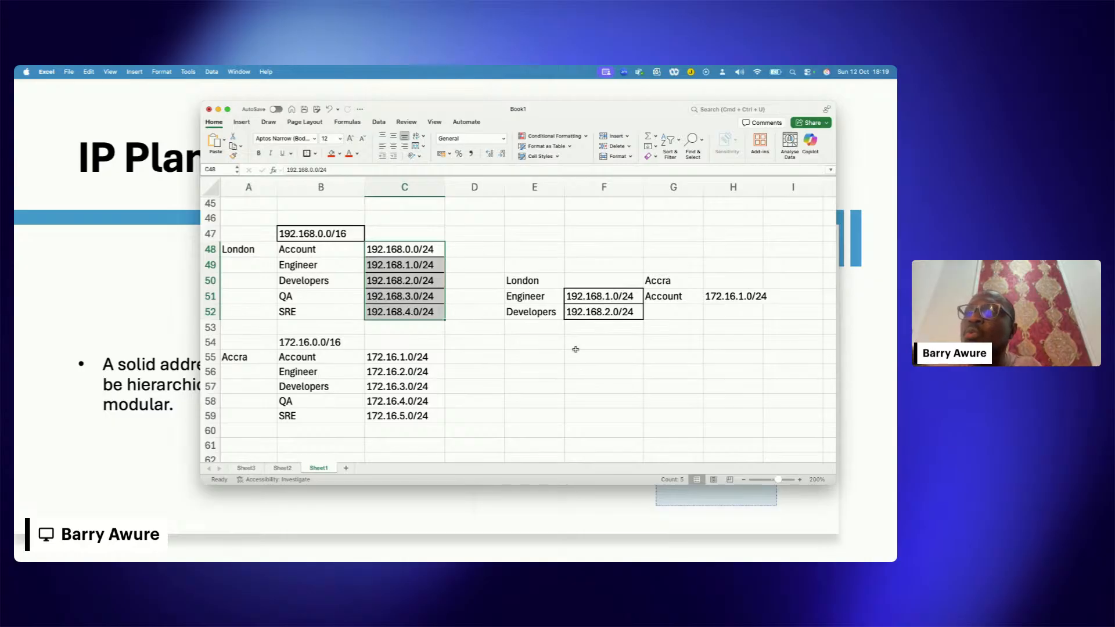
pyautogui.click(606, 366)
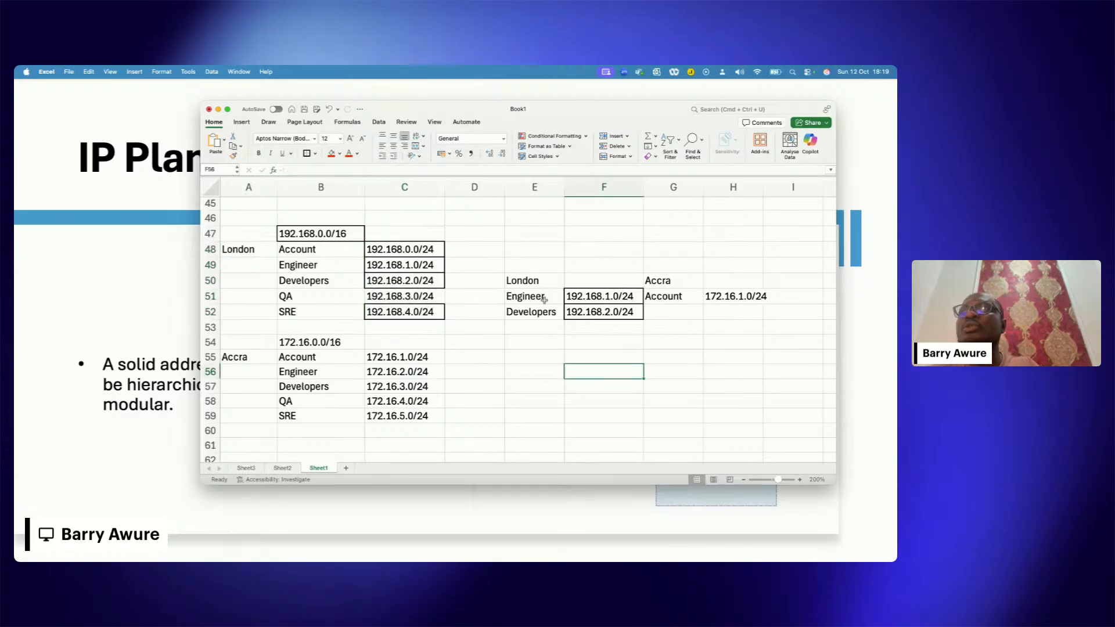
# Step: Compare the Engineer and Developers subnets in F51:F52 with the London Account subnet in row 48
pyautogui.moveTo(544, 300); pyautogui.dragTo(599, 329)
pyautogui.click(565, 296)
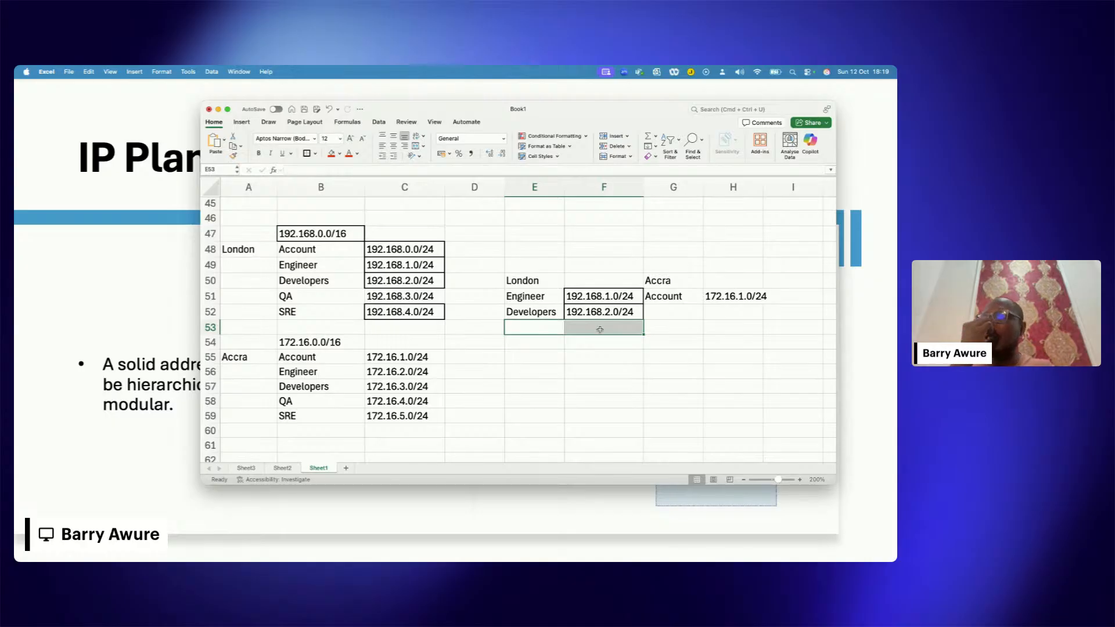
pyautogui.click(593, 296)
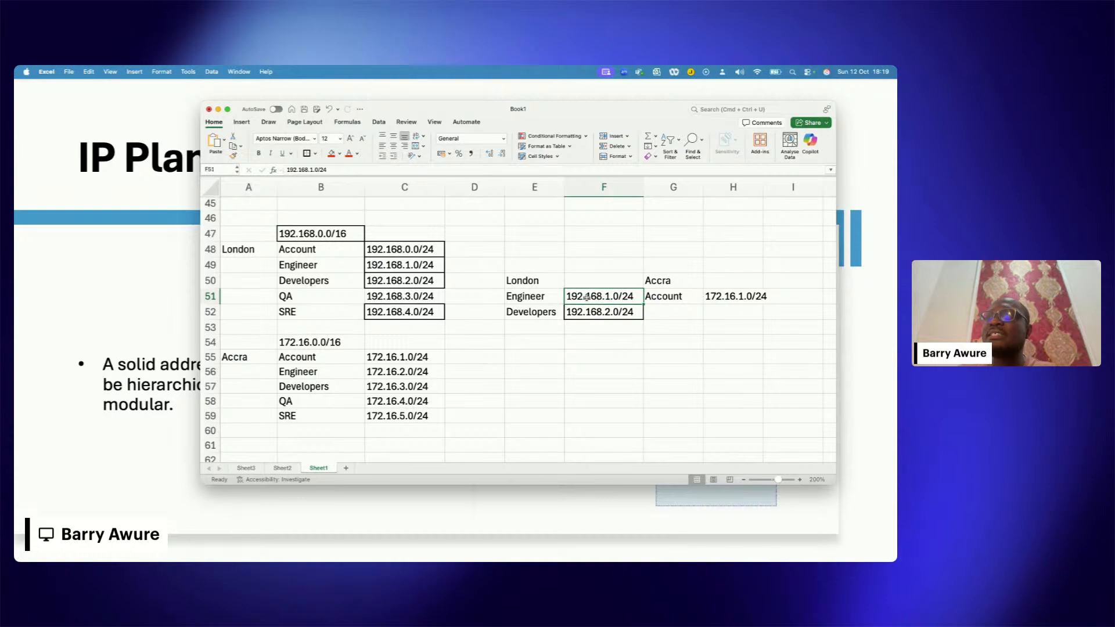
pyautogui.moveTo(593, 295); pyautogui.dragTo(599, 312)
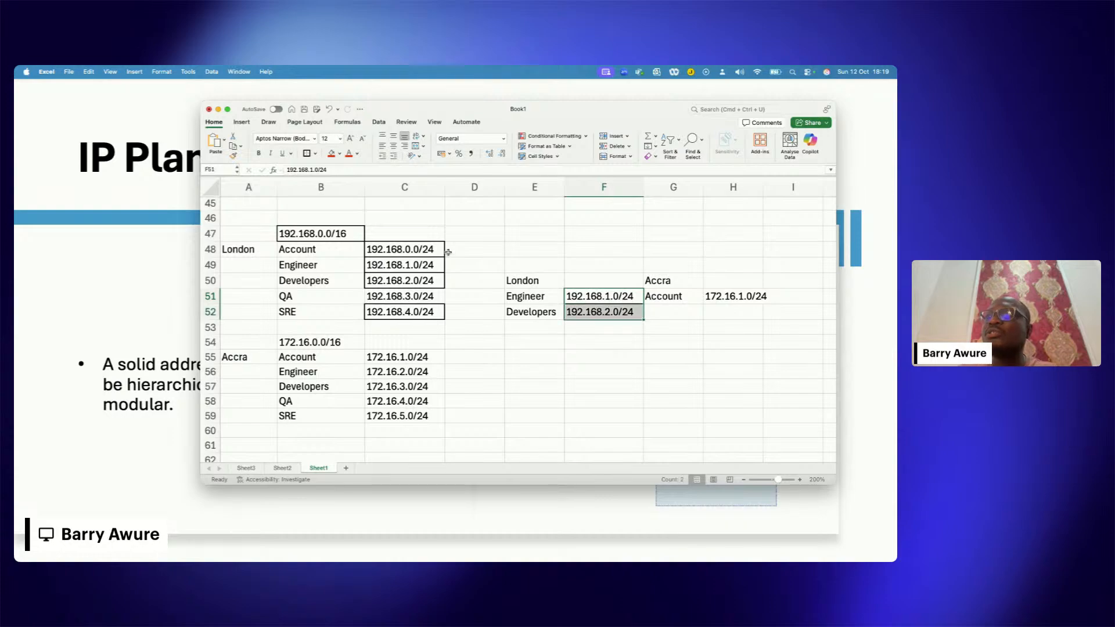
pyautogui.click(596, 296)
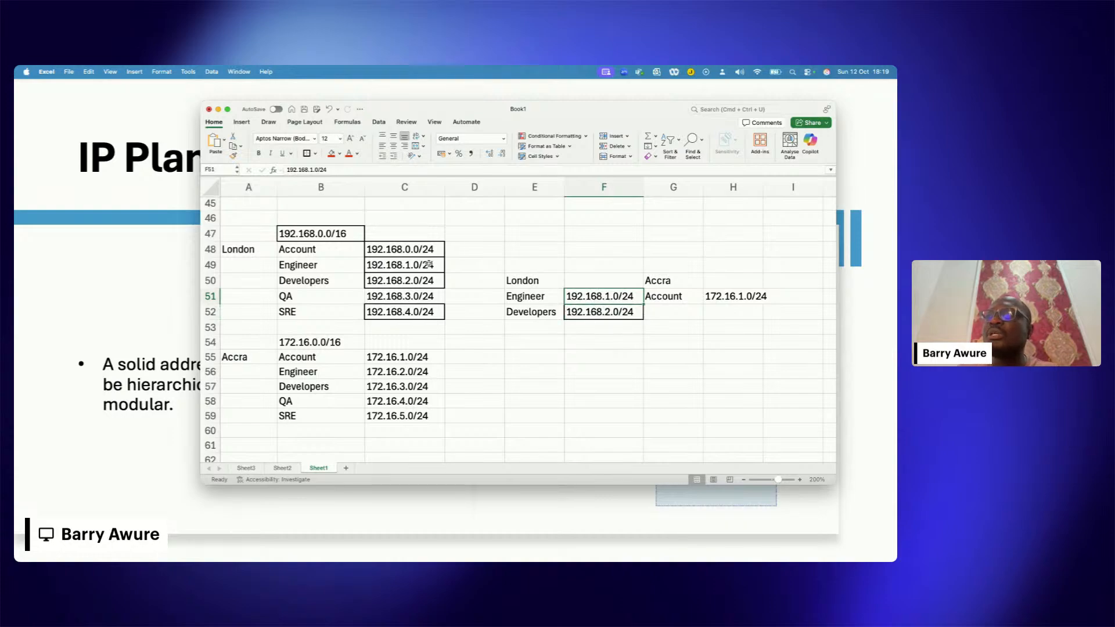
pyautogui.click(411, 249)
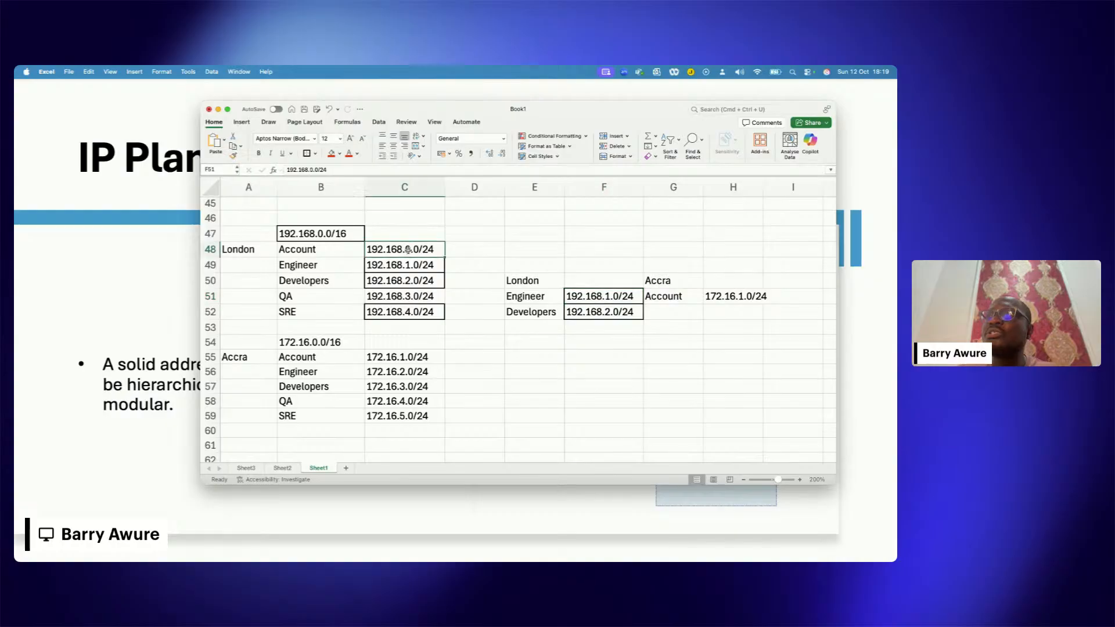
pyautogui.click(212, 249)
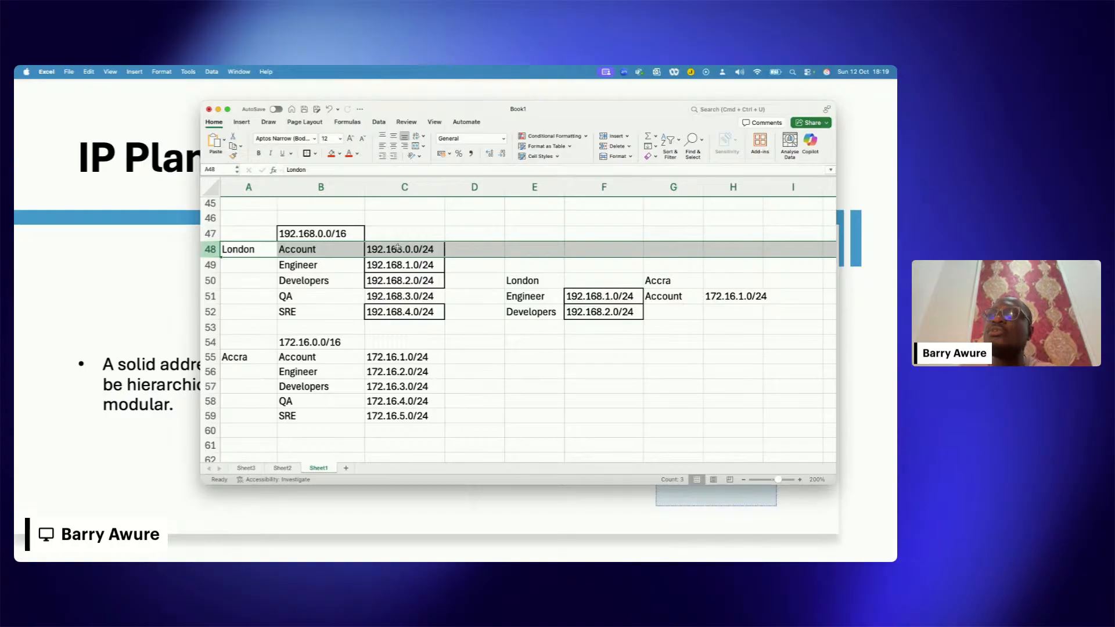
pyautogui.click(532, 301)
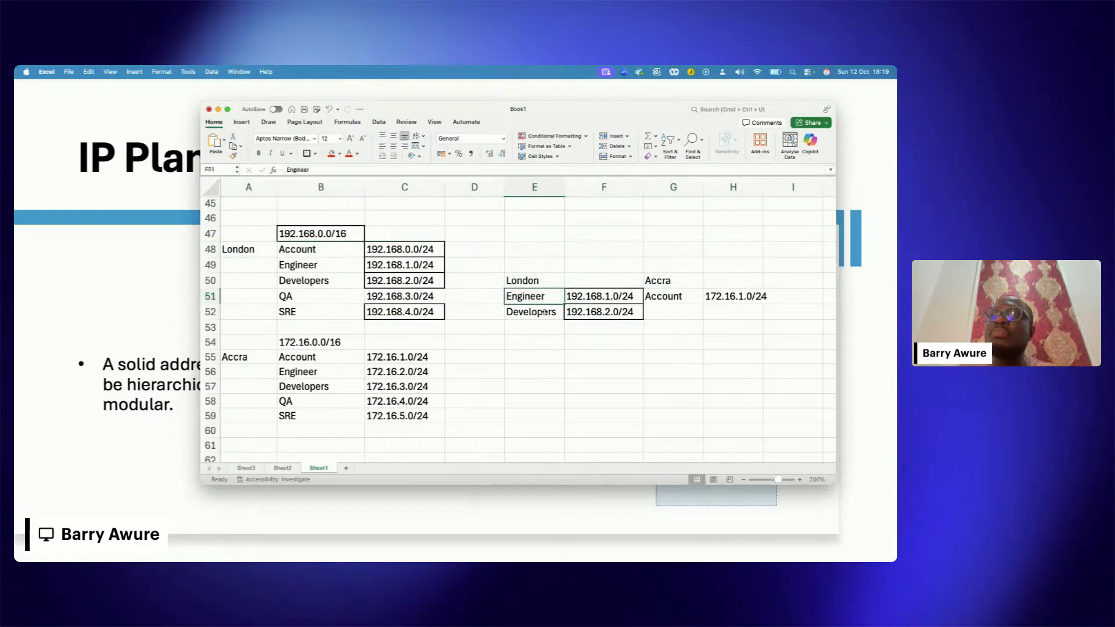
pyautogui.moveTo(544, 313)
pyautogui.mouseDown()
pyautogui.moveTo(593, 312)
pyautogui.moveTo(585, 295)
pyautogui.mouseUp()
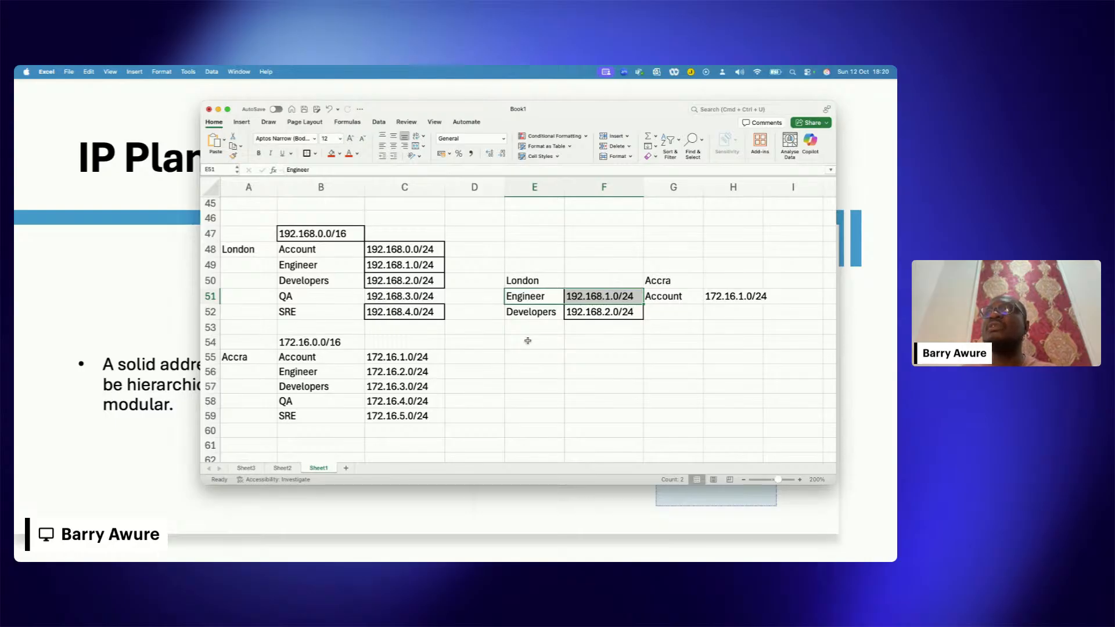
pyautogui.moveTo(528, 340); pyautogui.dragTo(691, 345)
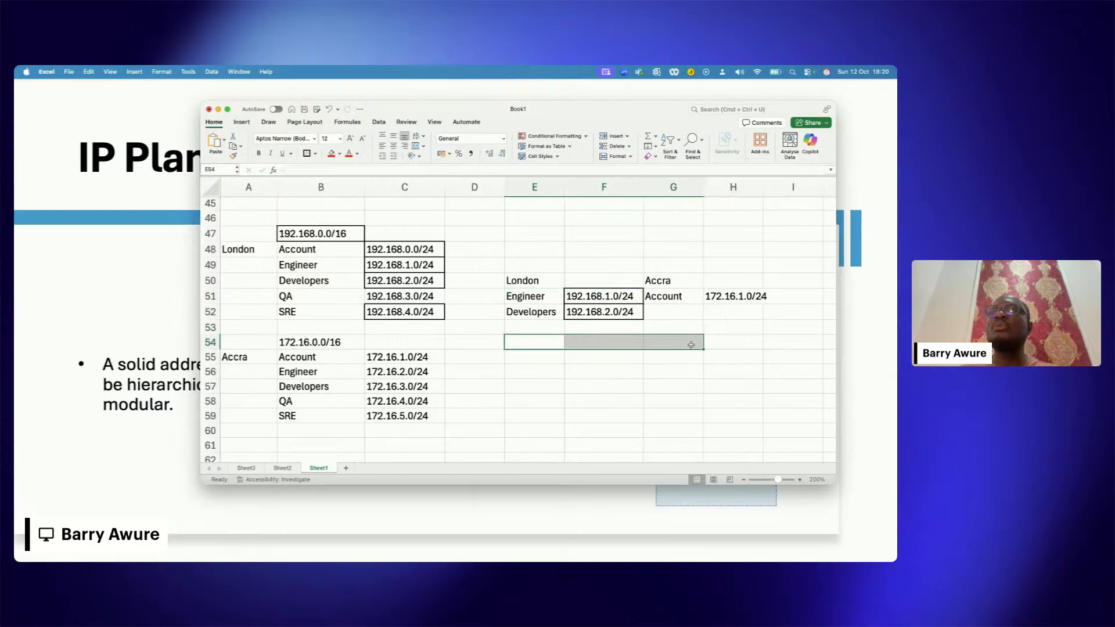
pyautogui.click(581, 342)
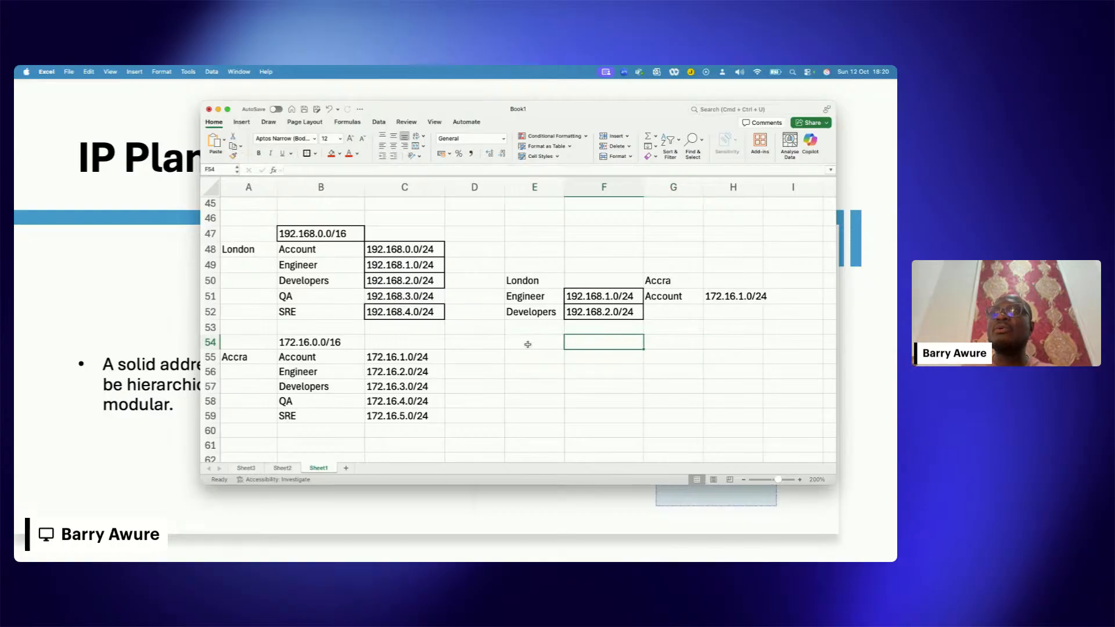
pyautogui.click(528, 343)
pyautogui.click(530, 357)
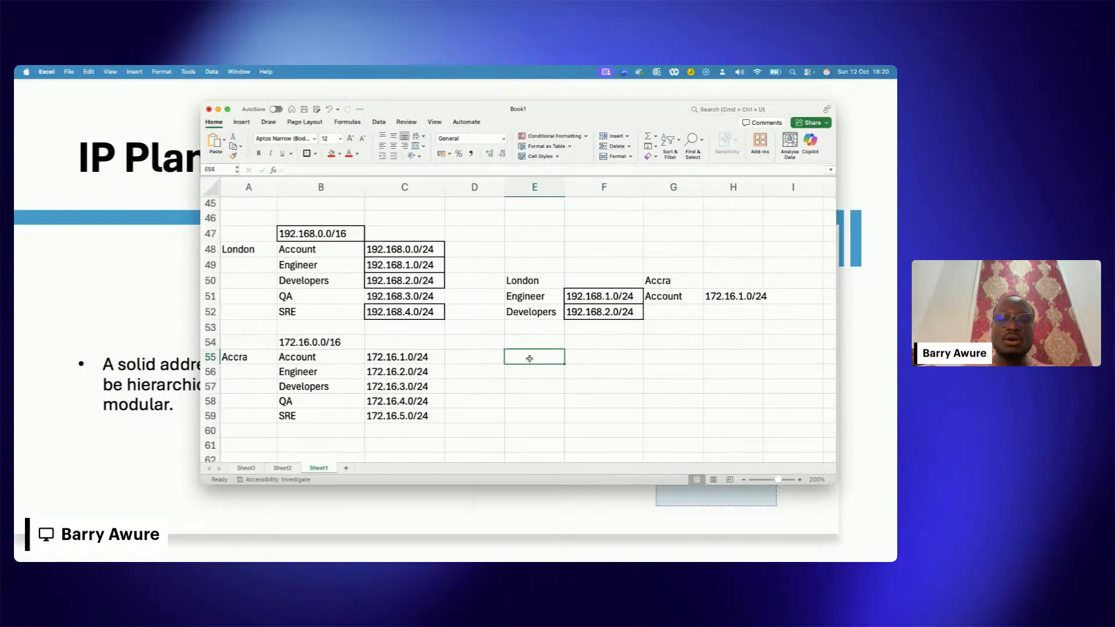
pyautogui.press('Down')
pyautogui.press('Up')
pyautogui.press('Up')
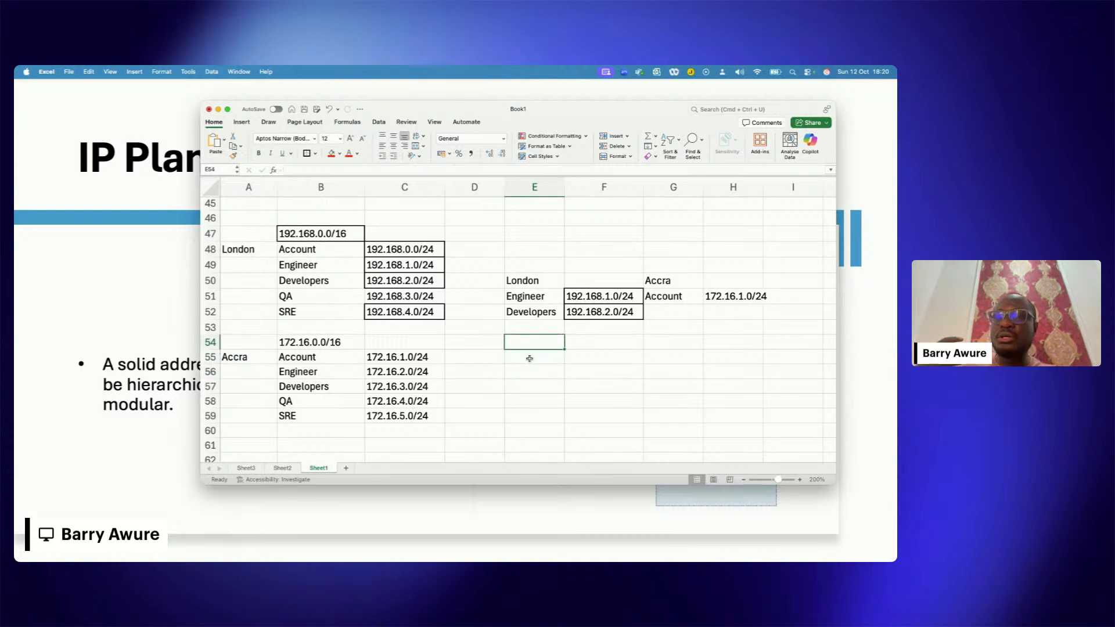
pyautogui.press('Down')
pyautogui.press('Down')
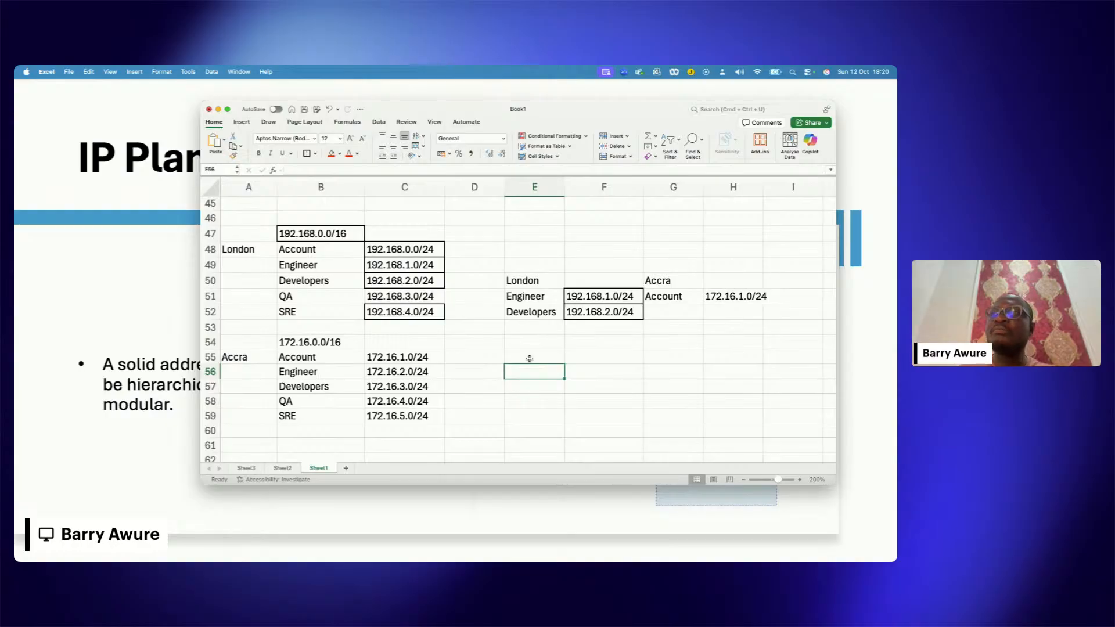
pyautogui.press('Up')
pyautogui.press('Up')
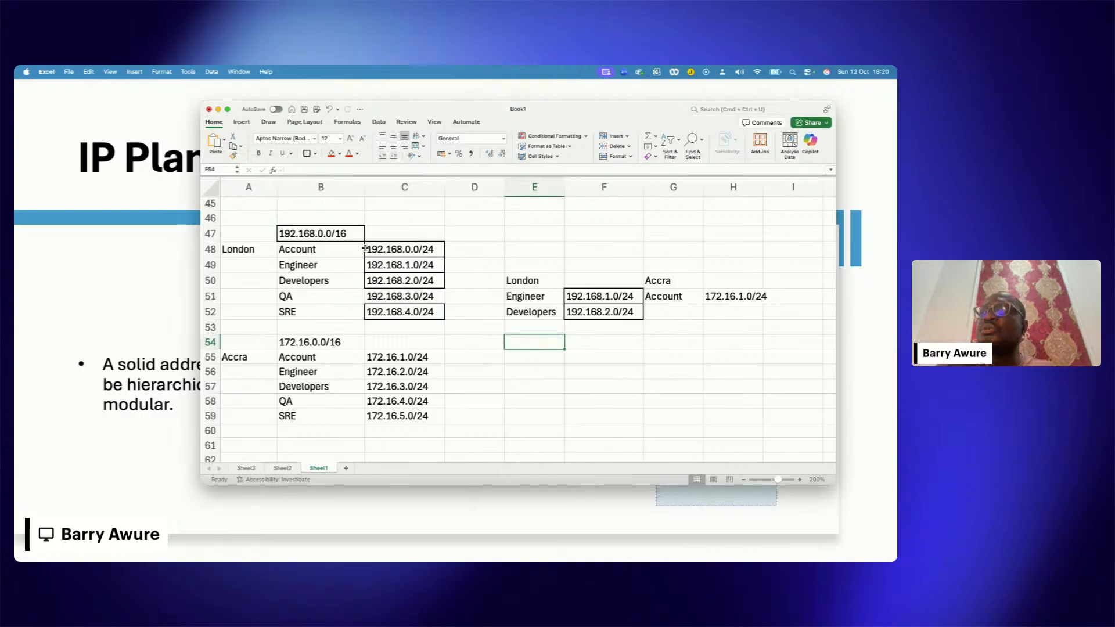
# Step: Review the London department list in B48:C52 once more and return to the IP Planning slide in the presentation
pyautogui.moveTo(361, 248); pyautogui.dragTo(417, 313)
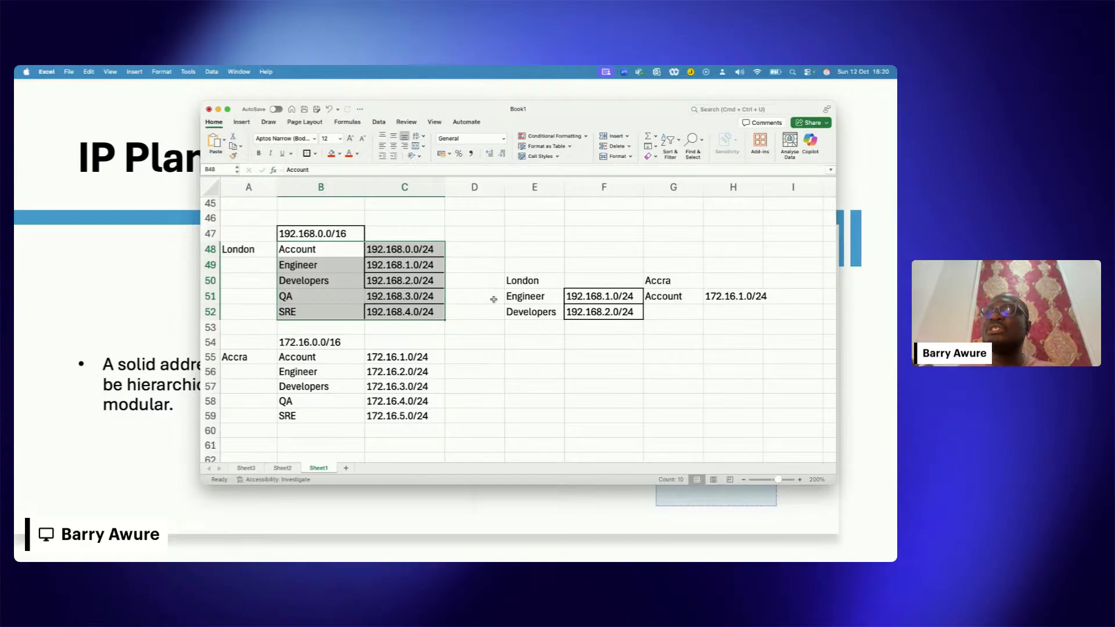
pyautogui.moveTo(533, 296); pyautogui.dragTo(598, 340)
pyautogui.click(540, 311)
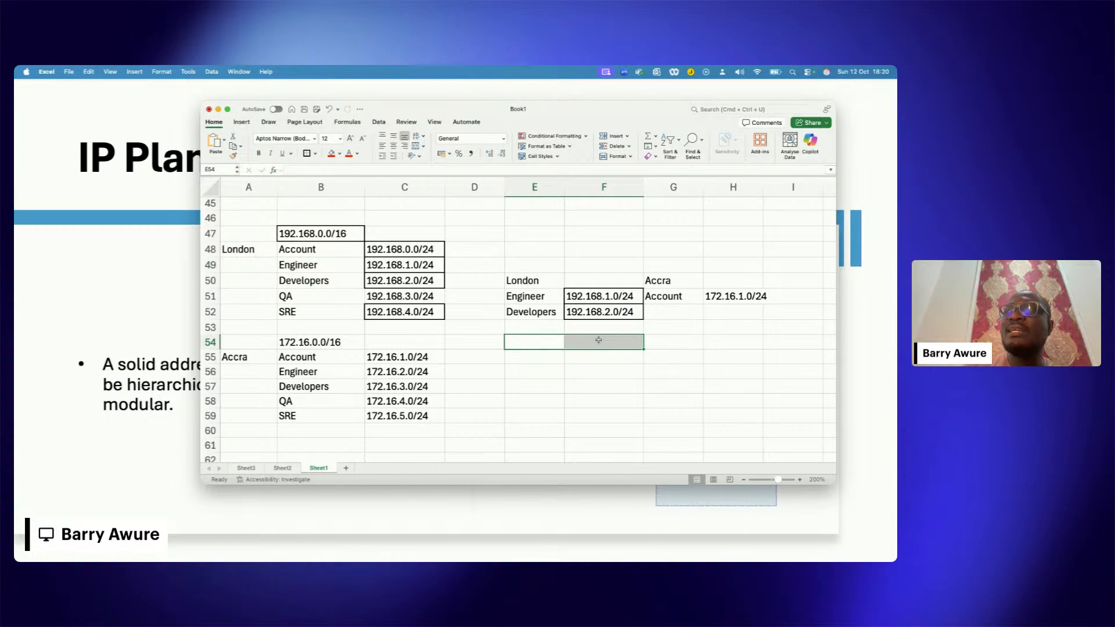
pyautogui.click(127, 309)
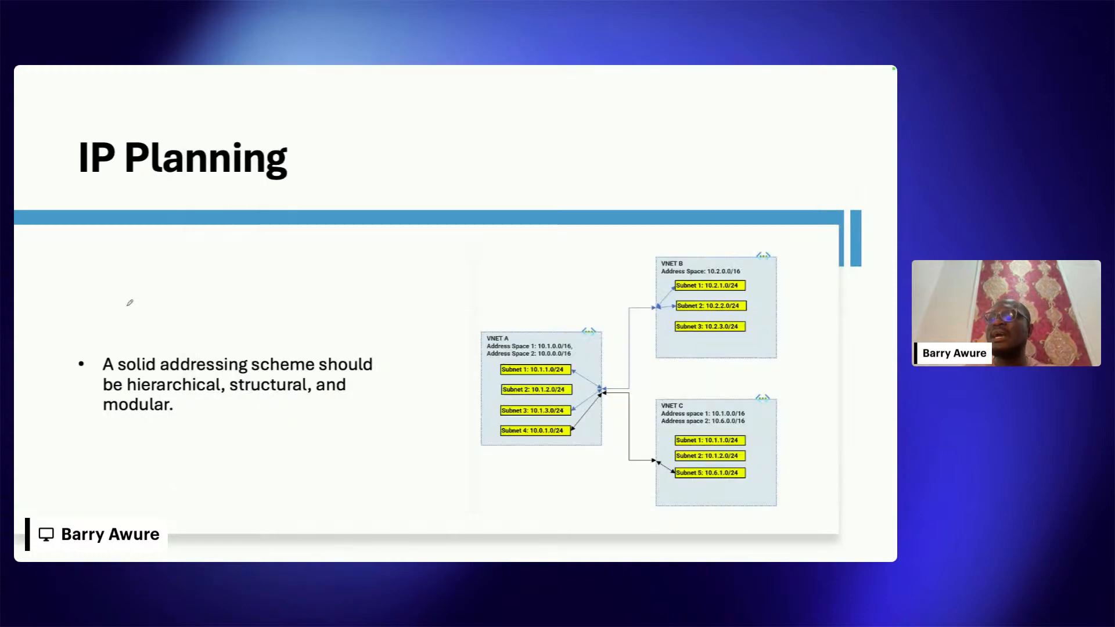
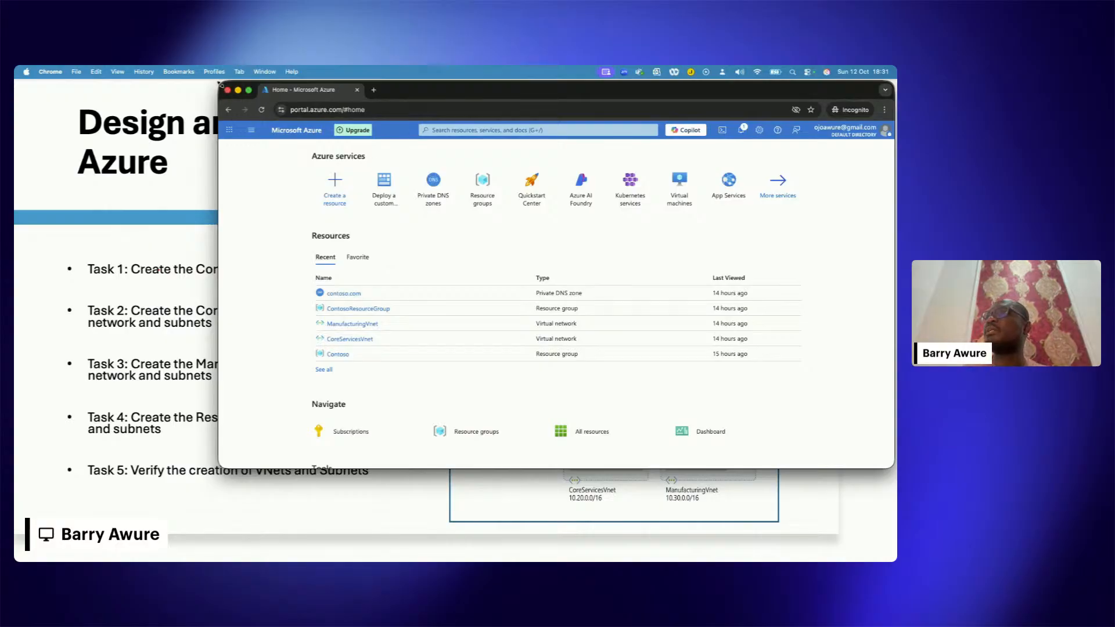
# Step: Narrow the Azure portal window and display it over the "Design and implement a Virtual Network in Azure" slide
pyautogui.moveTo(220, 84); pyautogui.dragTo(303, 91)
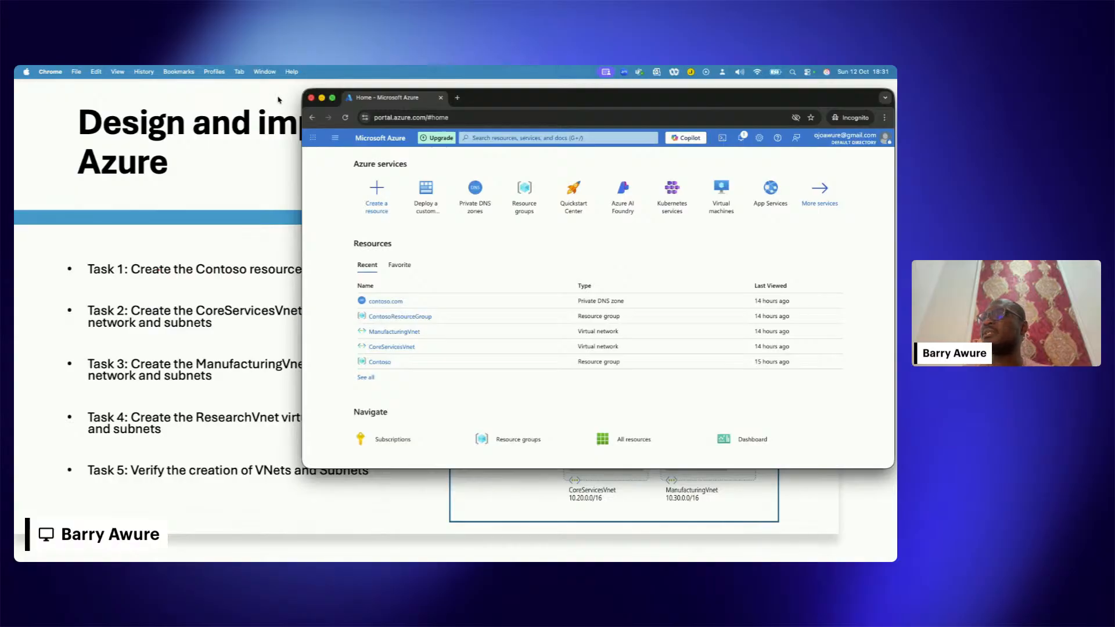
pyautogui.click(220, 149)
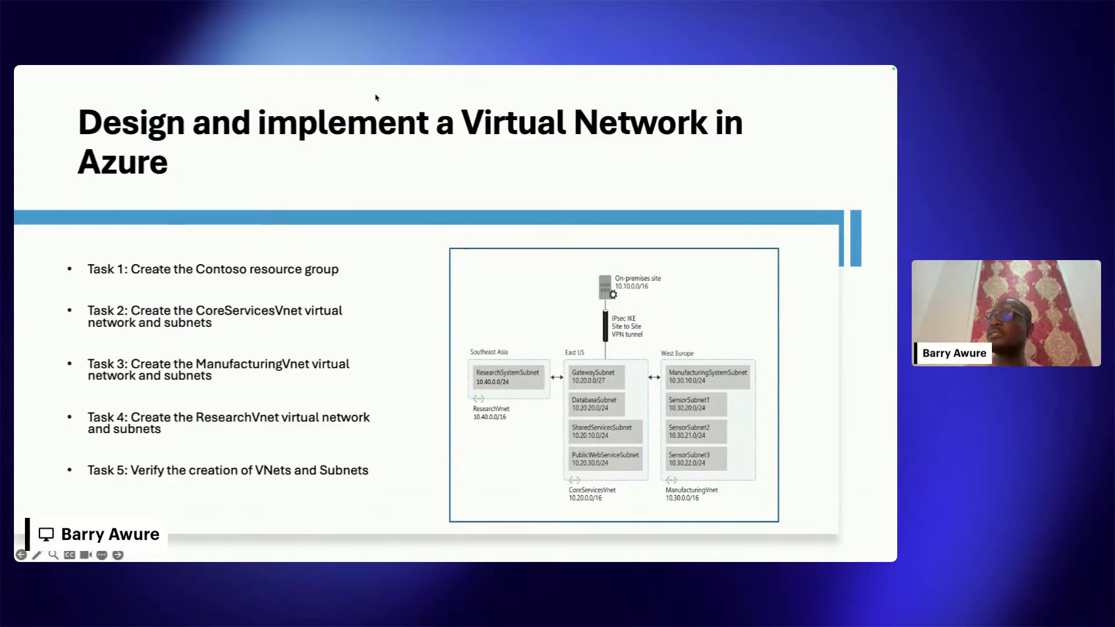
pyautogui.press('Right')
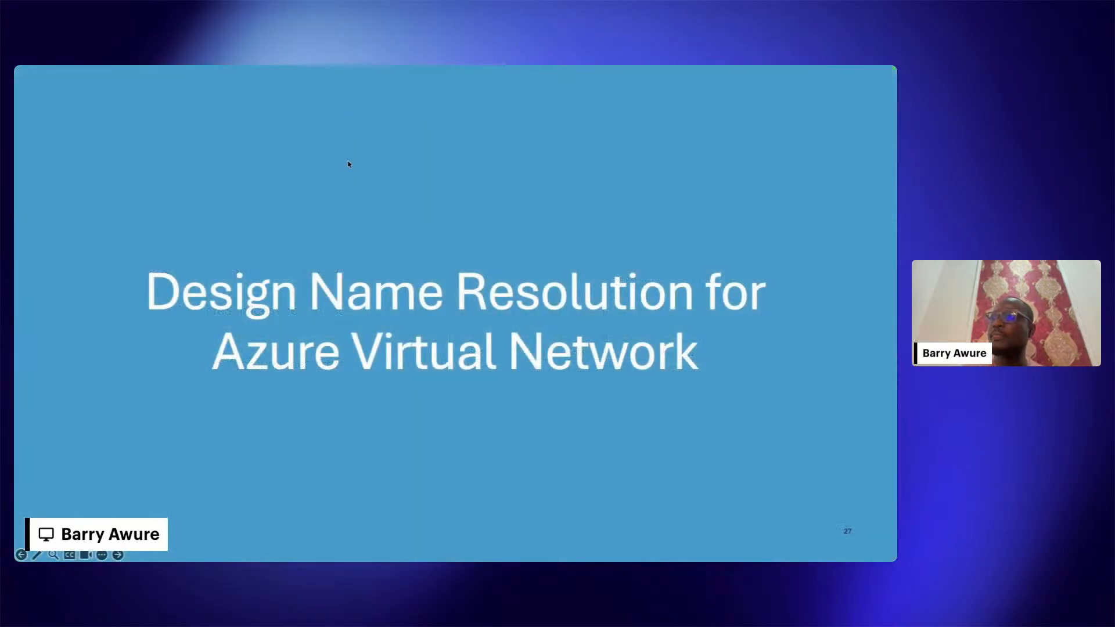
pyautogui.press('Right')
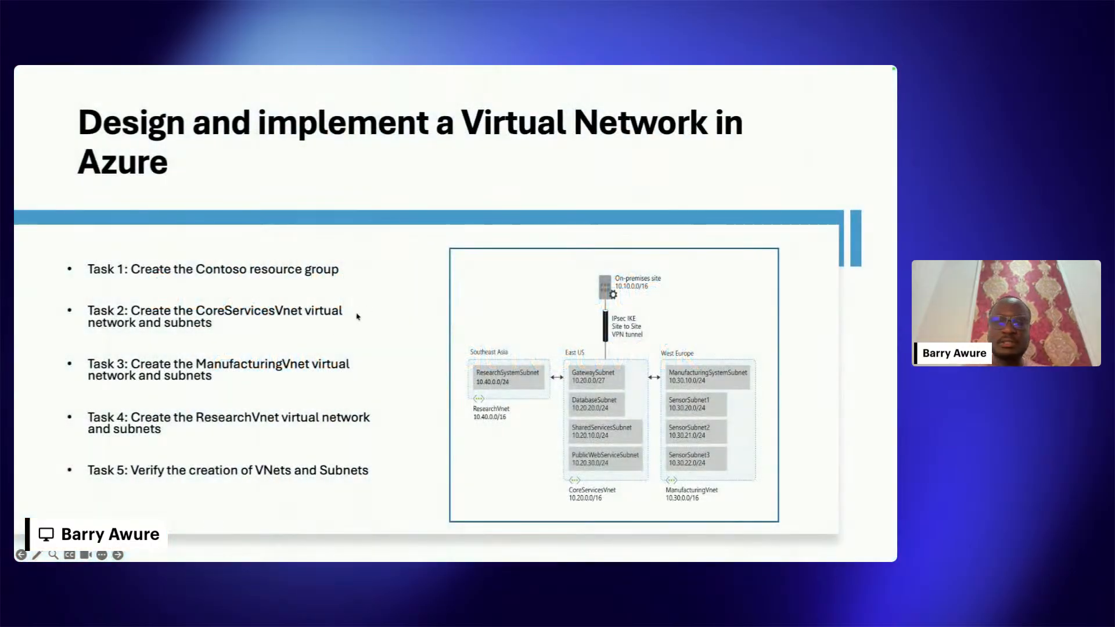
pyautogui.hotkey('ctrl', 'Up')
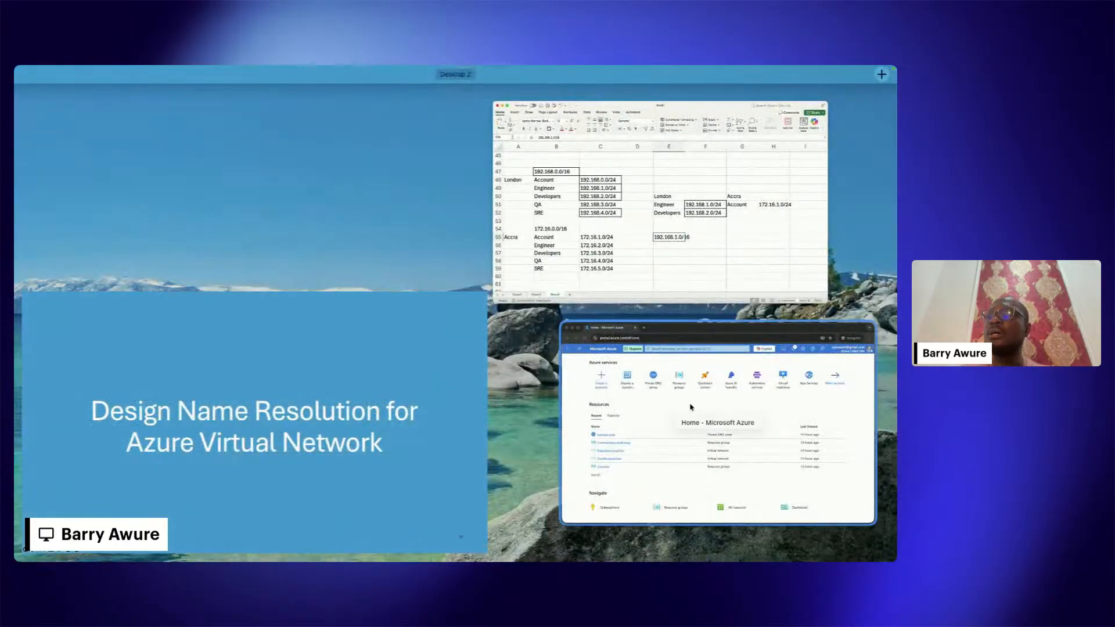
pyautogui.click(699, 411)
pyautogui.click(257, 374)
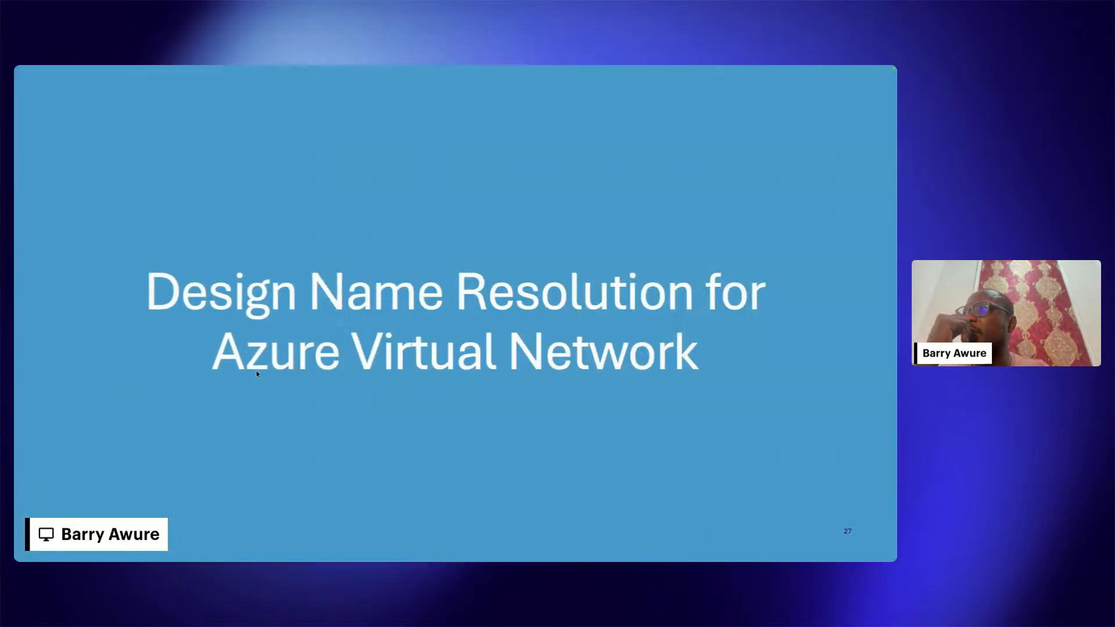
pyautogui.press('Right')
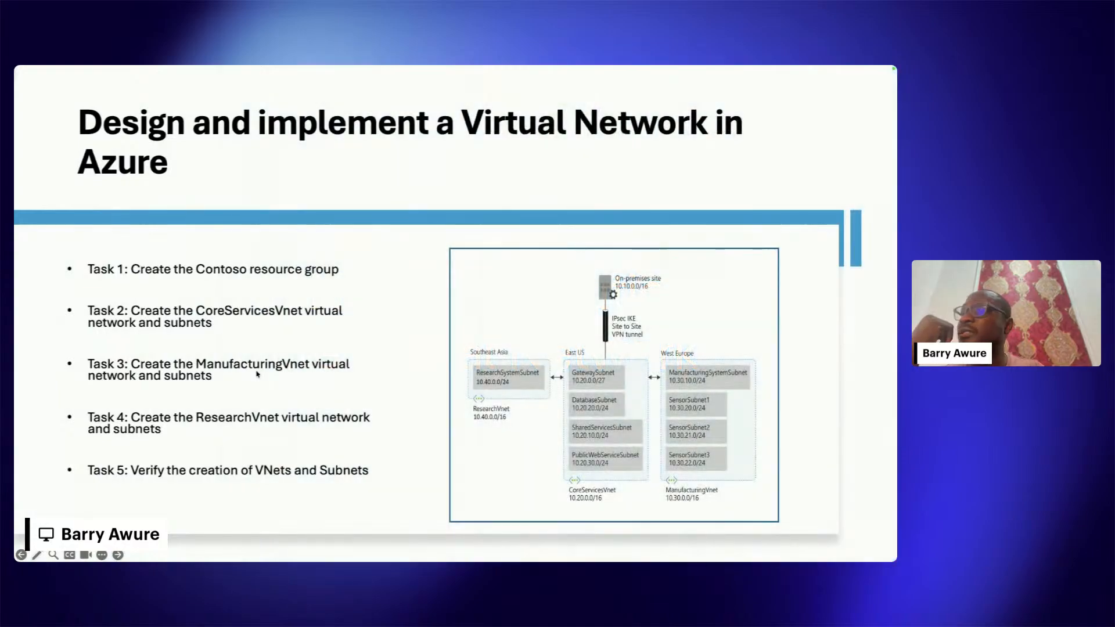
pyautogui.hotkey('ctrl', 'Up')
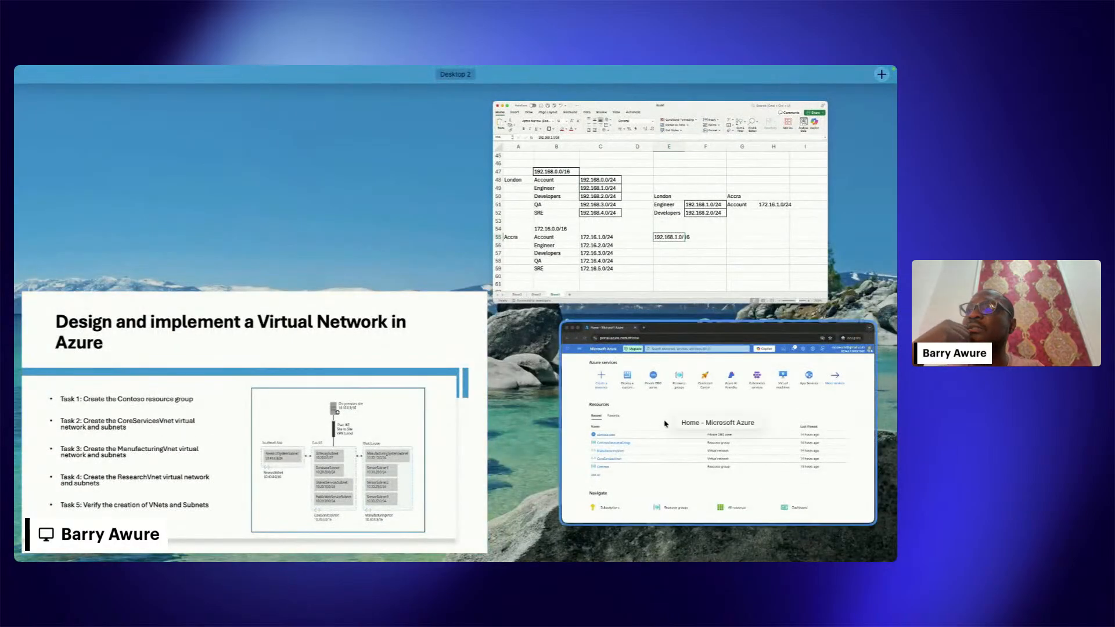
pyautogui.click(675, 341)
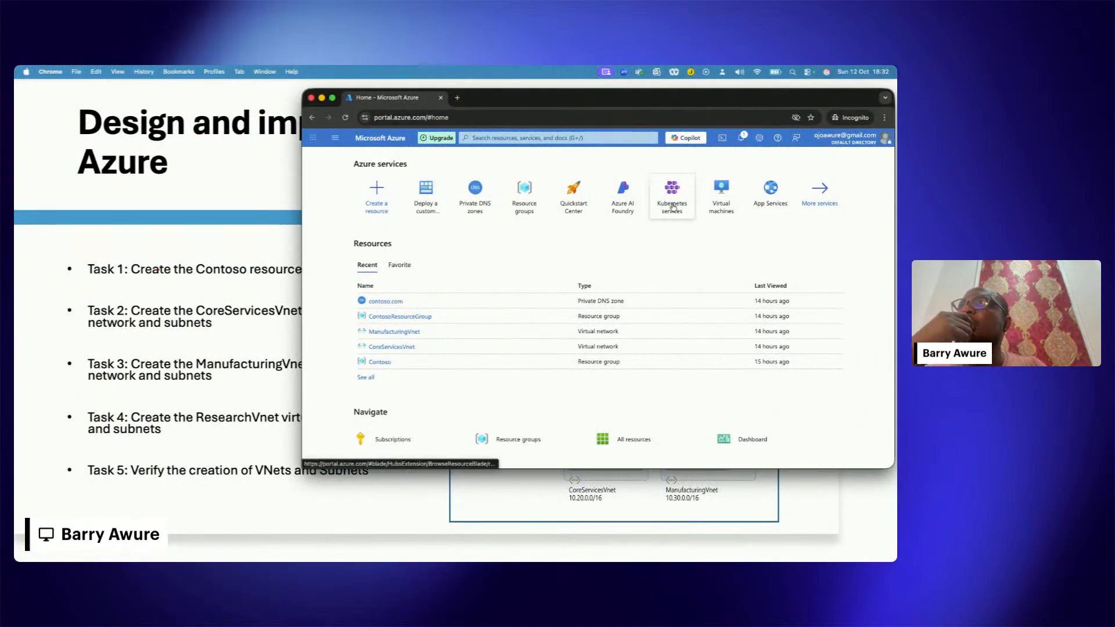
# Step: Search the portal for "virt", view the existing virtual networks and return to the portal home page
pyautogui.click(545, 138)
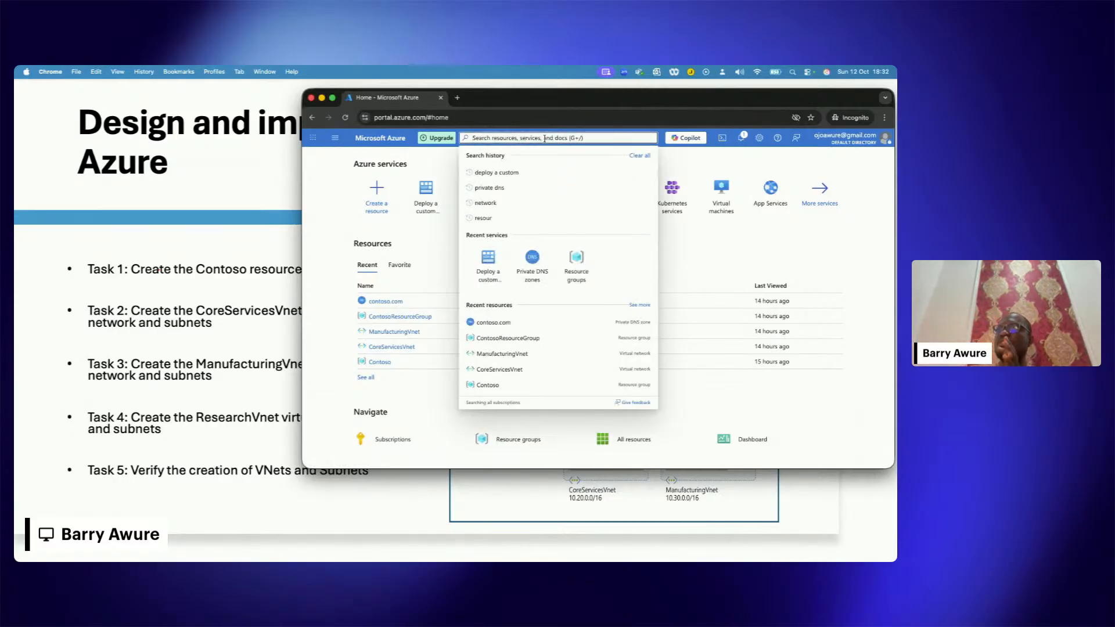
pyautogui.write('virt')
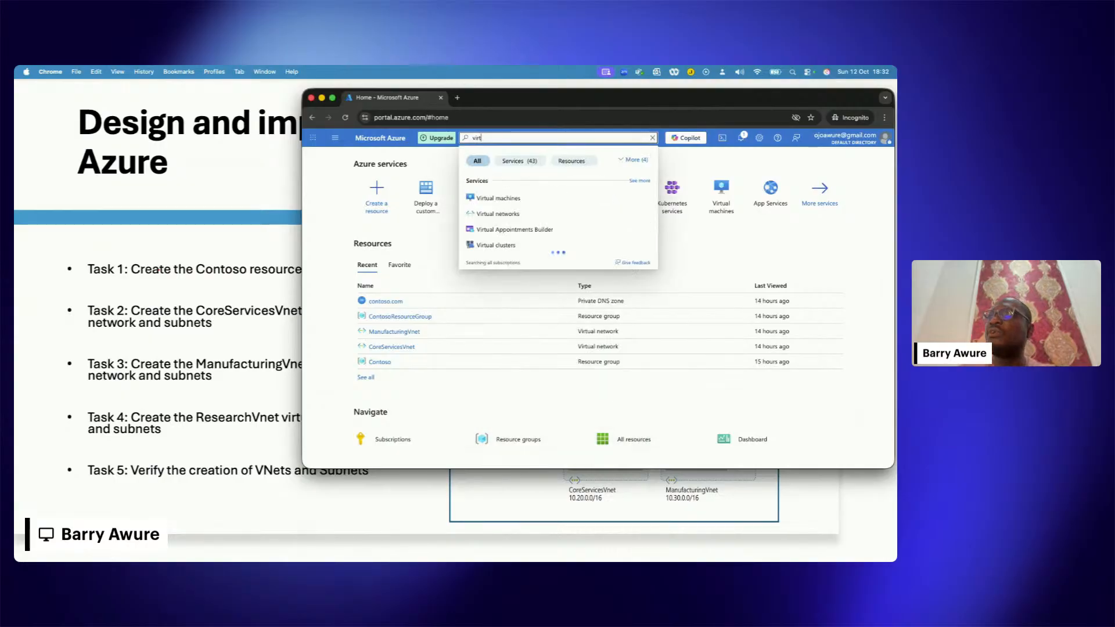
pyautogui.click(518, 214)
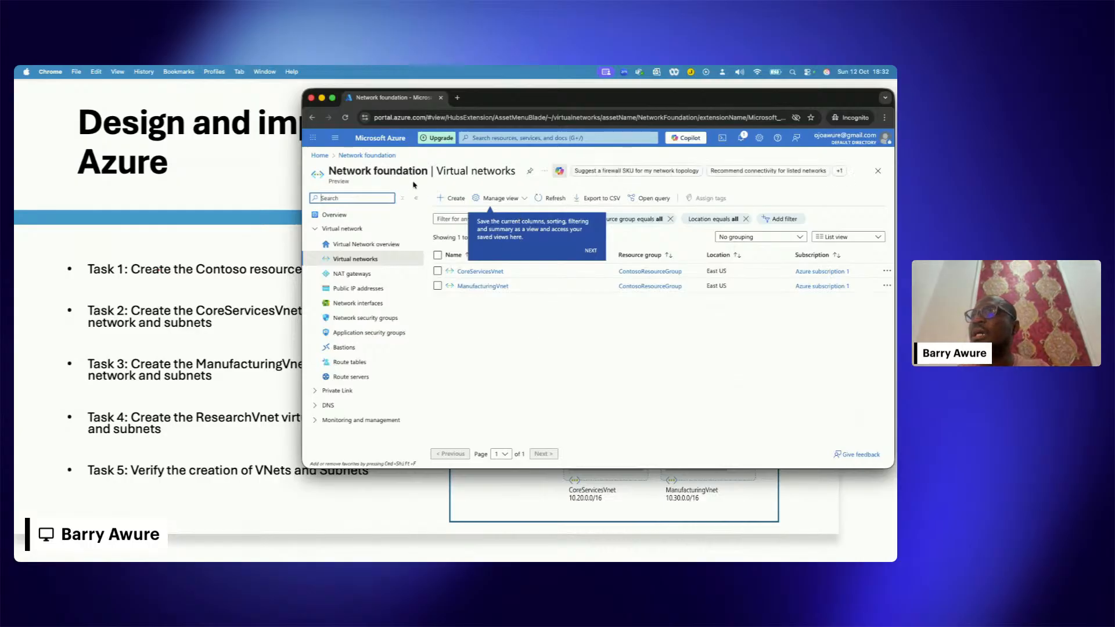
pyautogui.click(319, 156)
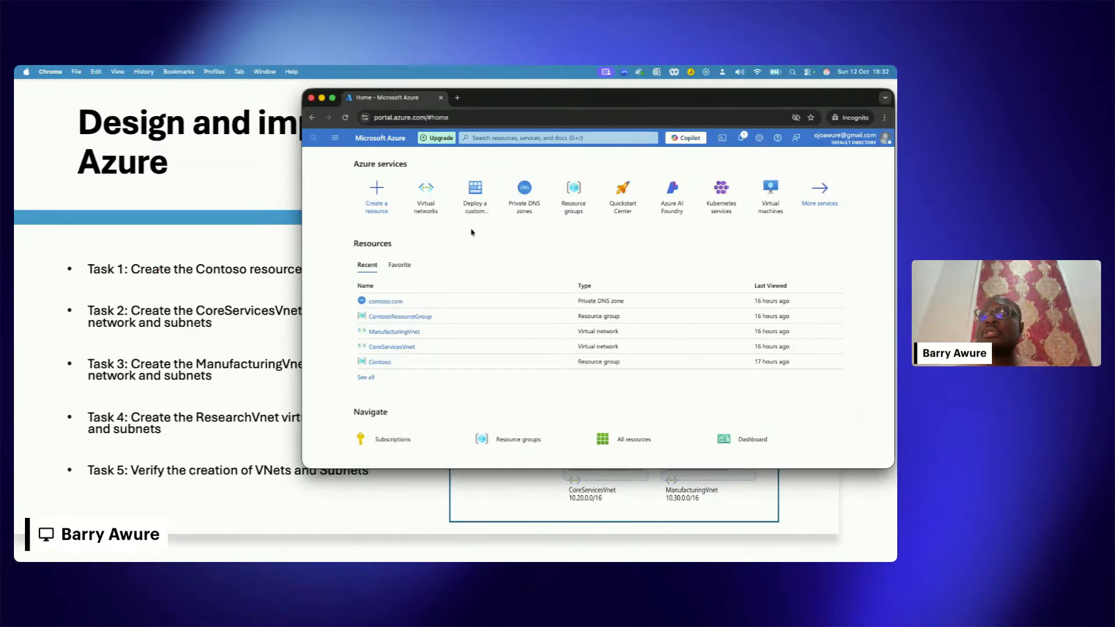
# Step: Search the portal for "resource", view the existing resource groups and return to the portal home page
pyautogui.click(527, 138)
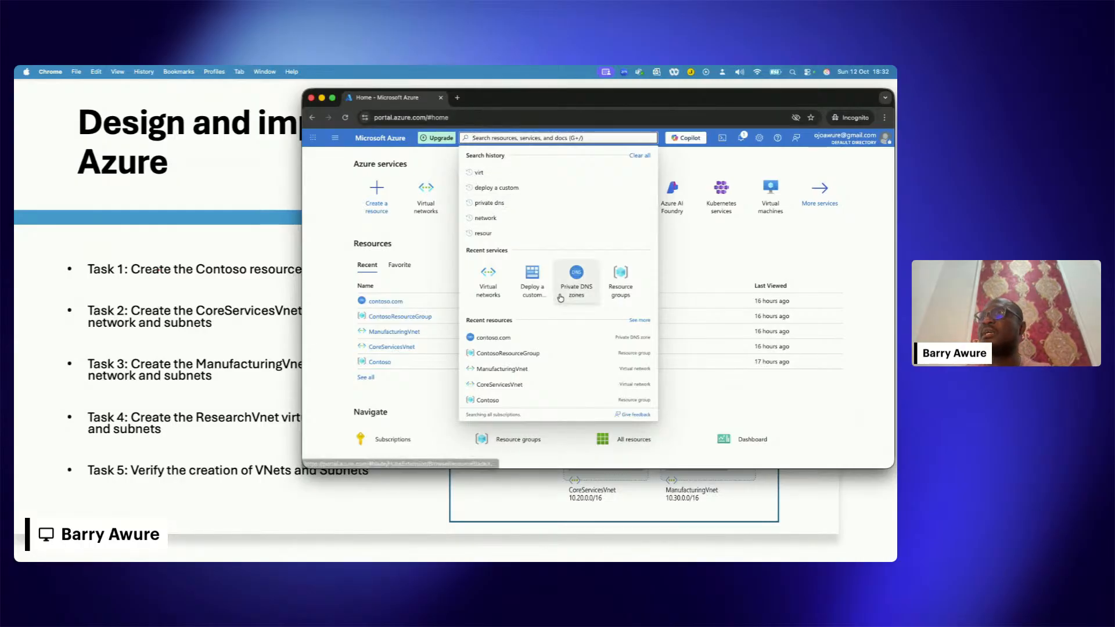
pyautogui.write('re')
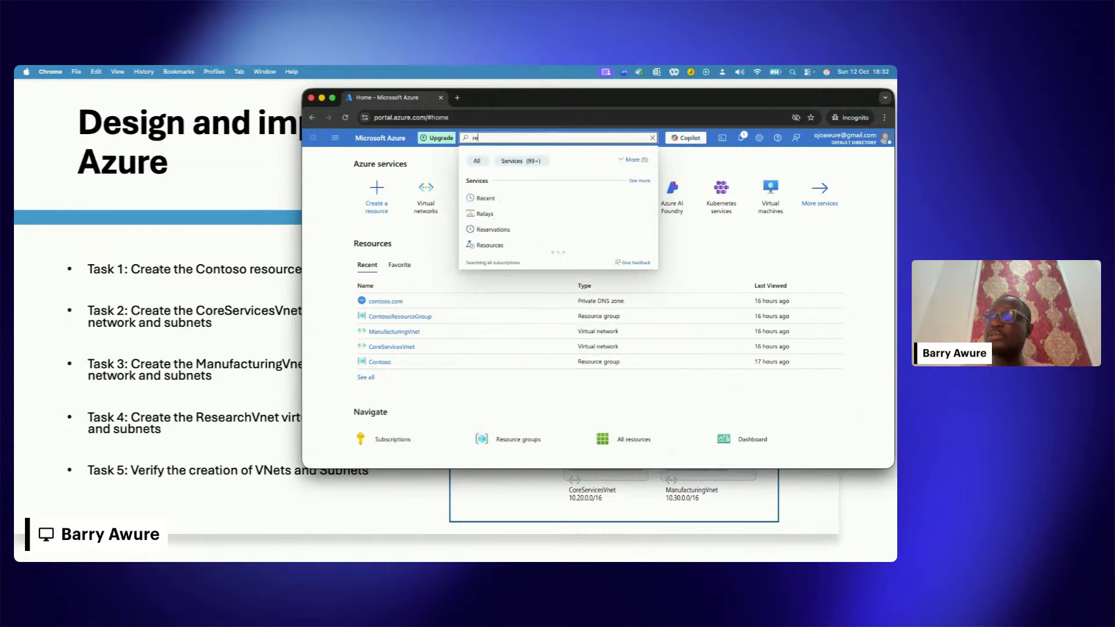
pyautogui.write('source')
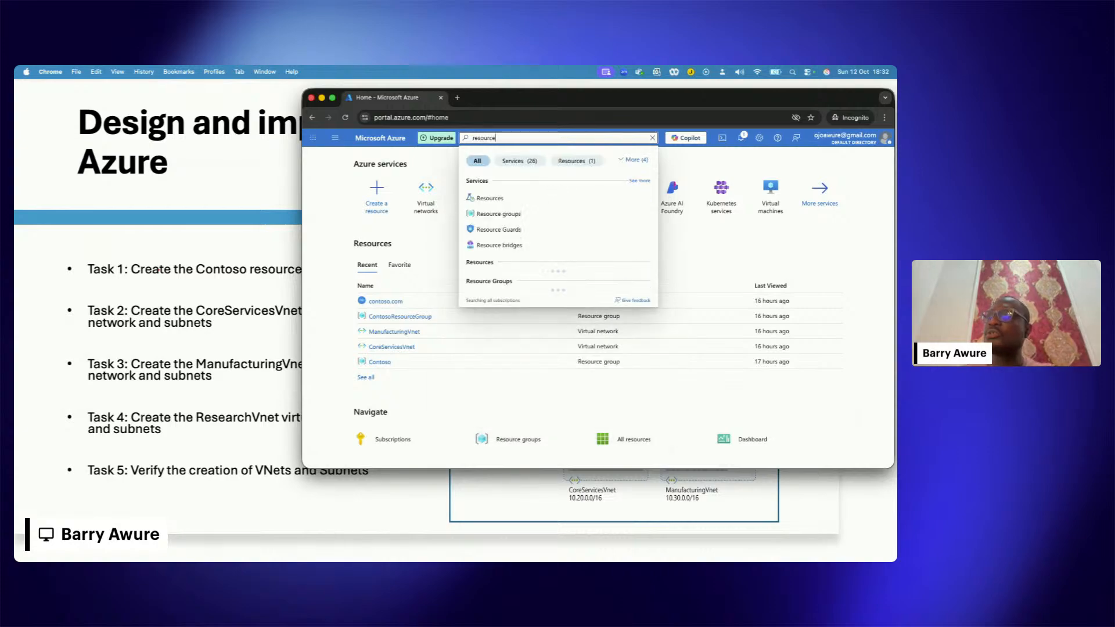
pyautogui.click(510, 215)
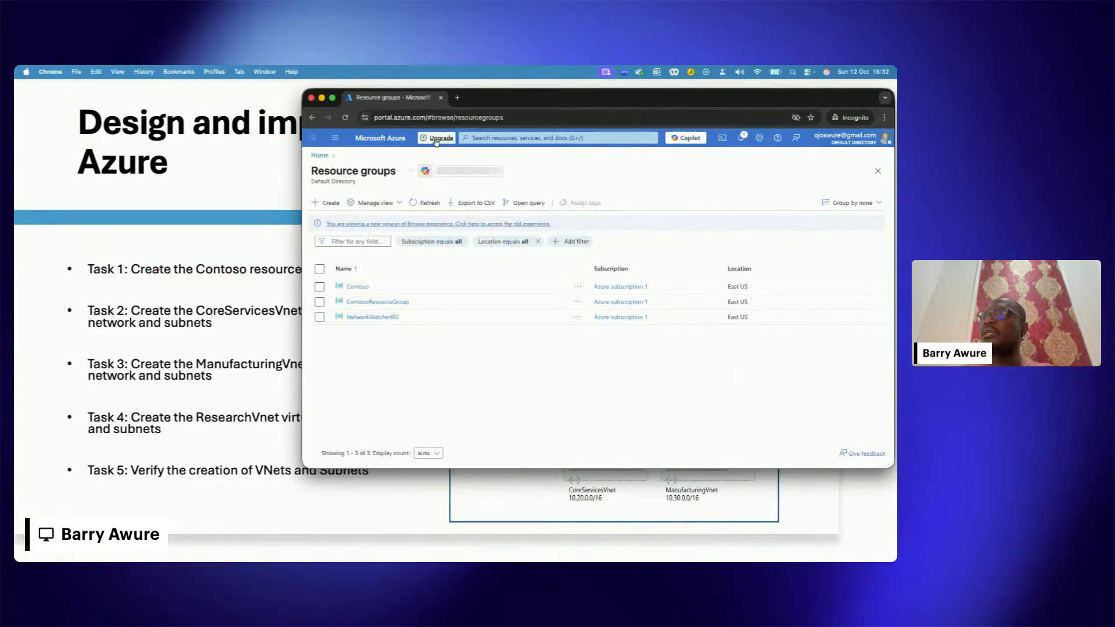
pyautogui.click(320, 156)
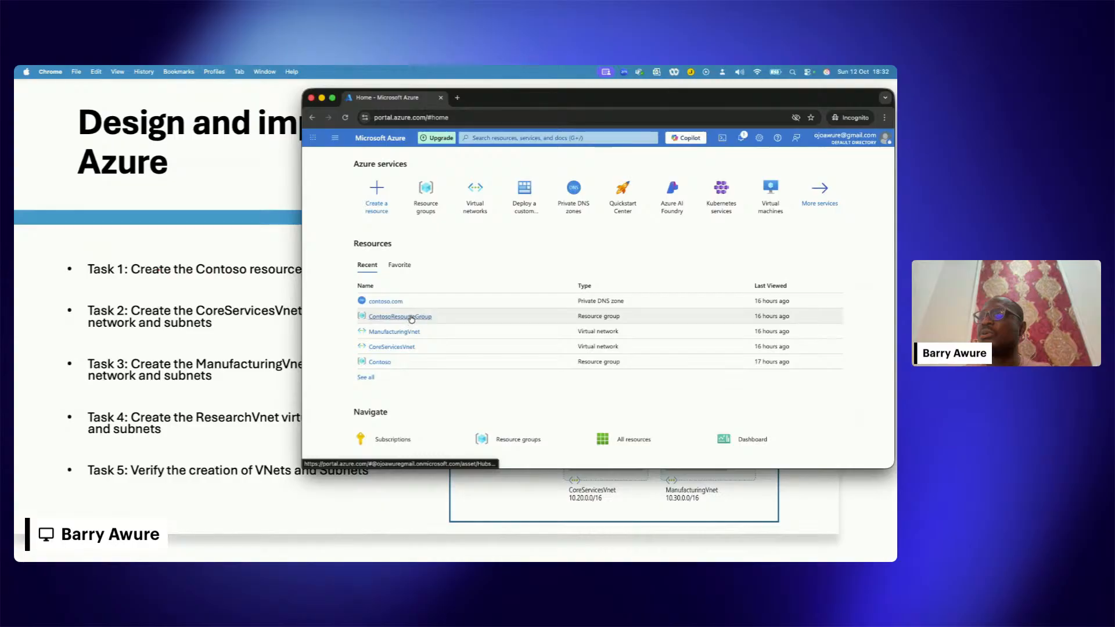
# Step: Delete ContosoResourceGroup with all its dependent resources, confirming the deletion with the resource group's name
pyautogui.click(410, 317)
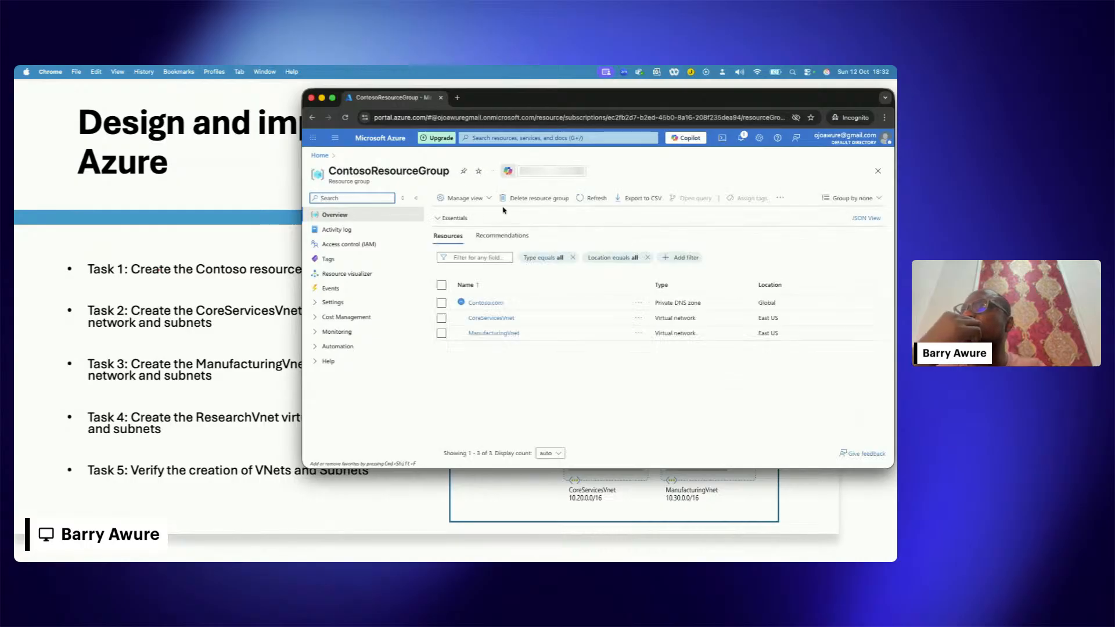
pyautogui.click(533, 198)
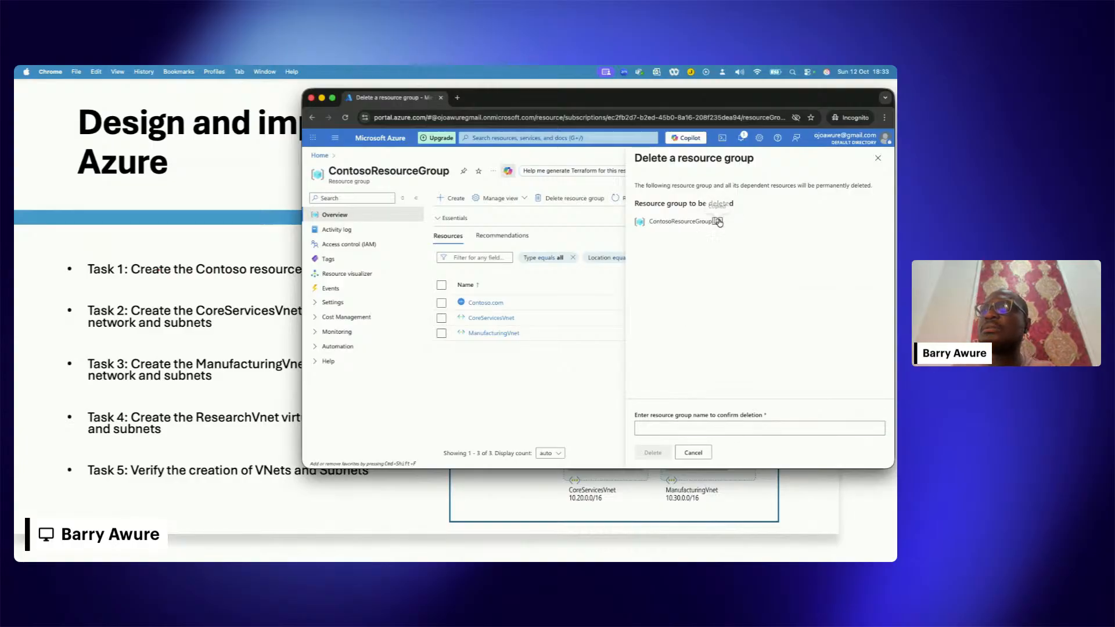
pyautogui.click(669, 427)
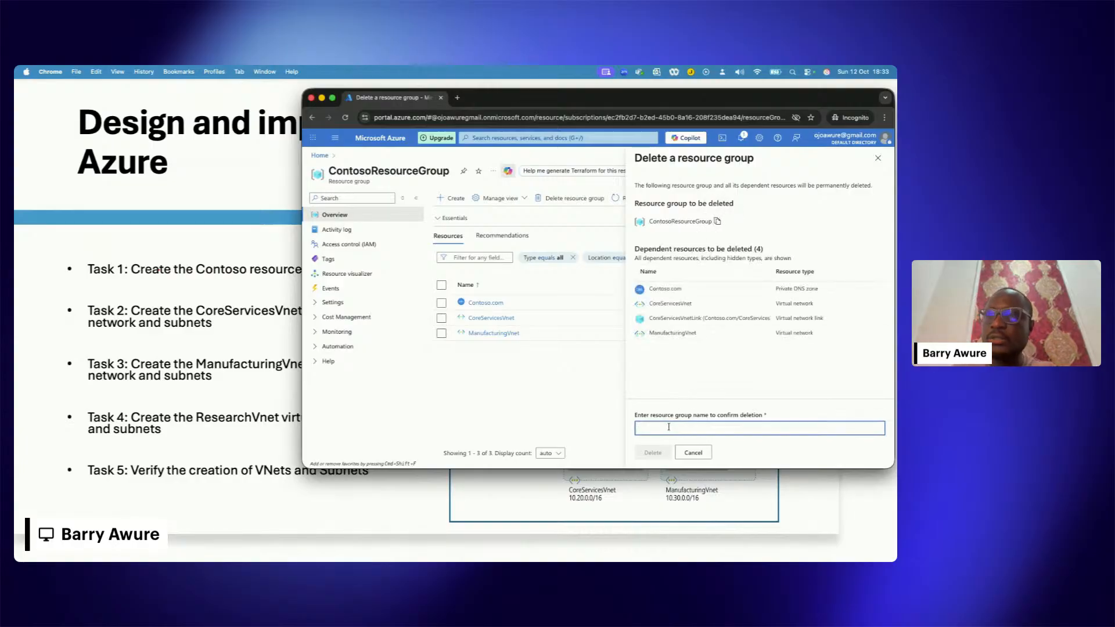
pyautogui.write('ContosoResourceGroup')
pyautogui.click(652, 456)
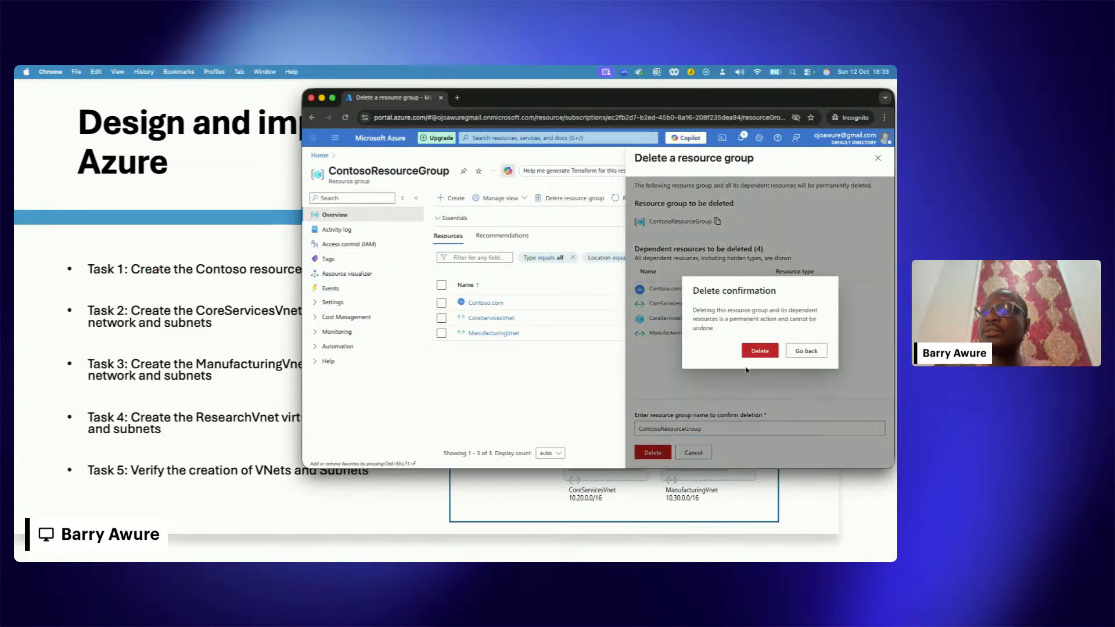
pyautogui.click(760, 352)
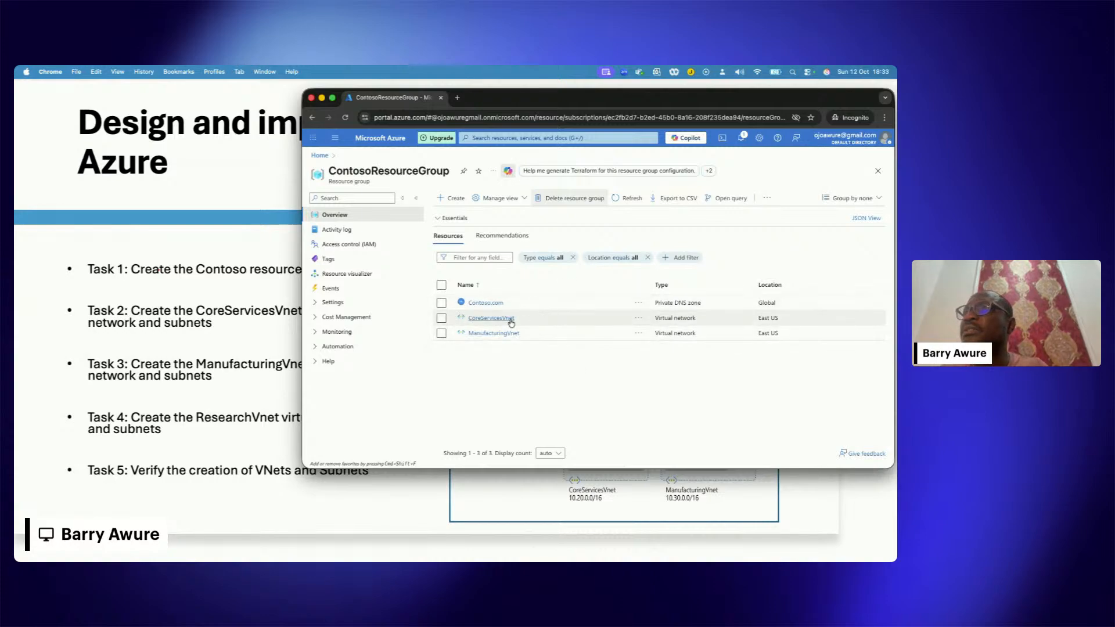
# Step: Try to delete the ManufacturingVnet virtual network separately and dismiss the resulting notification
pyautogui.click(639, 319)
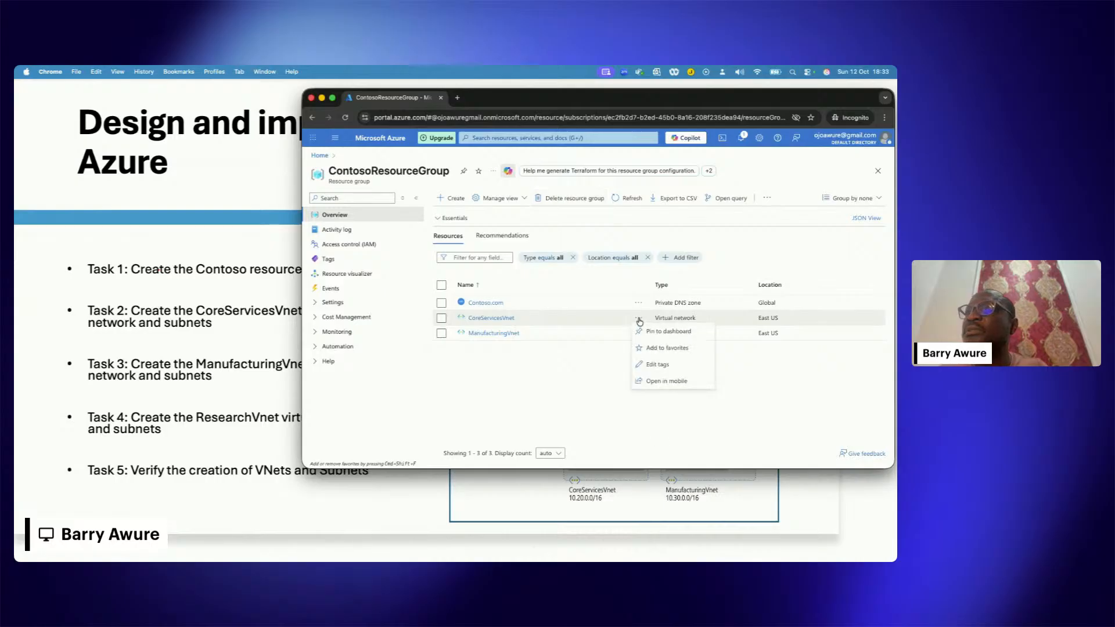
pyautogui.click(534, 369)
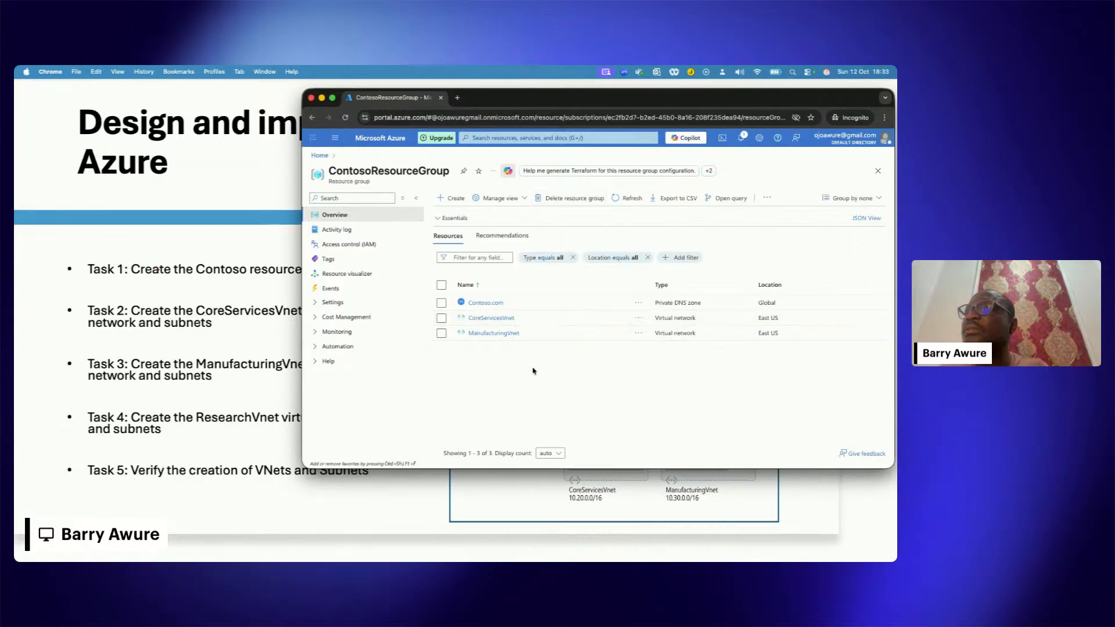
pyautogui.click(491, 334)
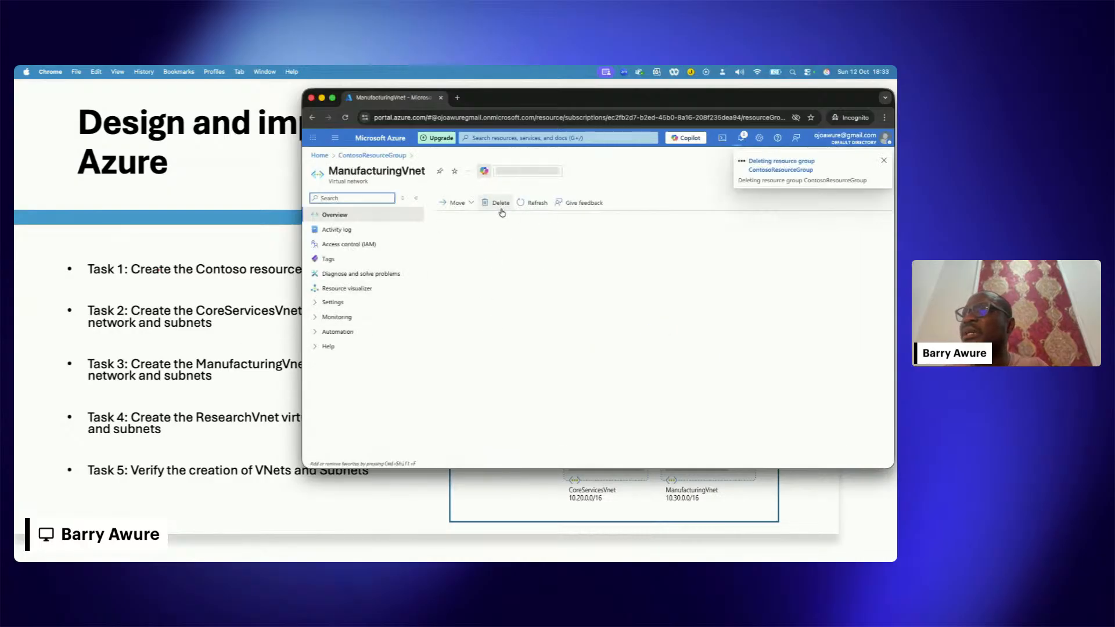
pyautogui.click(499, 203)
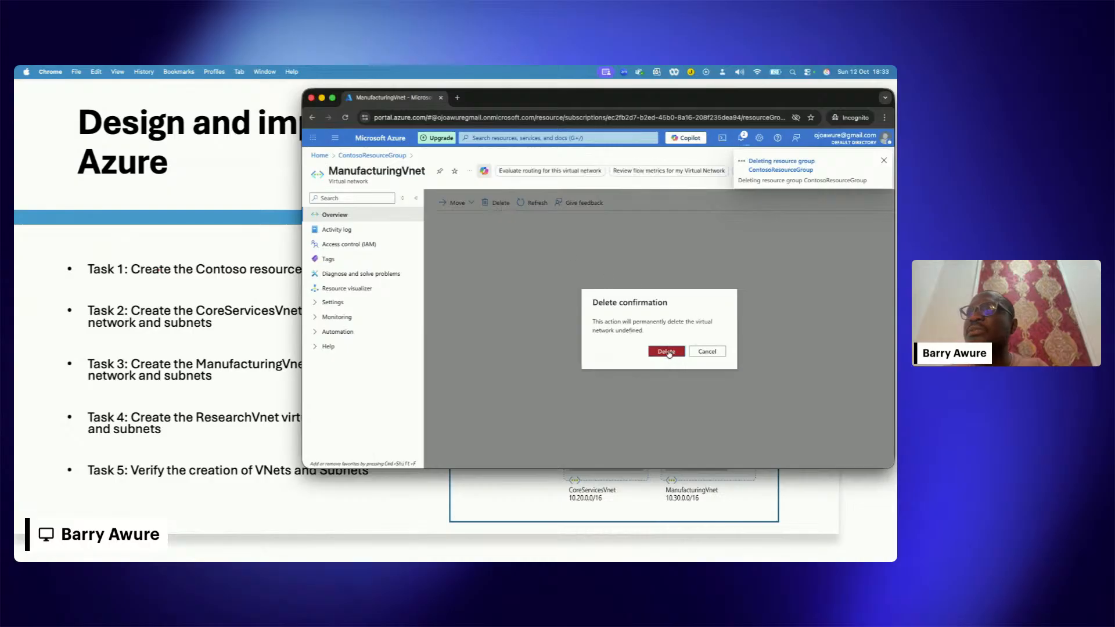
pyautogui.click(666, 351)
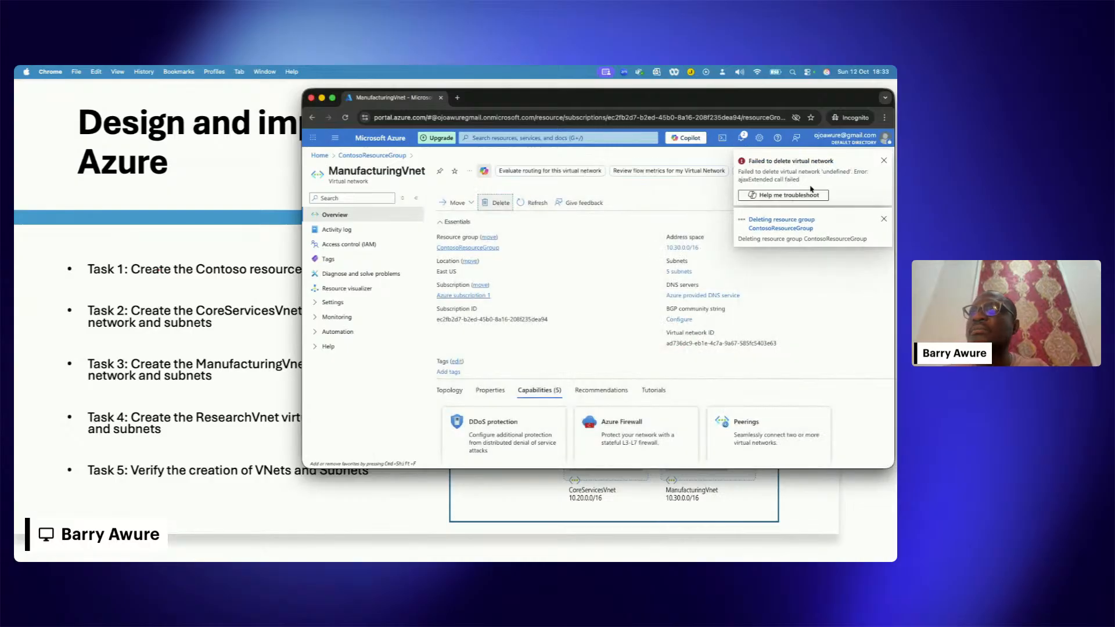
pyautogui.click(883, 162)
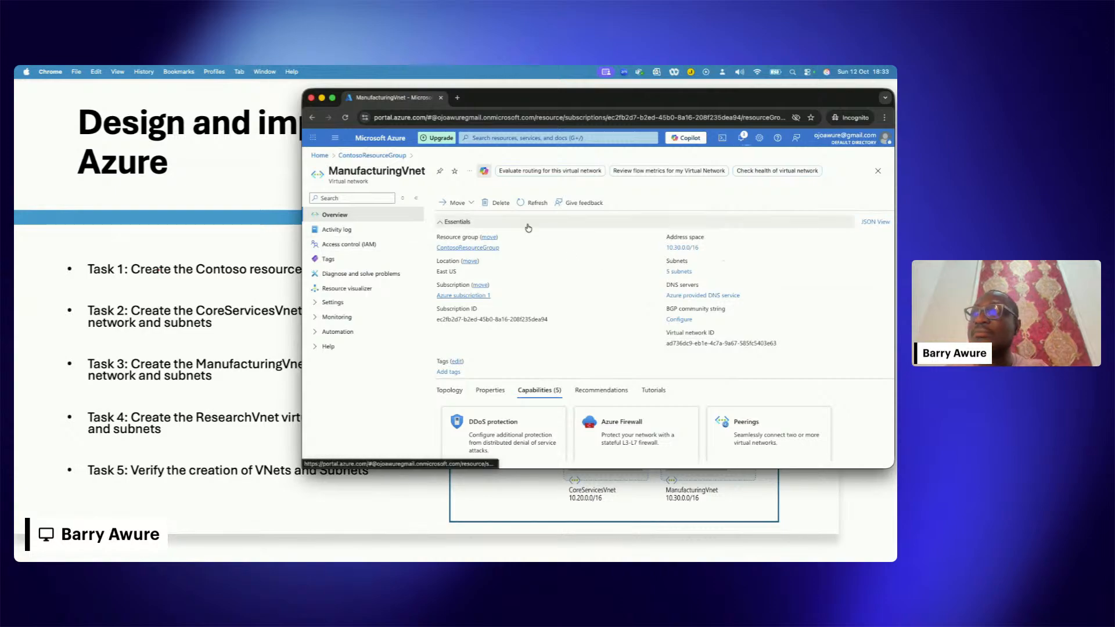
# Step: Check whether ManufacturingVnet still exists in ContosoResourceGroup and return to the portal home page
pyautogui.click(362, 157)
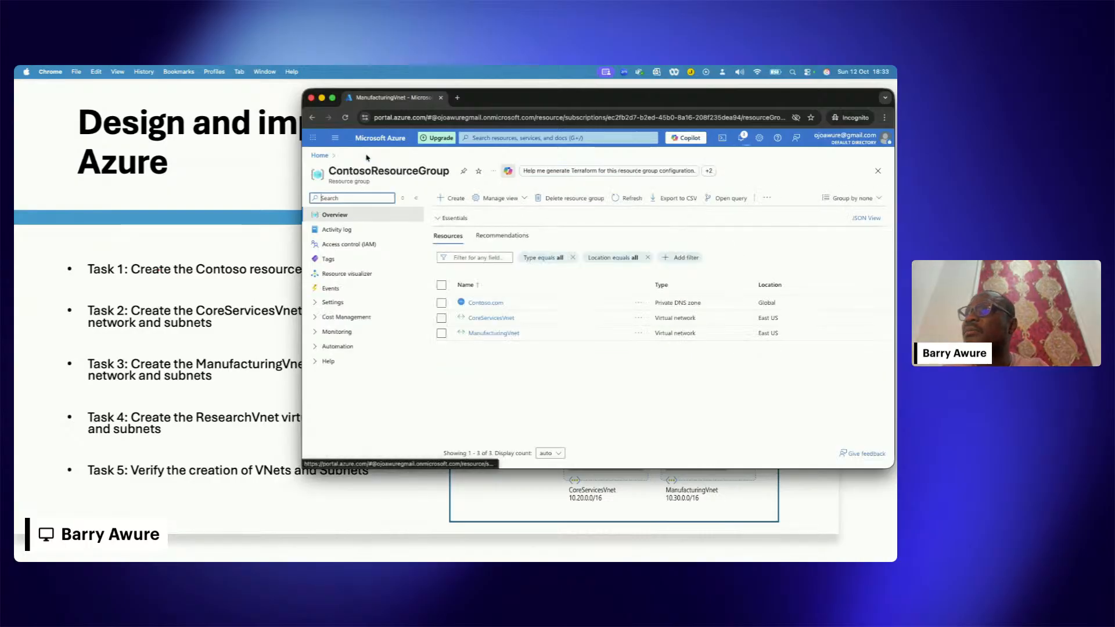
pyautogui.click(492, 332)
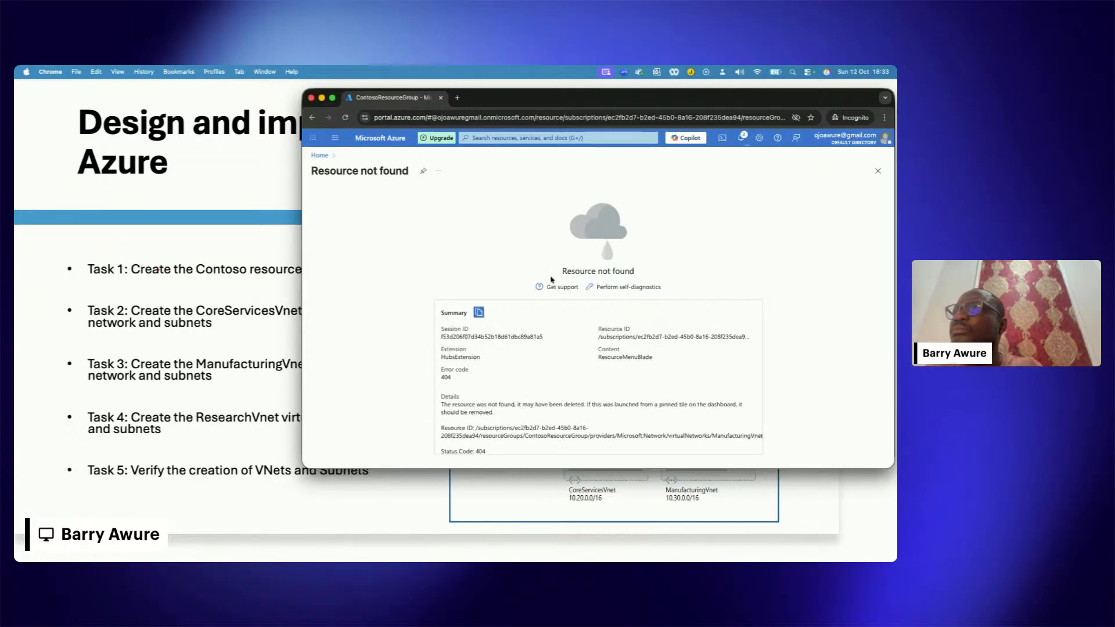
pyautogui.click(319, 155)
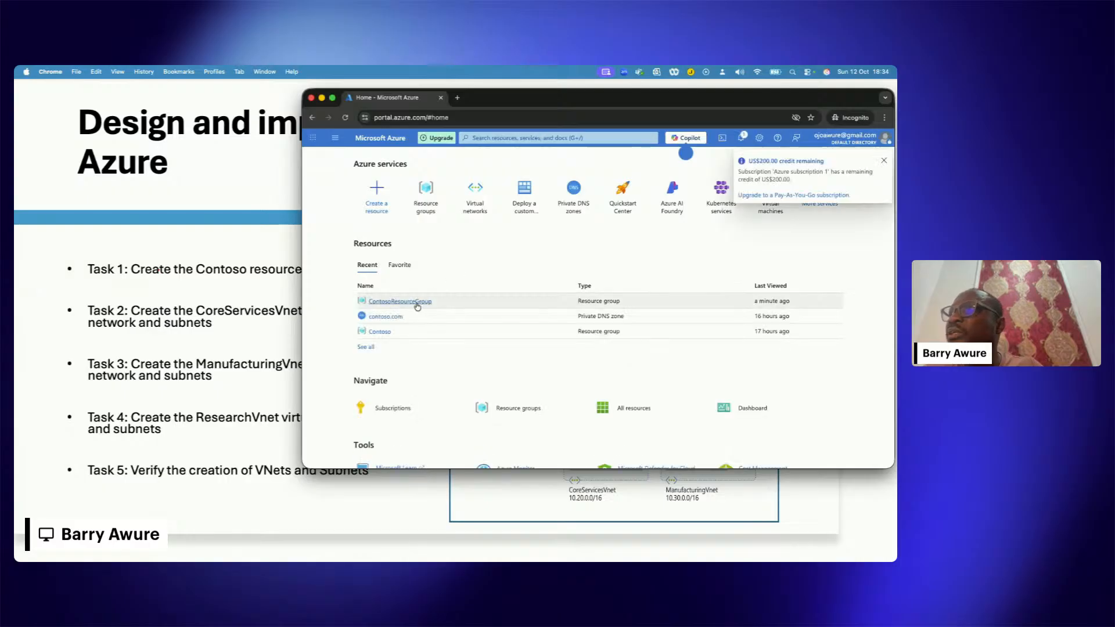
# Step: Check which resources remain in ContosoResourceGroup and open its Contoso.com private DNS zone
pyautogui.click(406, 303)
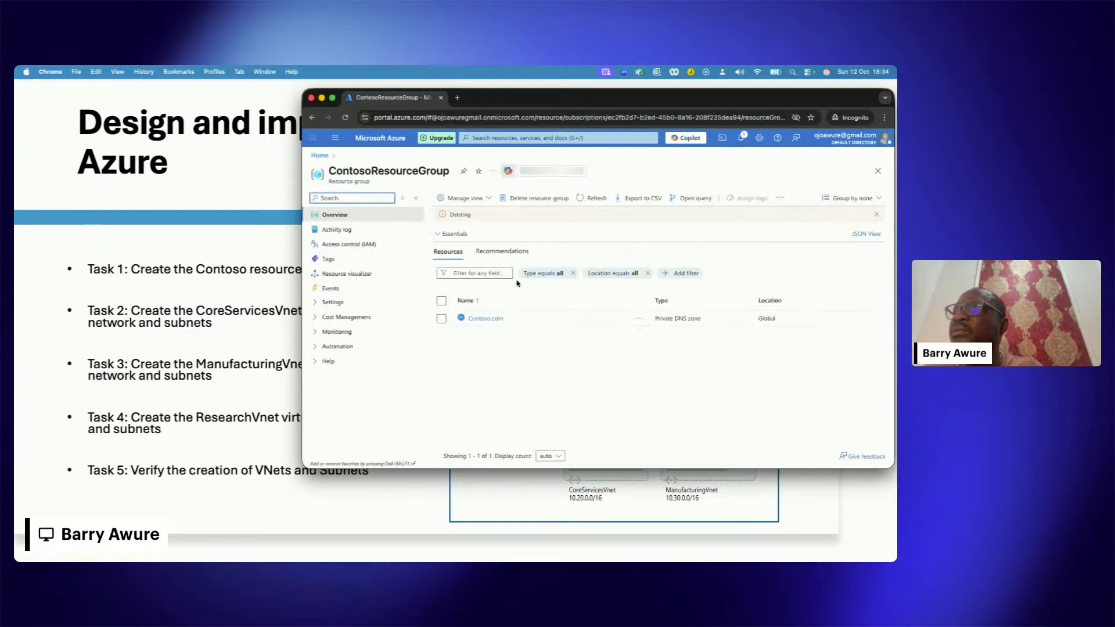
pyautogui.click(481, 319)
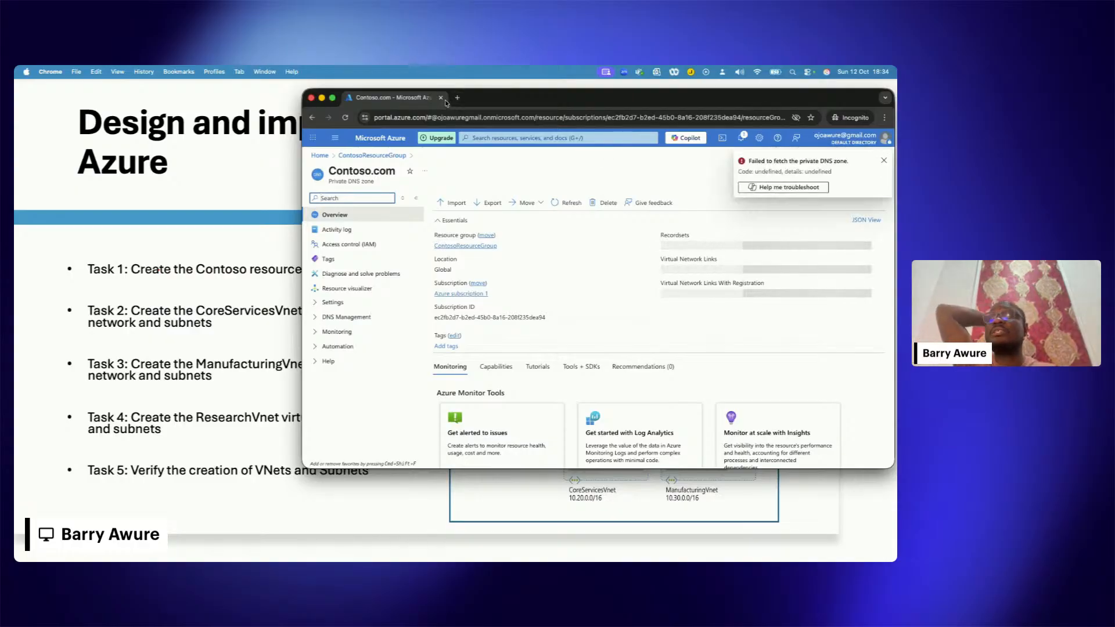
# Step: Highlight the portal.azure.com part of the page address and release the selection
pyautogui.click(471, 118)
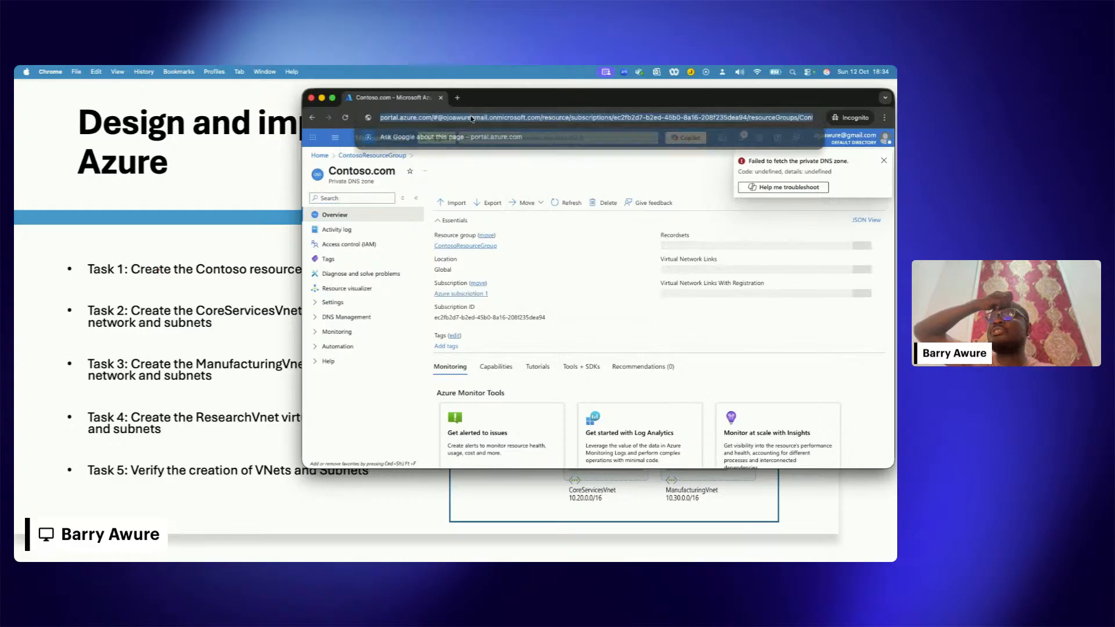
pyautogui.click(390, 117)
pyautogui.tripleClick(390, 117)
pyautogui.click(433, 117)
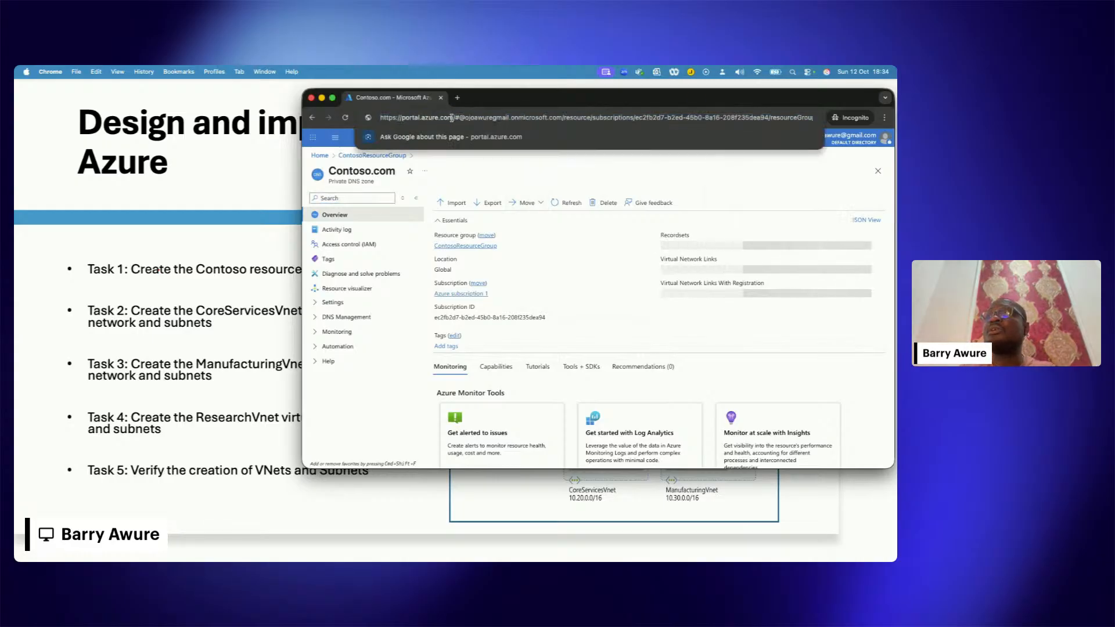
pyautogui.moveTo(453, 118); pyautogui.dragTo(408, 123)
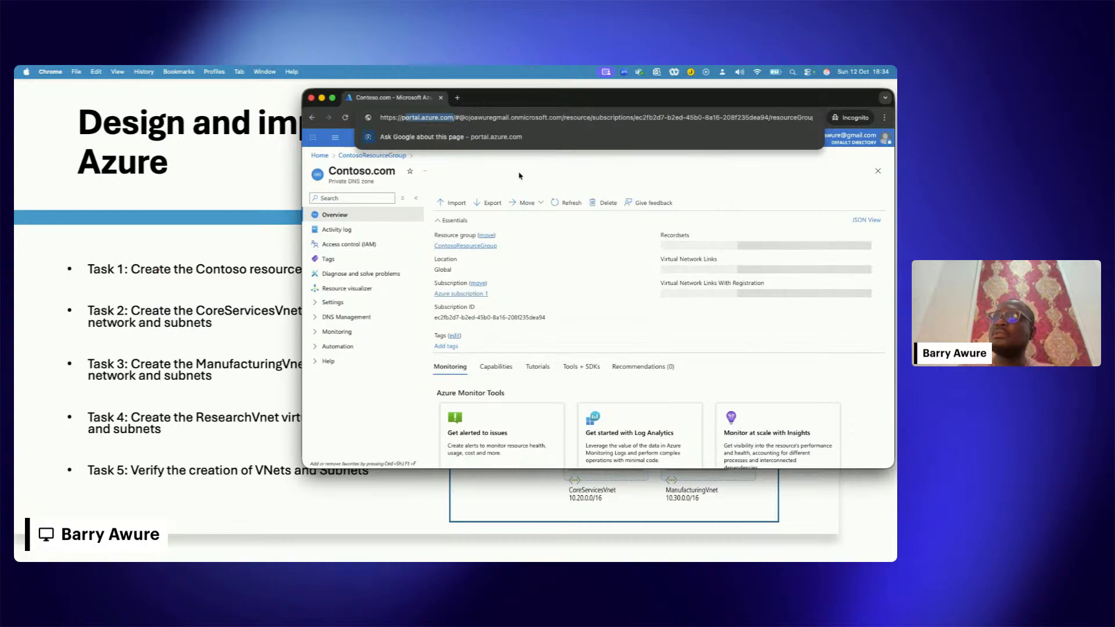
pyautogui.click(525, 174)
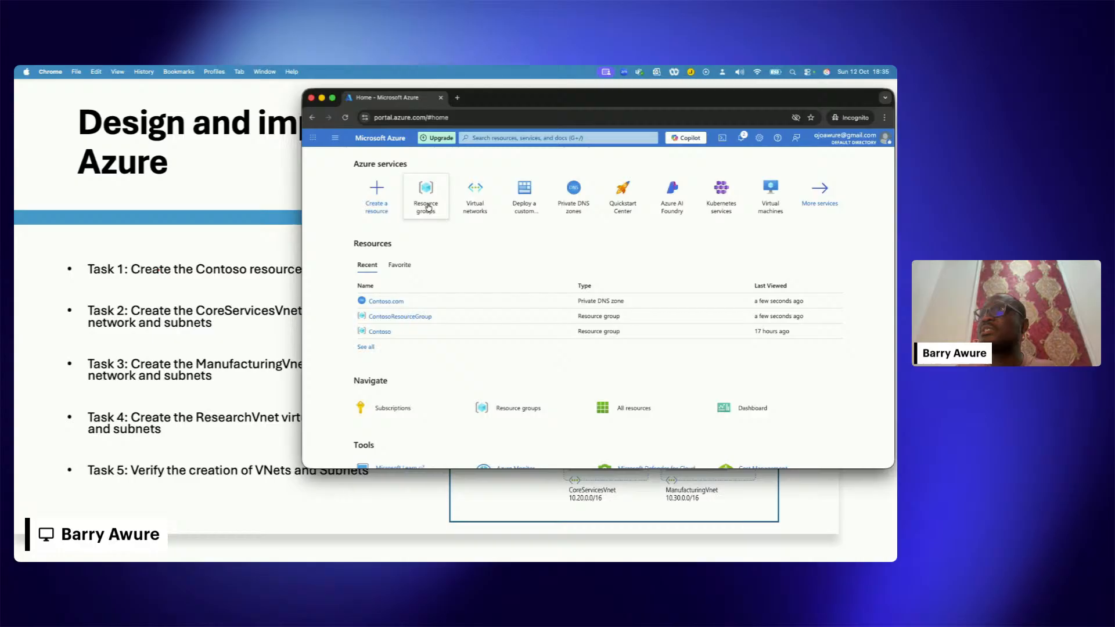
# Step: Start a new resource group from the resource groups list and name it Engineering
pyautogui.click(428, 207)
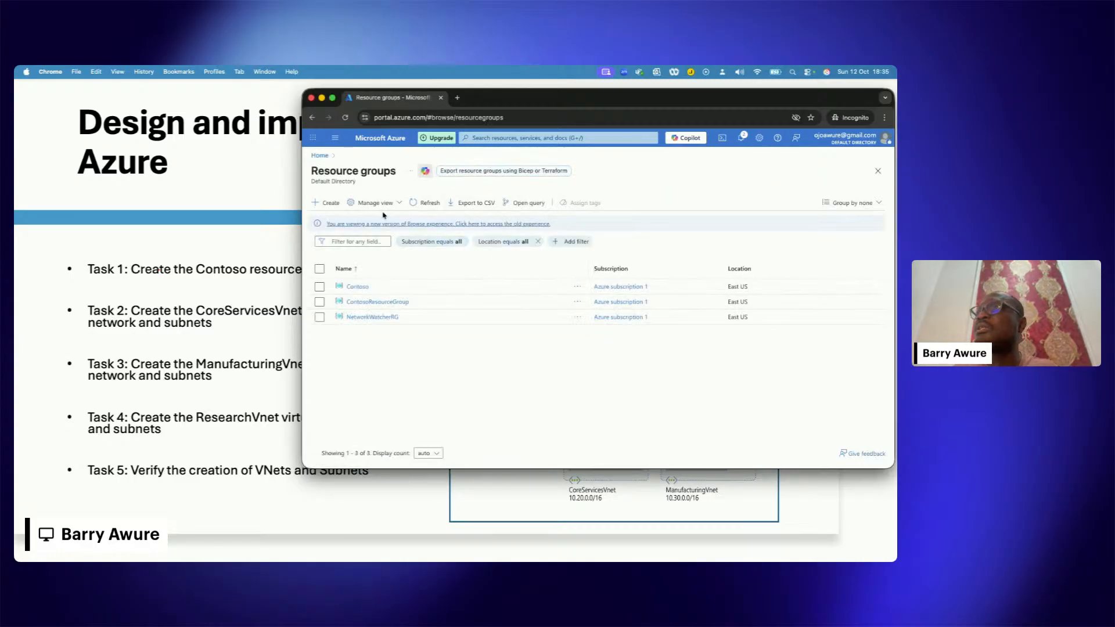
pyautogui.click(326, 204)
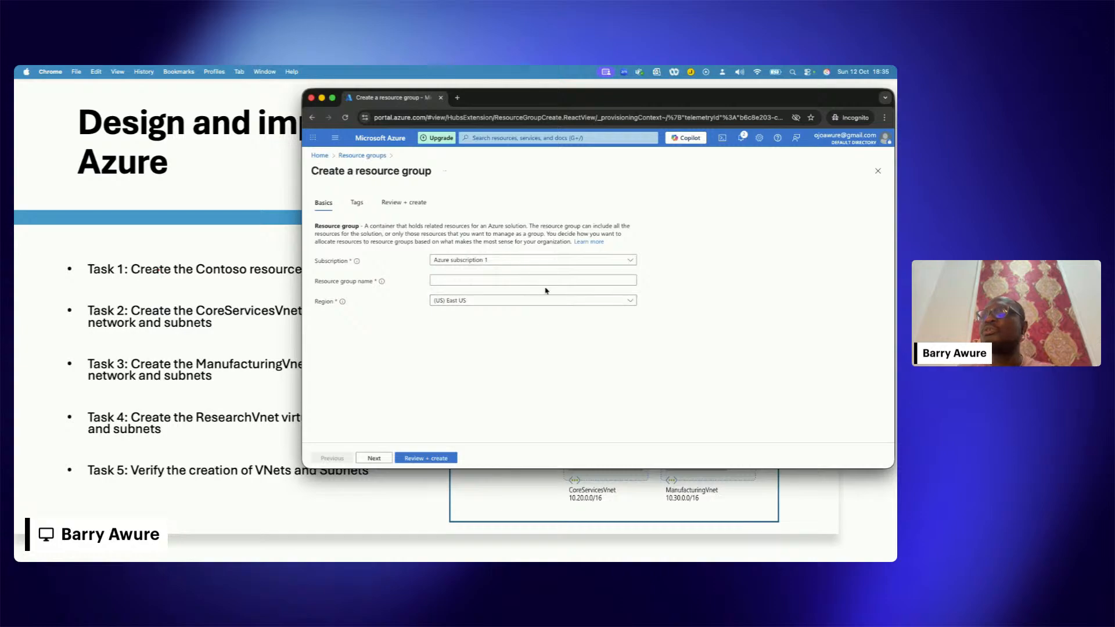
pyautogui.click(448, 281)
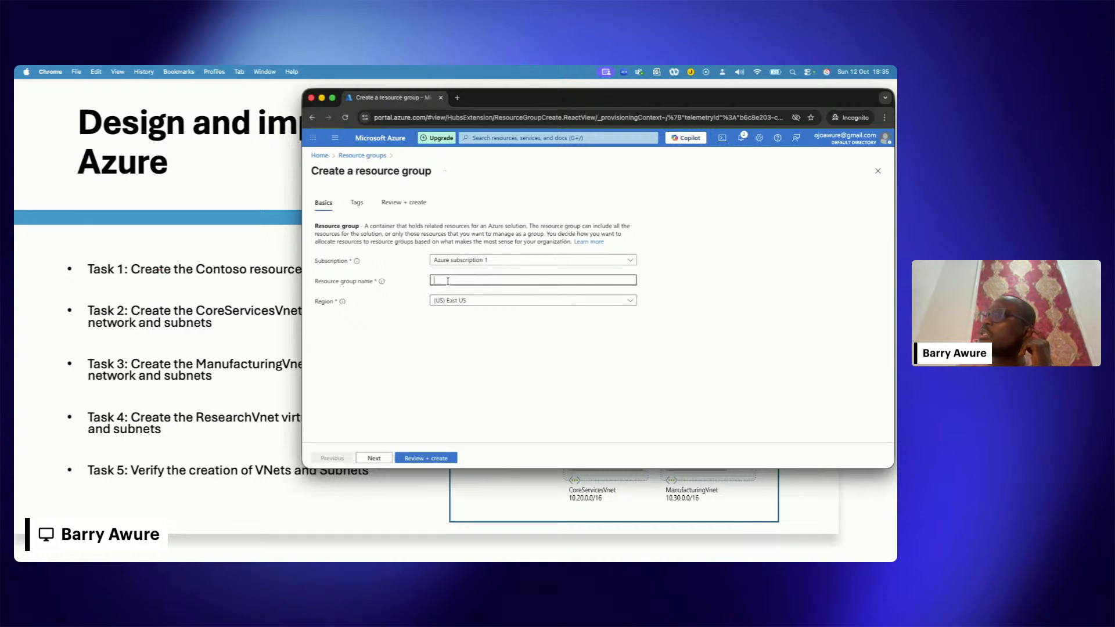
pyautogui.write('Enginee')
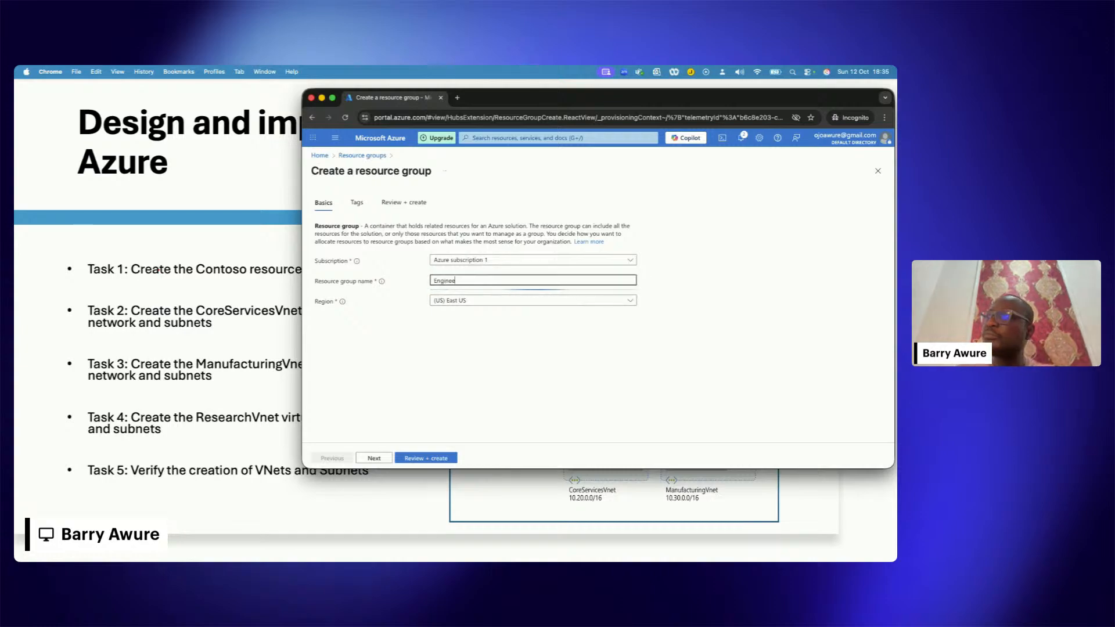
pyautogui.write('ring')
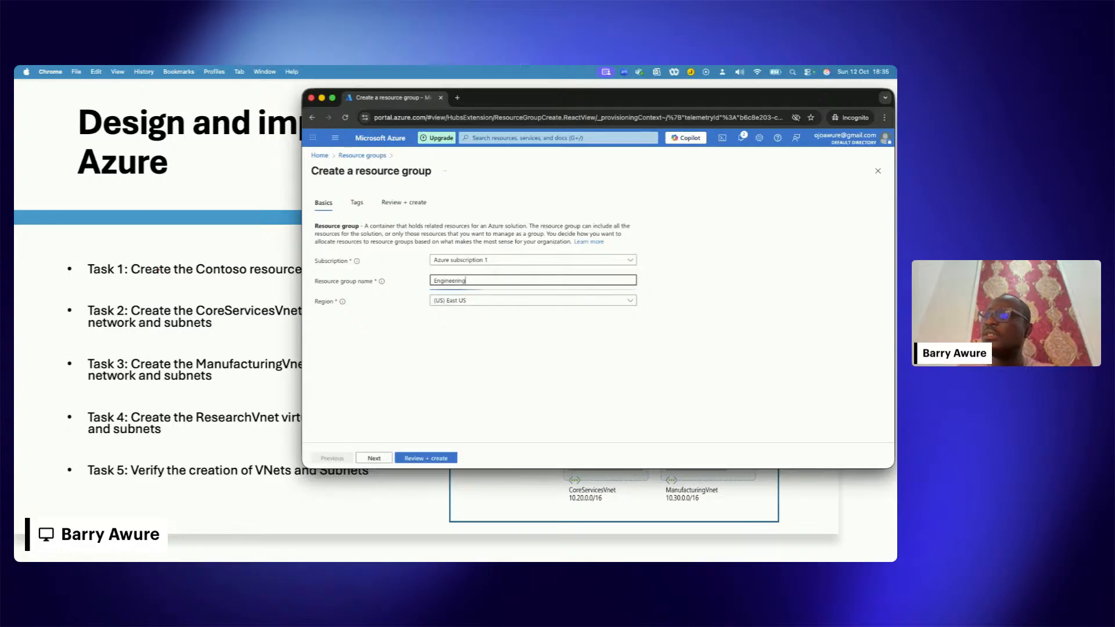
pyautogui.click(485, 369)
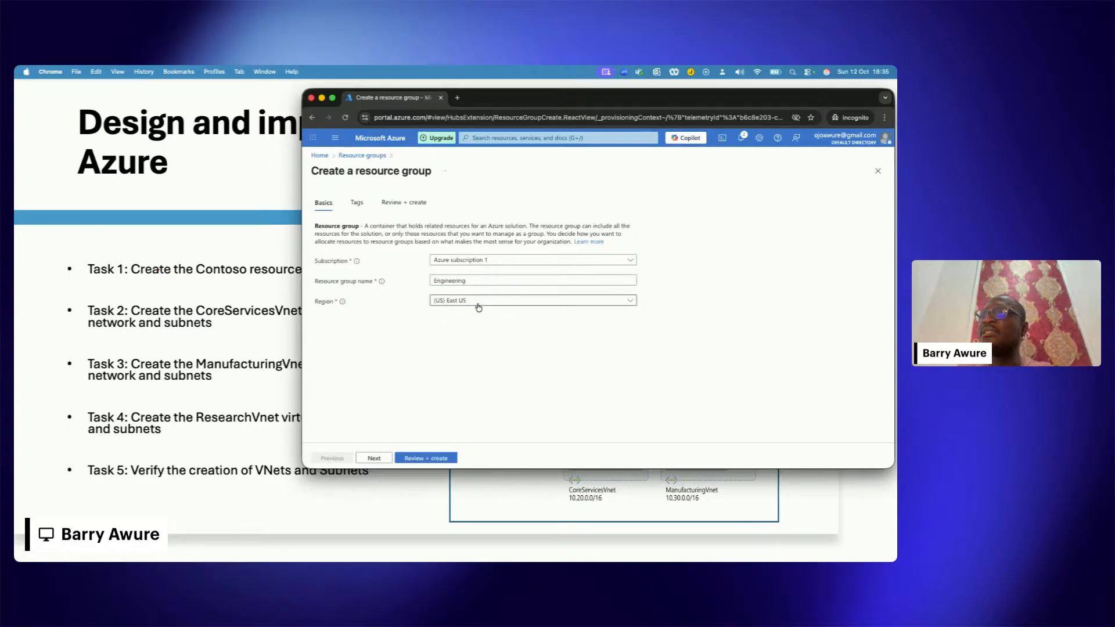
# Step: Create the Engineering resource group under Azure subscription 1 in the (US) East US region and dismiss the resulting notifications
pyautogui.click(507, 264)
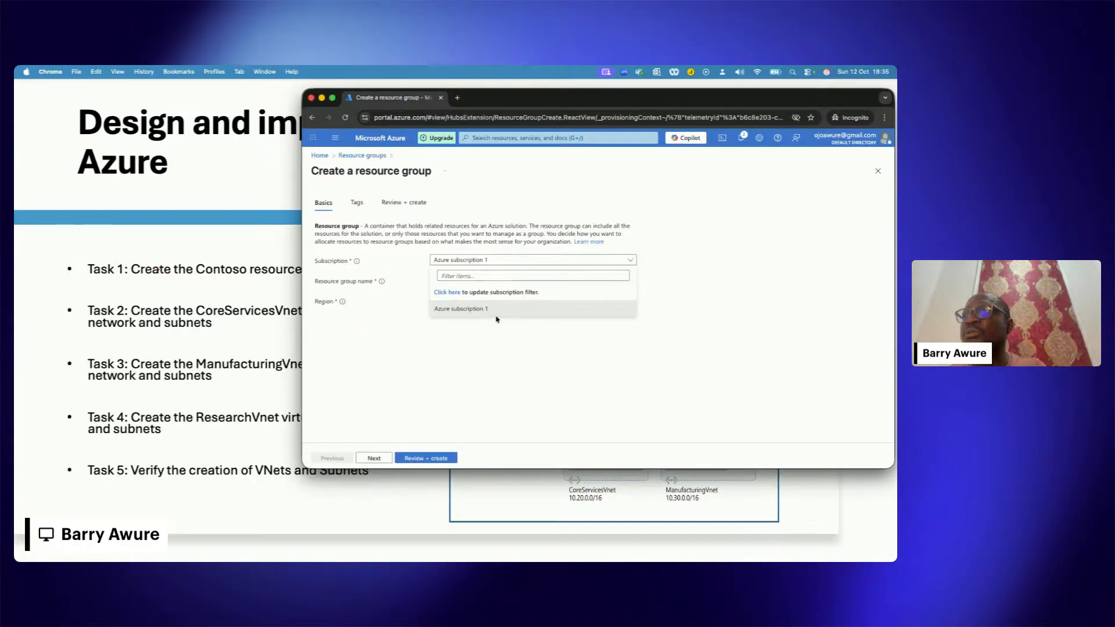
pyautogui.click(503, 314)
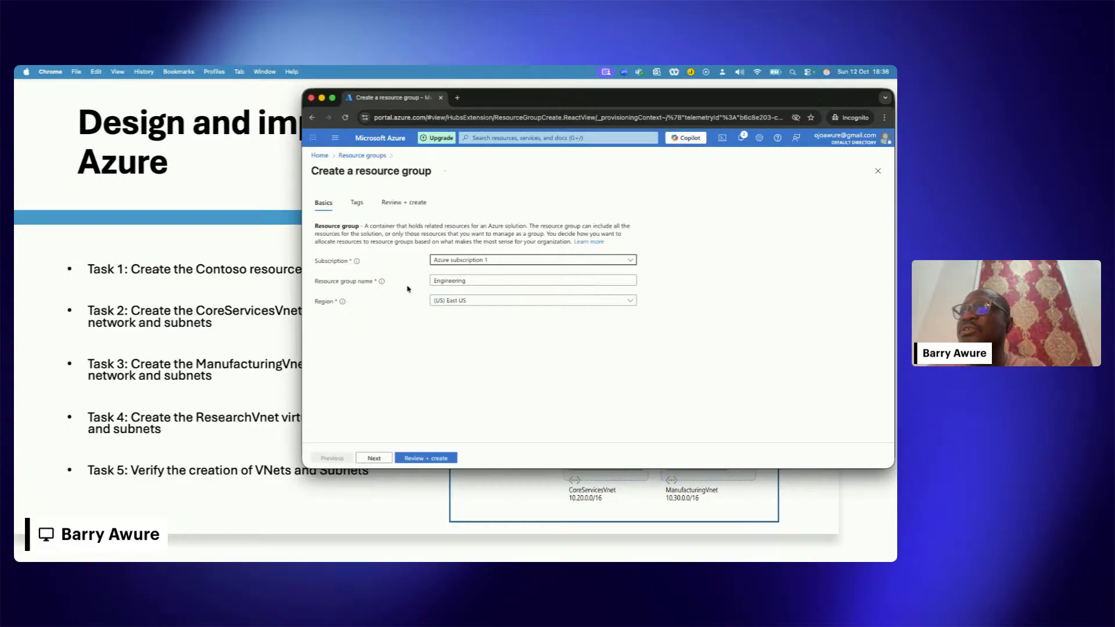
pyautogui.doubleClick(465, 281)
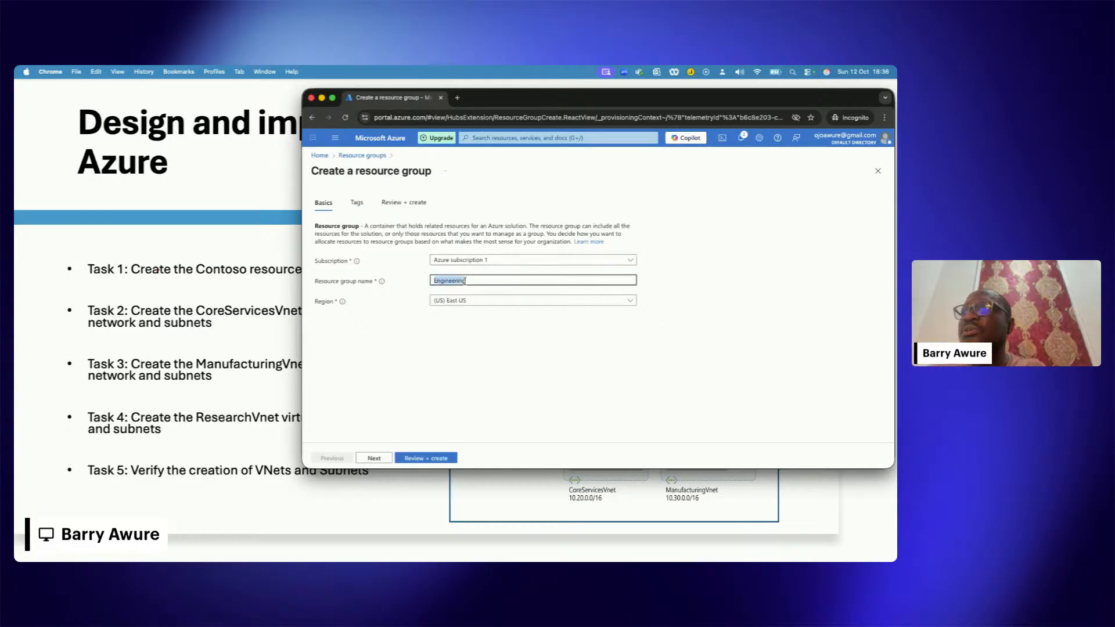
pyautogui.click(494, 342)
pyautogui.click(480, 302)
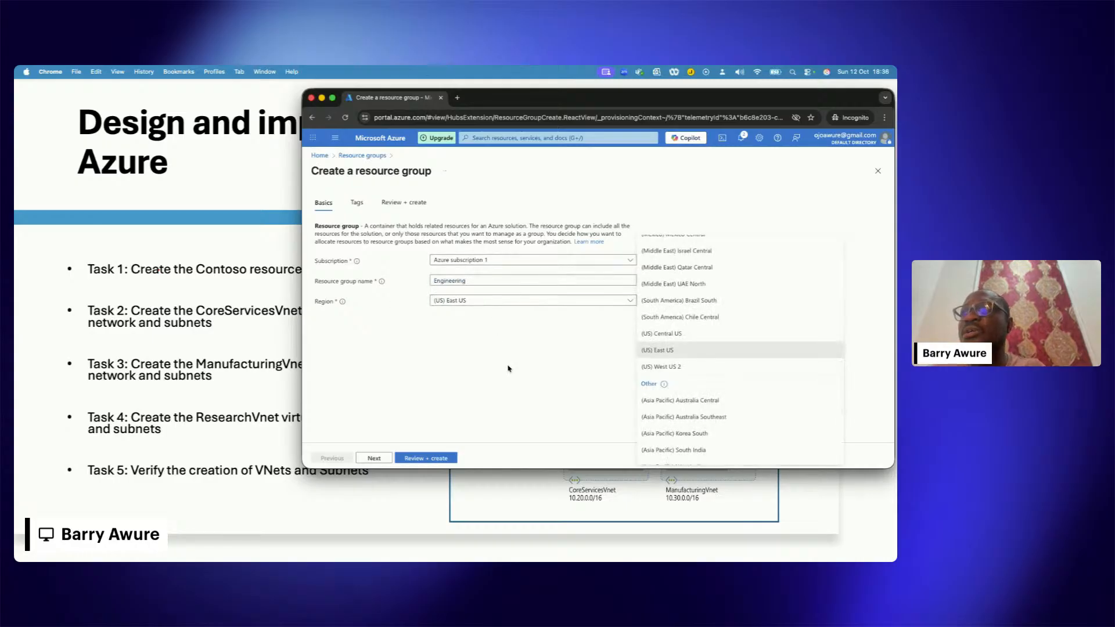
pyautogui.click(549, 373)
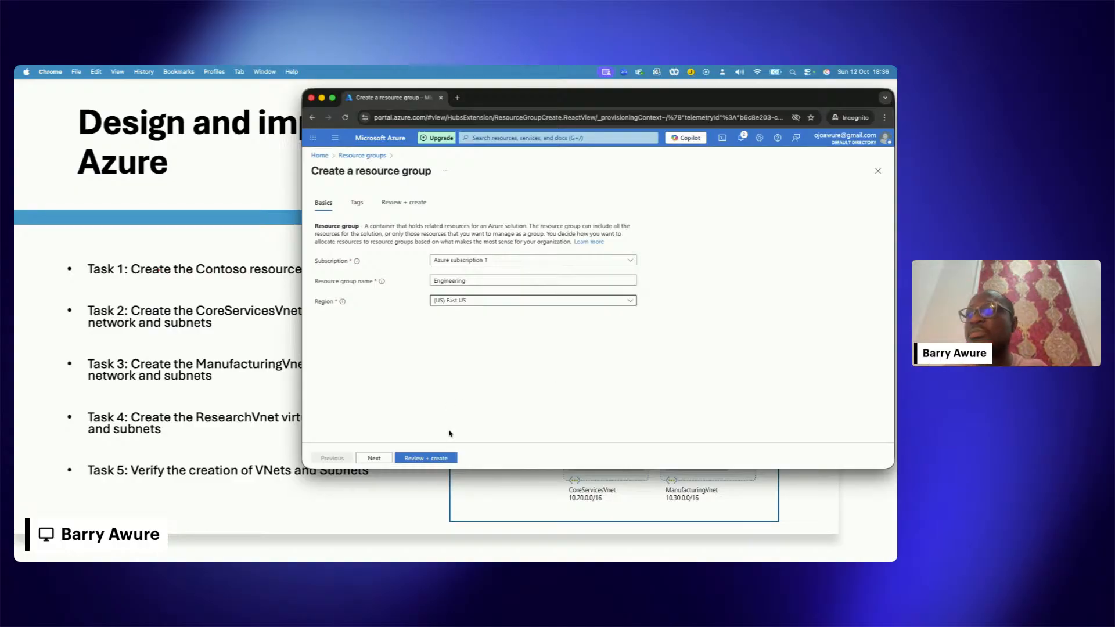
pyautogui.click(424, 458)
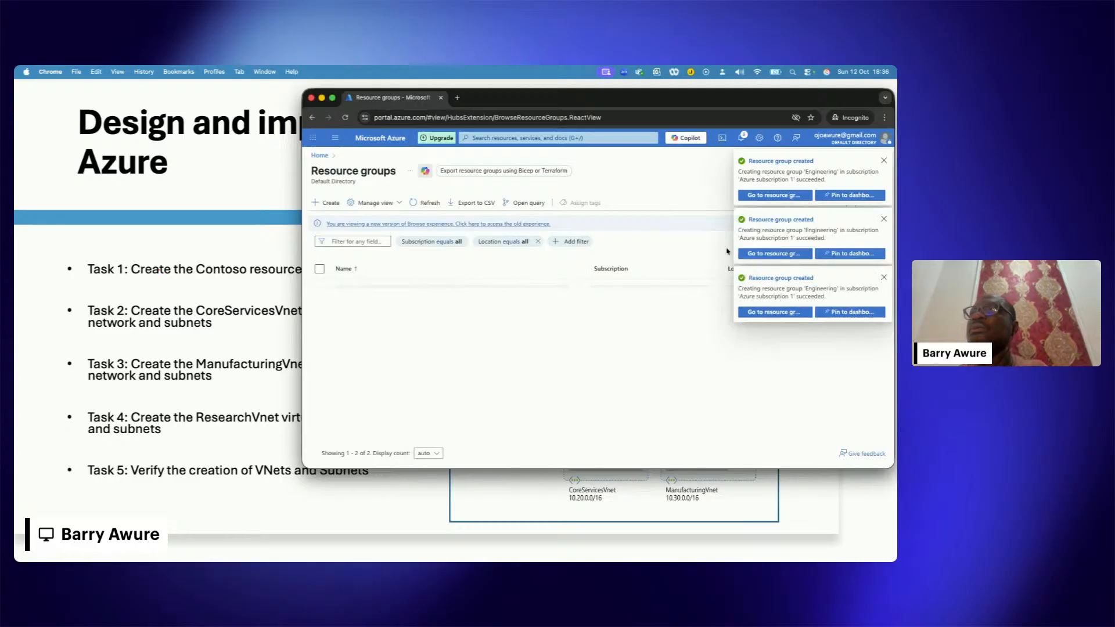
pyautogui.click(884, 162)
pyautogui.click(884, 162)
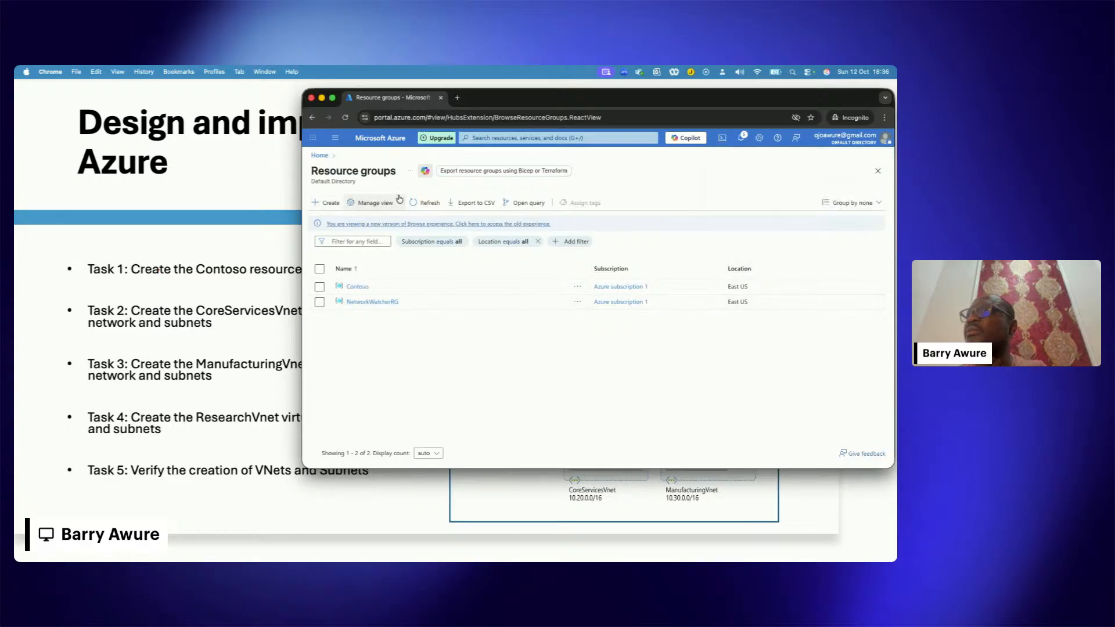
# Step: Refresh the resource groups list, view the Engineering group's overview and return to the portal home page
pyautogui.click(420, 204)
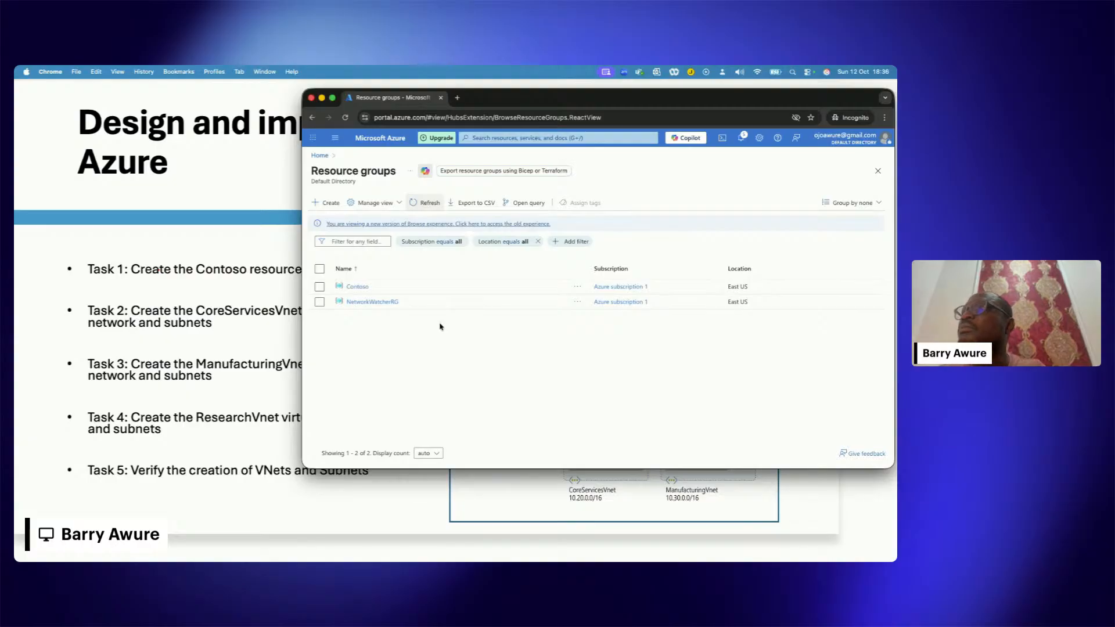
pyautogui.click(426, 203)
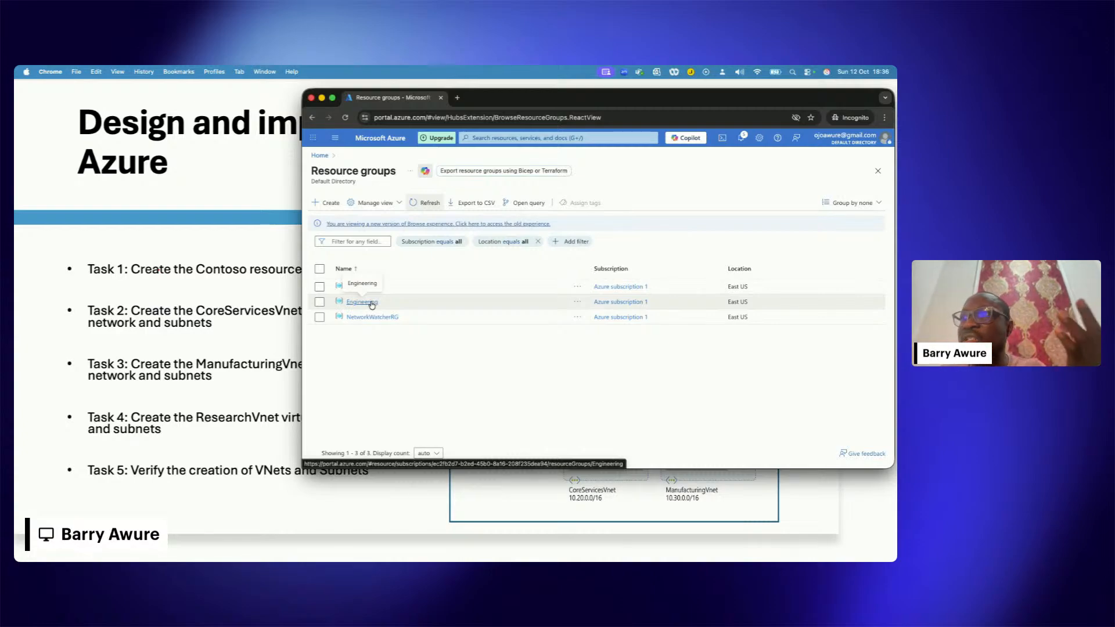
pyautogui.click(372, 303)
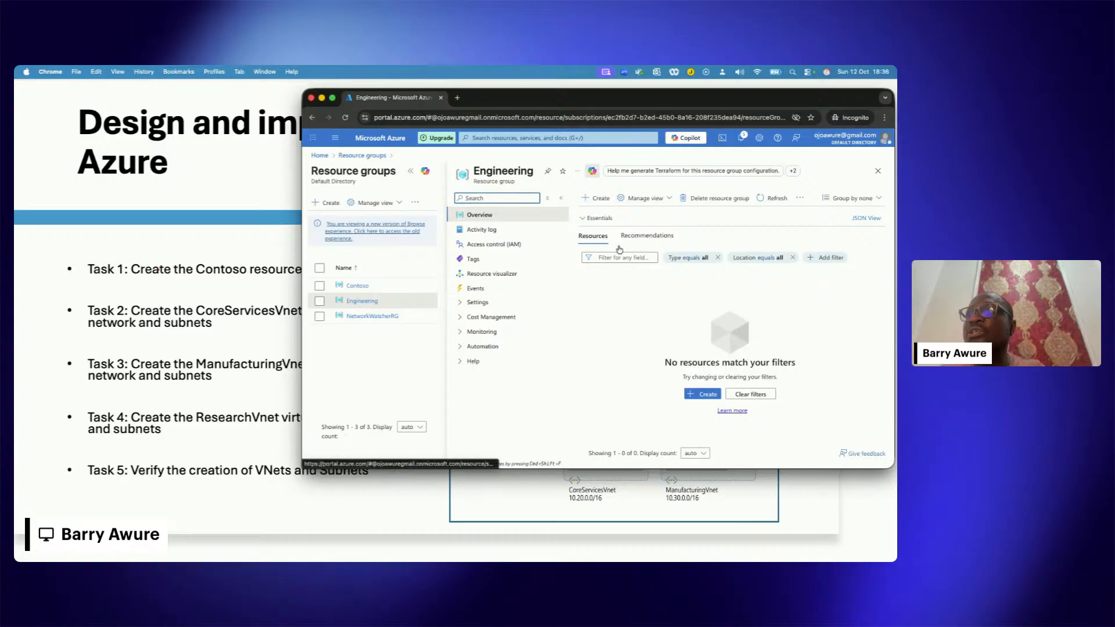
pyautogui.click(877, 171)
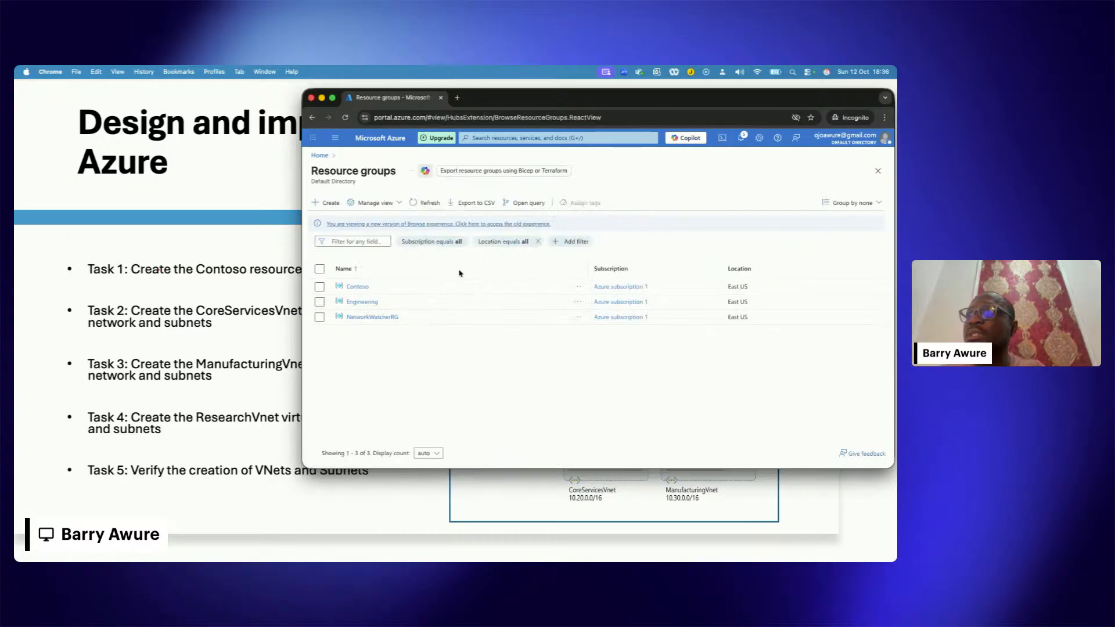
pyautogui.click(320, 155)
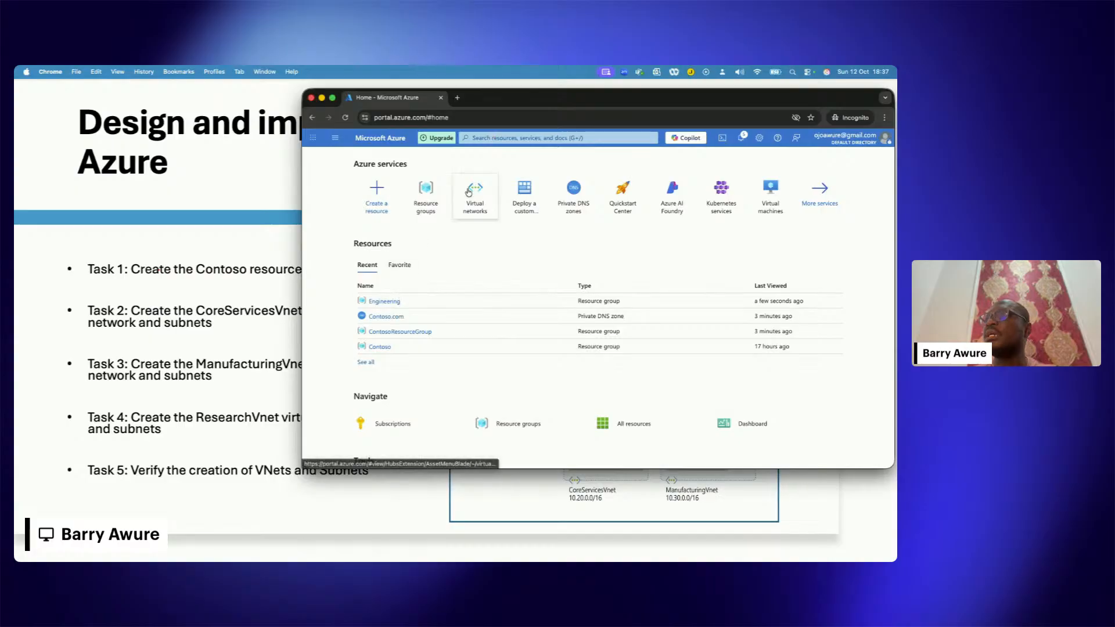
# Step: Search the portal for "vnet", open the Virtual networks service and dismiss its introductory tips
pyautogui.click(484, 131)
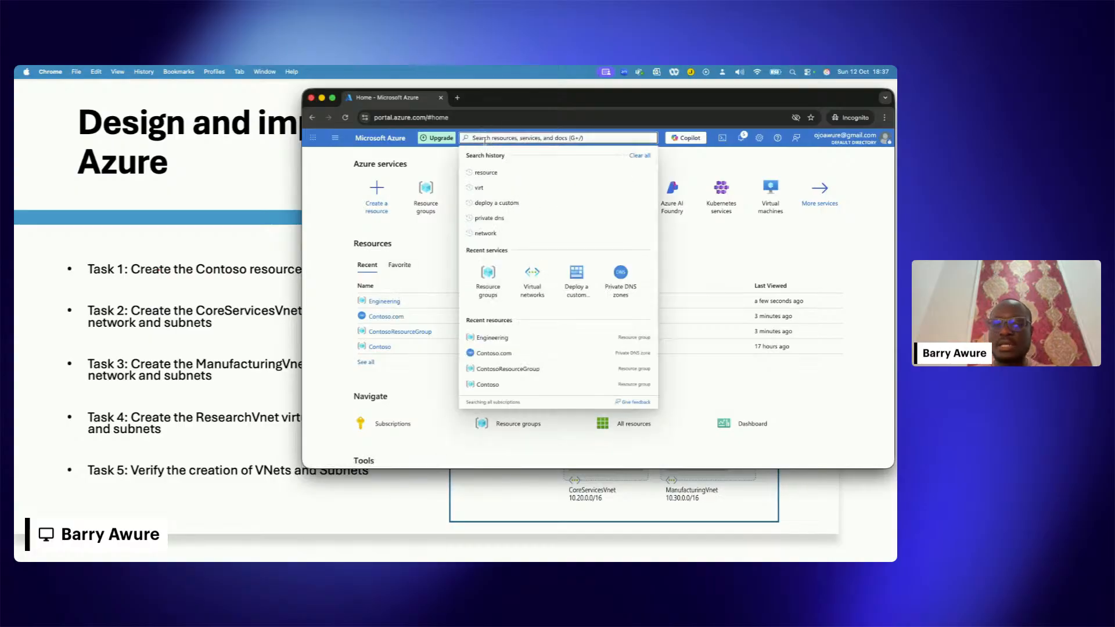
pyautogui.write('vnet')
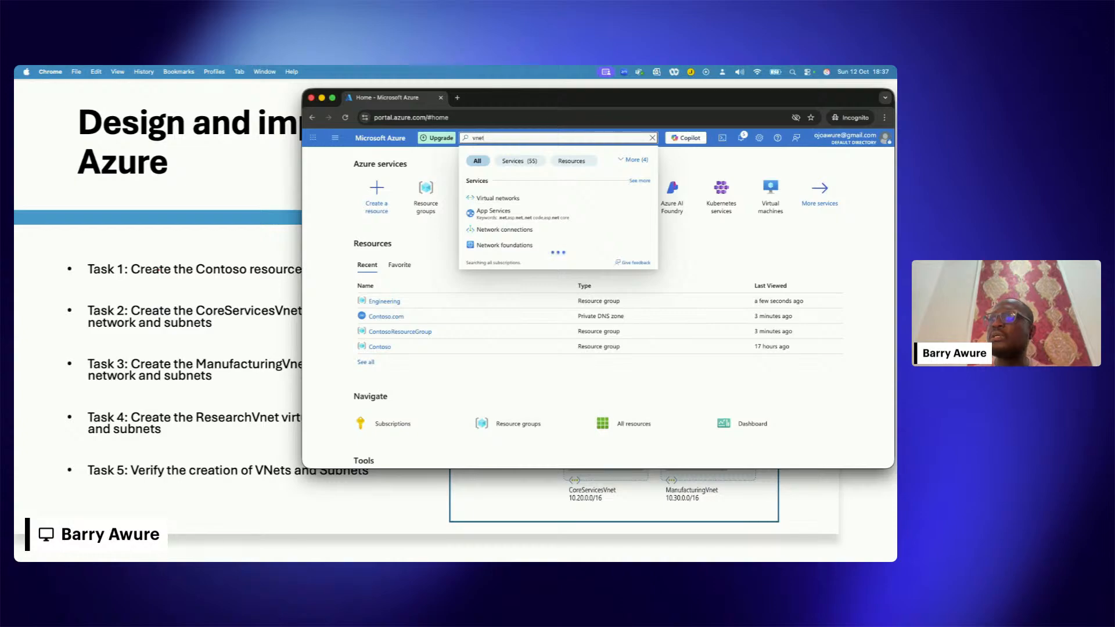
pyautogui.click(497, 198)
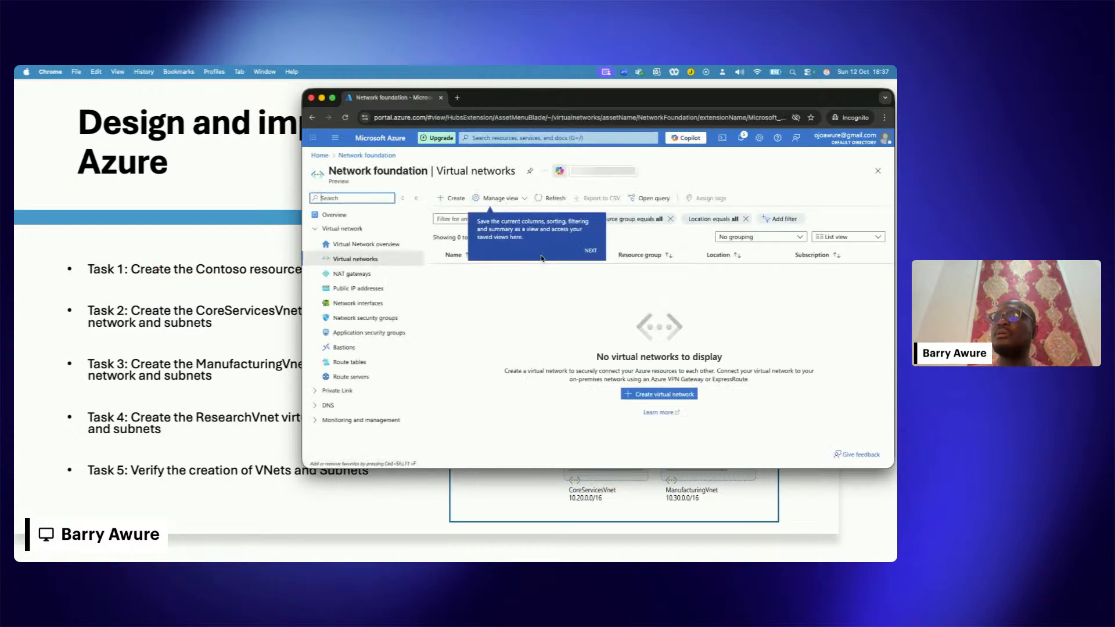
pyautogui.click(590, 251)
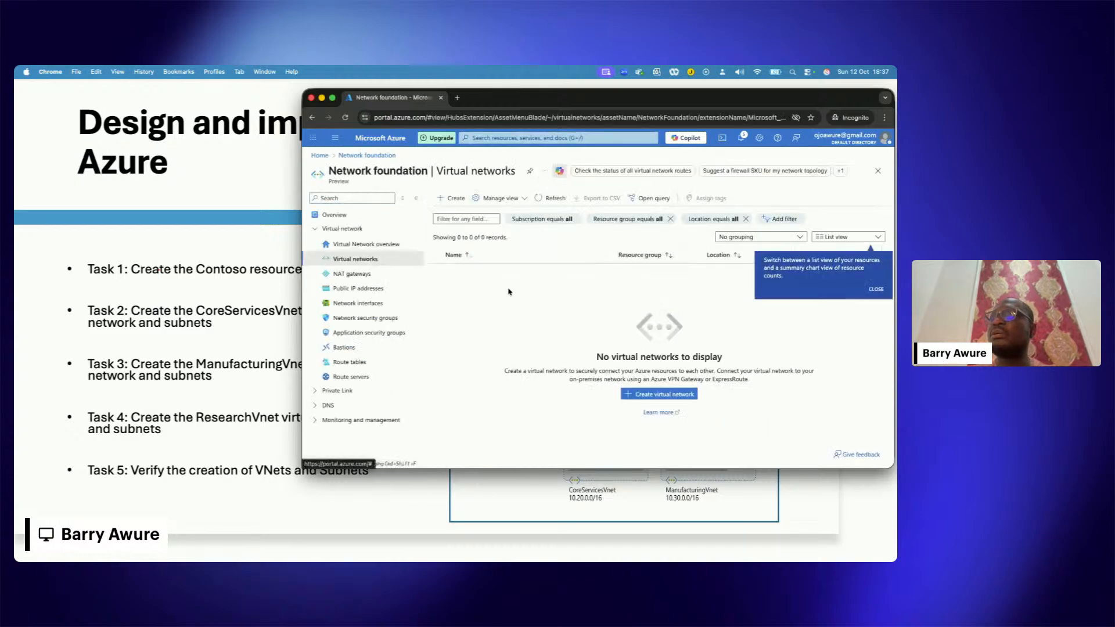
pyautogui.click(878, 289)
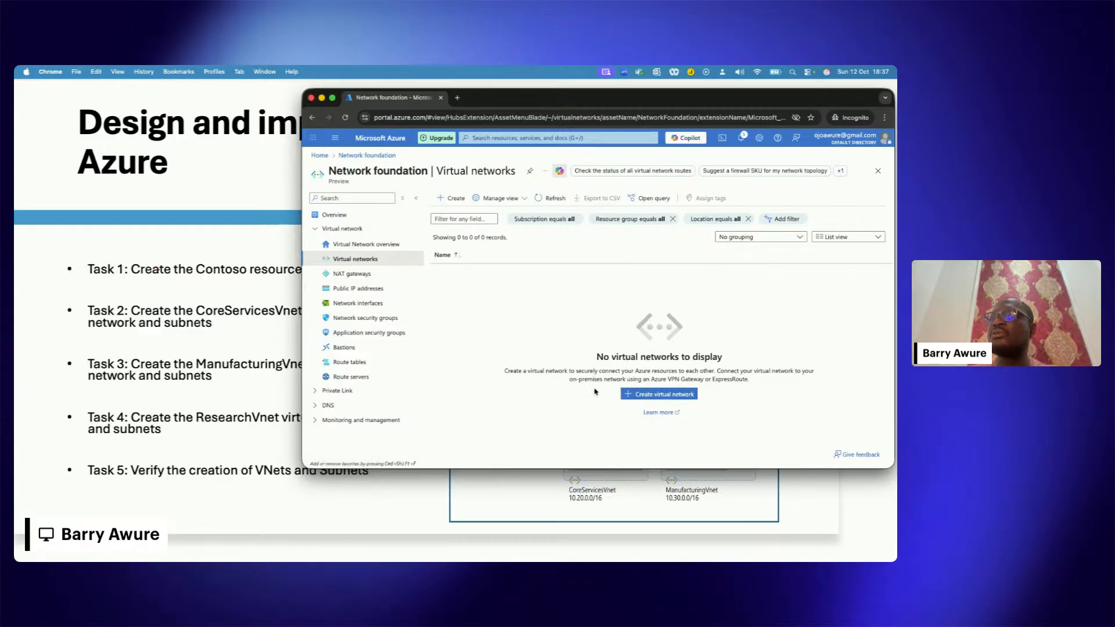
# Step: Start a new virtual network, enlarge and reposition the browser window, and assign the network to the Engineering resource group
pyautogui.click(645, 395)
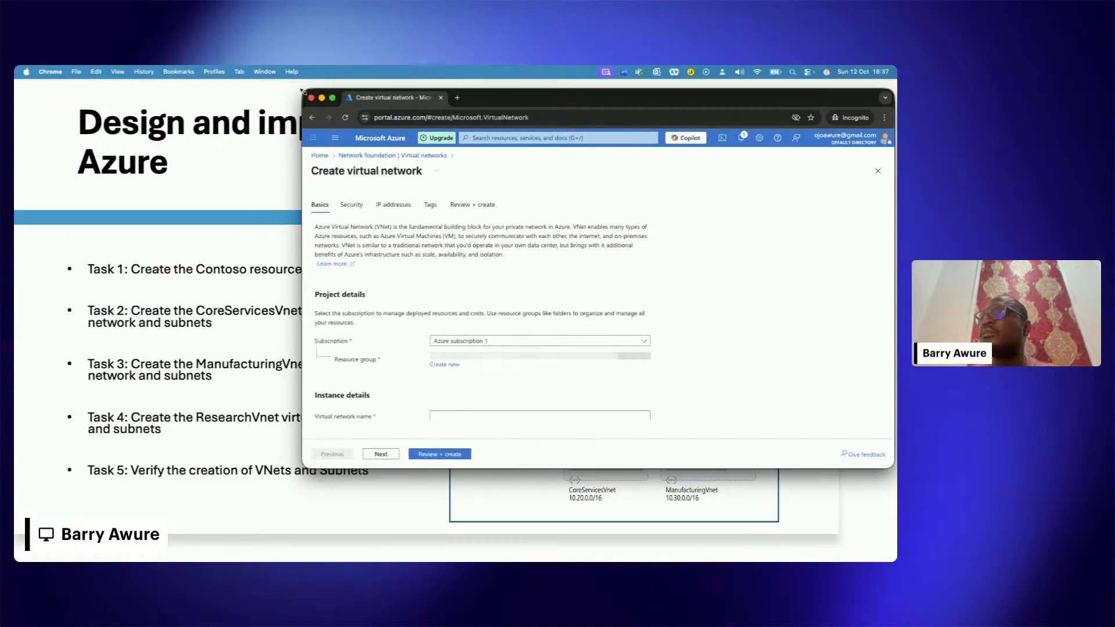
pyautogui.moveTo(297, 89); pyautogui.dragTo(261, 80)
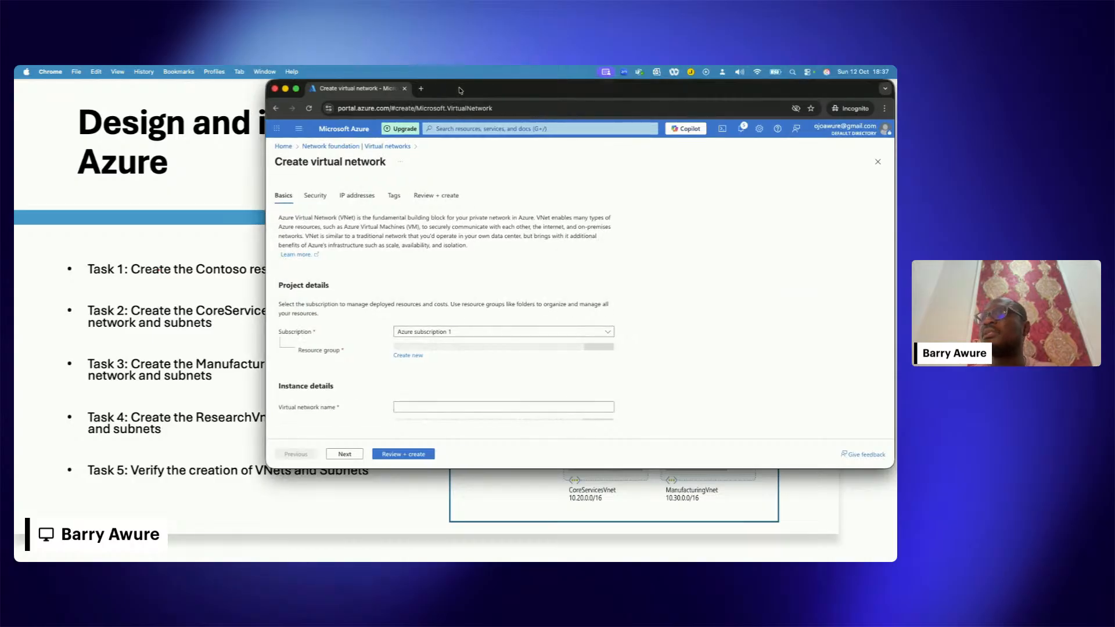
pyautogui.moveTo(458, 88); pyautogui.dragTo(346, 88)
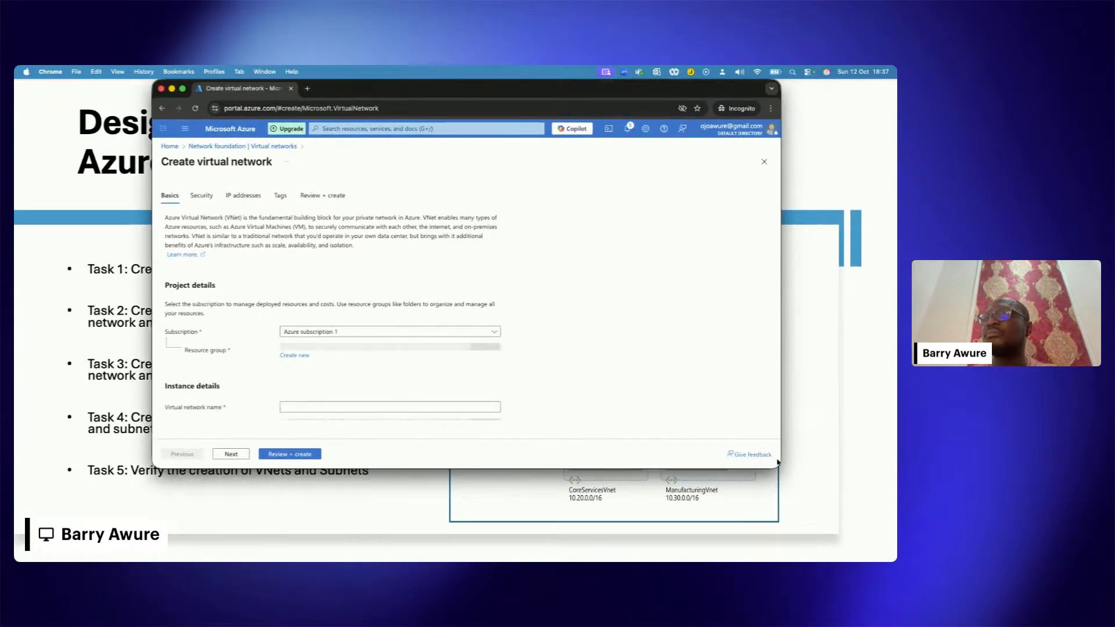
pyautogui.moveTo(776, 466); pyautogui.dragTo(859, 511)
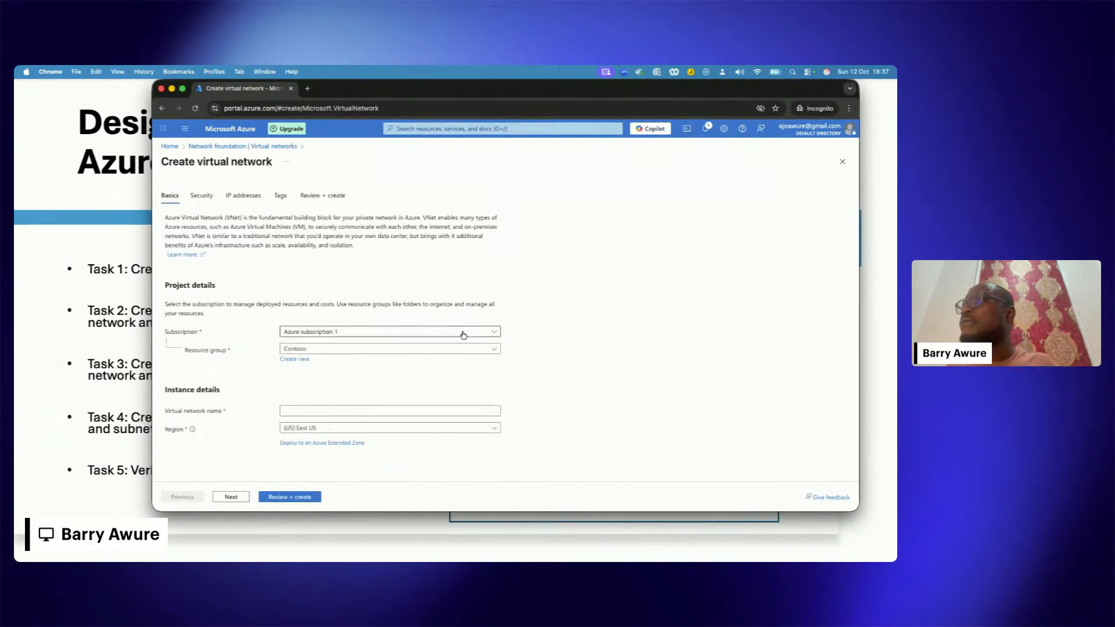
pyautogui.click(375, 349)
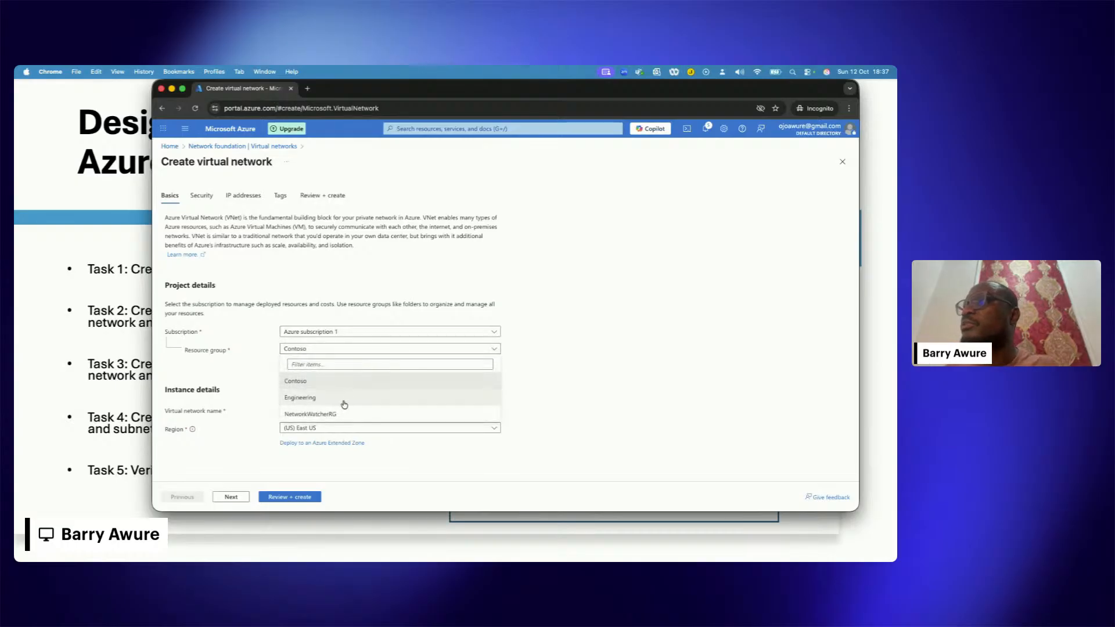
pyautogui.click(332, 400)
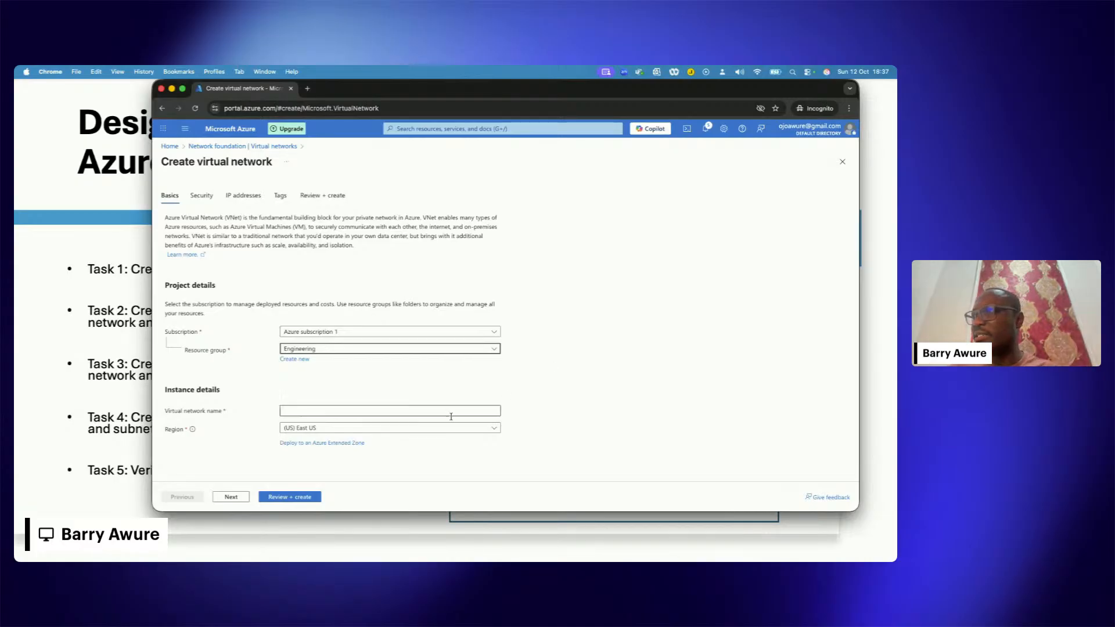
# Step: Name the new virtual network EngineeringVnet
pyautogui.click(366, 414)
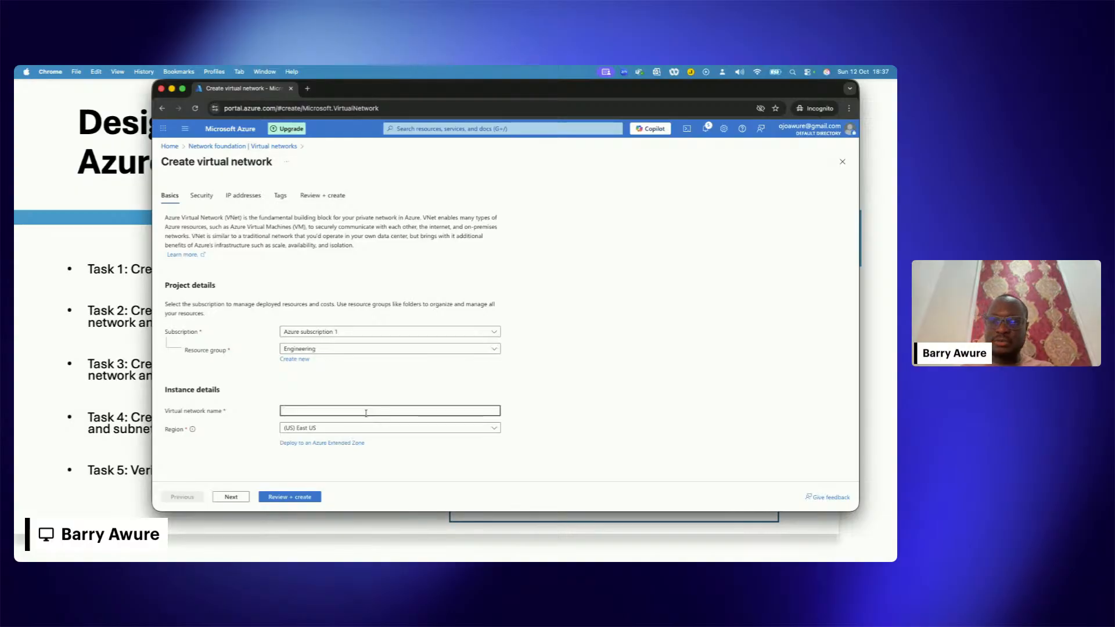
pyautogui.write('Engine')
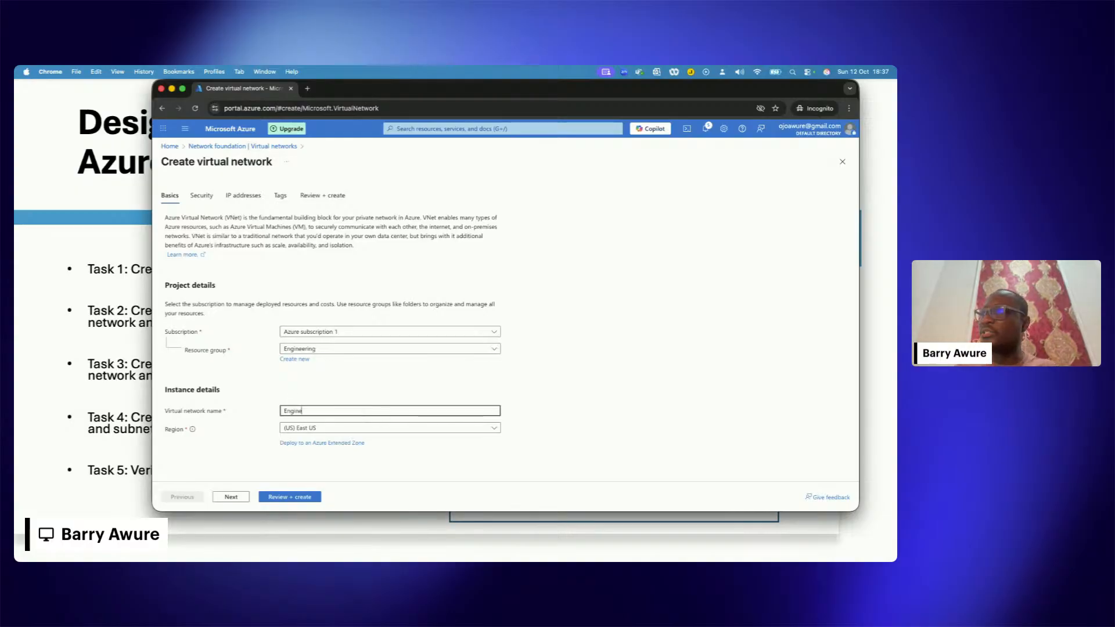
pyautogui.write('eringVnet')
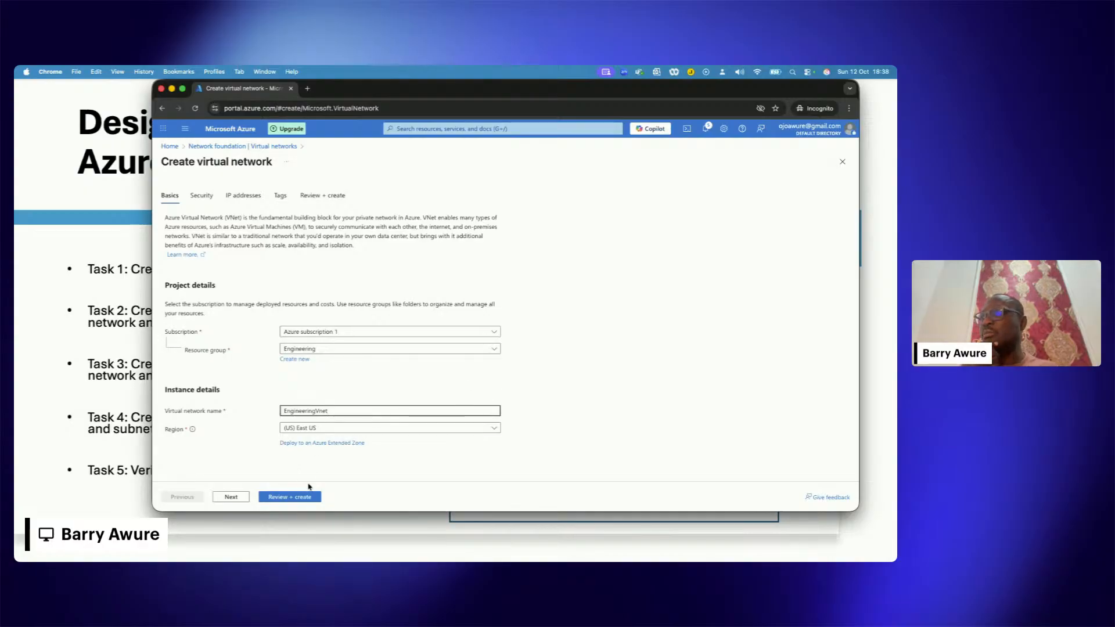
pyautogui.click(297, 496)
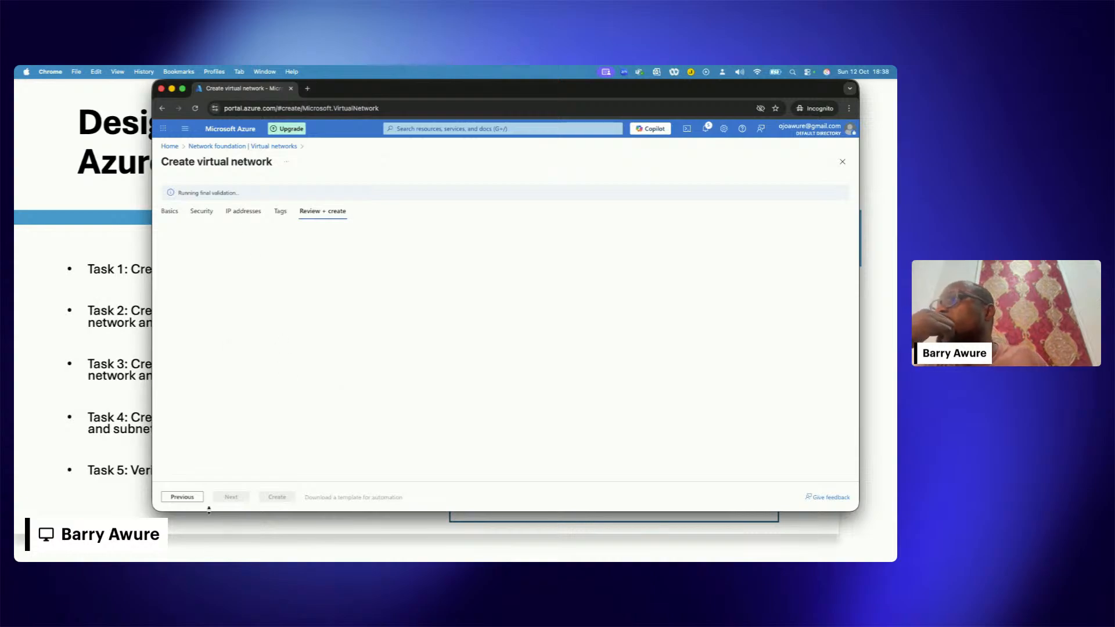
pyautogui.click(182, 497)
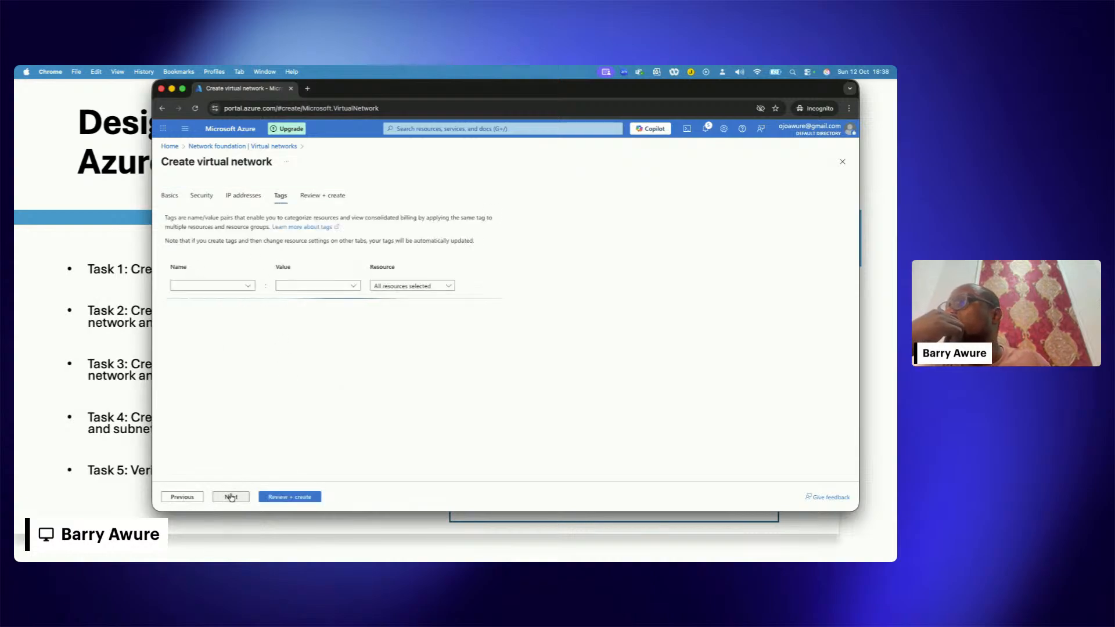
pyautogui.click(182, 497)
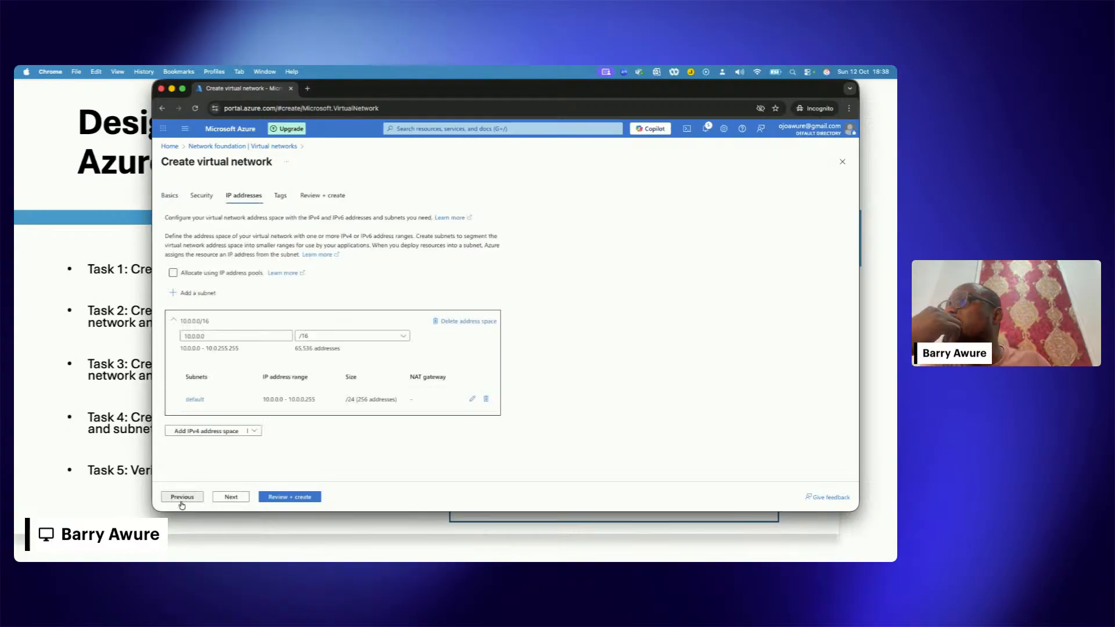
pyautogui.click(181, 497)
pyautogui.click(182, 499)
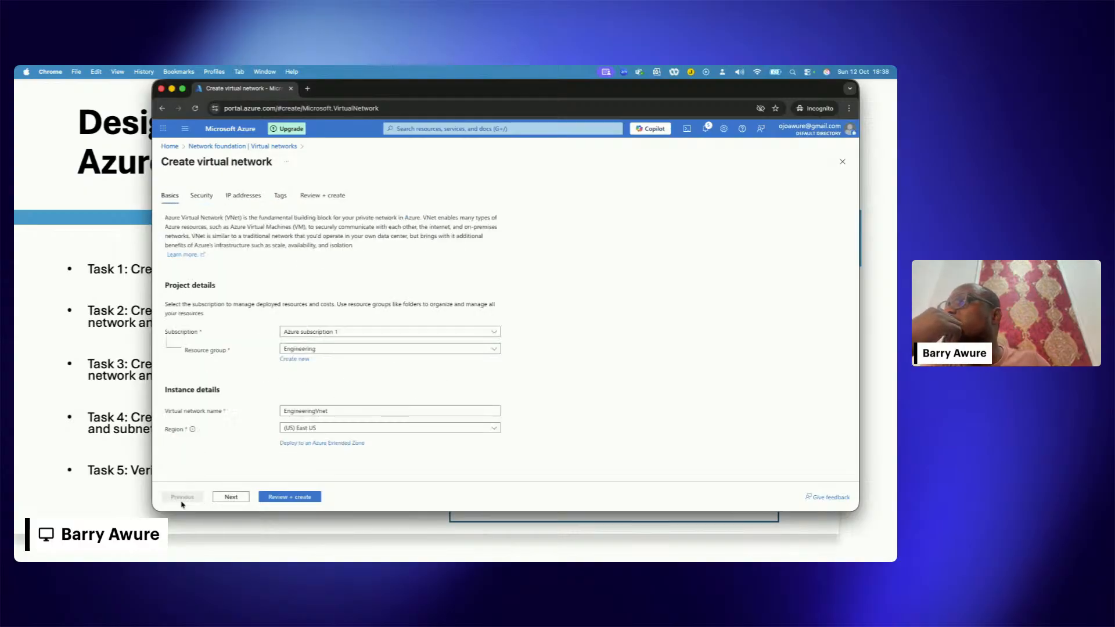
pyautogui.doubleClick(309, 411)
pyautogui.click(344, 393)
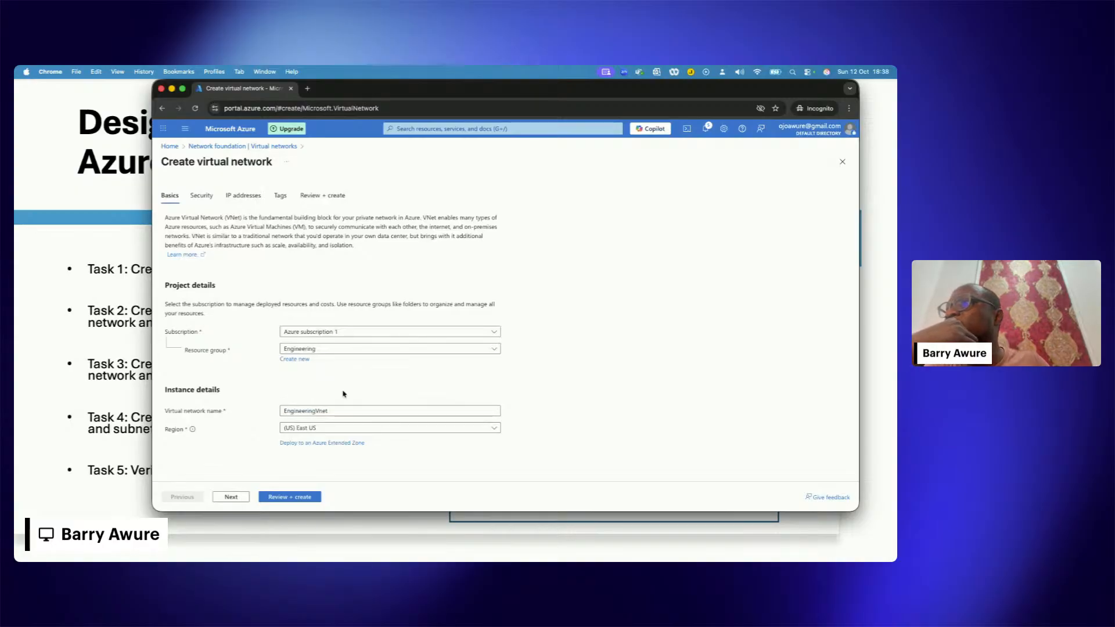
pyautogui.doubleClick(312, 409)
pyautogui.click(356, 391)
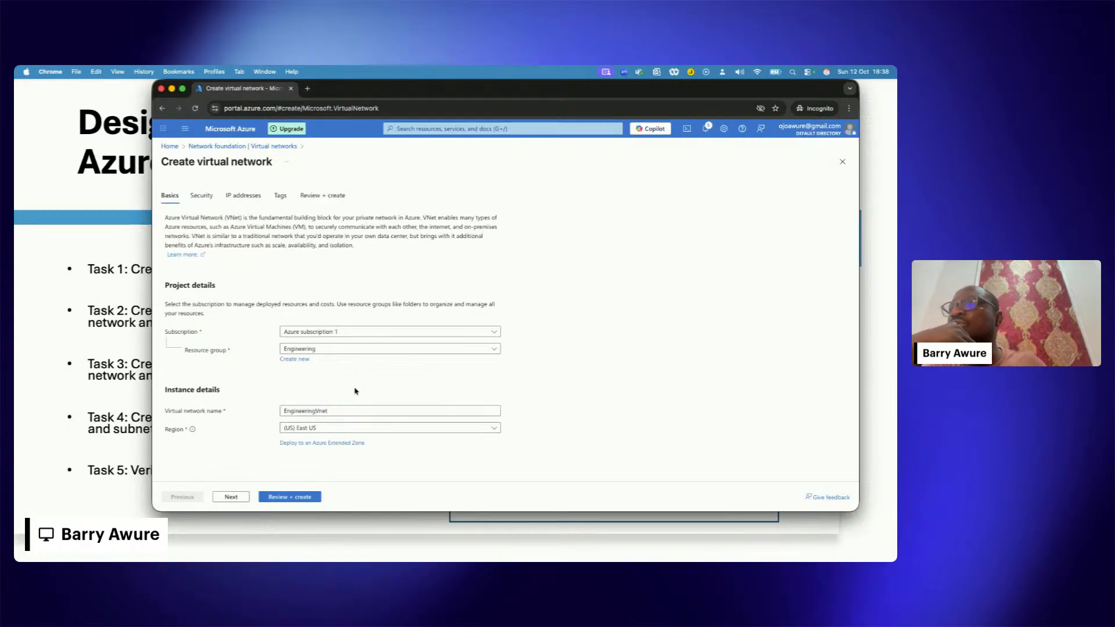
# Step: Leave the security options off and set the virtual network's IPv4 address space to start at 192.168.0.0
pyautogui.click(231, 497)
pyautogui.scroll(-1, 255, 336)
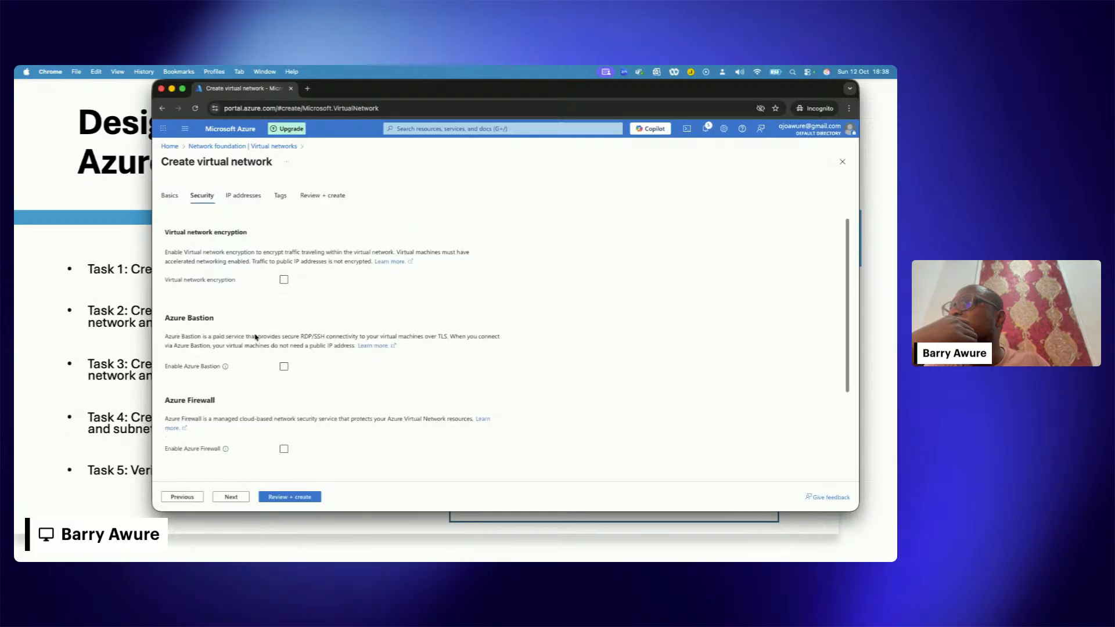
pyautogui.scroll(1, 256, 335)
pyautogui.click(232, 495)
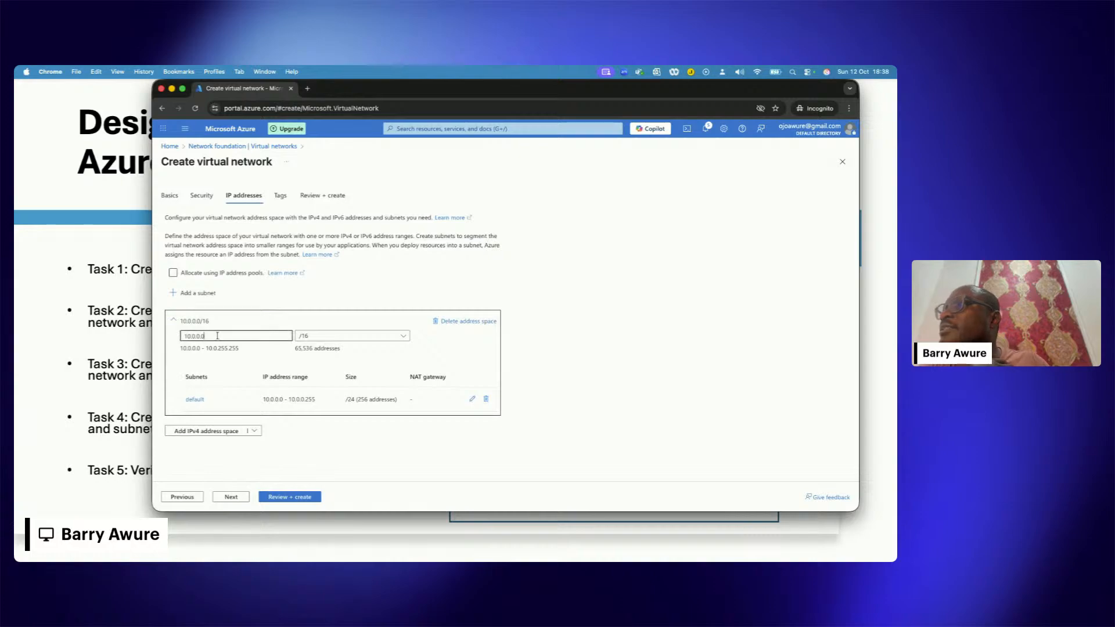
pyautogui.moveTo(223, 330); pyautogui.dragTo(128, 329)
pyautogui.write('192')
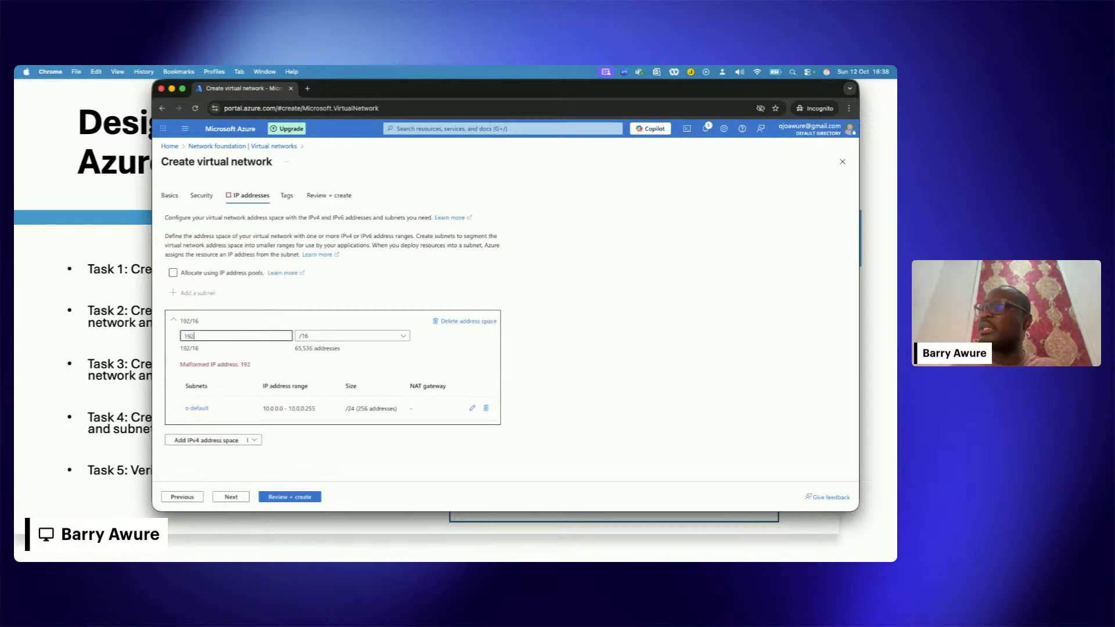
pyautogui.write('.168')
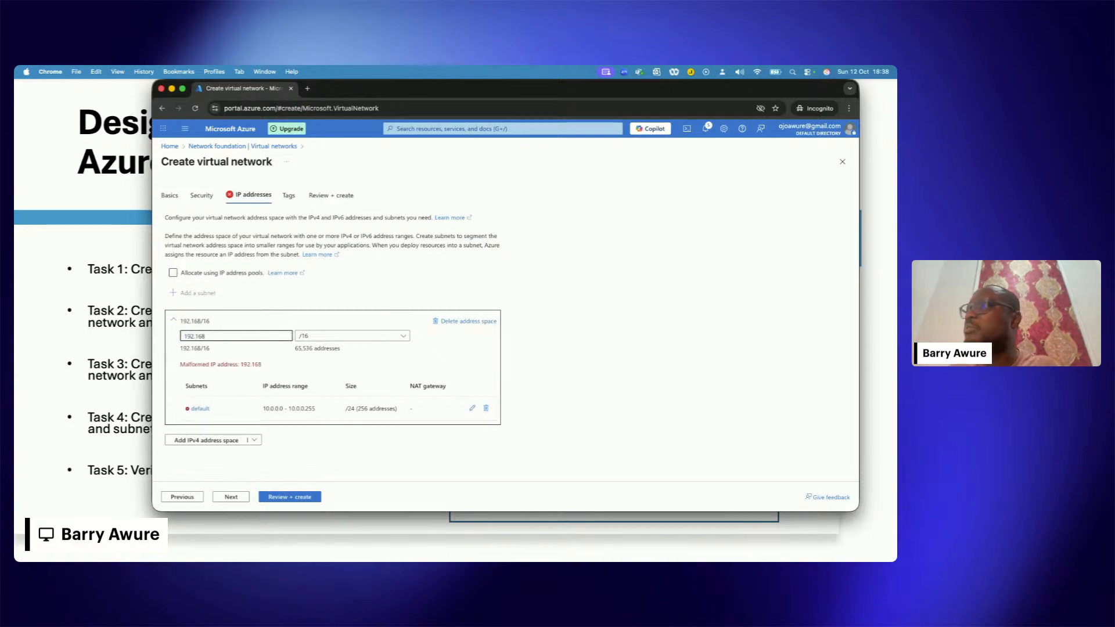
pyautogui.write('.0.0')
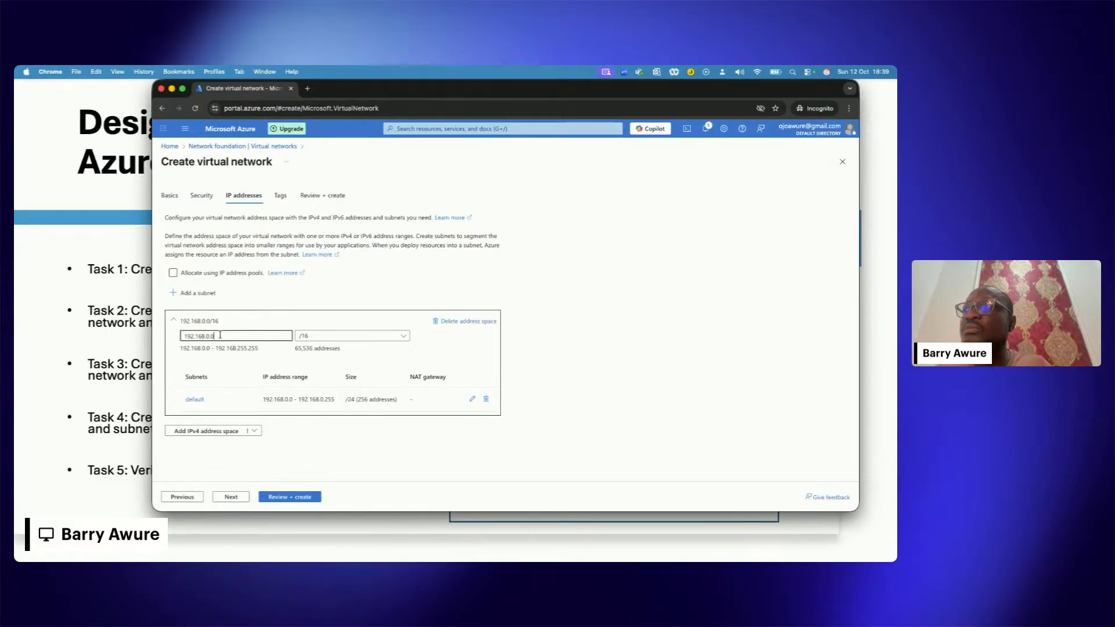
pyautogui.moveTo(220, 335); pyautogui.dragTo(155, 338)
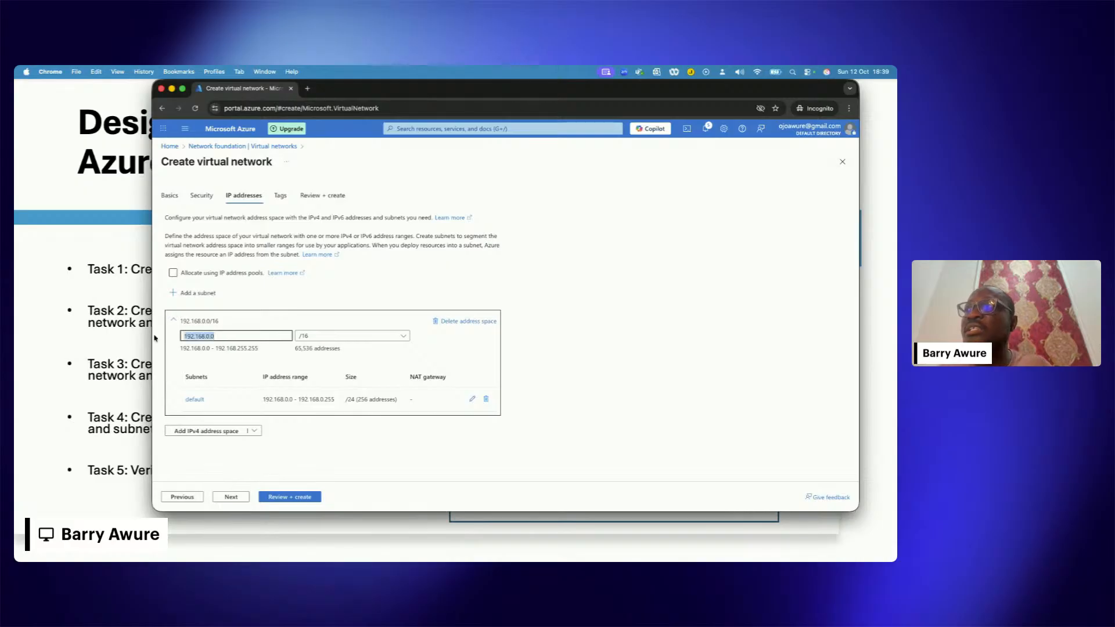
pyautogui.click(270, 296)
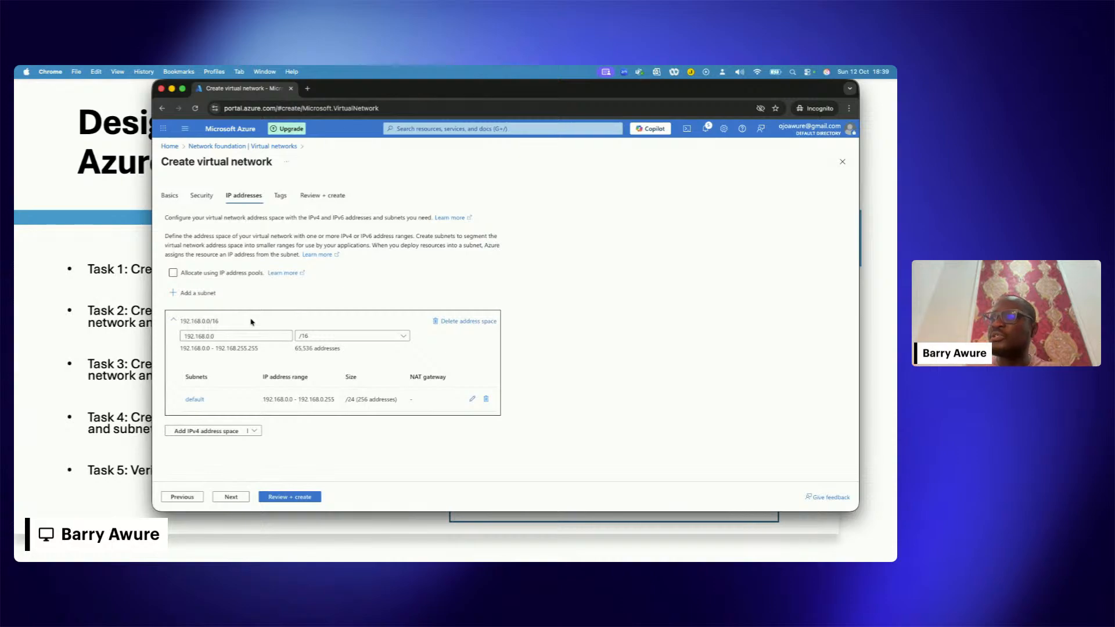
pyautogui.click(216, 336)
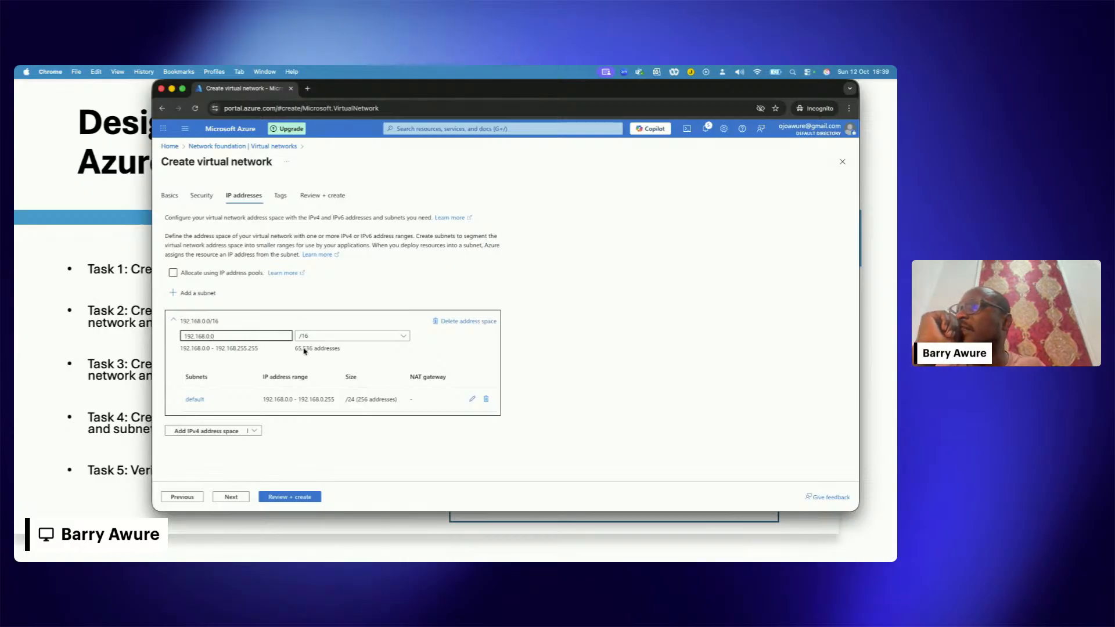
pyautogui.click(215, 324)
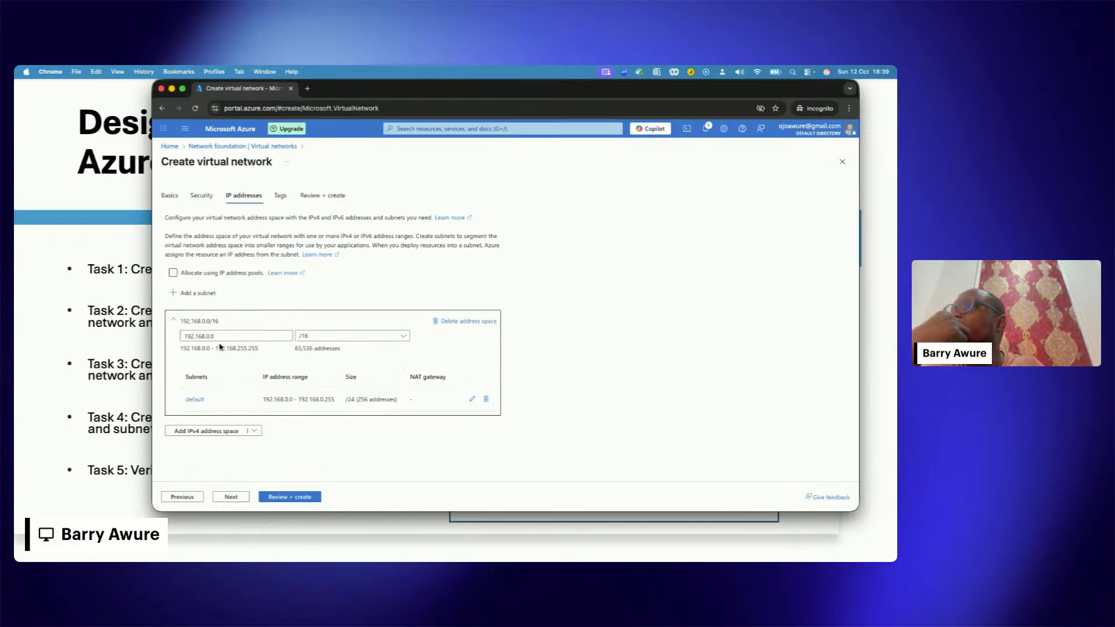
# Step: Switch to the slide show, check the virtual network tasks and subnet diagram, and return to the browser with the virtual network form
pyautogui.click(116, 338)
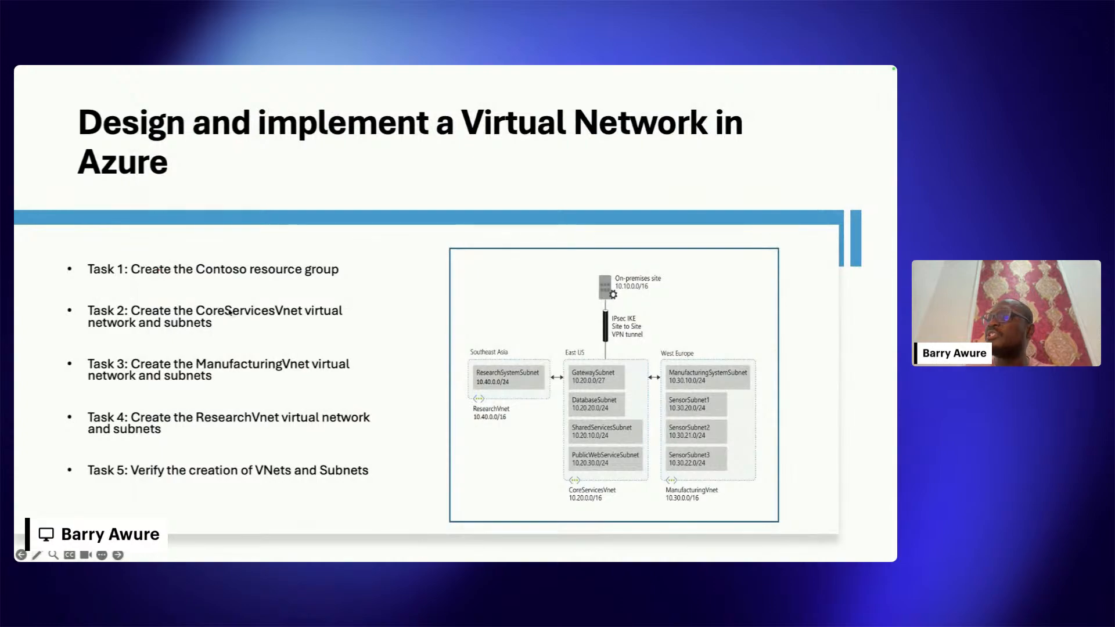
pyautogui.click(213, 312)
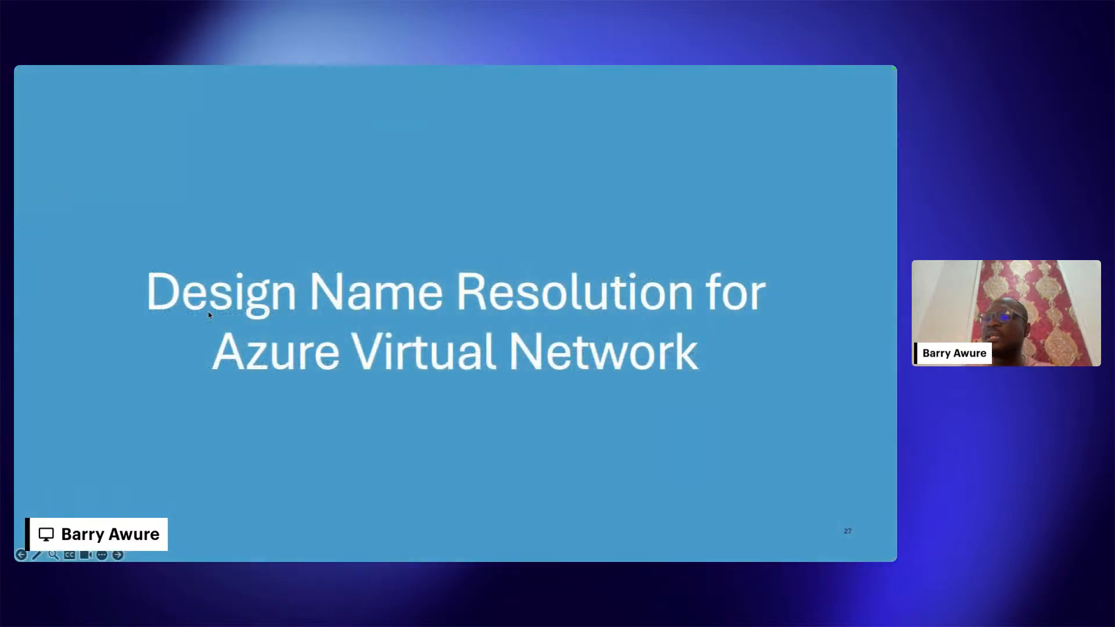
pyautogui.press('Left')
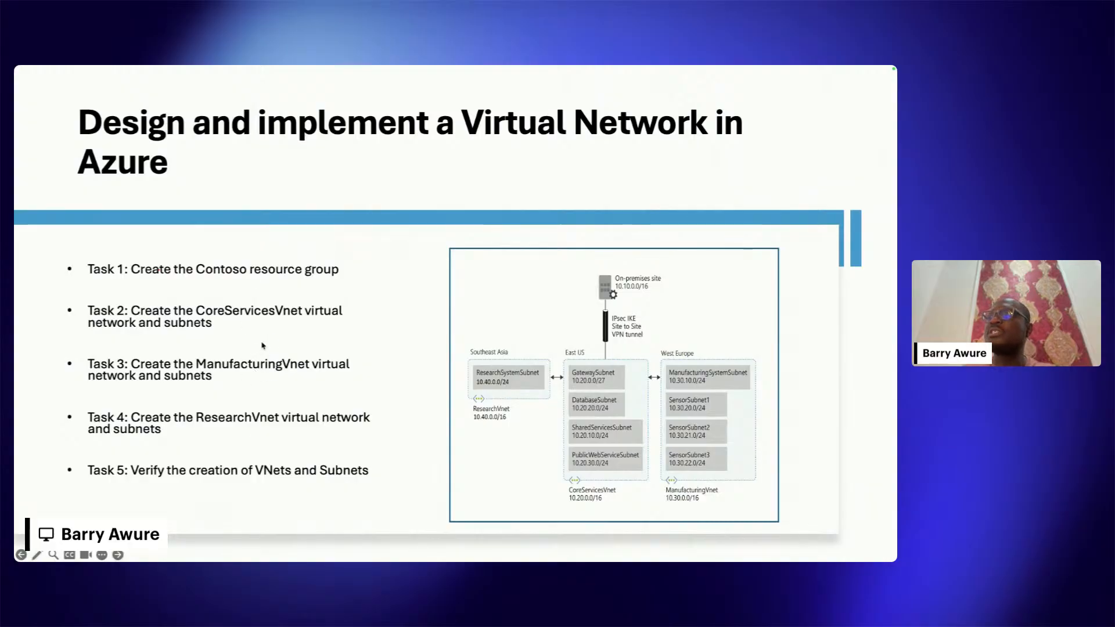
pyautogui.hotkey('ctrl', 'Up')
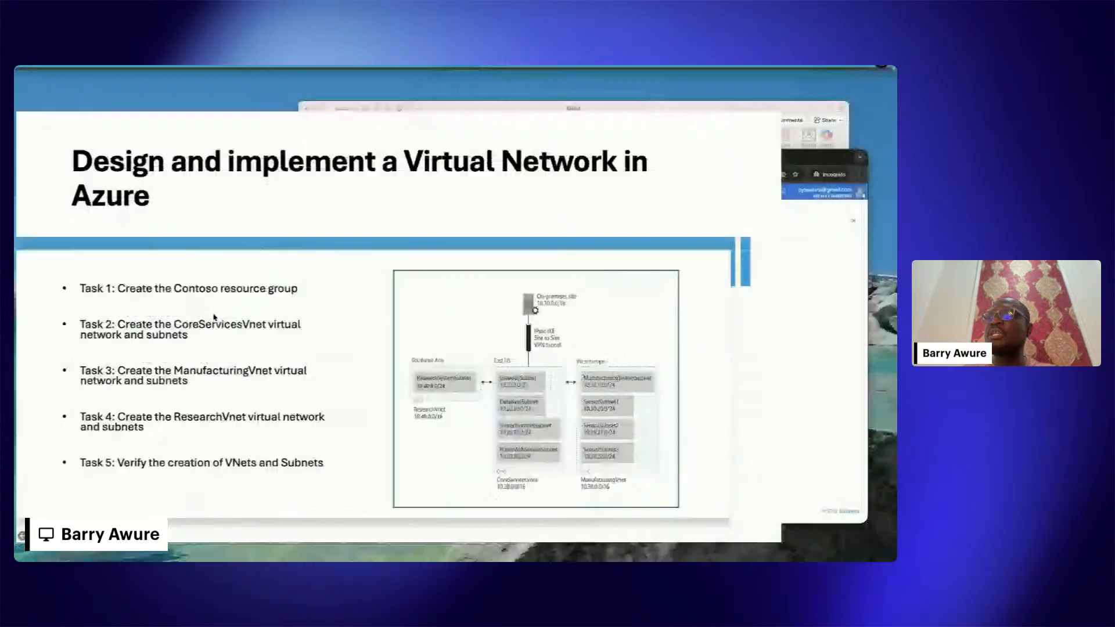
pyautogui.click(712, 384)
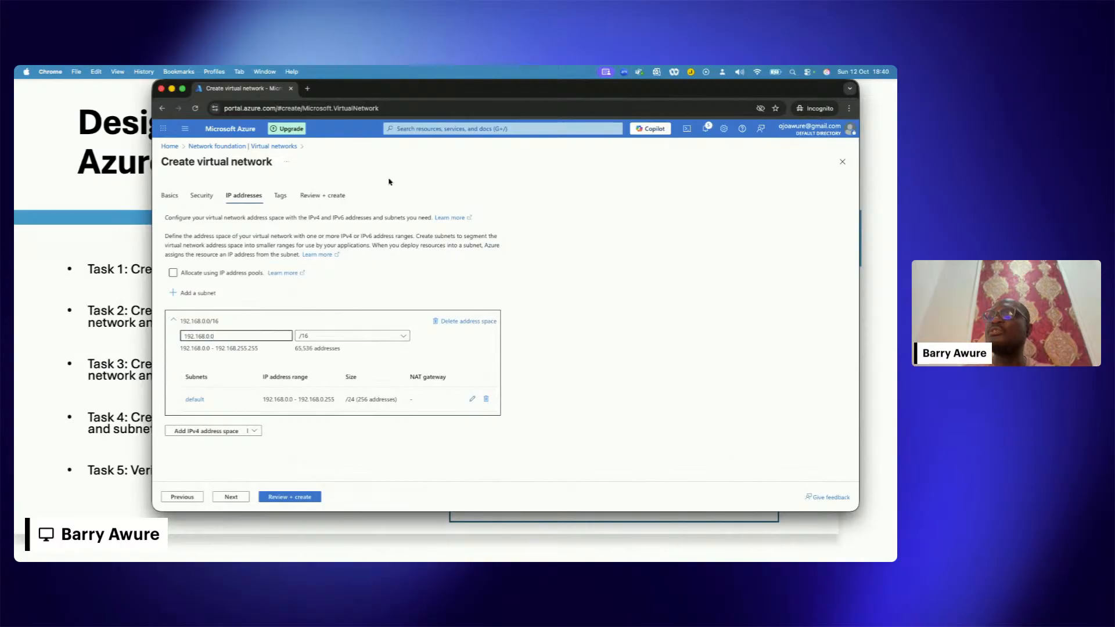
pyautogui.moveTo(417, 91); pyautogui.dragTo(451, 91)
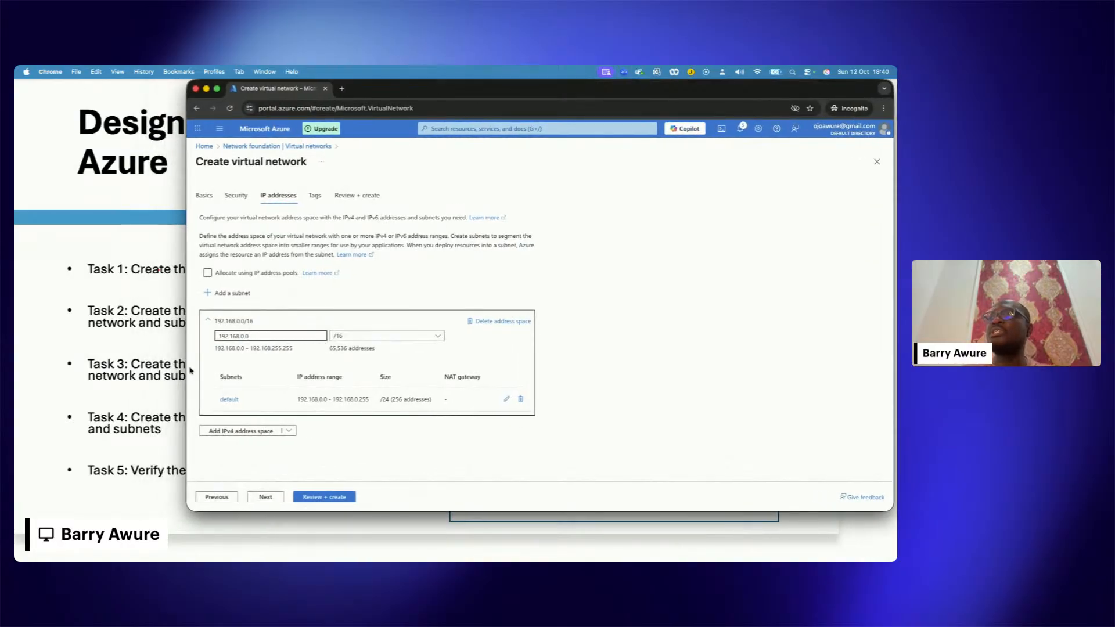
# Step: Start adding a subnet, try the Virtual Network Gateway purpose and set the subnet purpose back to Default
pyautogui.click(240, 294)
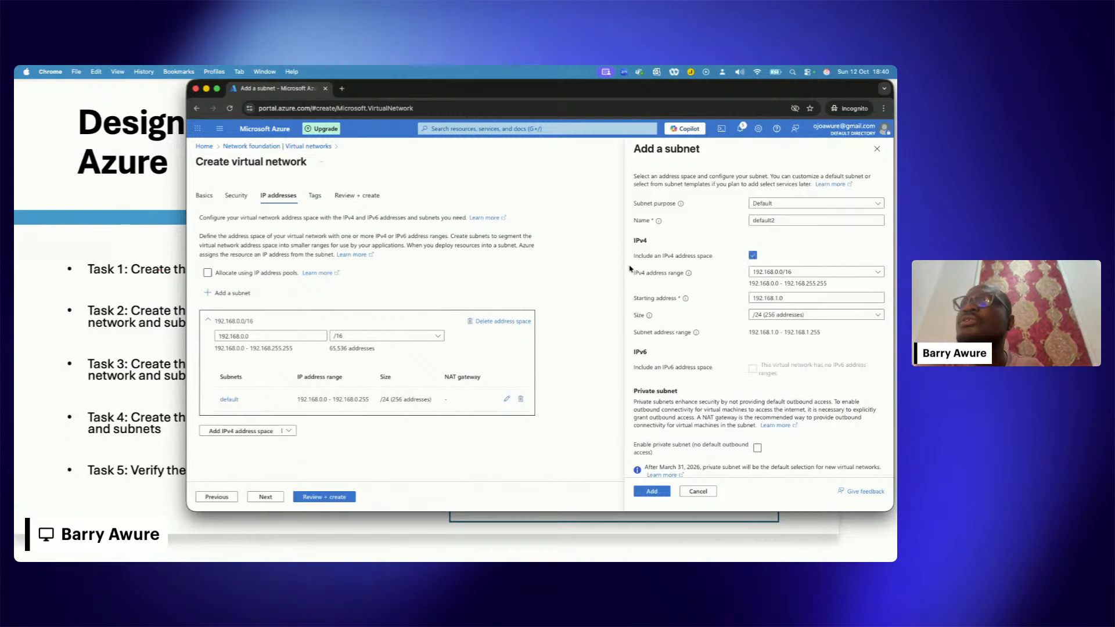
pyautogui.click(777, 205)
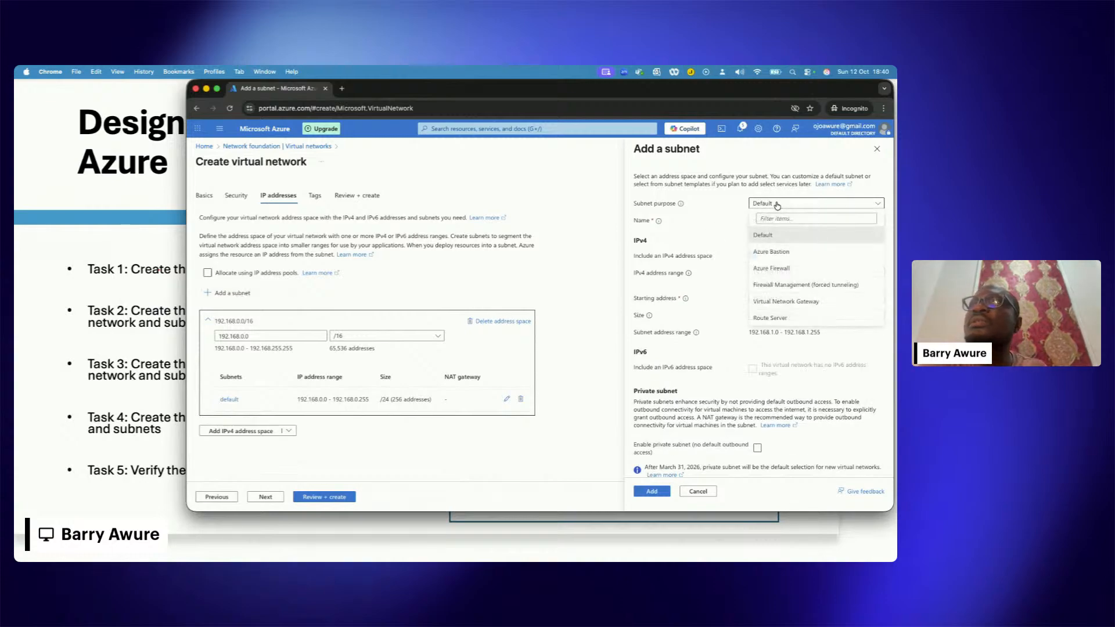
pyautogui.click(807, 305)
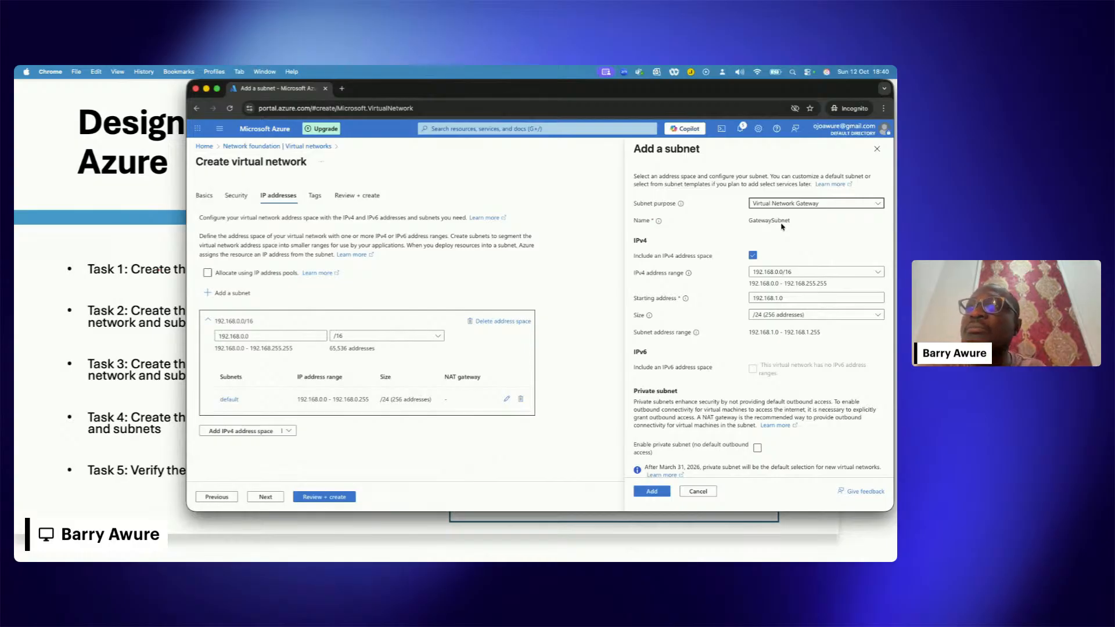
pyautogui.click(786, 221)
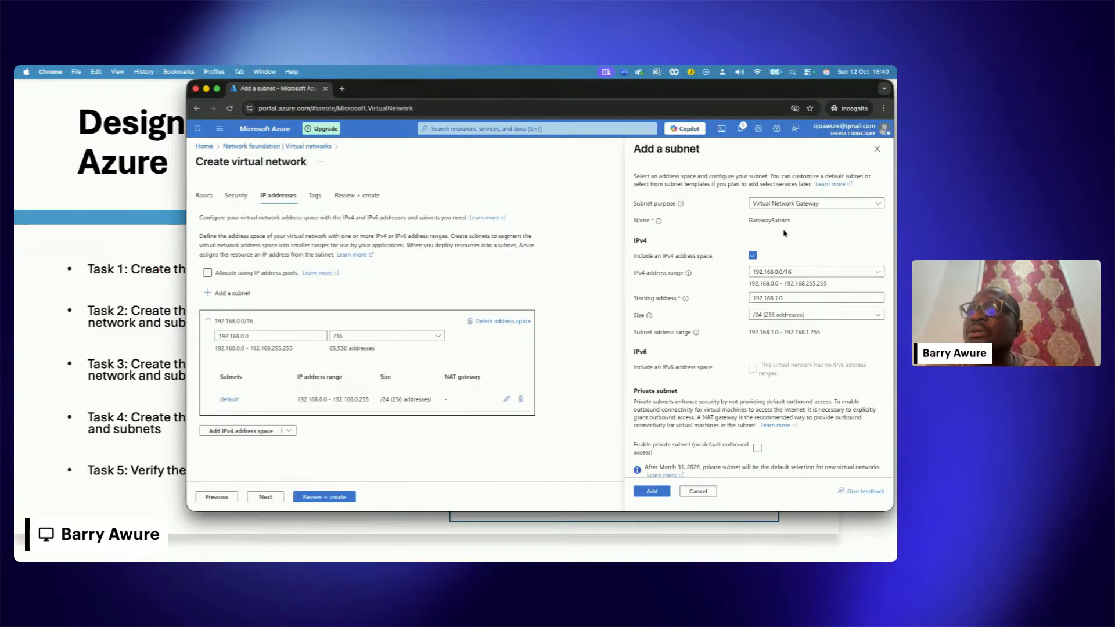
pyautogui.click(804, 205)
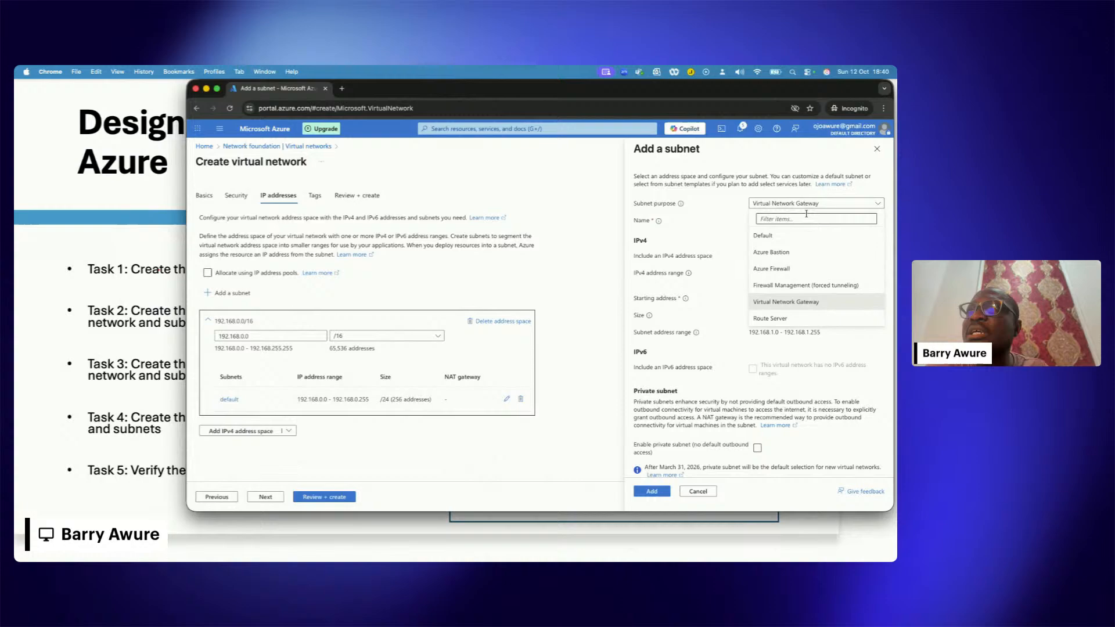
pyautogui.click(783, 238)
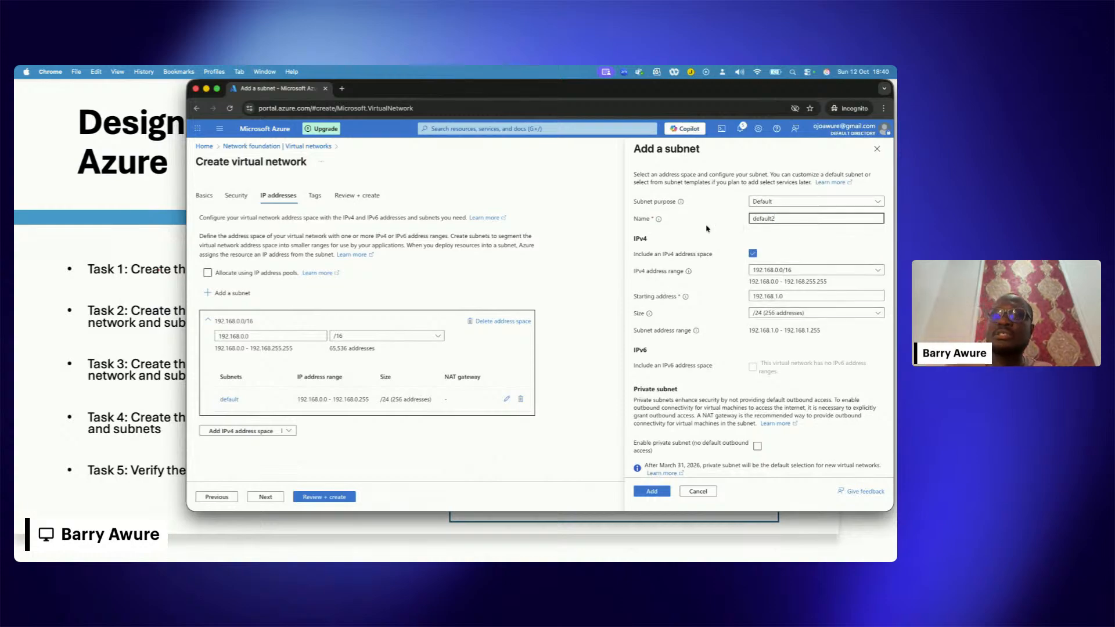
# Step: Clear the prefilled name of the new subnet
pyautogui.doubleClick(763, 220)
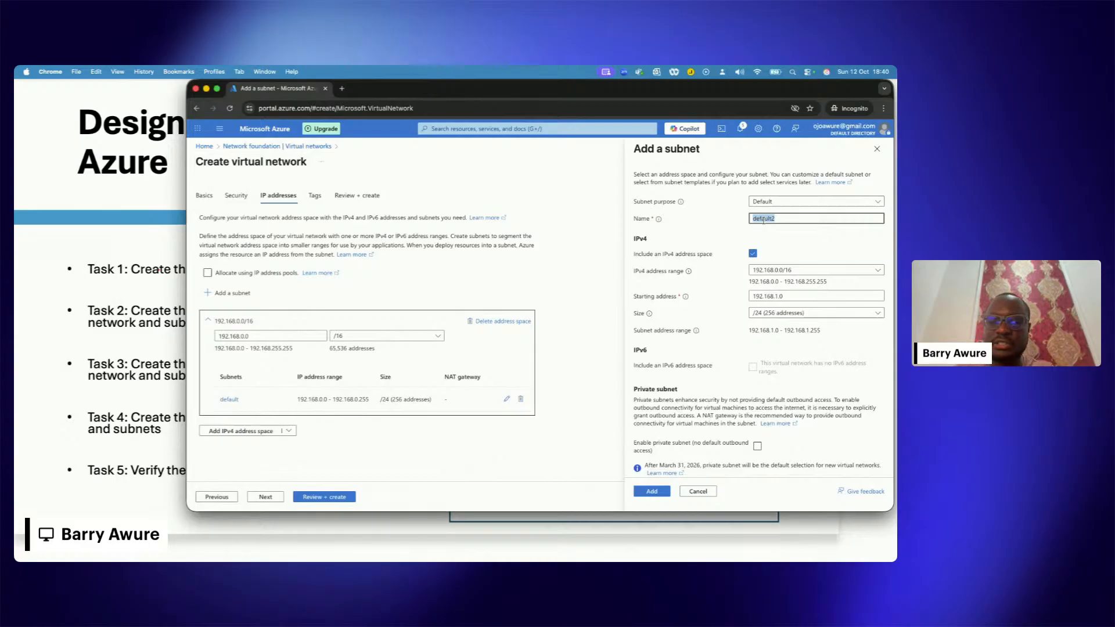
pyautogui.write('En')
pyautogui.press('BackSpace')
pyautogui.press('BackSpace')
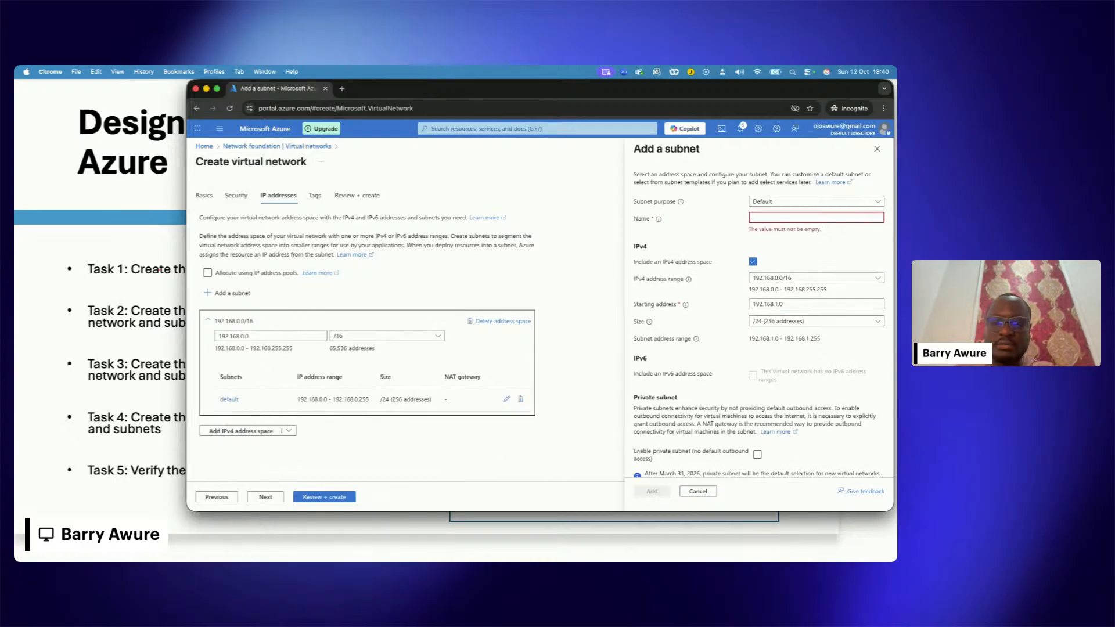
pyautogui.write('Man')
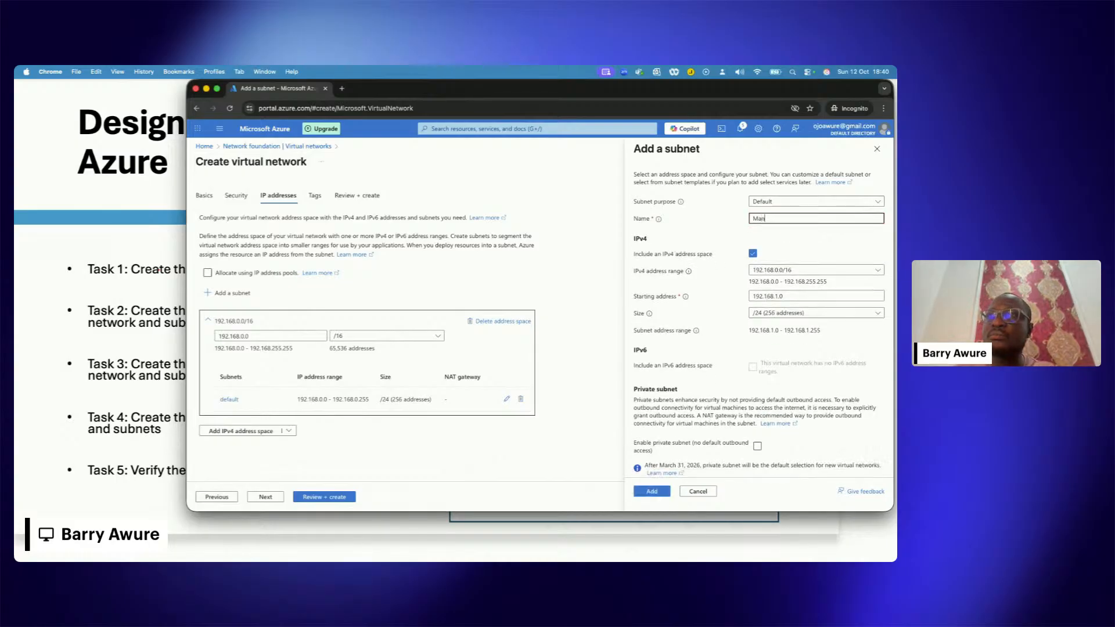
pyautogui.write('ufac')
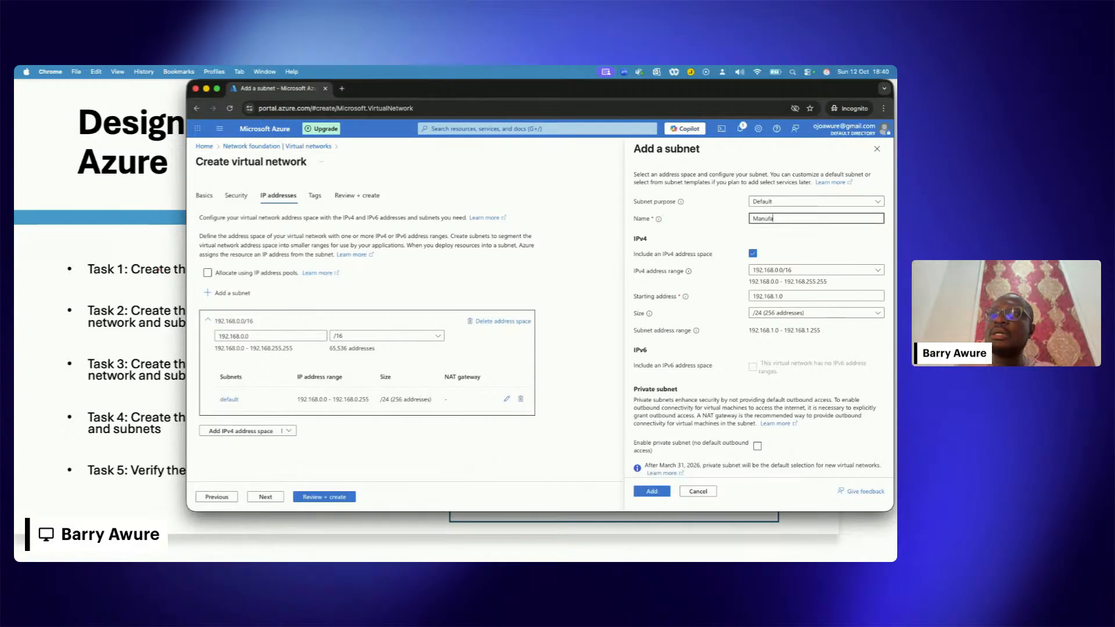
pyautogui.press('BackSpace')
pyautogui.press('BackSpace')
pyautogui.press('BackSpace')
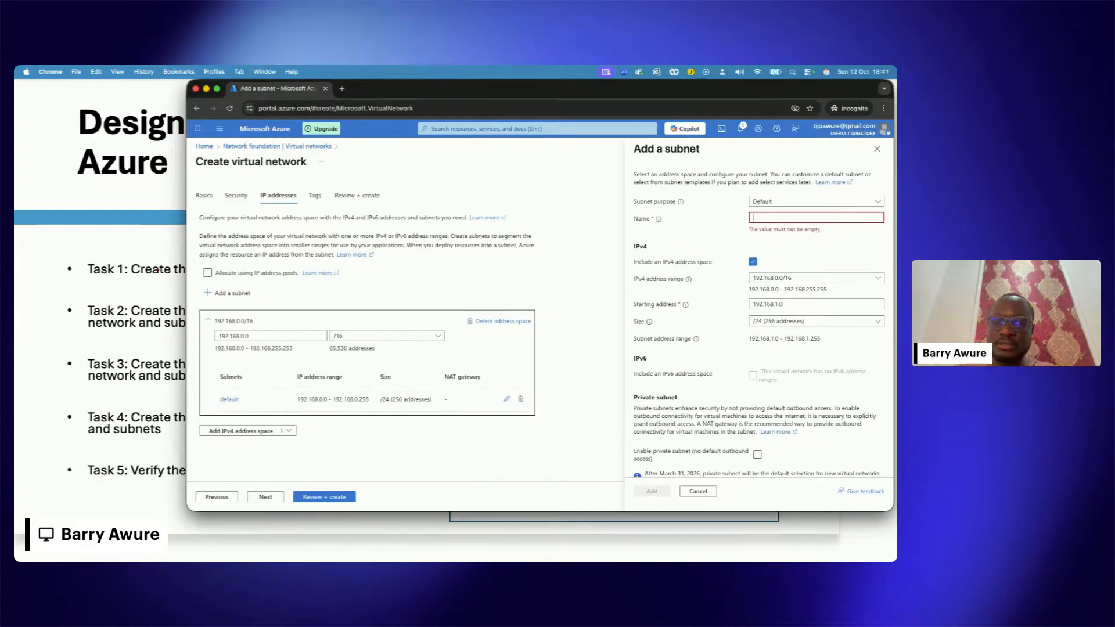
# Step: Name the new subnet Engineer-01-subnet and change its number so the name reads Engineer-00-subnet
pyautogui.write('Engin')
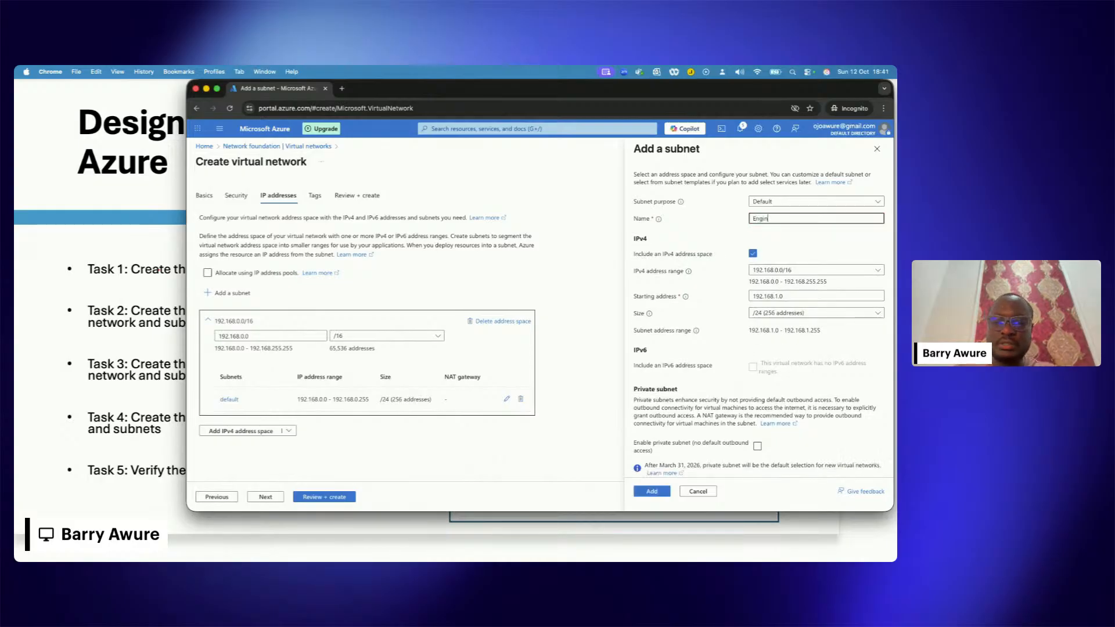
pyautogui.write('eer-01')
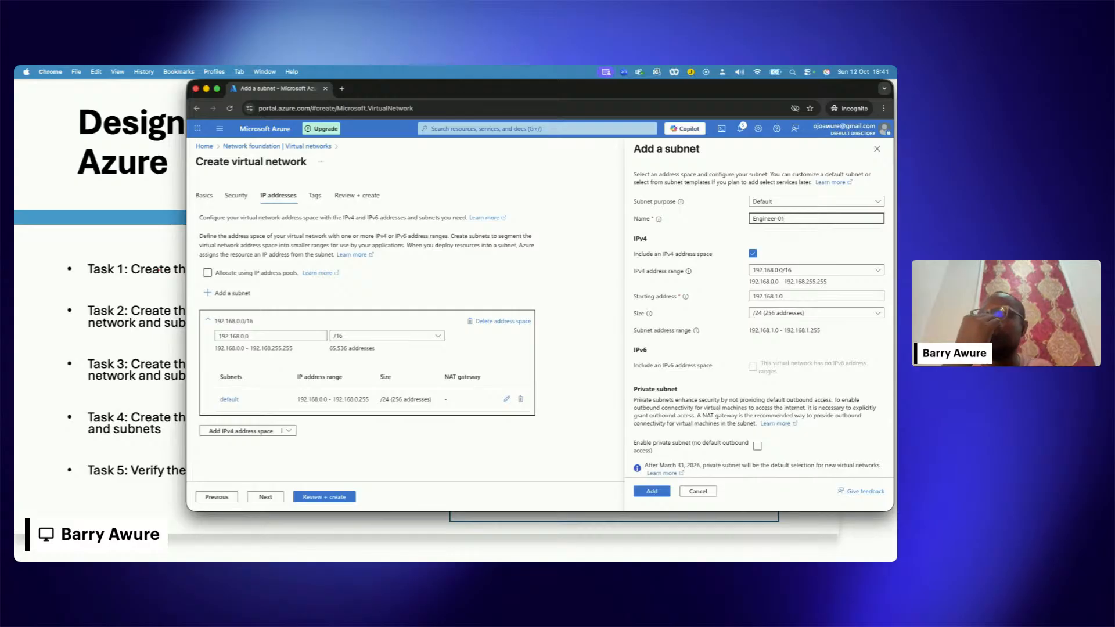
pyautogui.write('-')
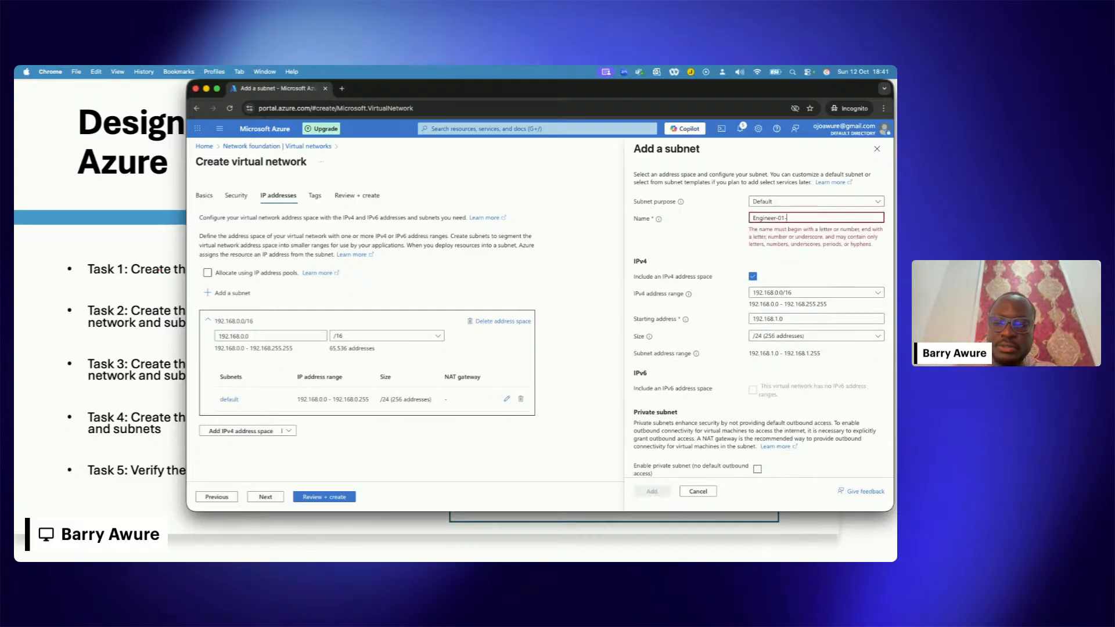
pyautogui.write('subnet')
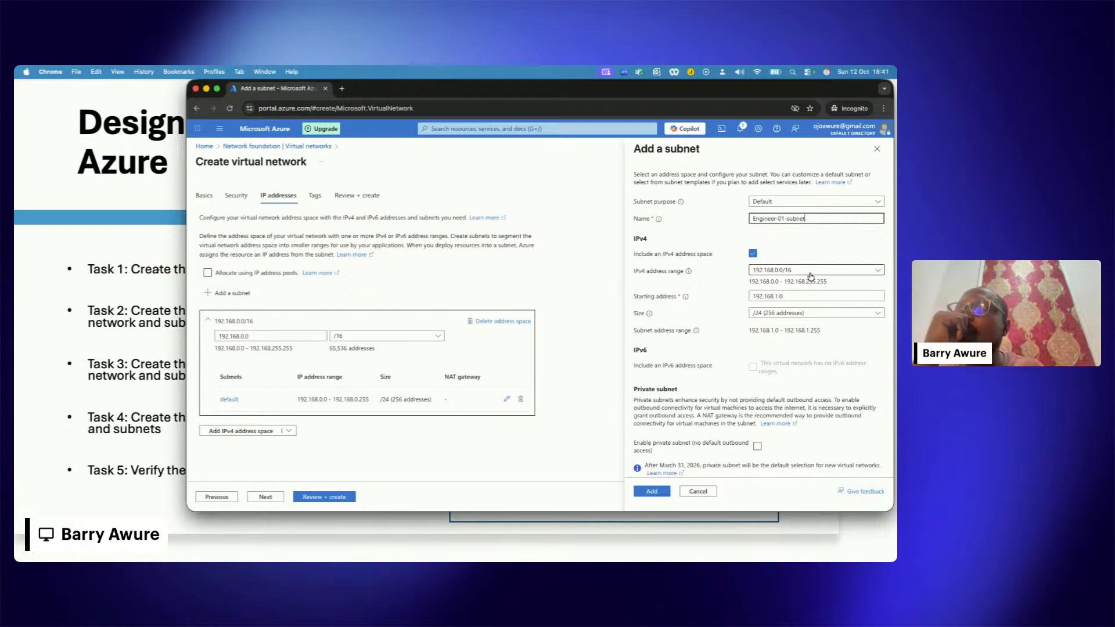
pyautogui.click(783, 218)
pyautogui.press('BackSpace')
pyautogui.write('0')
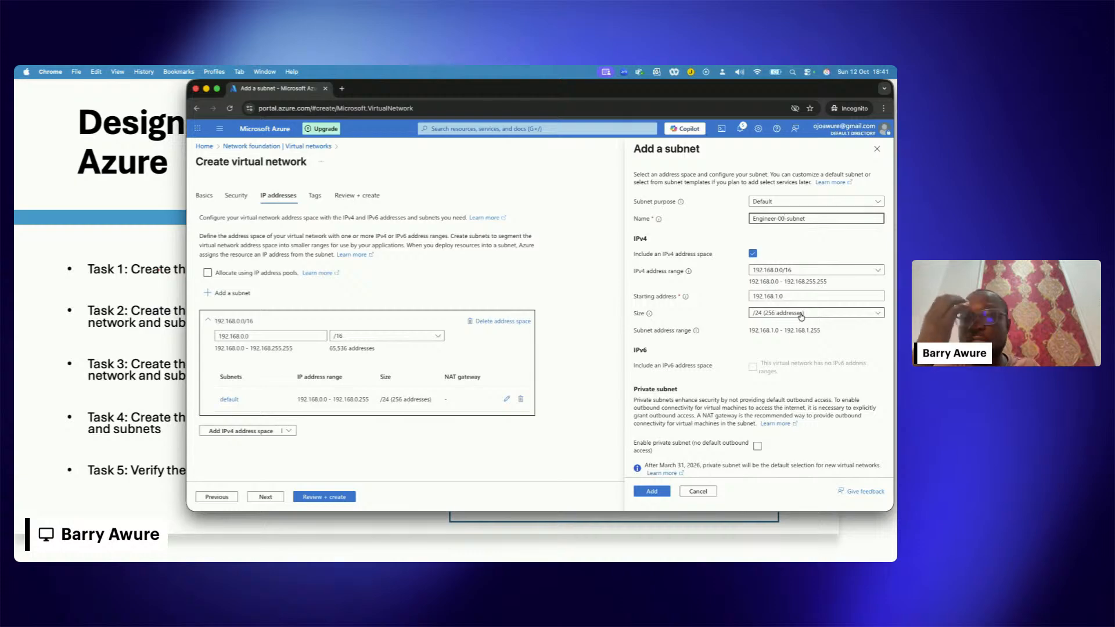
# Step: Try the /16 (65,536 addresses) size for the new subnet and set it back to /24 (256 addresses)
pyautogui.click(843, 314)
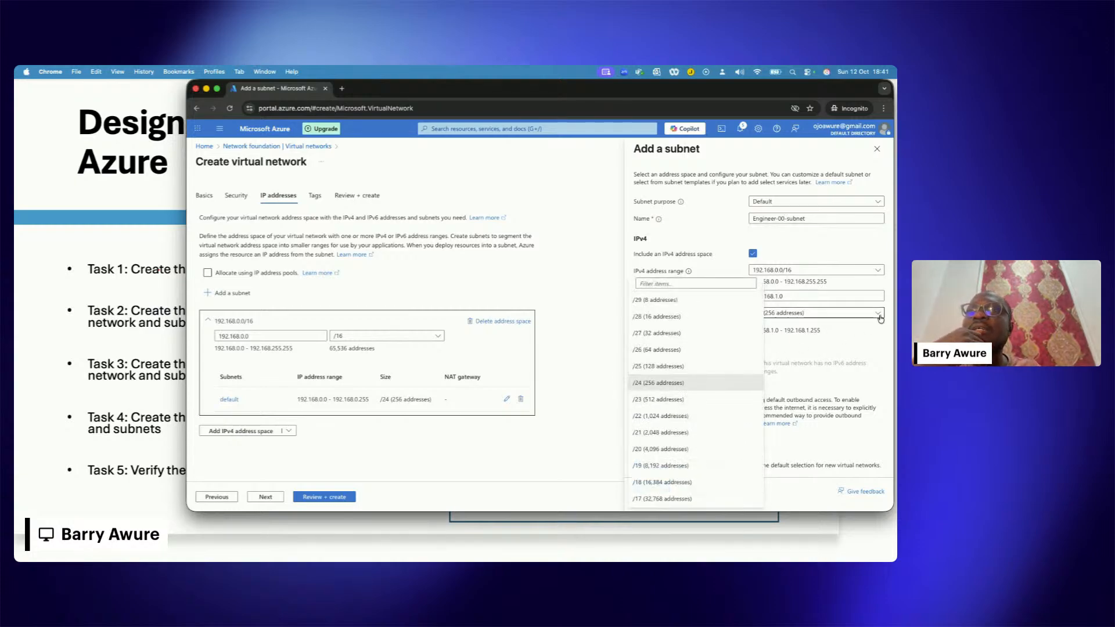
pyautogui.click(877, 315)
pyautogui.click(878, 316)
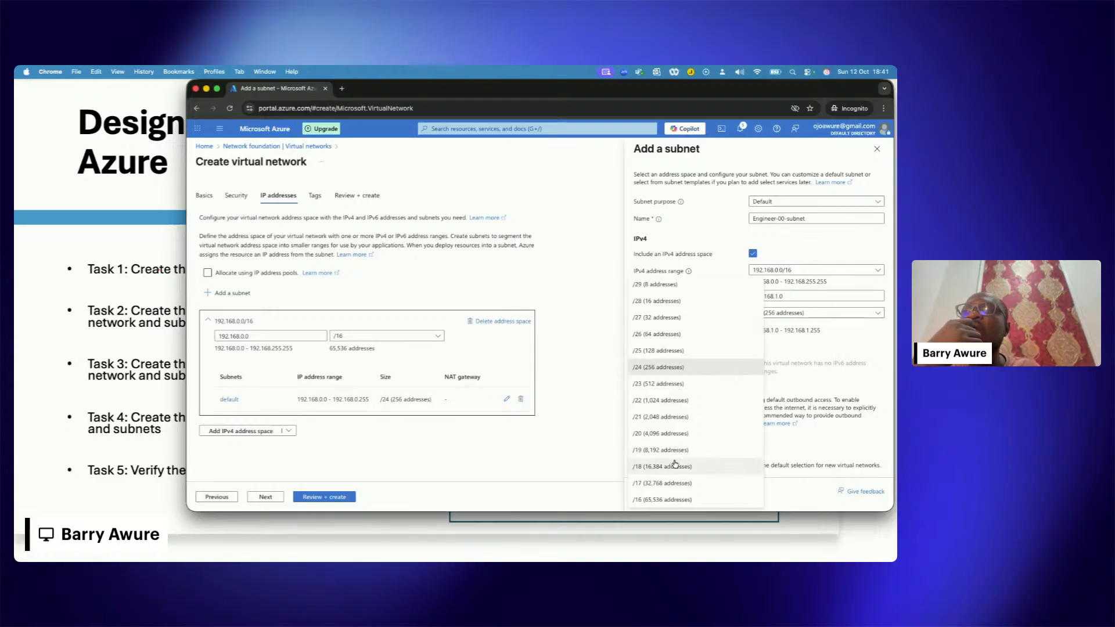
pyautogui.click(674, 500)
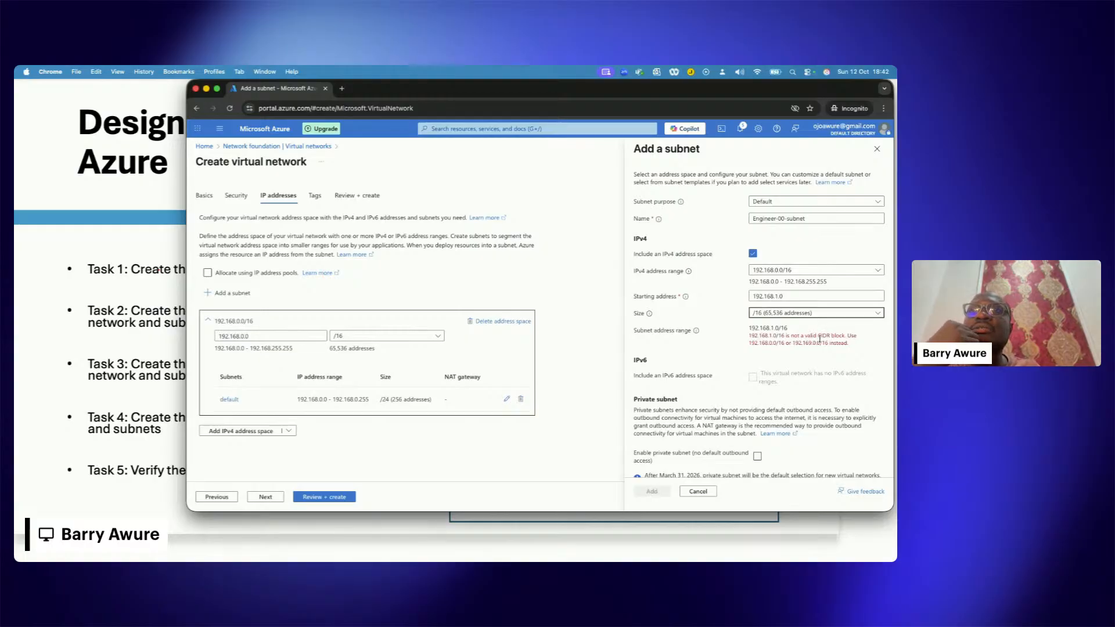
pyautogui.click(805, 314)
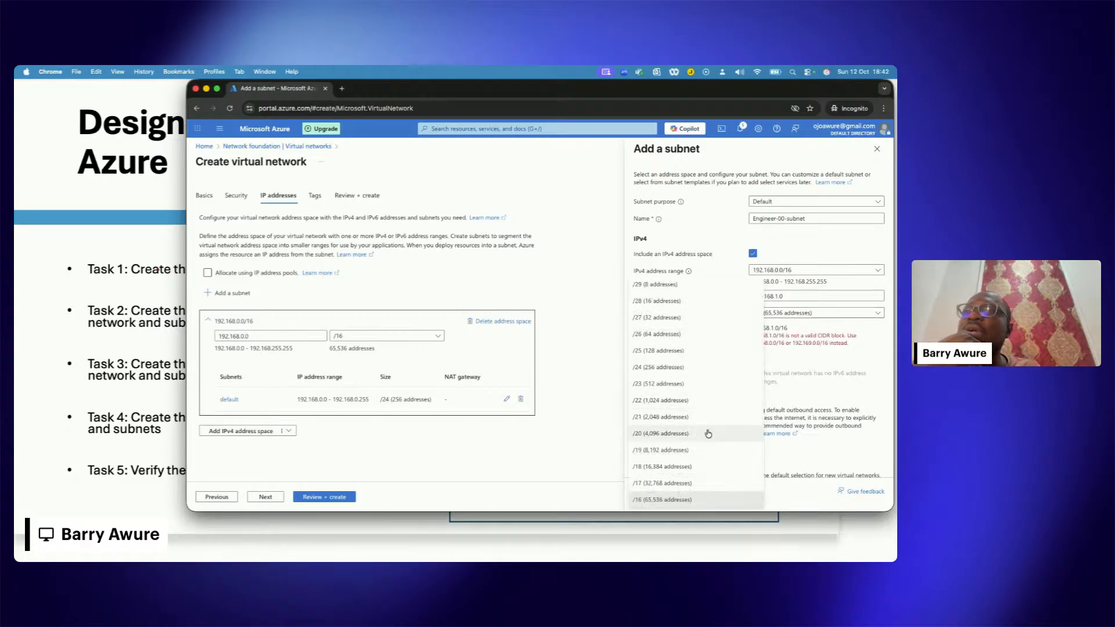
pyautogui.scroll(1, 707, 433)
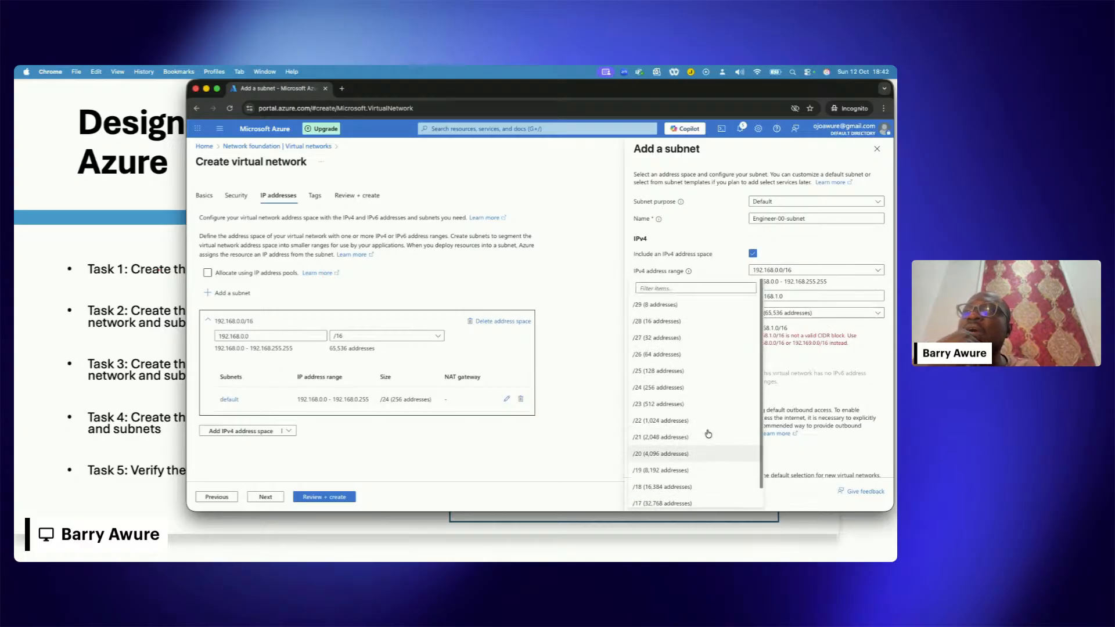
pyautogui.click(666, 383)
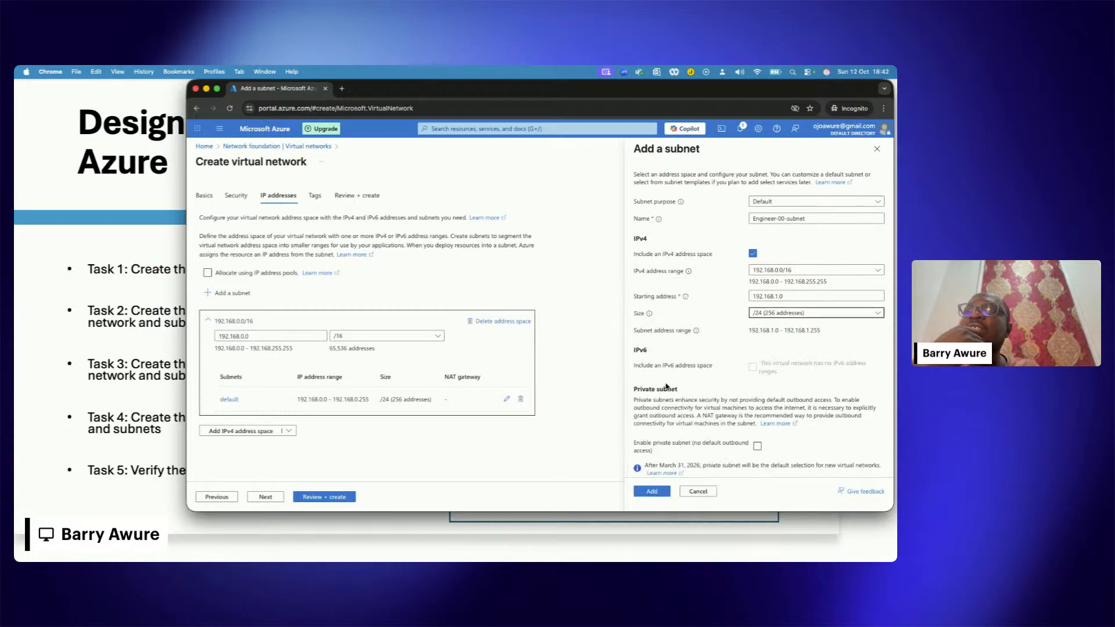
# Step: Try the /29 (8 addresses) size for the new subnet and return it to /24 (256 addresses)
pyautogui.click(784, 316)
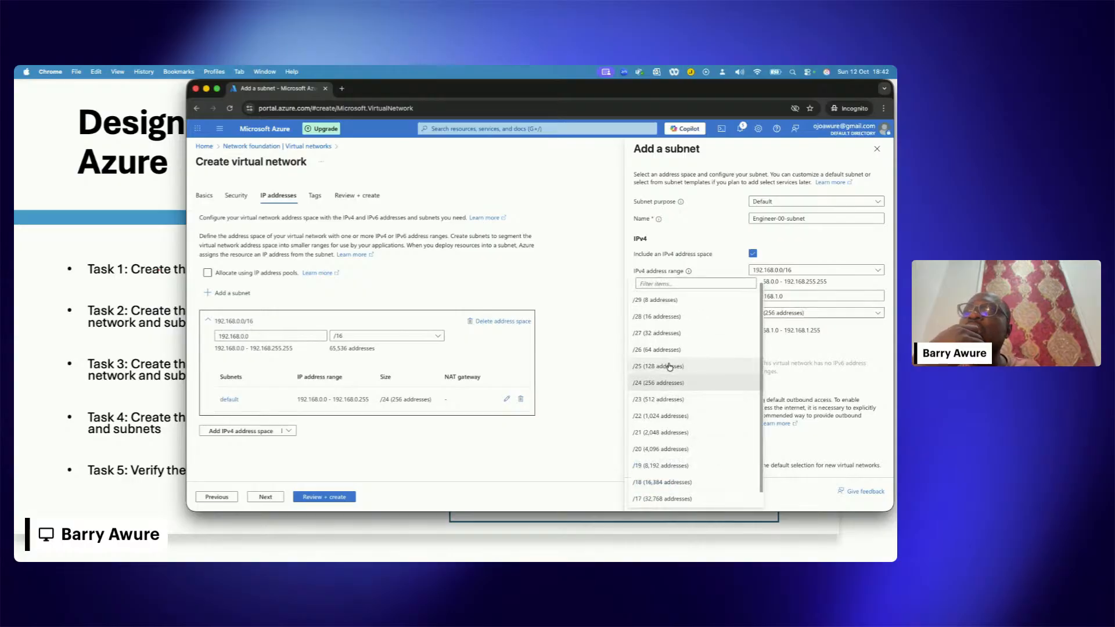
pyautogui.click(665, 300)
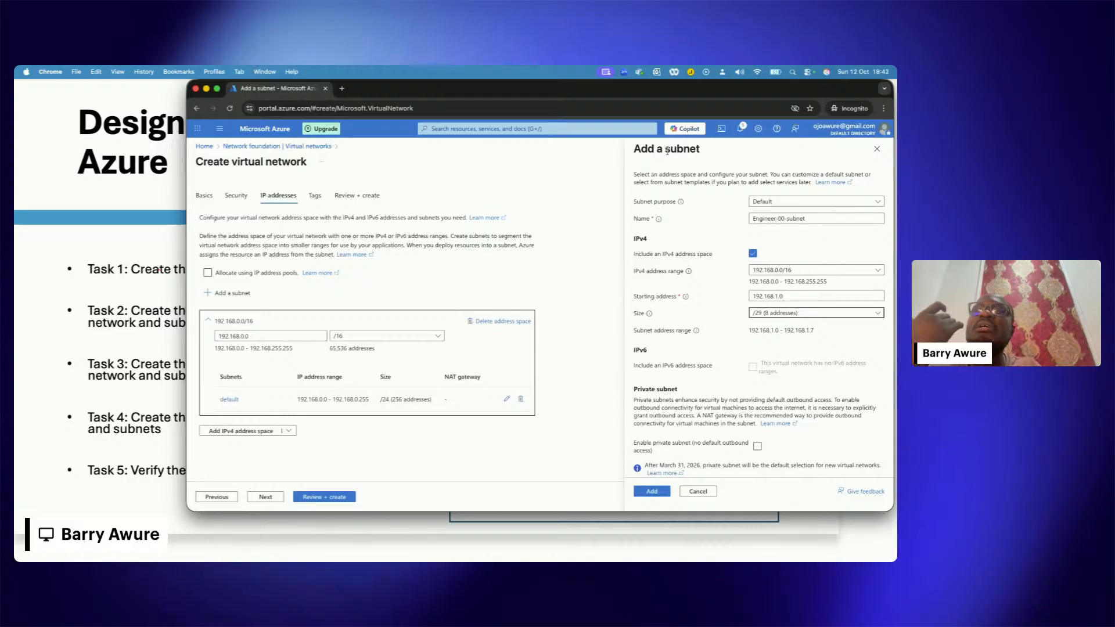
pyautogui.click(789, 297)
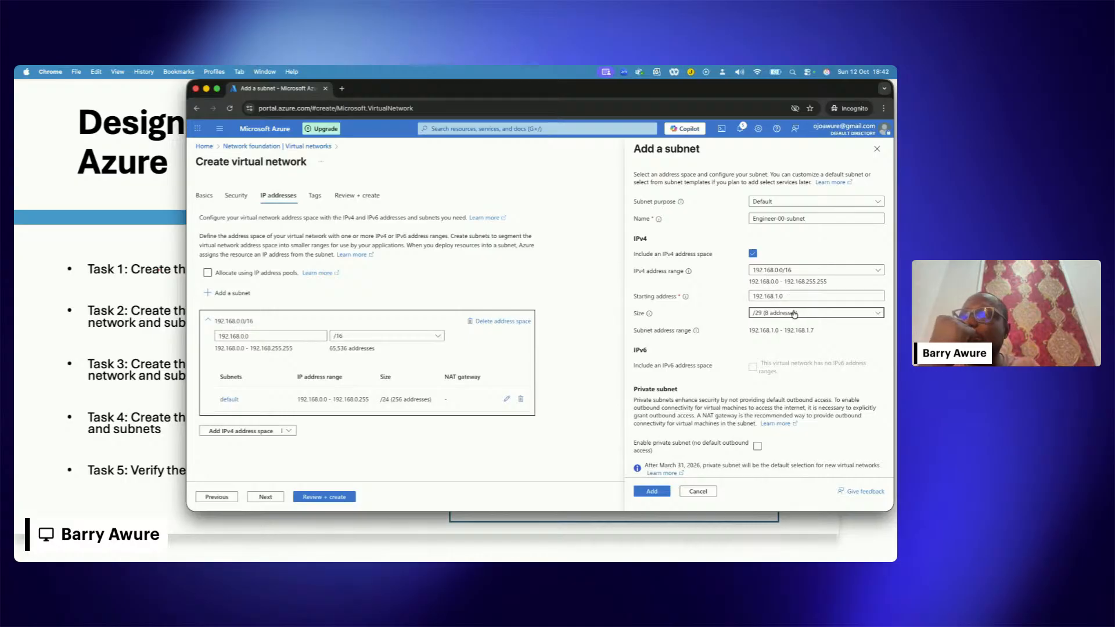
pyautogui.click(793, 314)
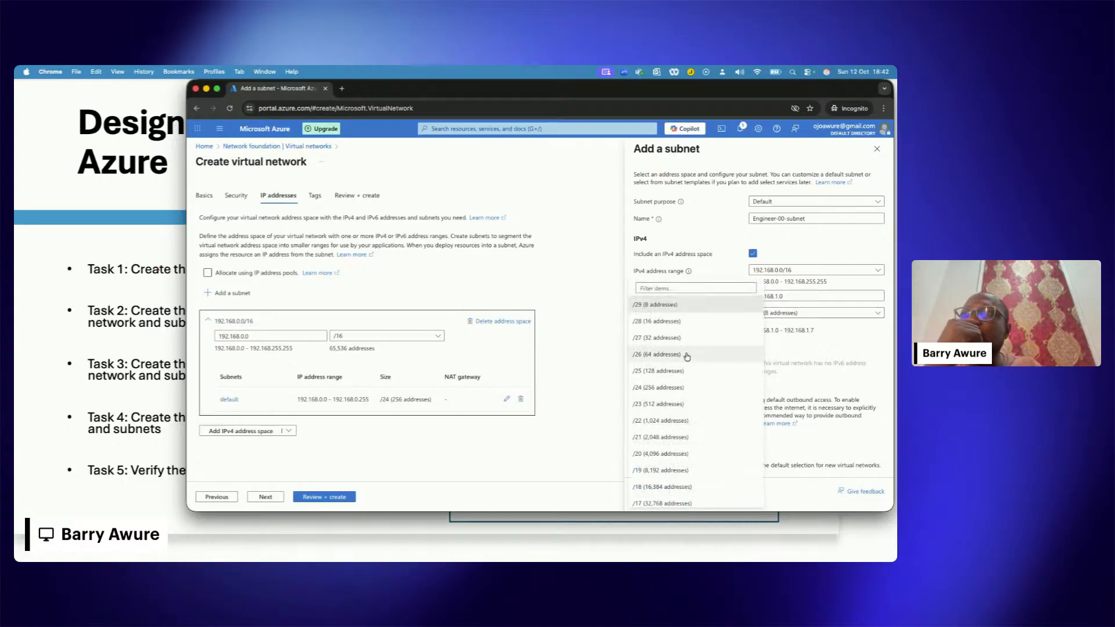
pyautogui.click(669, 387)
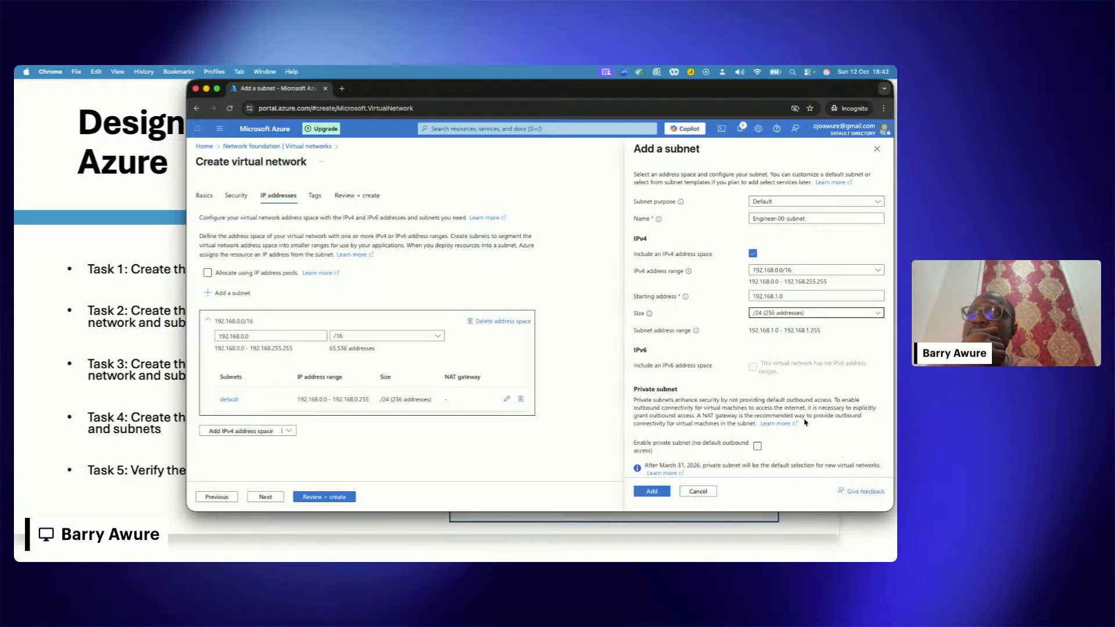
# Step: Keep the starting address, check the subnet's security, service endpoint and delegation options, and add the subnet to the virtual network
pyautogui.click(786, 296)
pyautogui.rightClick(778, 296)
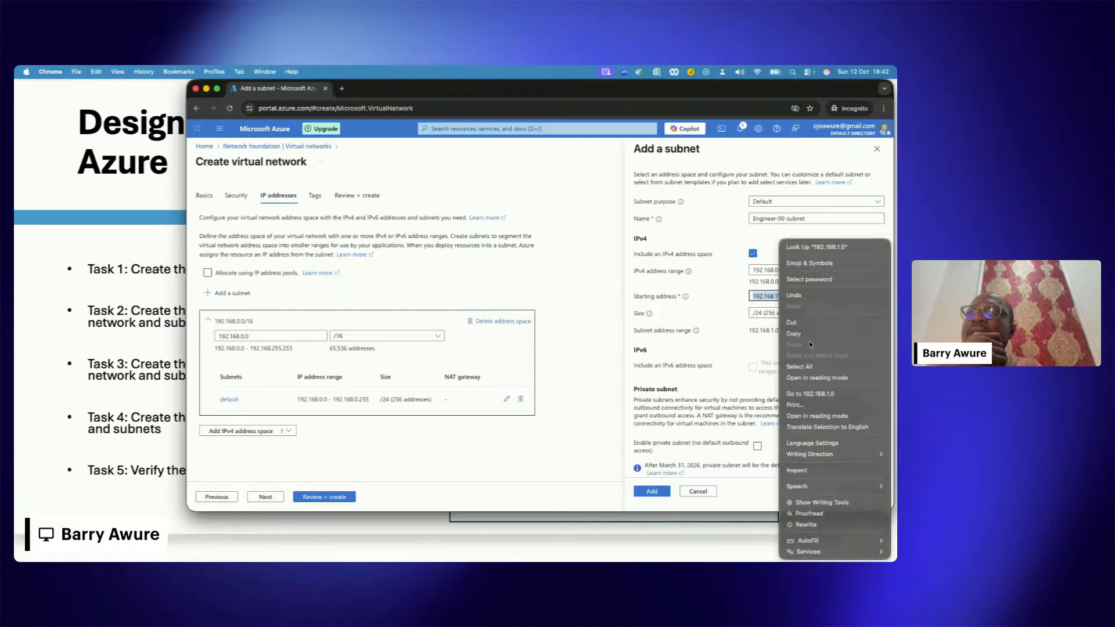
pyautogui.click(761, 303)
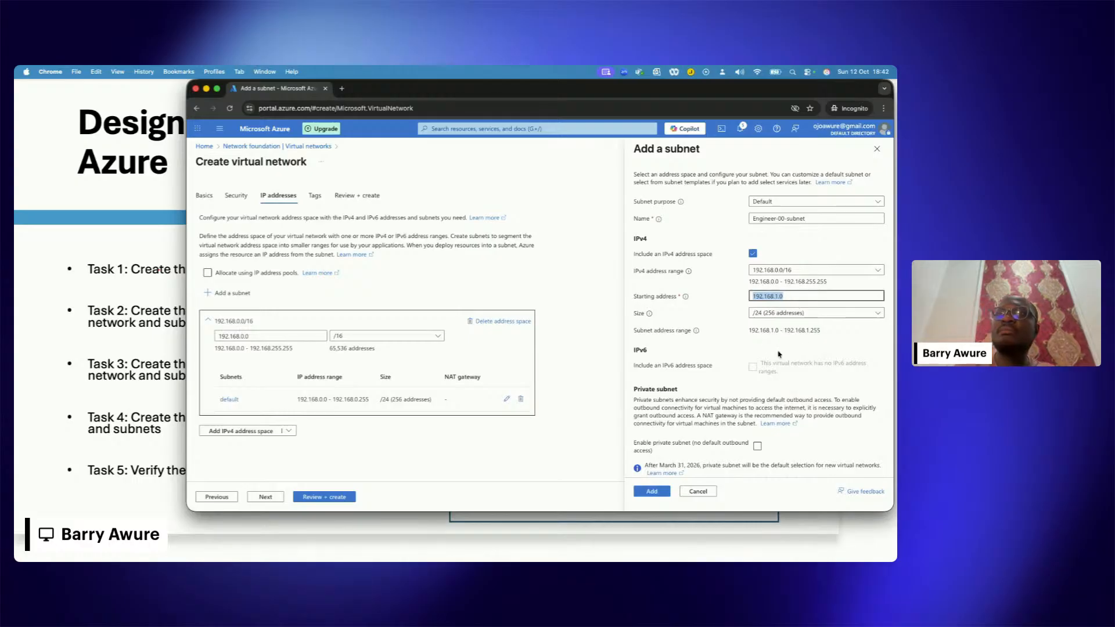
pyautogui.scroll(-5, 776, 379)
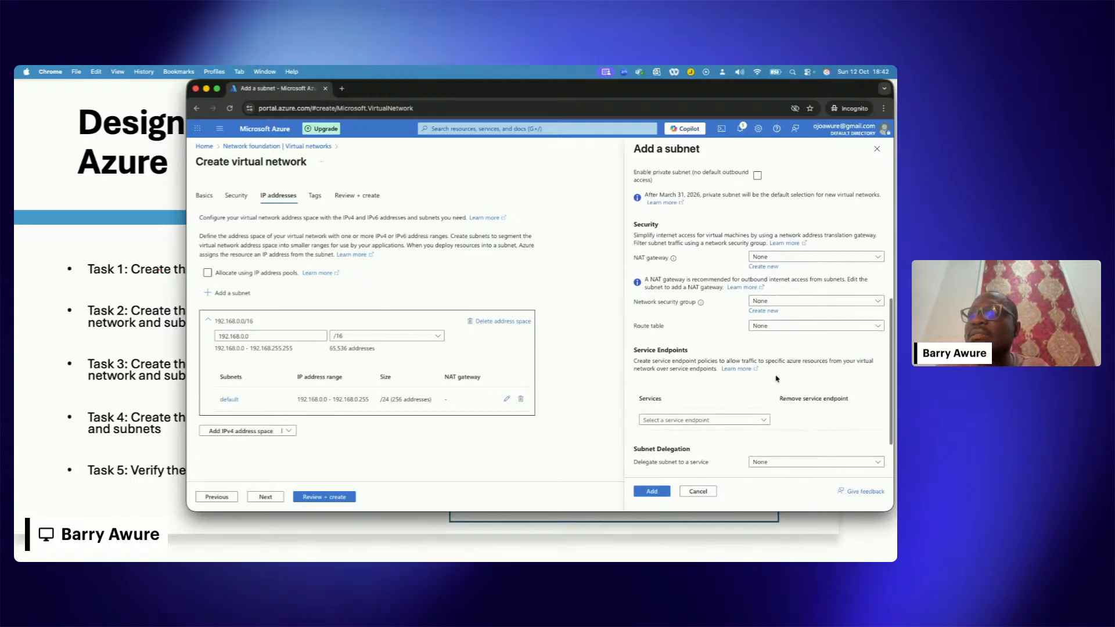
pyautogui.scroll(-2, 776, 379)
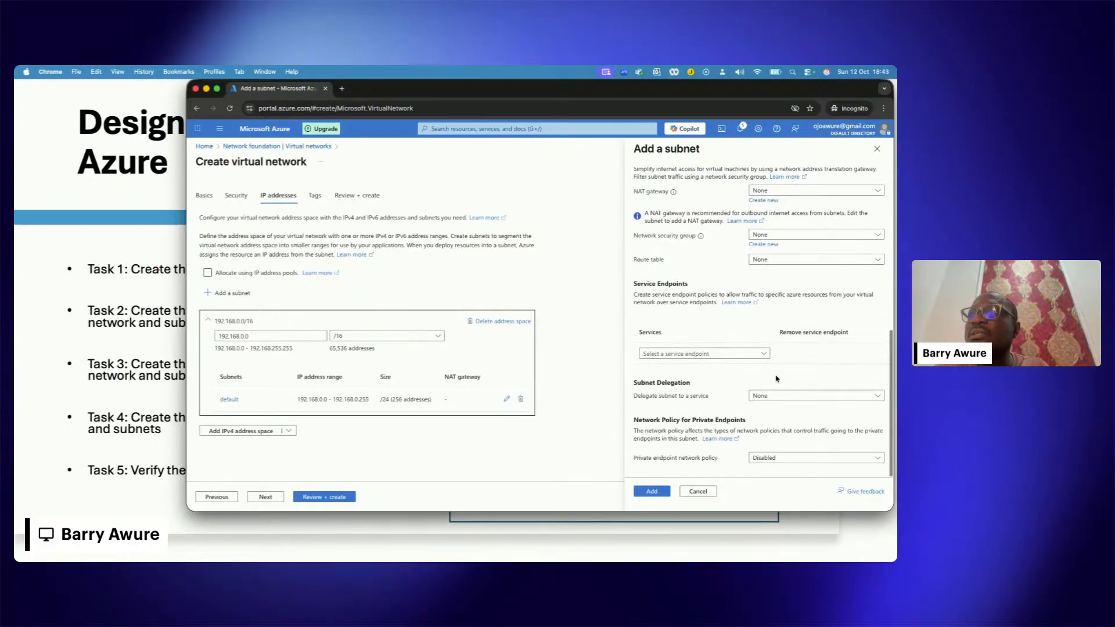
pyautogui.scroll(5, 776, 378)
pyautogui.scroll(3, 776, 379)
pyautogui.click(651, 492)
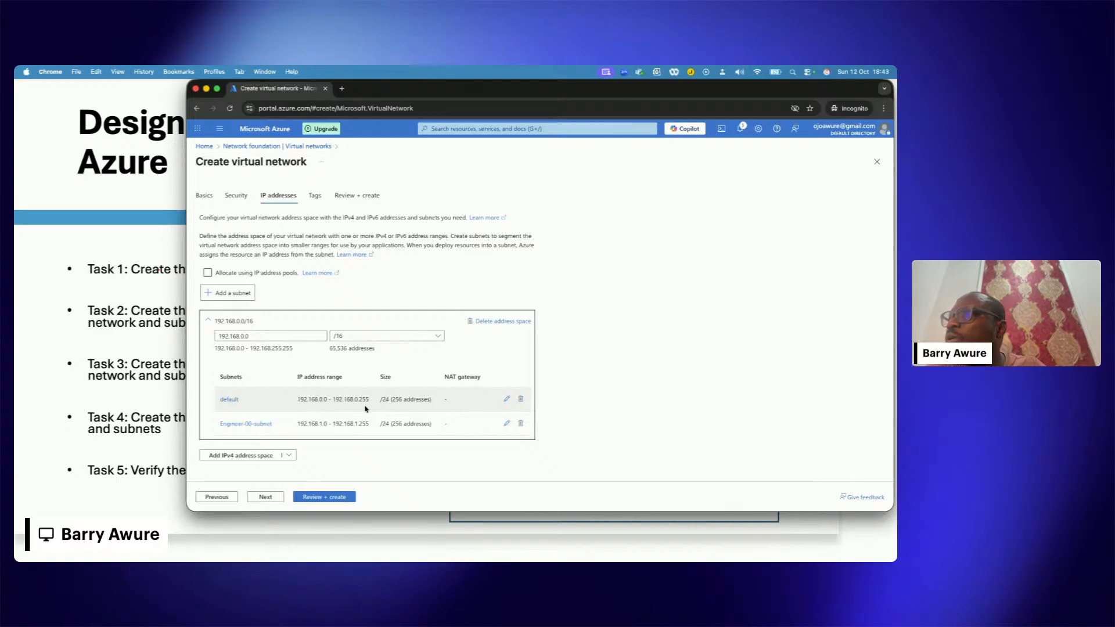
# Step: Rename the Engineer-00-subnet to Engineer-01-subnet and save the subnet
pyautogui.scroll(-1, 336, 422)
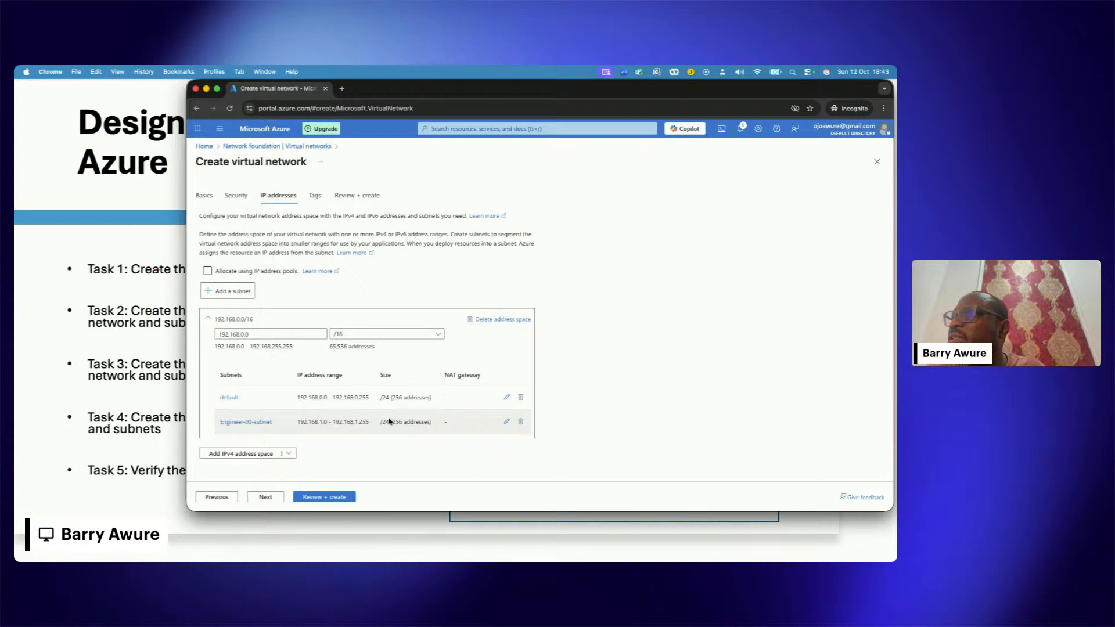
pyautogui.click(250, 423)
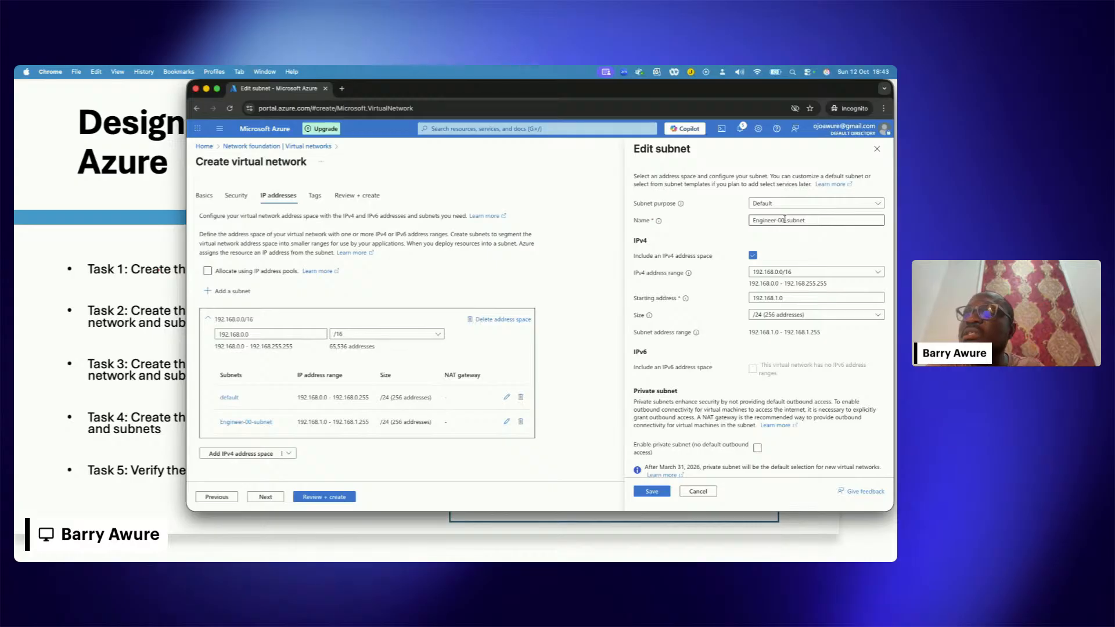
pyautogui.press('BackSpace')
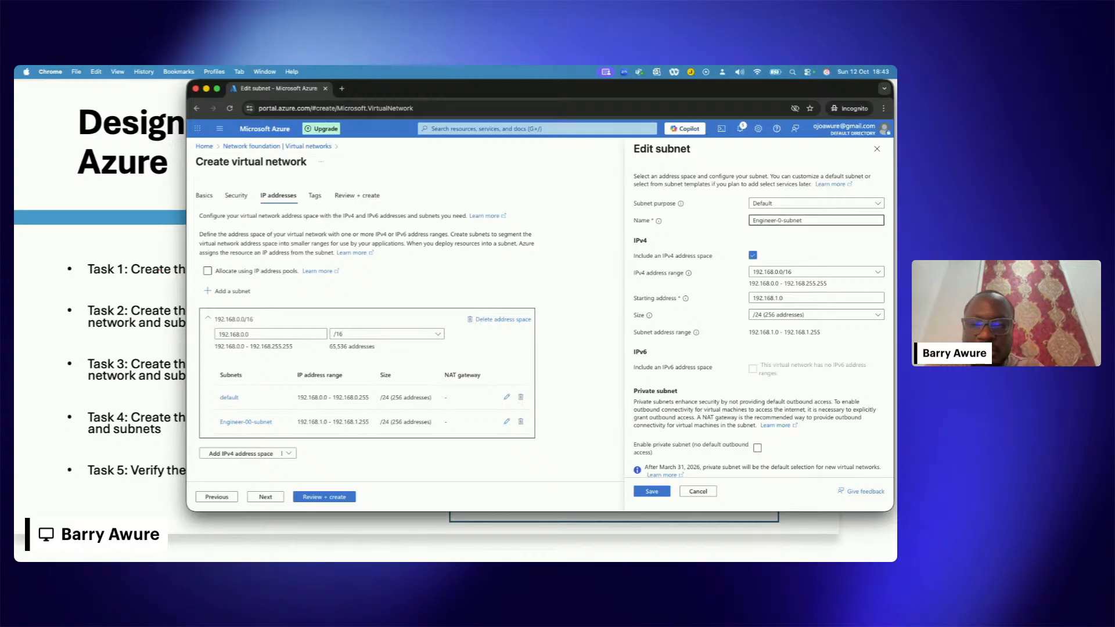
pyautogui.write('1')
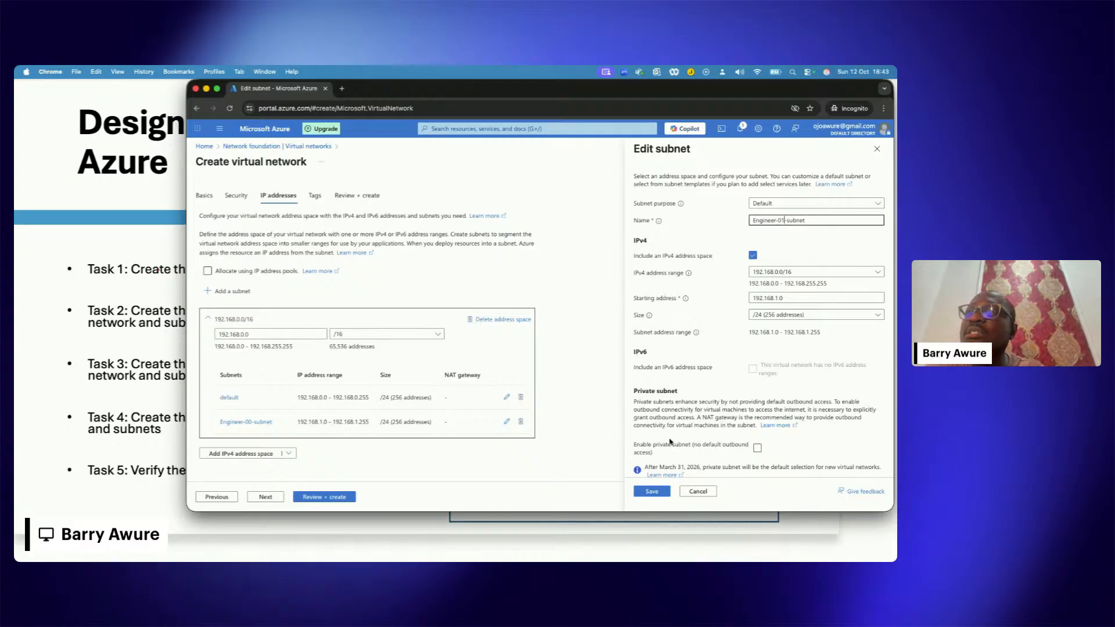
pyautogui.click(656, 493)
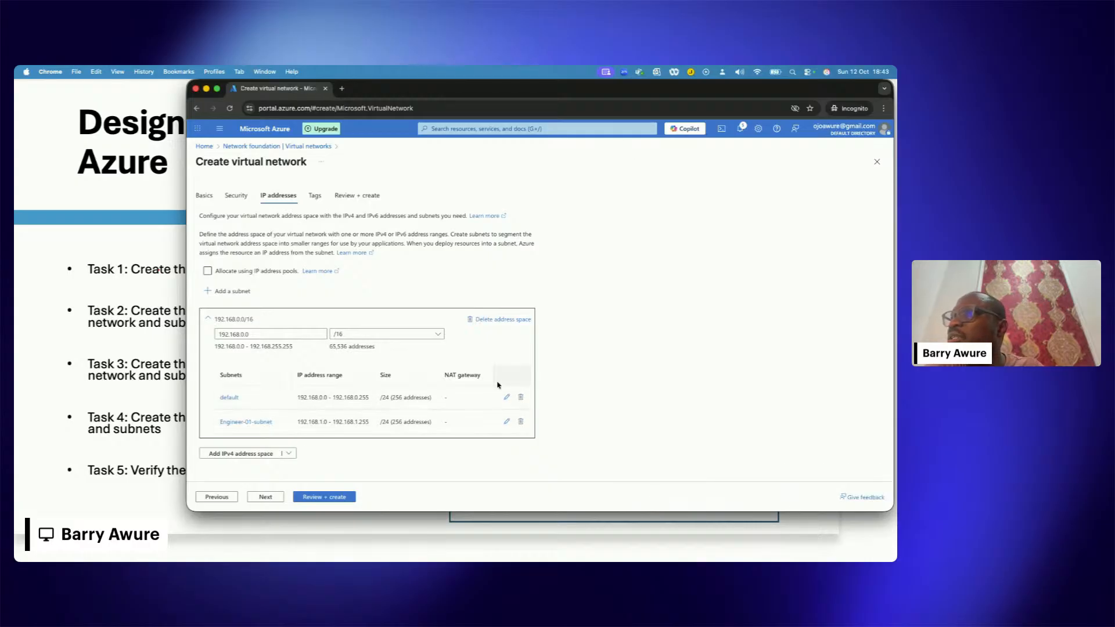
# Step: Change the purpose of the default subnet to Virtual Network Gateway and save the subnet
pyautogui.click(507, 397)
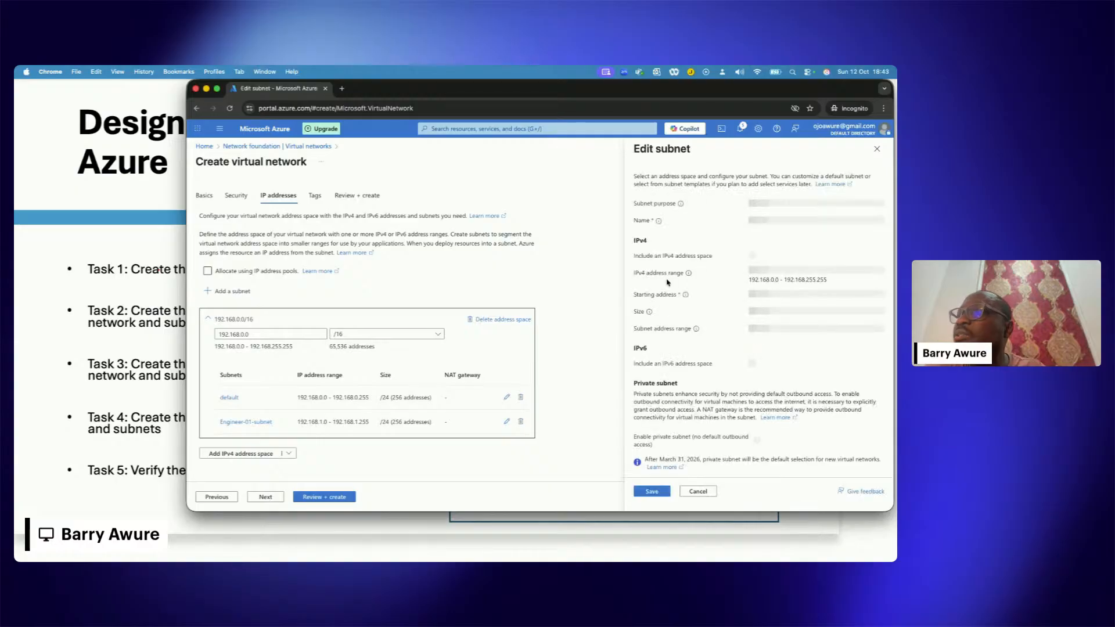
pyautogui.click(805, 205)
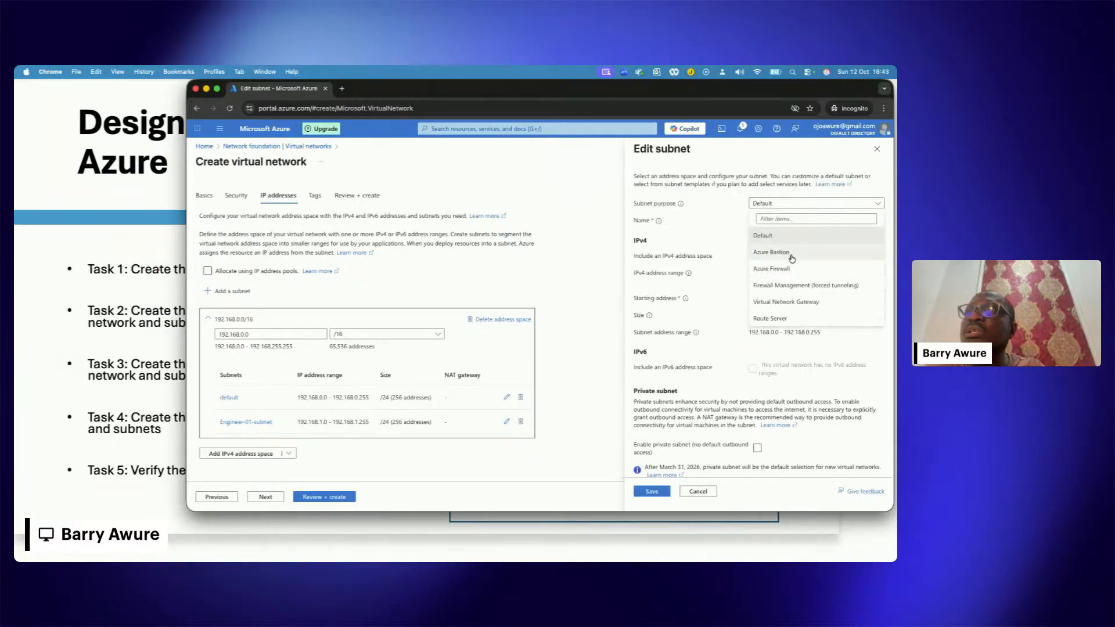
pyautogui.click(789, 303)
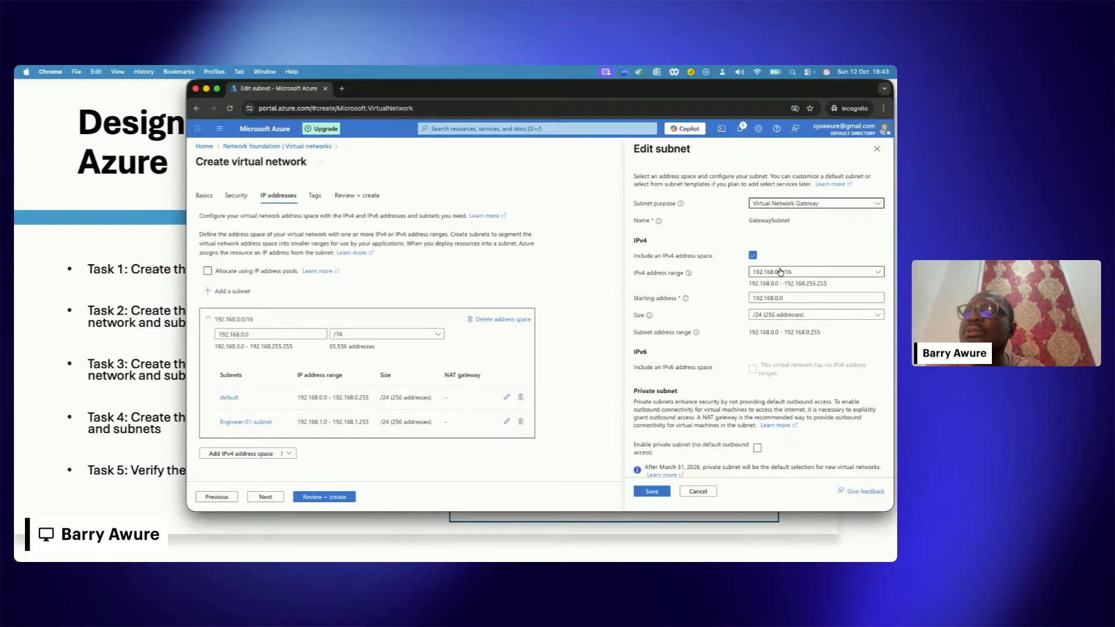
pyautogui.click(652, 491)
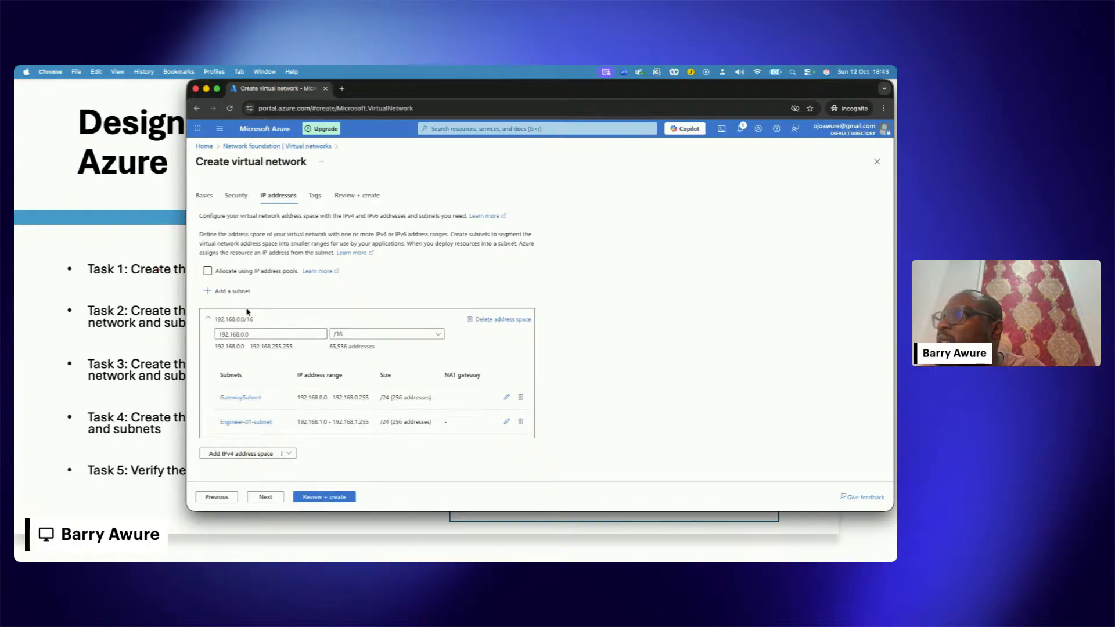
# Step: Add a subnet named Engineering-02-subnet to the virtual network, keeping the proposed starting address 192.168.2.0 and /24 size
pyautogui.click(231, 292)
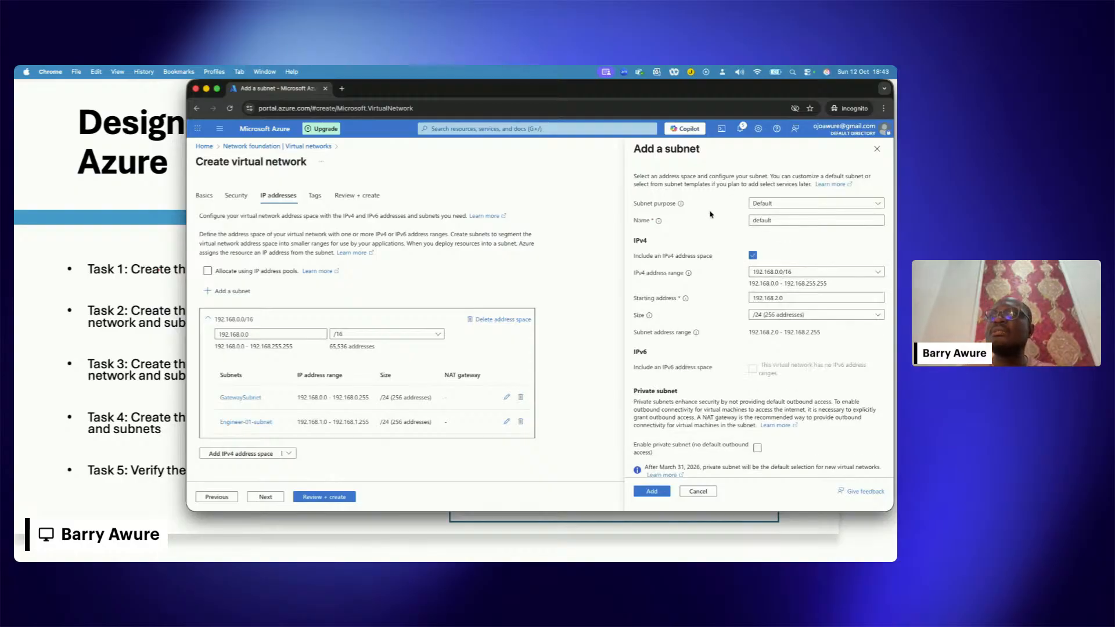
pyautogui.doubleClick(779, 219)
pyautogui.write('Engineer')
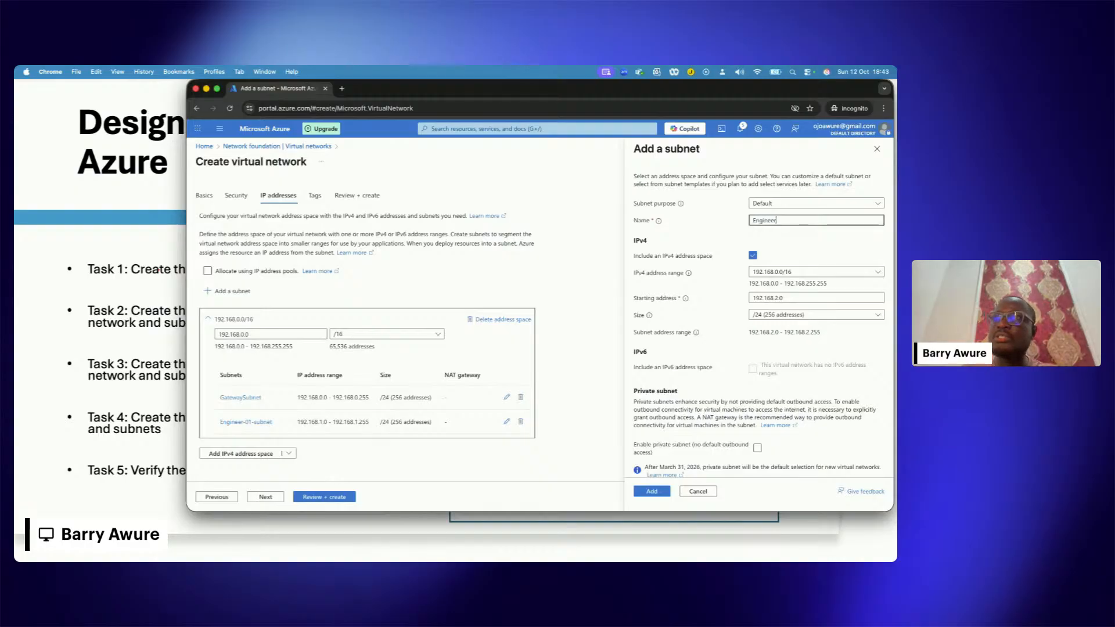
pyautogui.write('ing-')
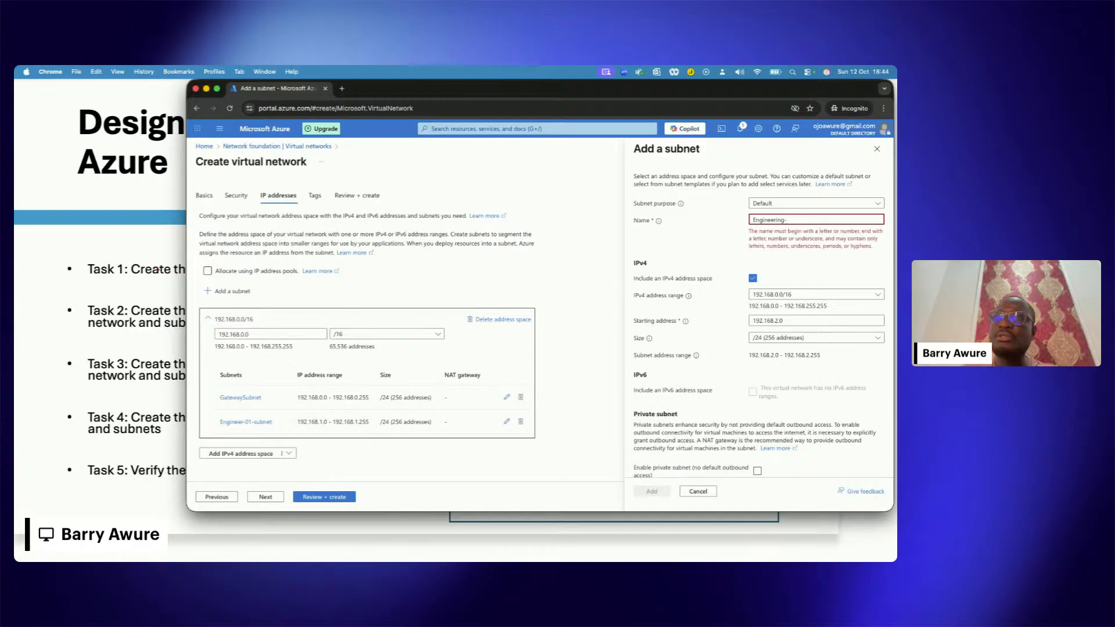
pyautogui.write('02-s')
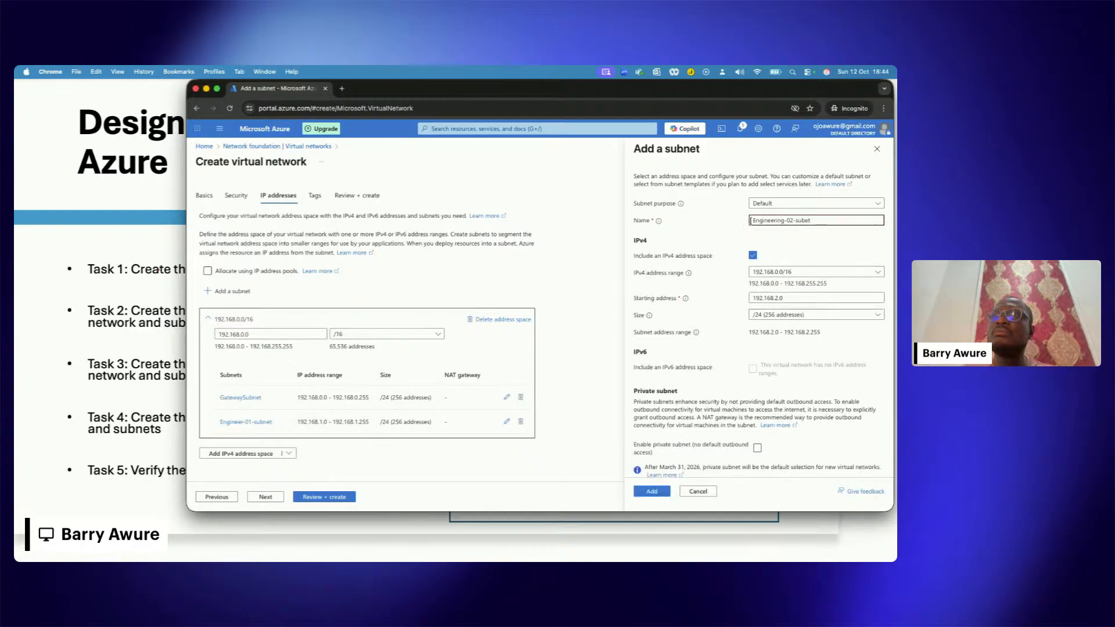
pyautogui.write('ubn')
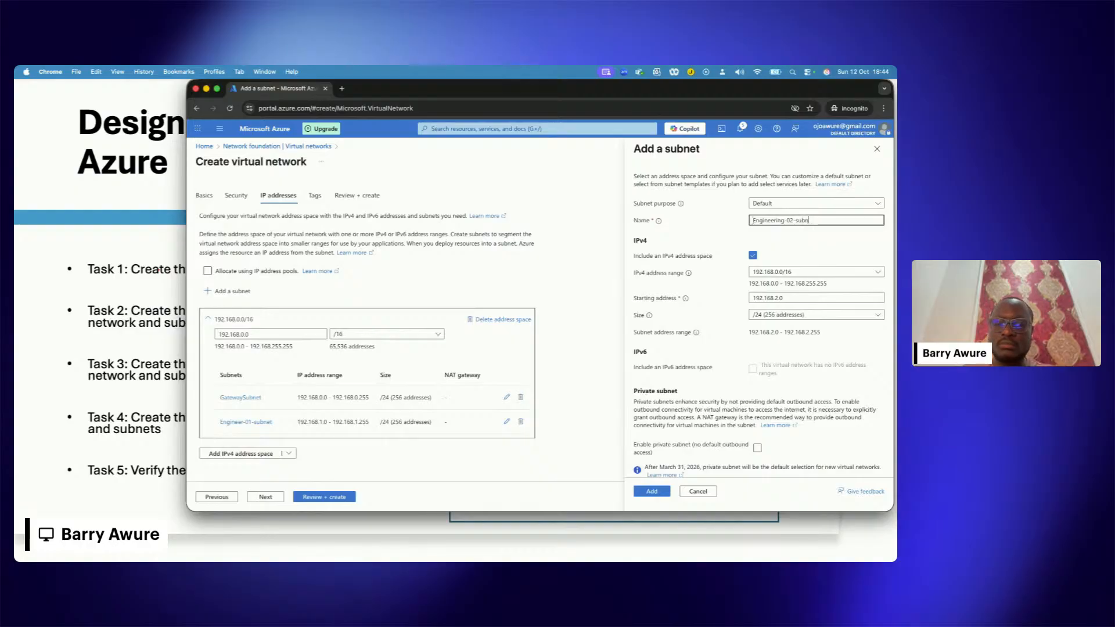
pyautogui.write('et')
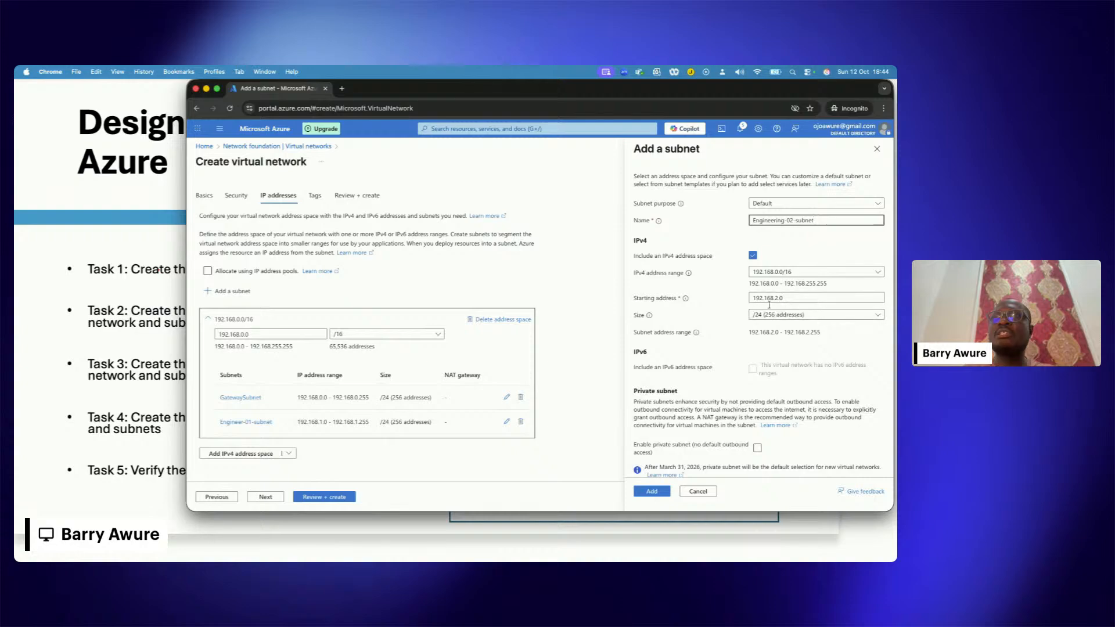
pyautogui.click(652, 491)
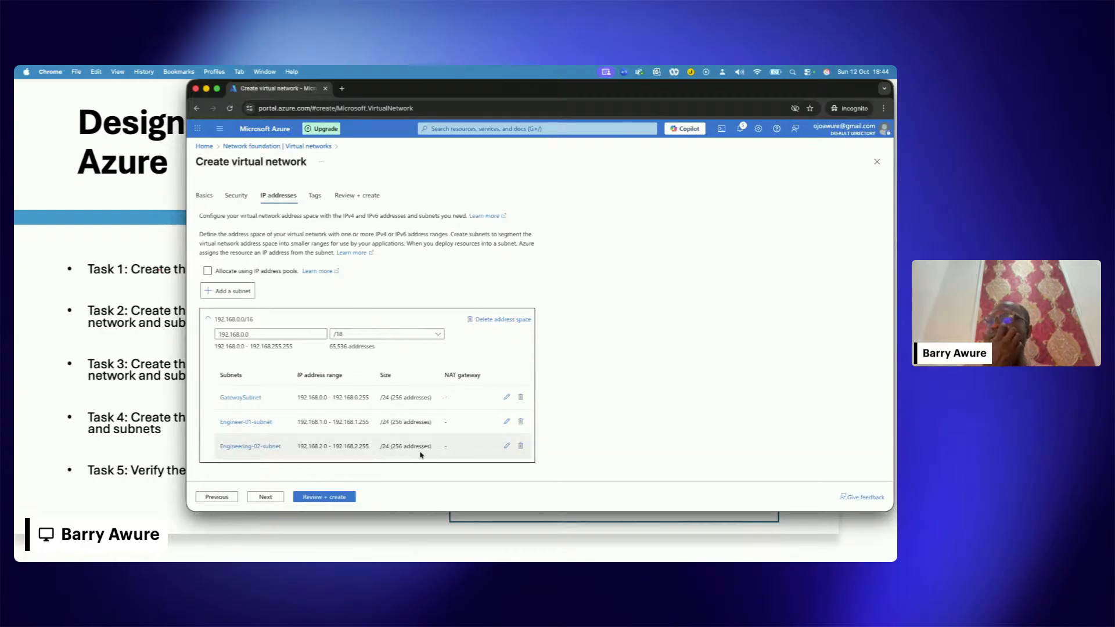
# Step: Start another subnet in the 192.168.0.0/16 address space and name it Engineering-05subnet
pyautogui.click(246, 291)
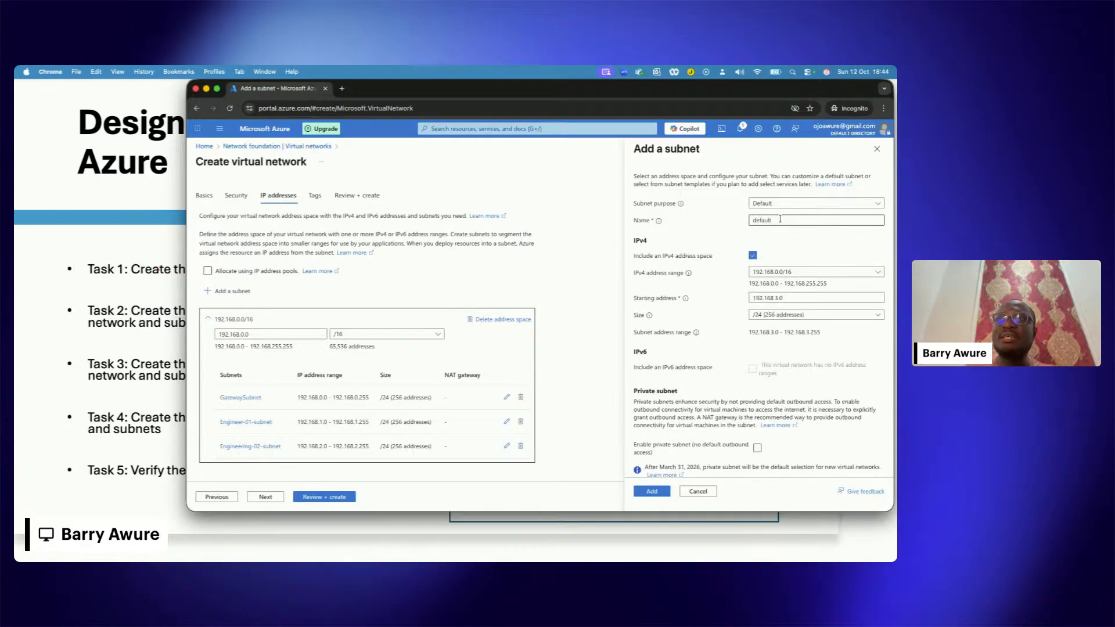
pyautogui.click(780, 220)
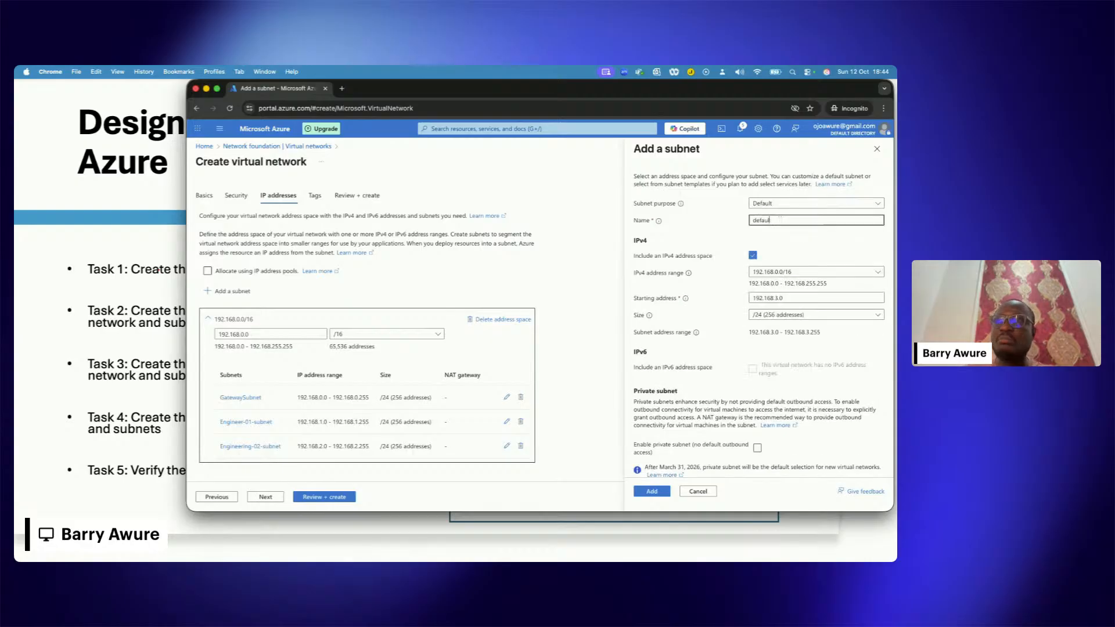
pyautogui.press('BackSpace')
pyautogui.press('BackSpace')
pyautogui.press('BackSpace')
pyautogui.press('BackSpace')
pyautogui.press('BackSpace')
pyautogui.press('BackSpace')
pyautogui.write('Engine')
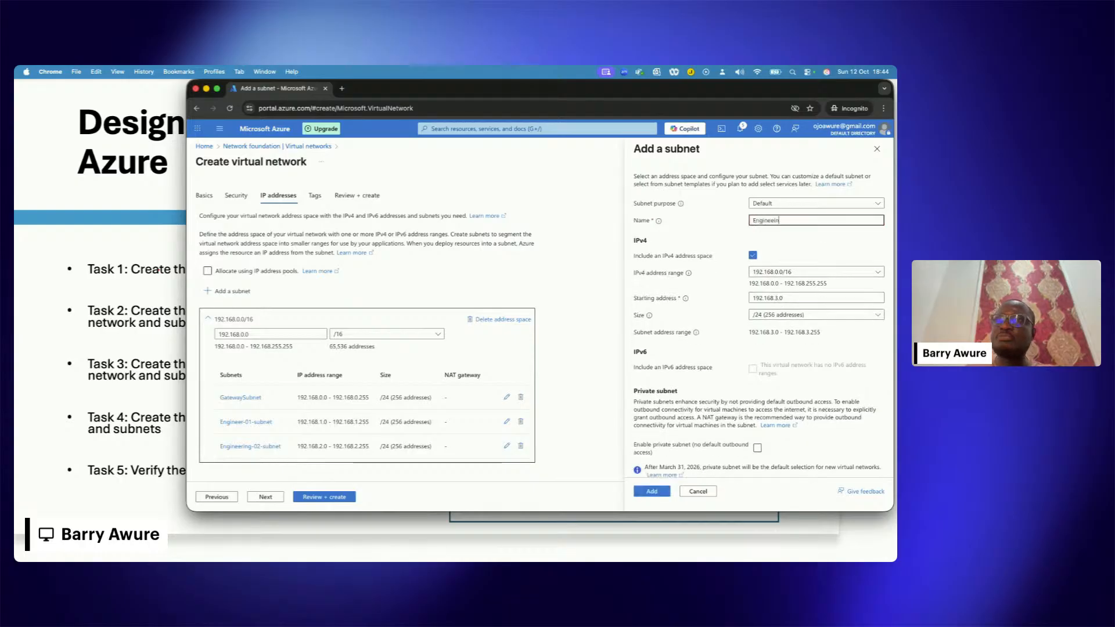
pyautogui.write('ering')
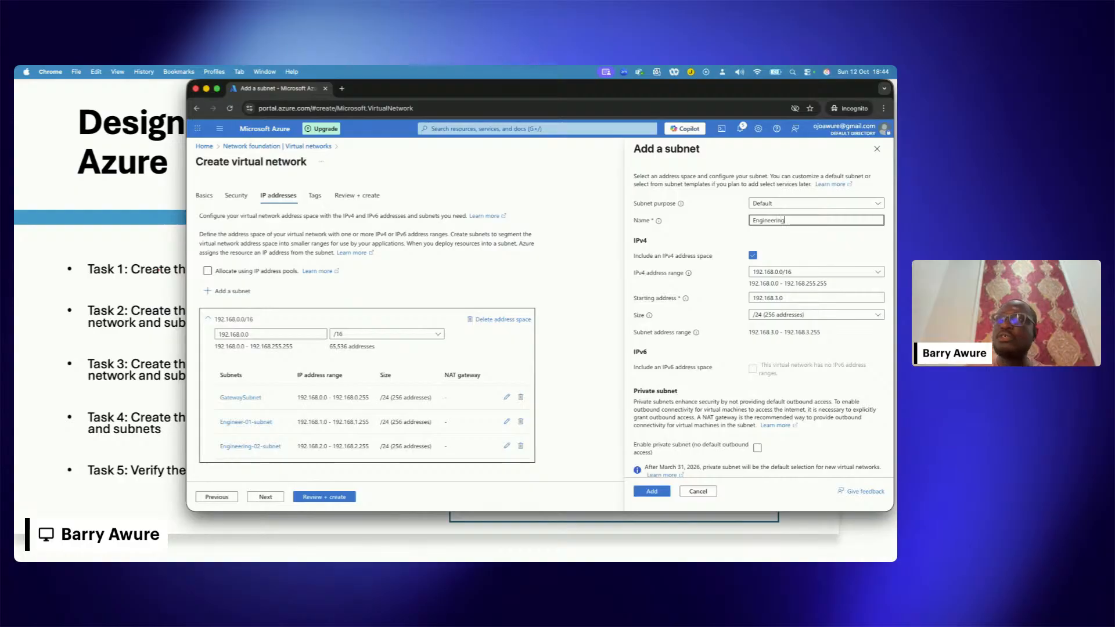
pyautogui.write('-0')
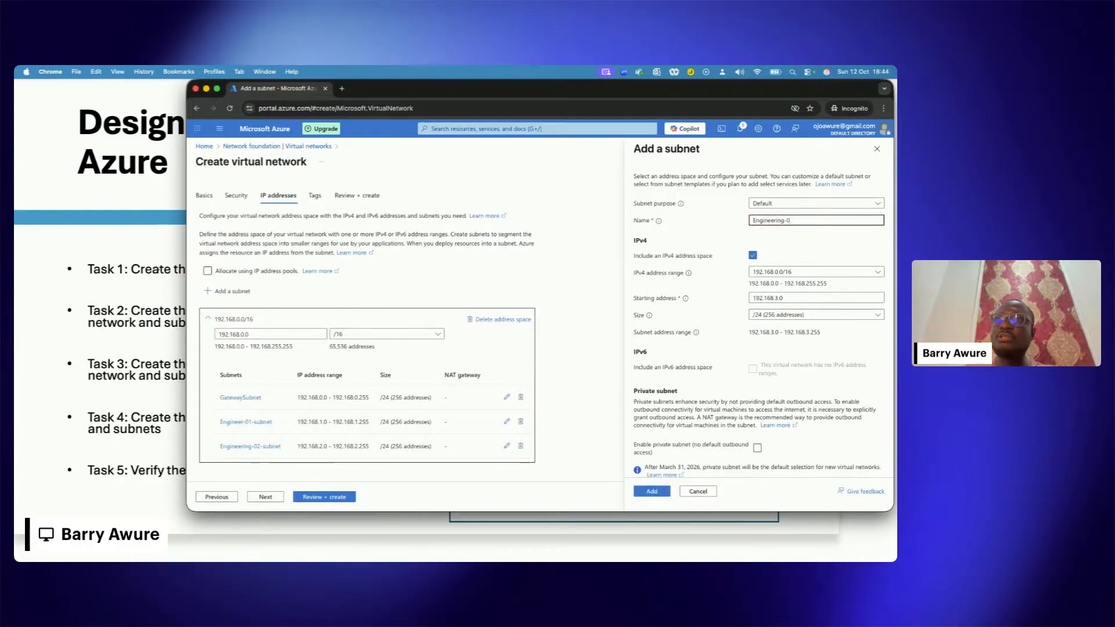
pyautogui.write('3-subnet')
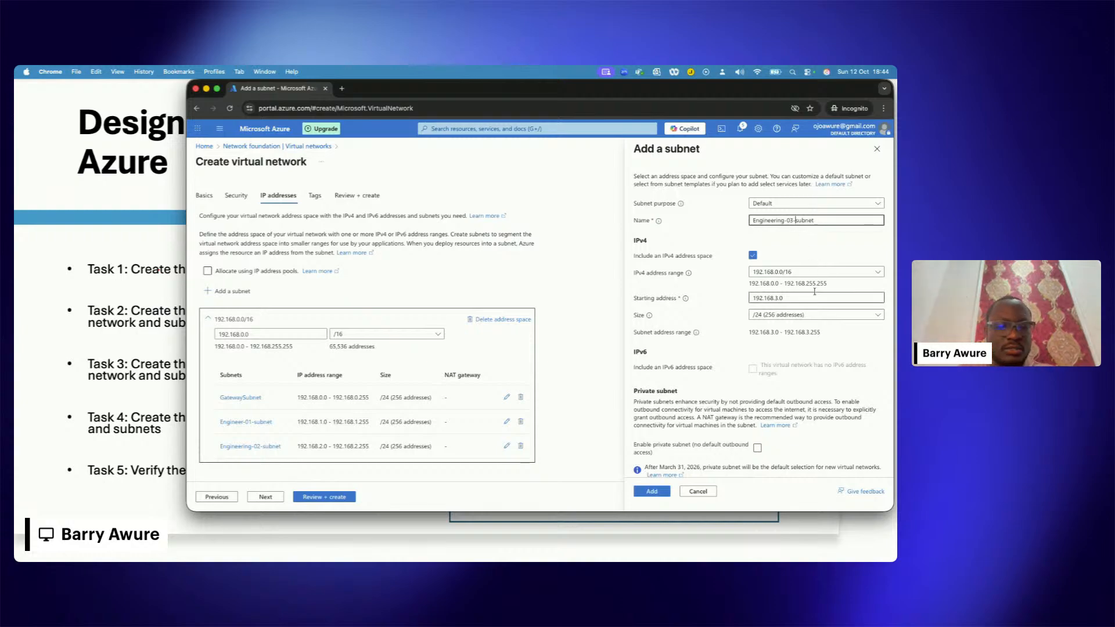
pyautogui.press('BackSpace')
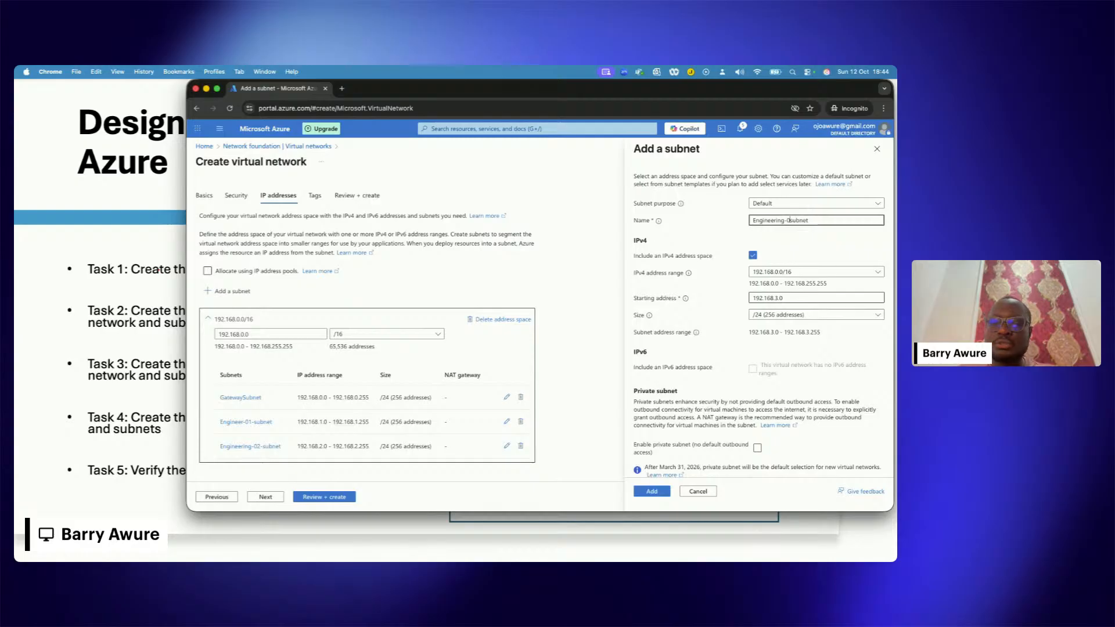
pyautogui.write('5')
# Step: Set the subnet's starting address to 192.168.5.0 and add it to the virtual network
pyautogui.click(782, 298)
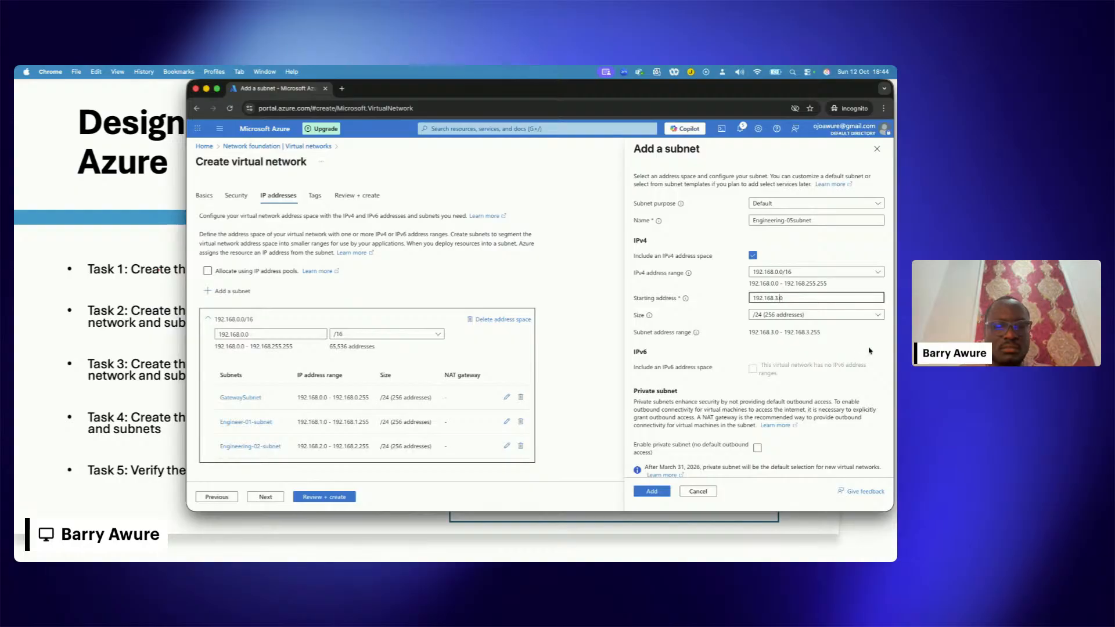
pyautogui.press('BackSpace')
pyautogui.write('5')
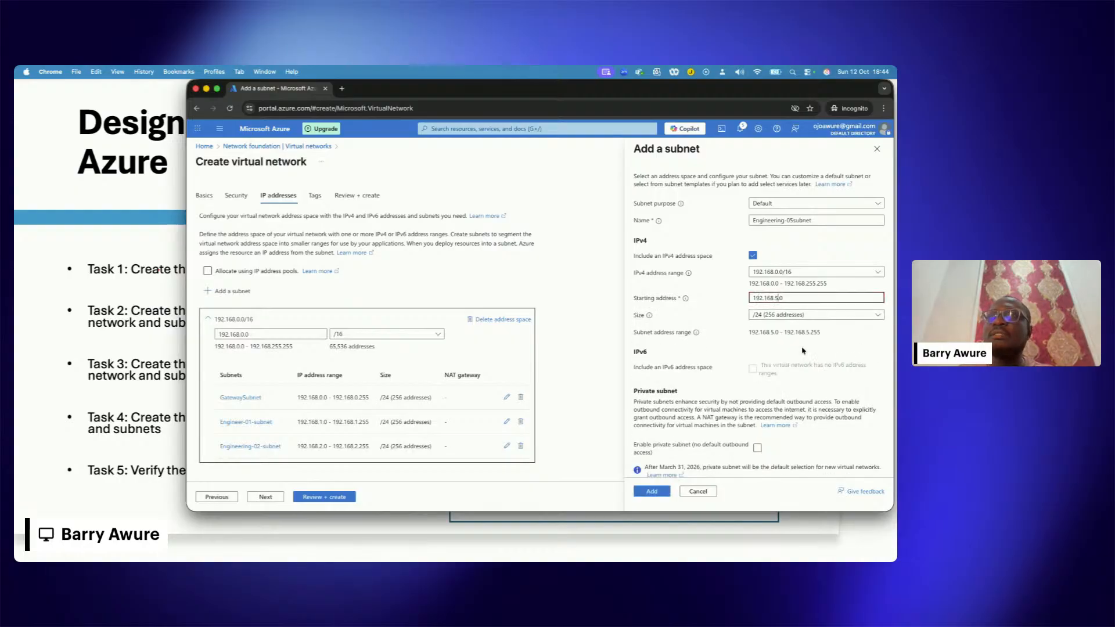
pyautogui.click(653, 493)
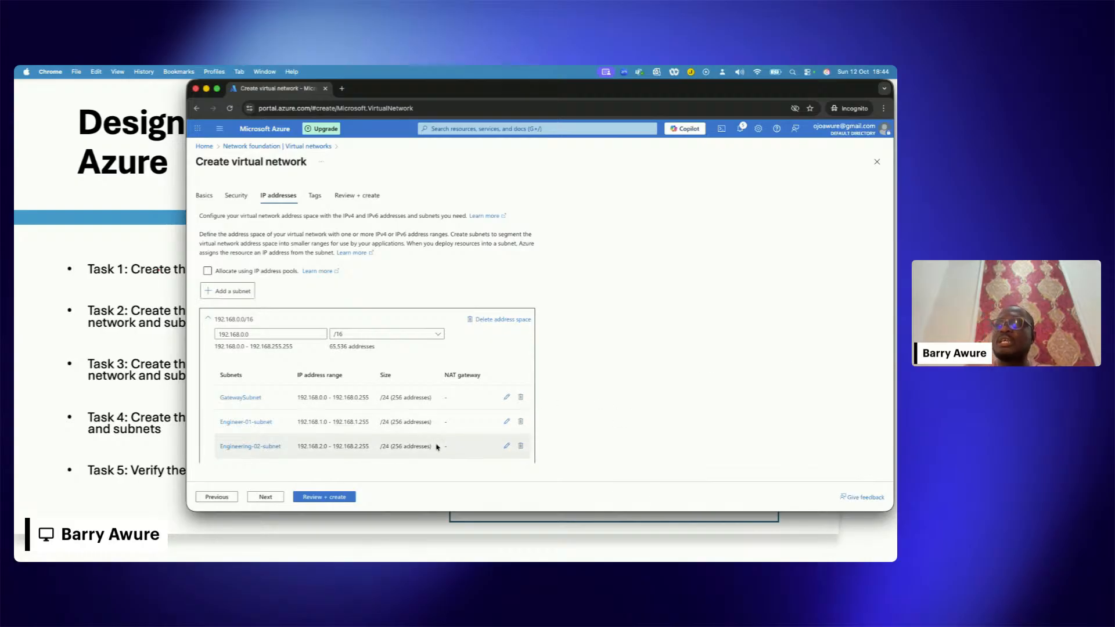
# Step: Review the EngineeringVnet configuration and its subnets, and create the virtual network
pyautogui.scroll(-3, 432, 446)
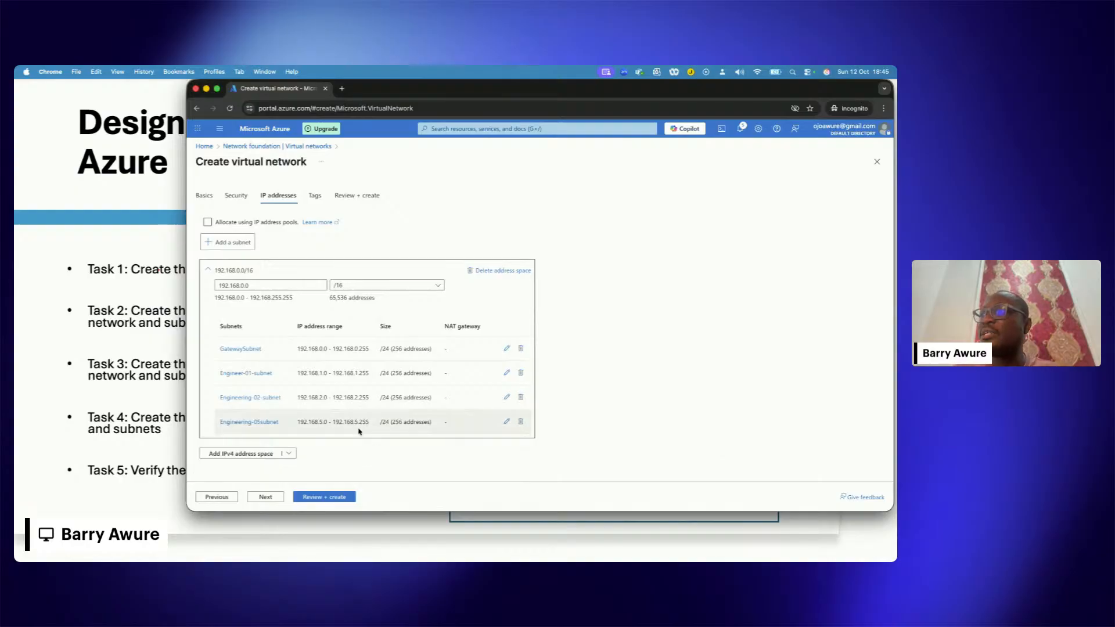
pyautogui.click(323, 497)
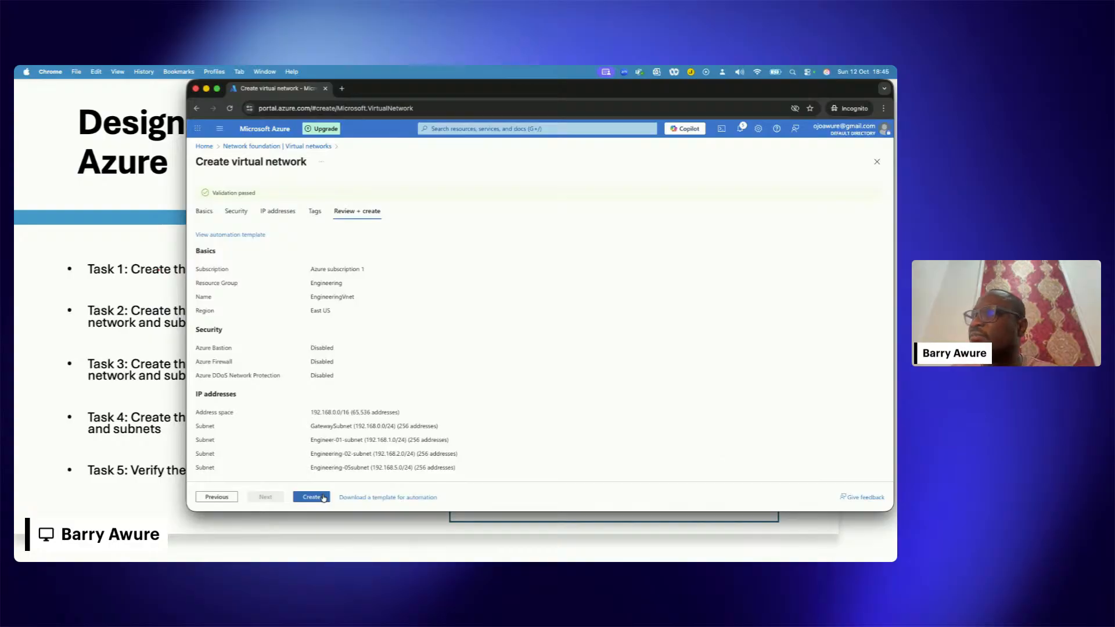
pyautogui.scroll(-1, 345, 446)
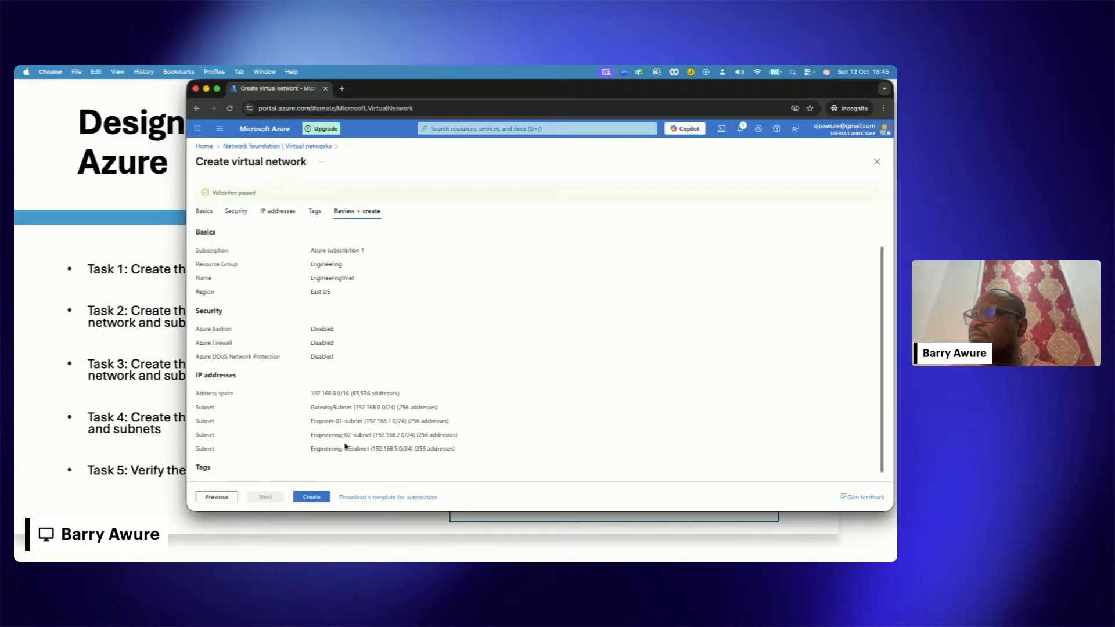
pyautogui.click(309, 499)
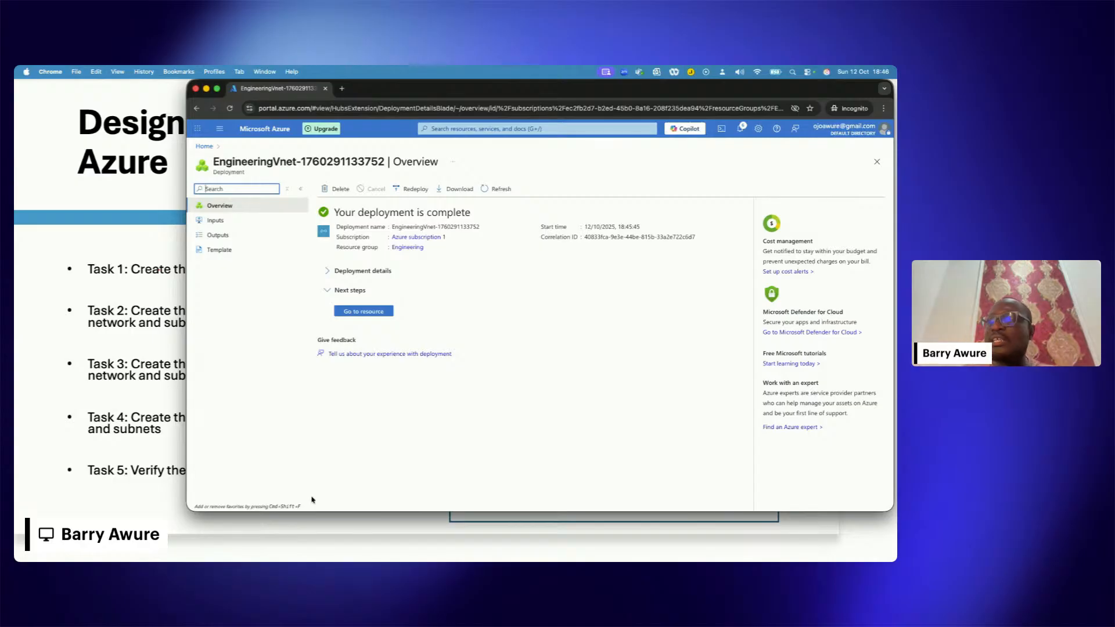
# Step: Open the deployed EngineeringVnet resource and examine its topology and its list of subnets
pyautogui.click(363, 312)
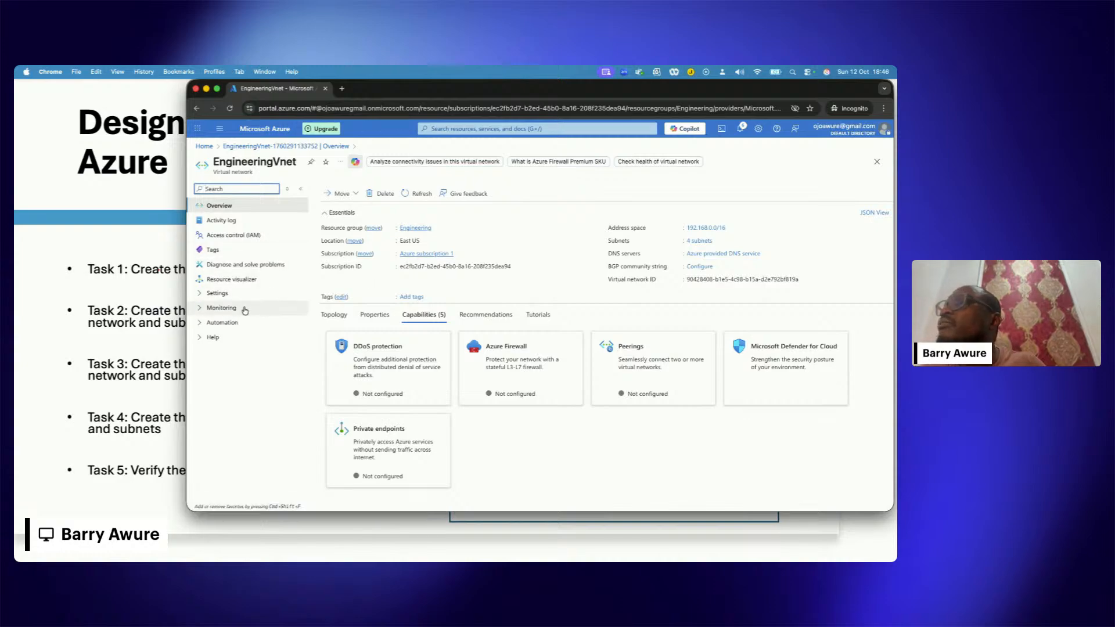
pyautogui.click(340, 319)
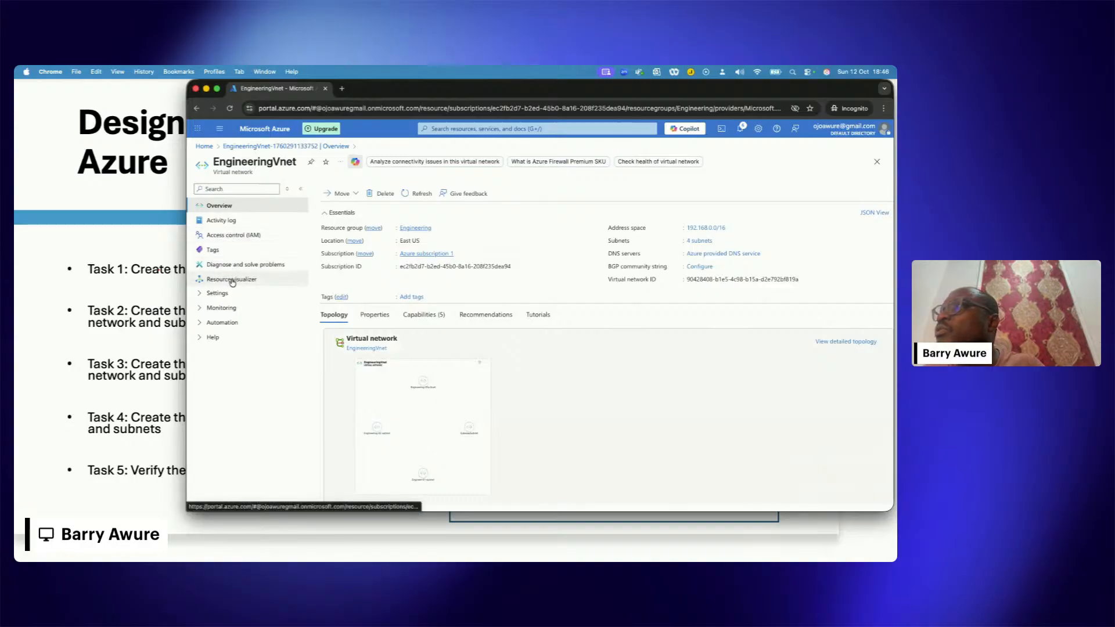
pyautogui.click(219, 294)
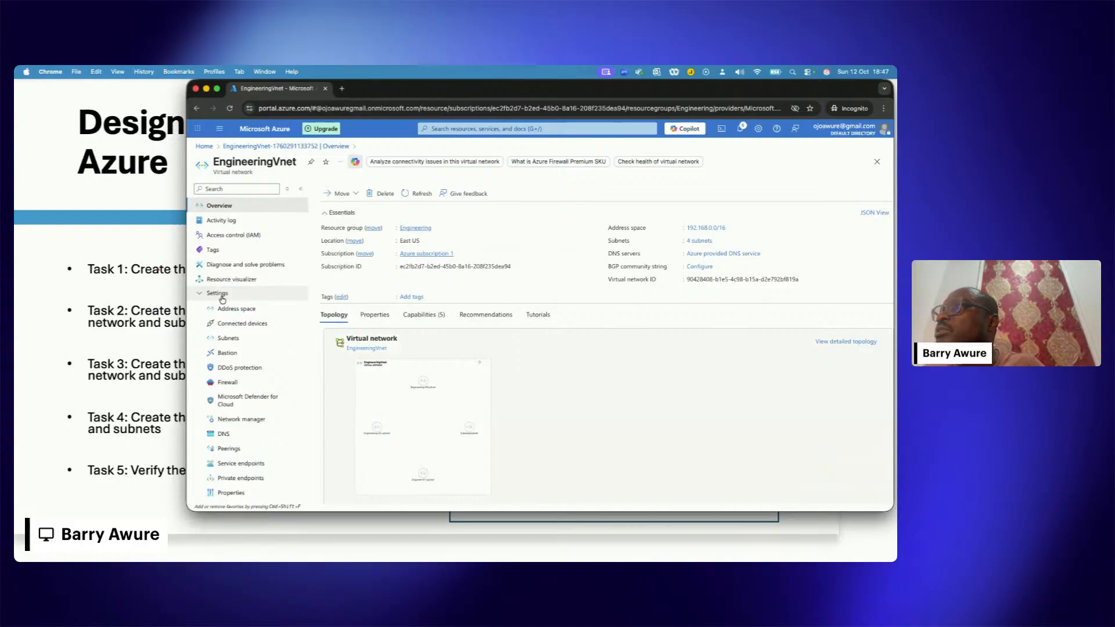
pyautogui.click(228, 337)
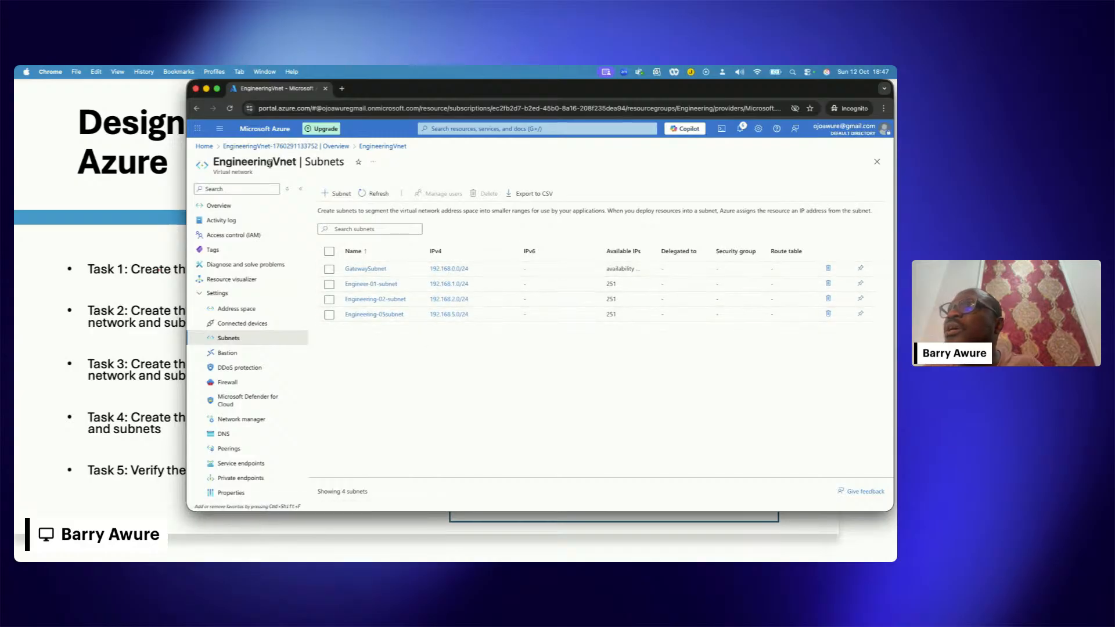
pyautogui.moveTo(227, 162); pyautogui.dragTo(290, 163)
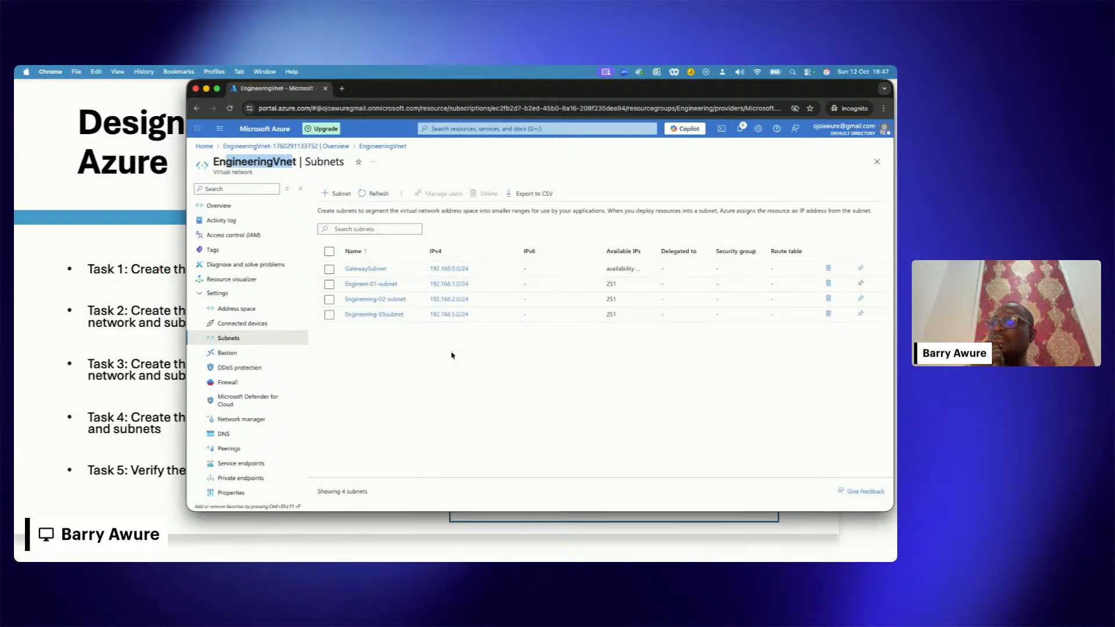
# Step: Switch to the PowerPoint slide show to check the virtual network design tasks, and return to the EngineeringVnet subnets in the Azure portal
pyautogui.hotkey('ctrl', 'Up')
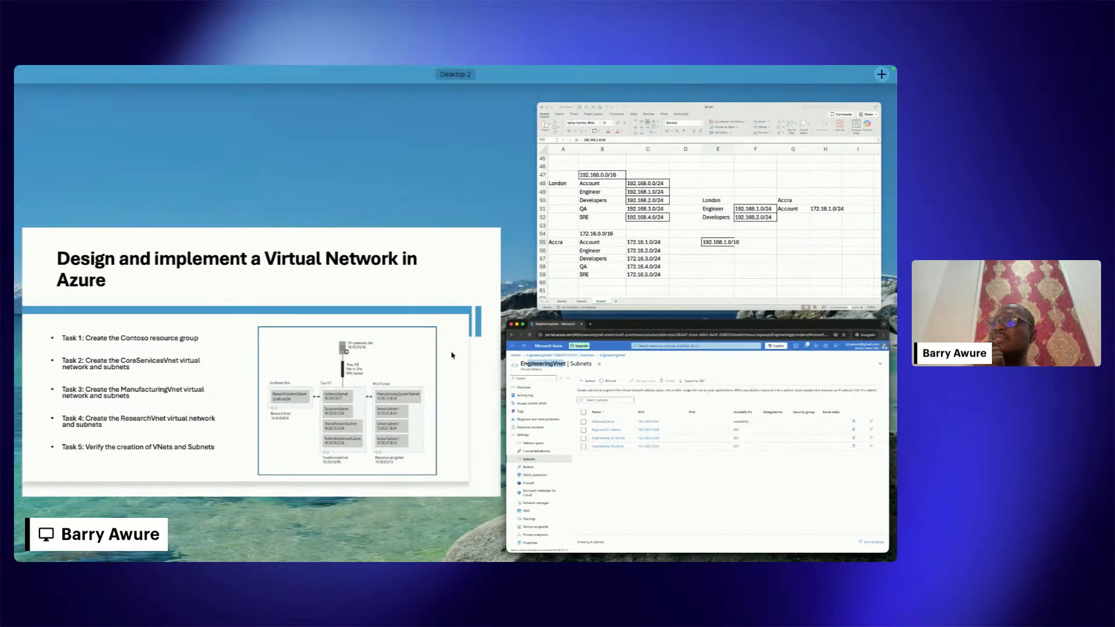
pyautogui.click(452, 356)
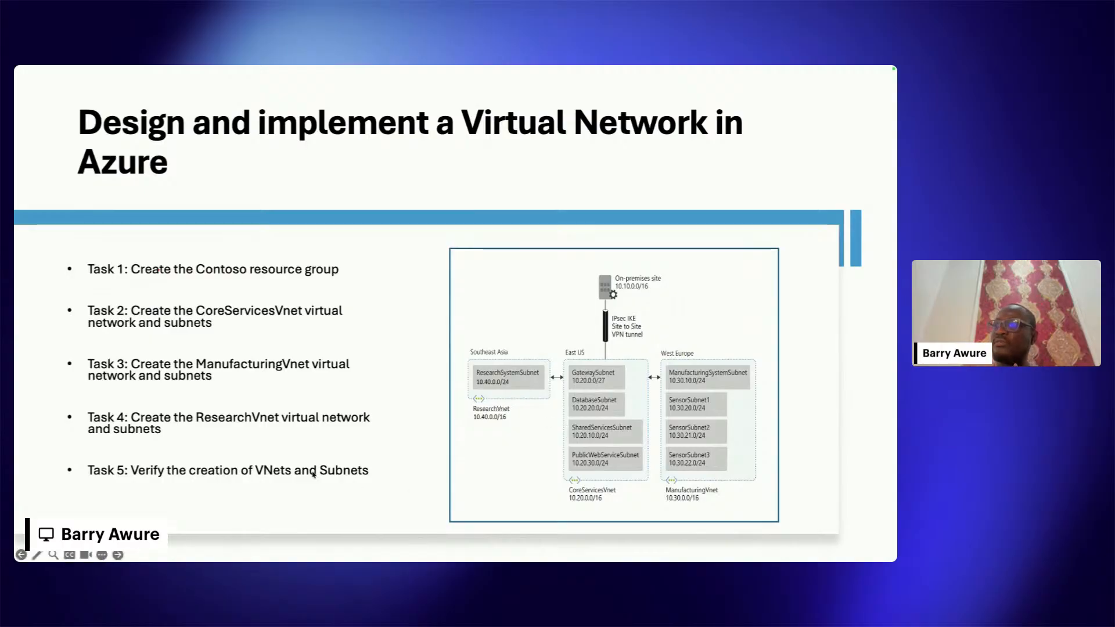
pyautogui.hotkey('ctrl', 'Up')
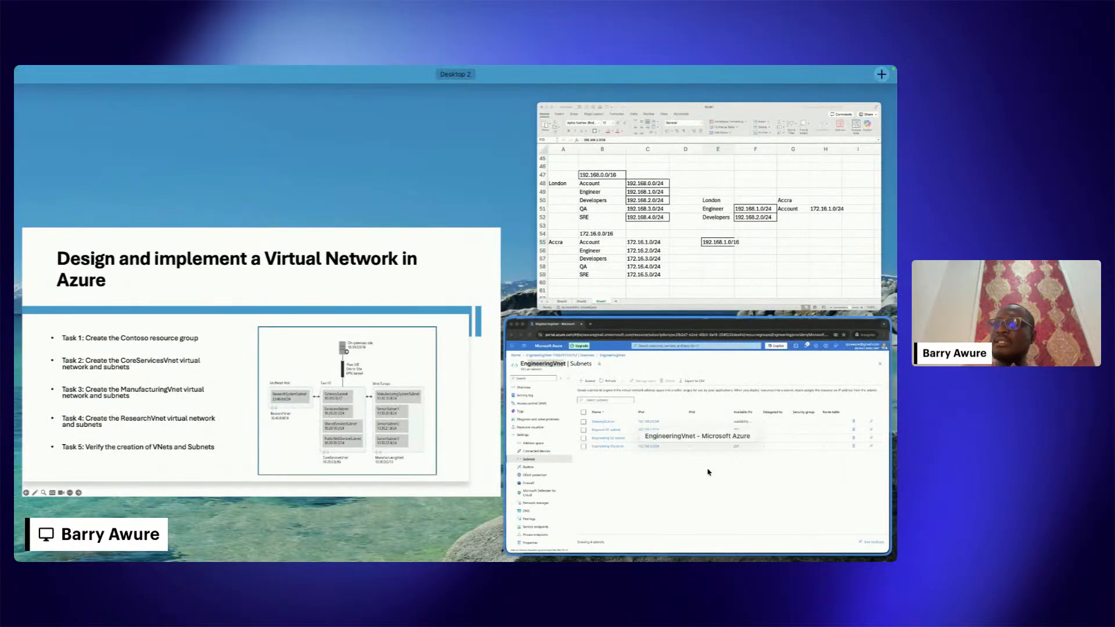
pyautogui.click(700, 445)
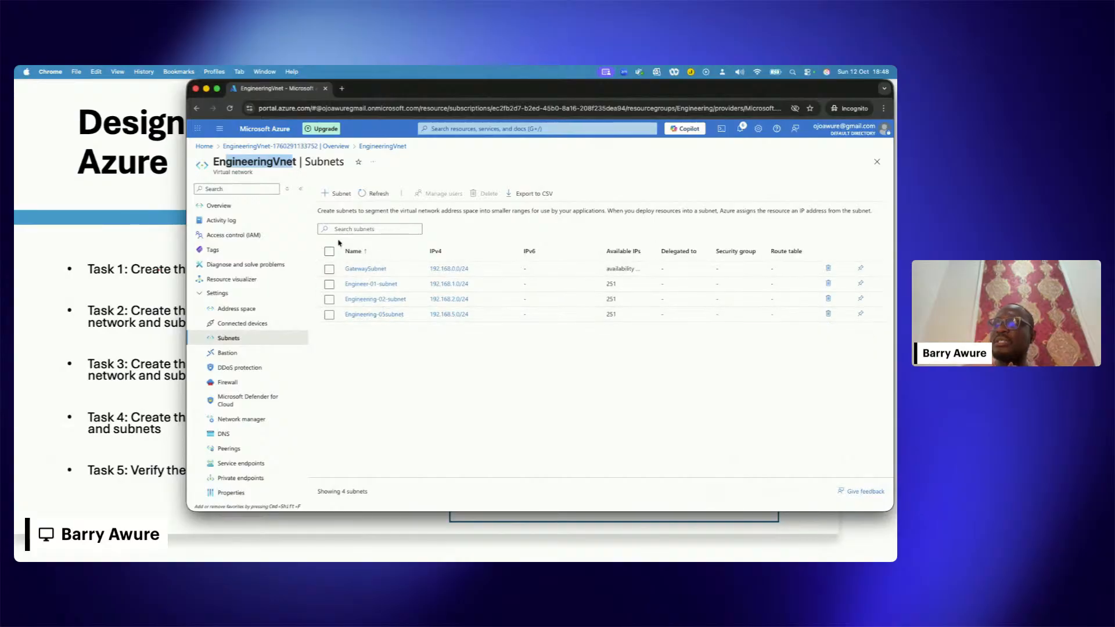
# Step: Switch back to the PowerPoint slide show and advance to the Design Name Resolution for Azure Virtual Network slide
pyautogui.hotkey('ctrl', 'Up')
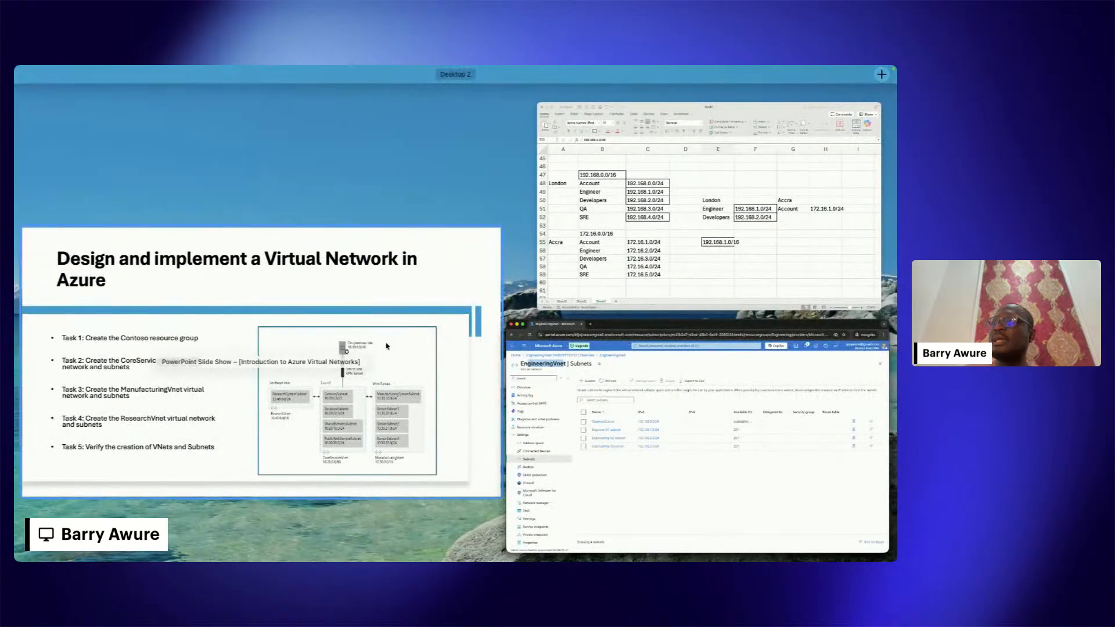
pyautogui.click(387, 346)
pyautogui.press('Right')
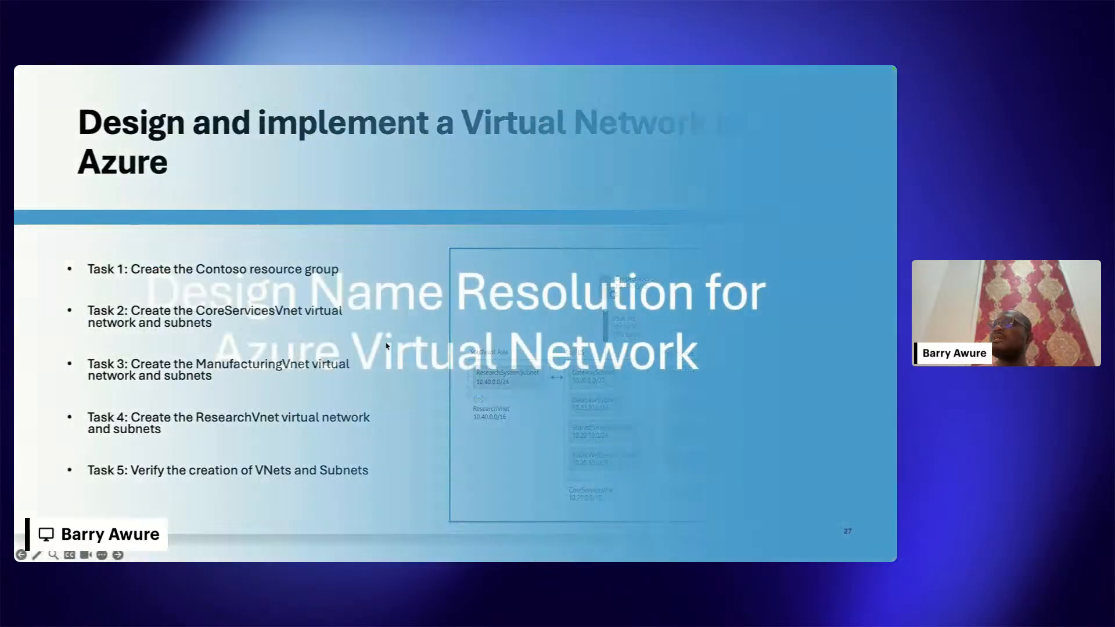